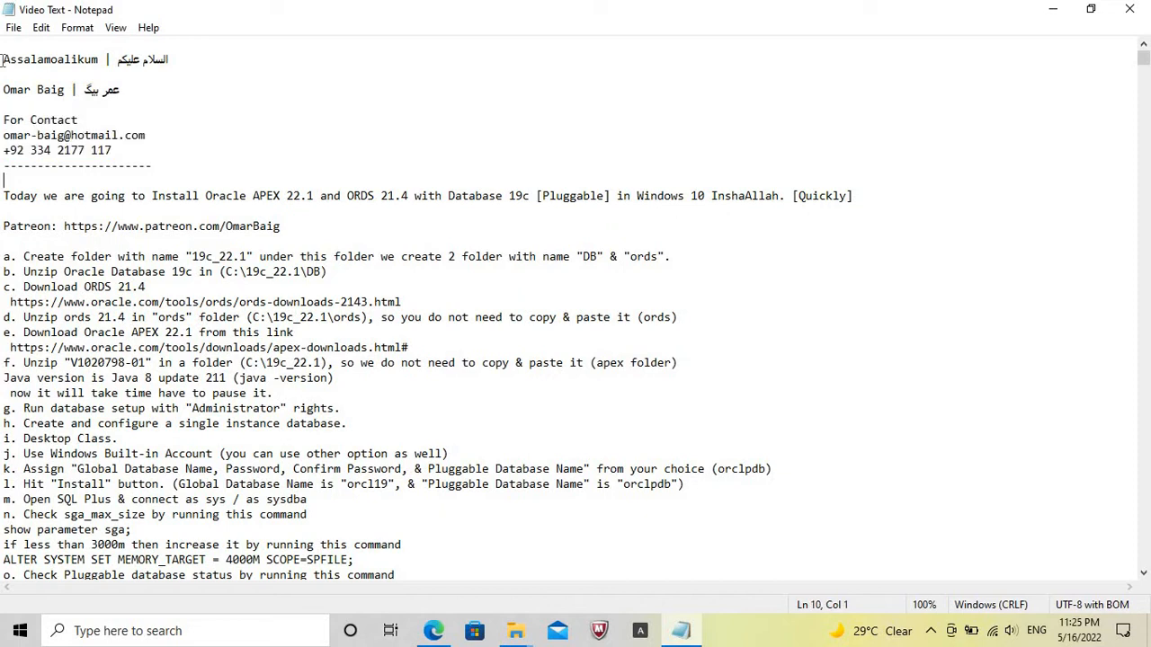
Read the installation topic line and the Patreon link line in the notes, highlighting each one.
{"action": "key", "text": "shift+End"}
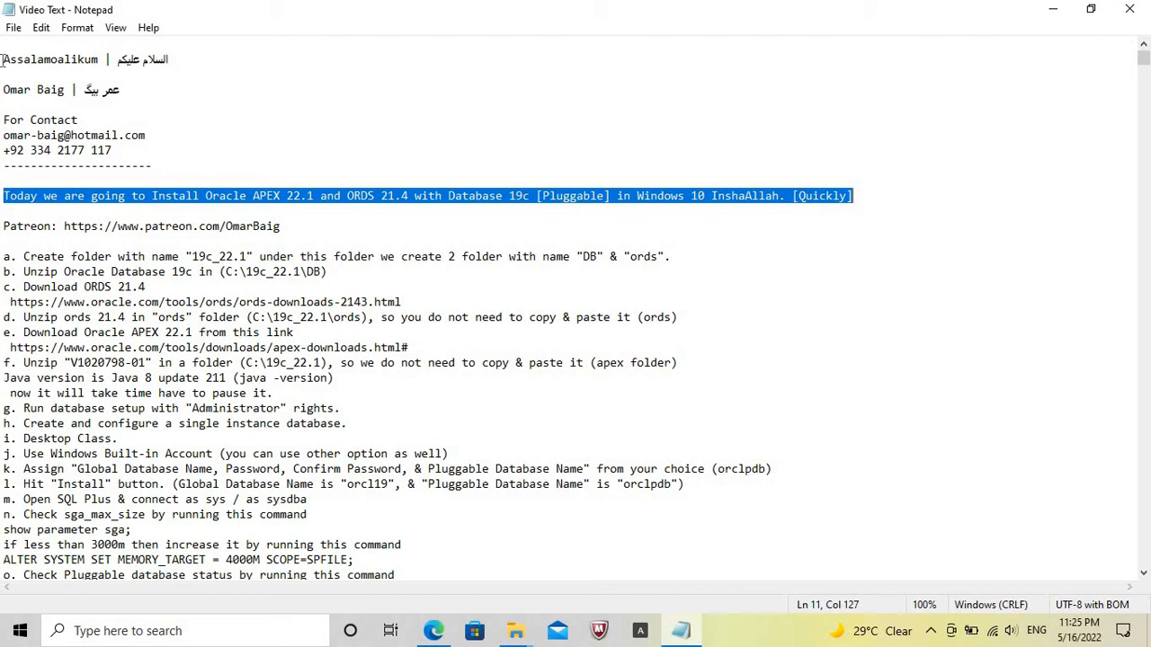
{"action": "key", "text": "Down"}
{"action": "key", "text": "shift+End"}
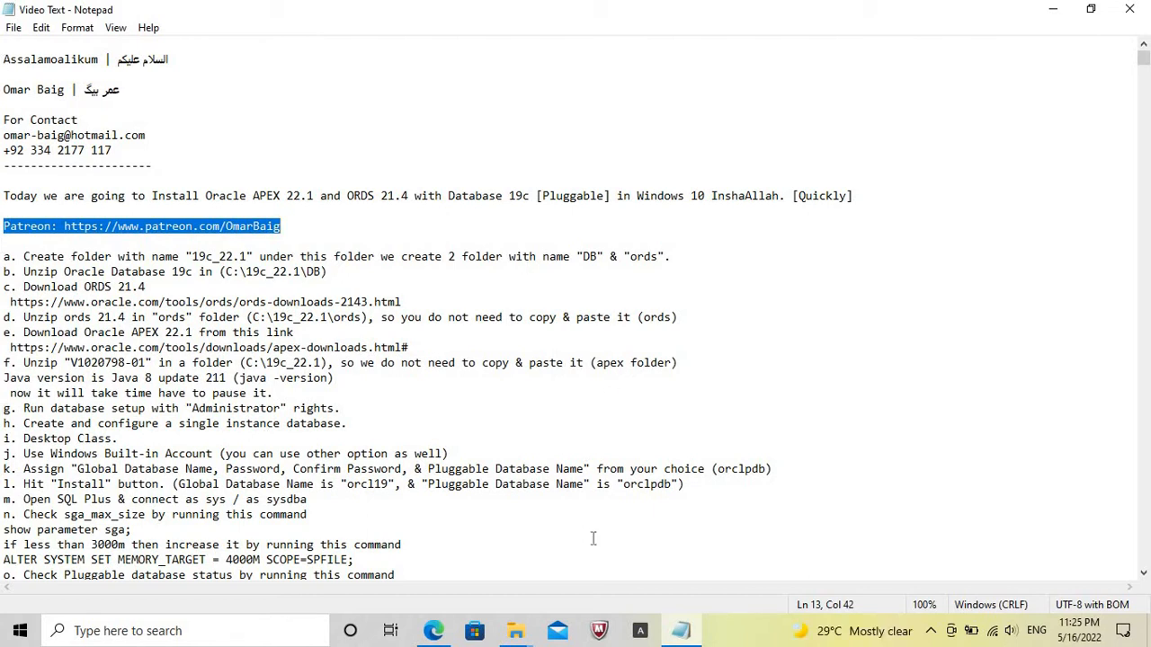
Switch to the File Explorer window showing drive C: and create a folder named 19c_22.1 there.
{"action": "left_click", "coordinate": [515, 635]}
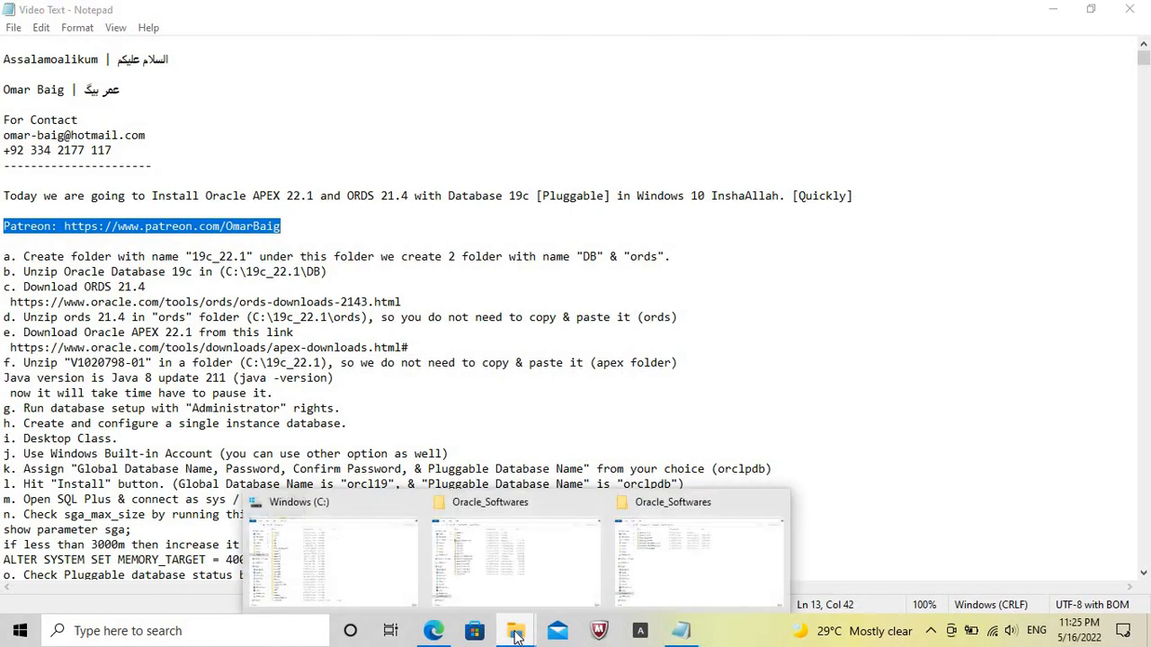
{"action": "left_click", "coordinate": [351, 565]}
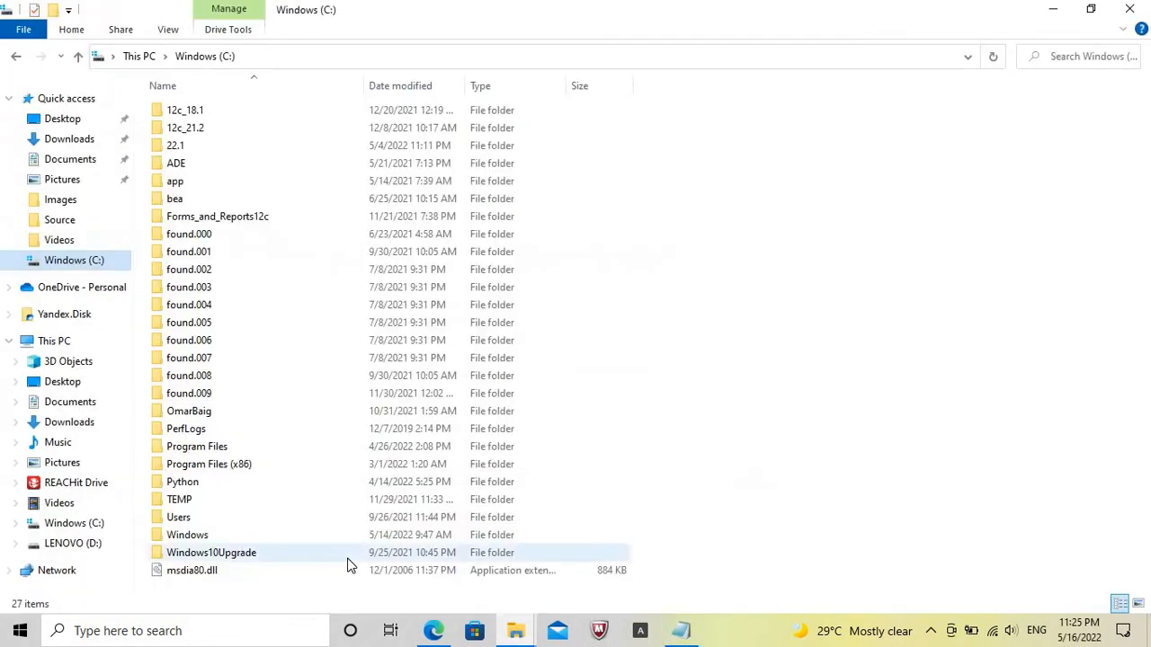
{"action": "right_click", "coordinate": [860, 284]}
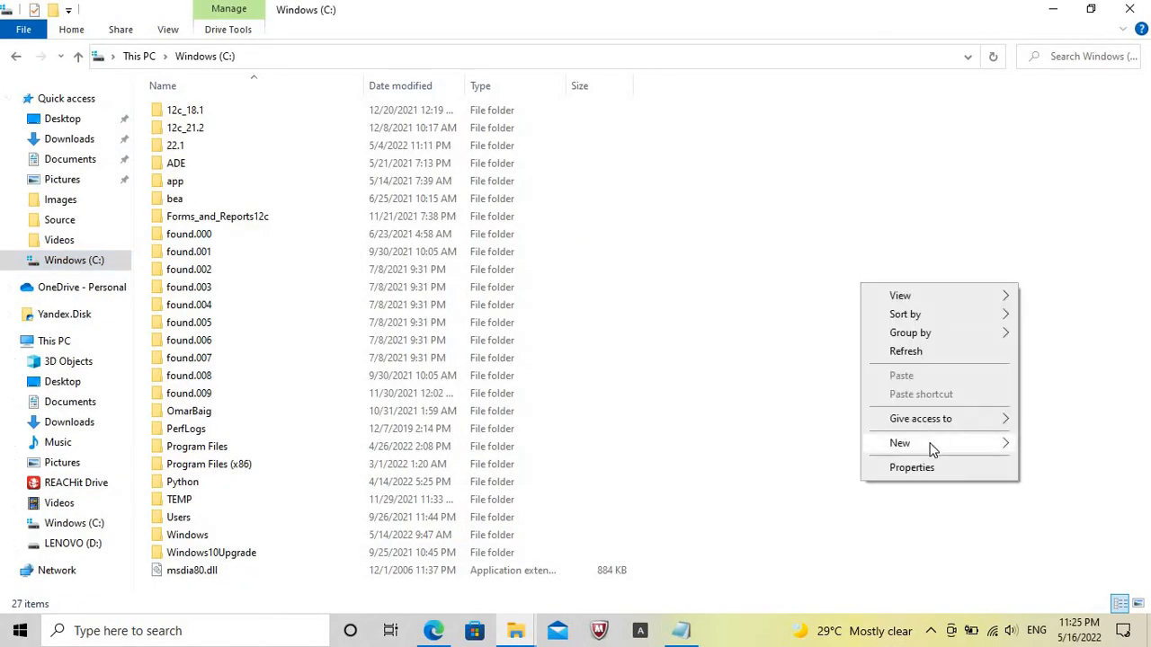
{"action": "mouse_move", "coordinate": [932, 449]}
{"action": "left_click", "coordinate": [1044, 453]}
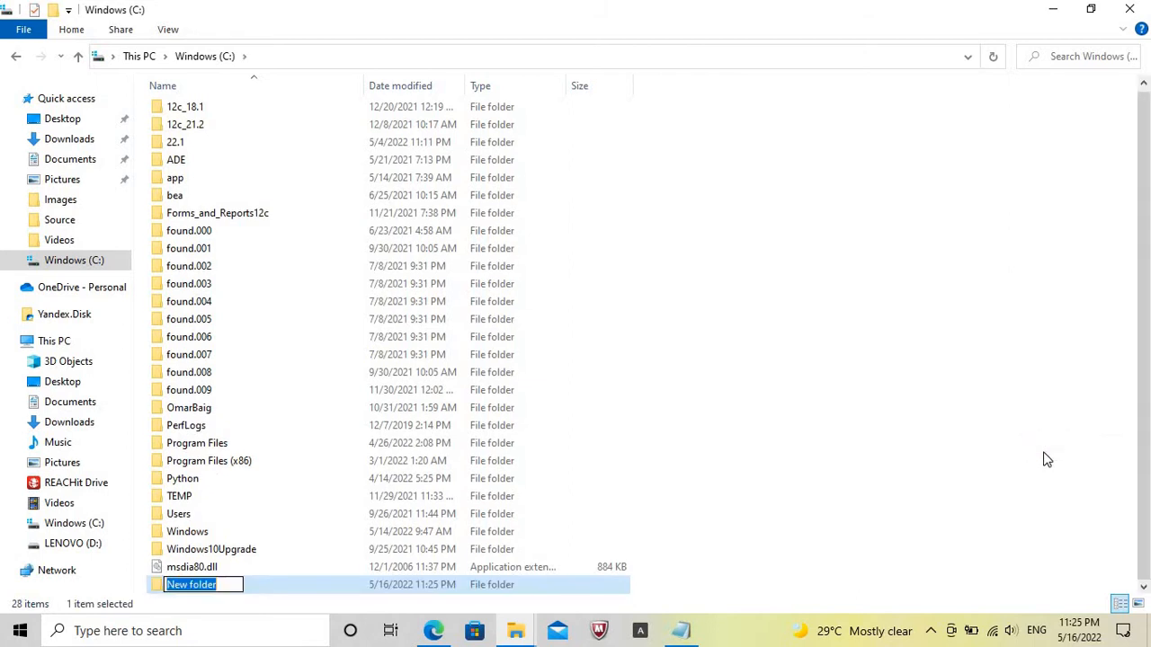
{"action": "type", "text": "19c"}
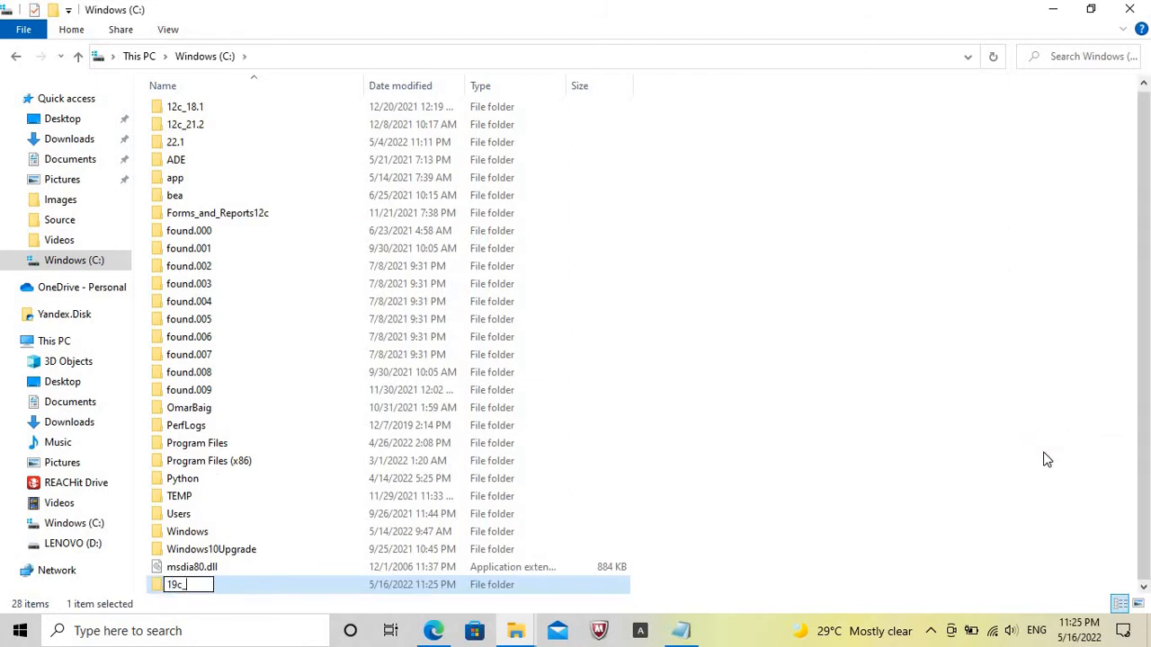
{"action": "type", "text": "_22.1"}
{"action": "key", "text": "Return"}
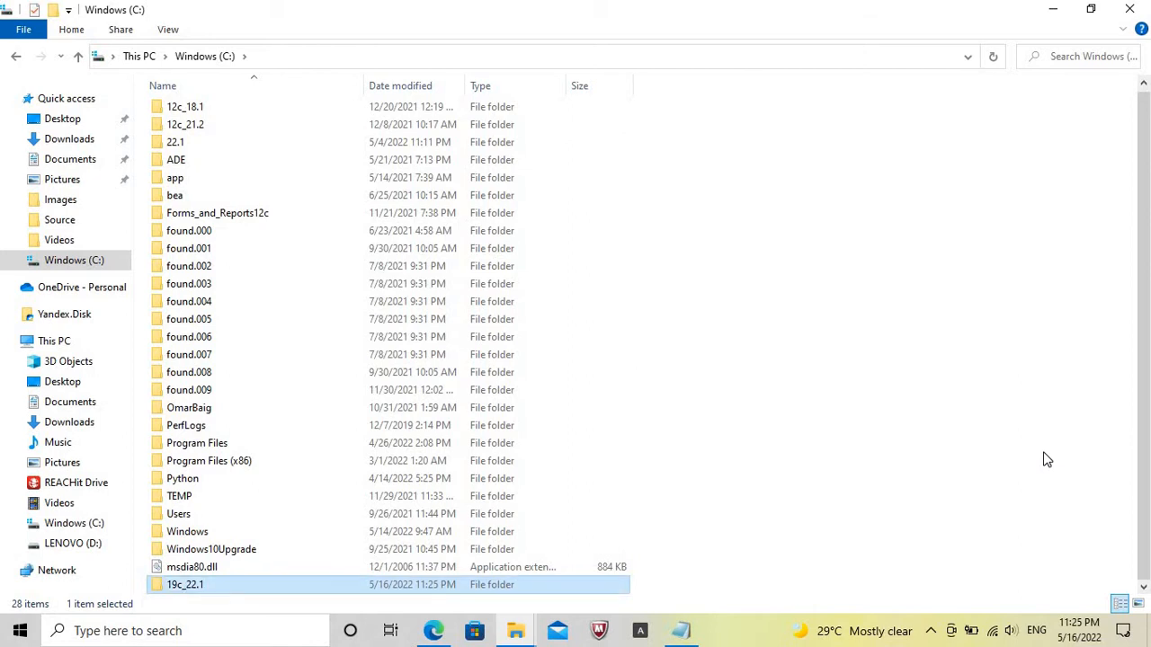
Open the 19c_22.1 folder and create a subfolder named DB in it.
{"action": "key", "text": "Return"}
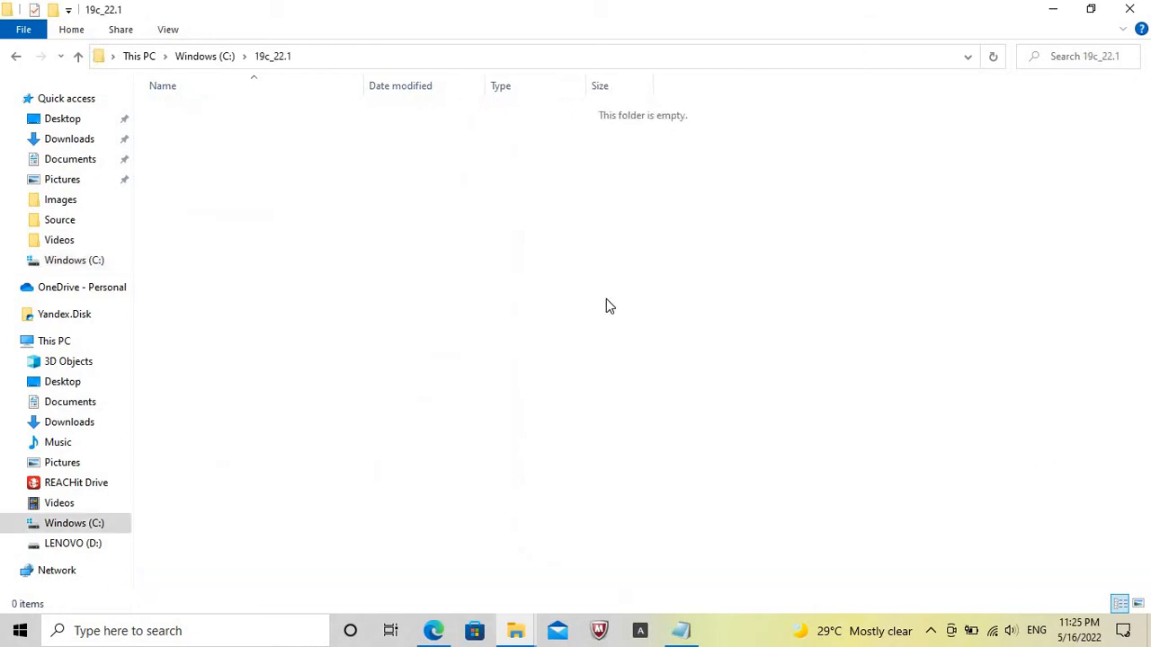
{"action": "right_click", "coordinate": [606, 299]}
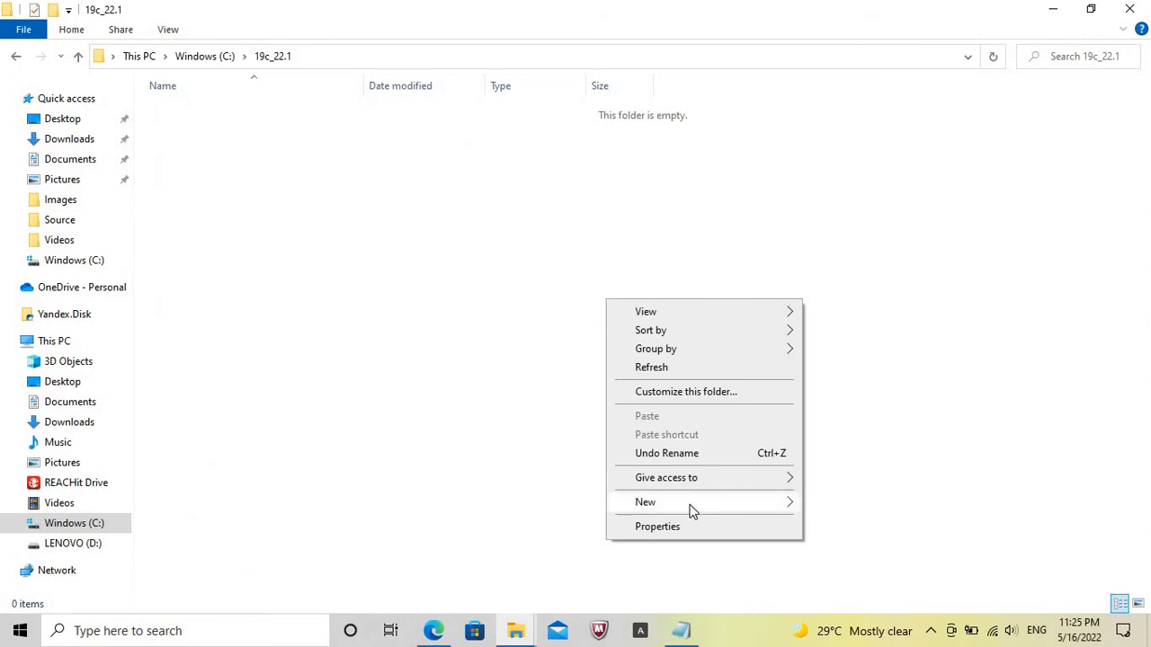
{"action": "mouse_move", "coordinate": [693, 510]}
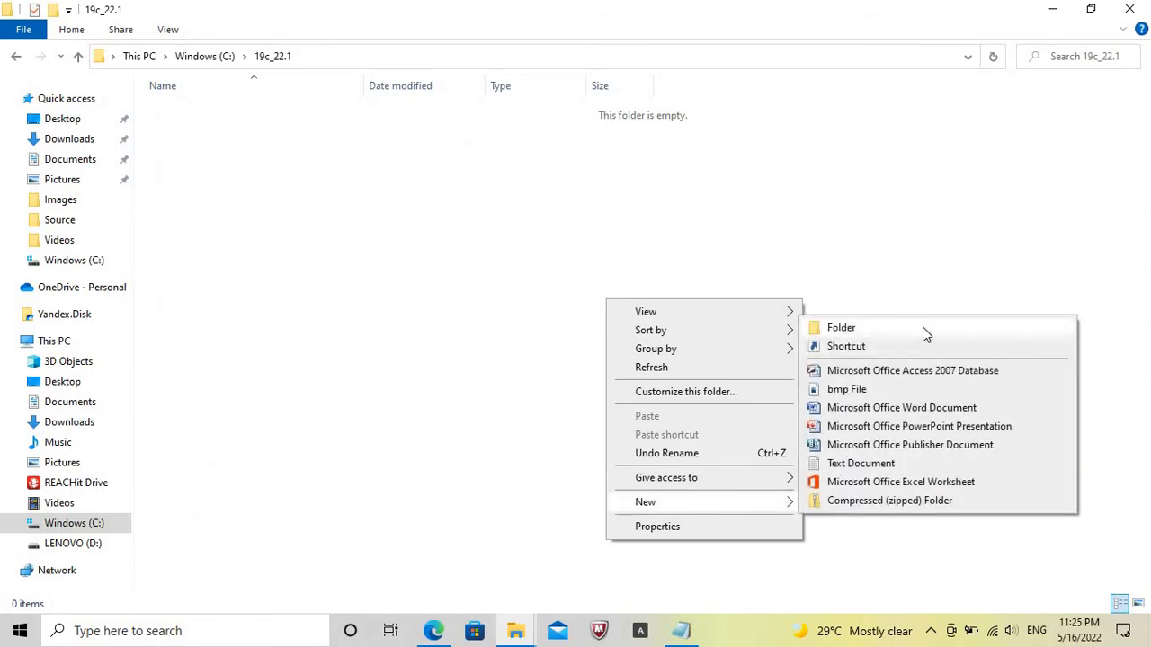
{"action": "left_click", "coordinate": [922, 329]}
{"action": "type", "text": "DB"}
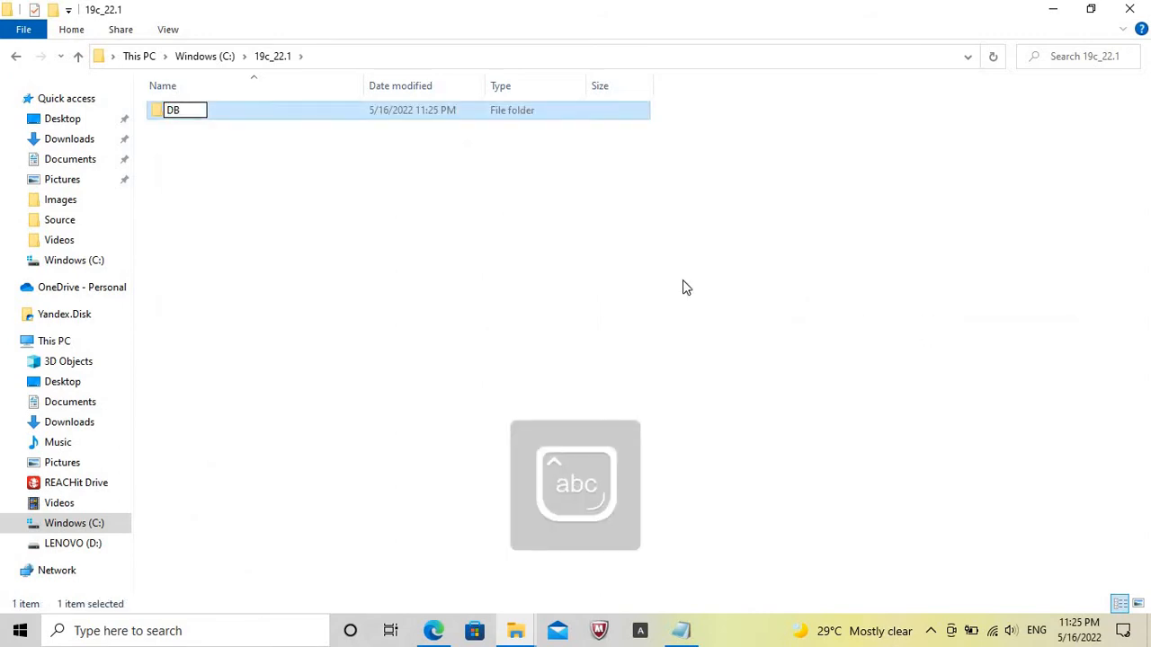
{"action": "left_click", "coordinate": [683, 280]}
Create a second subfolder named ords inside 19c_22.1.
{"action": "right_click", "coordinate": [682, 280]}
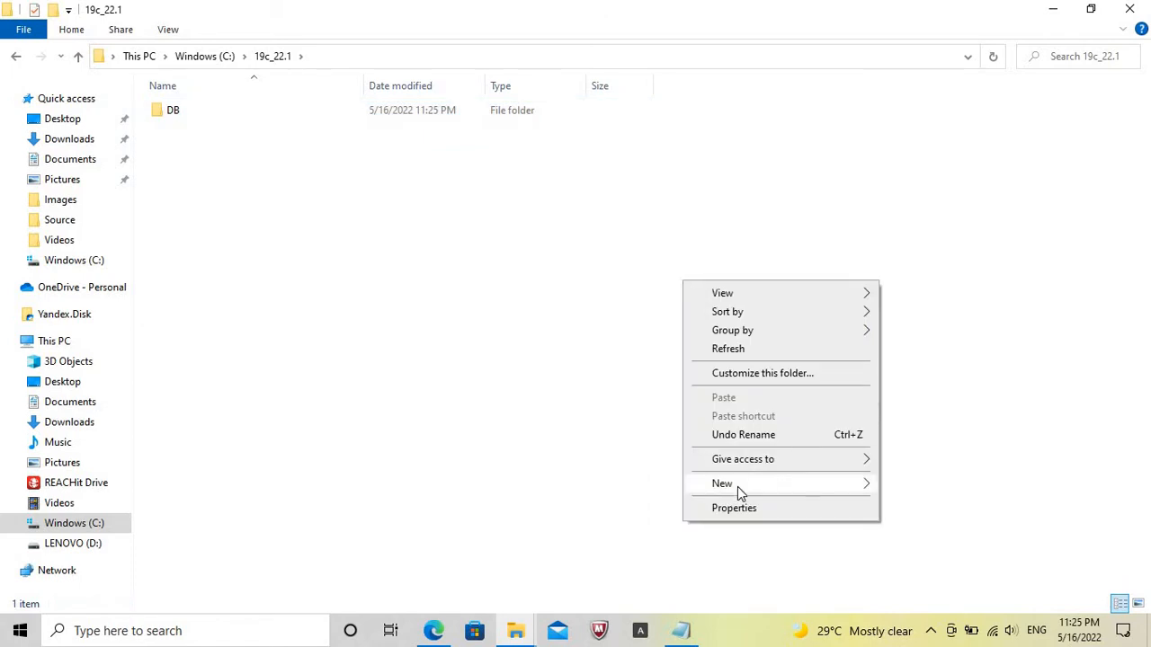
{"action": "mouse_move", "coordinate": [737, 486]}
{"action": "left_click", "coordinate": [557, 314]}
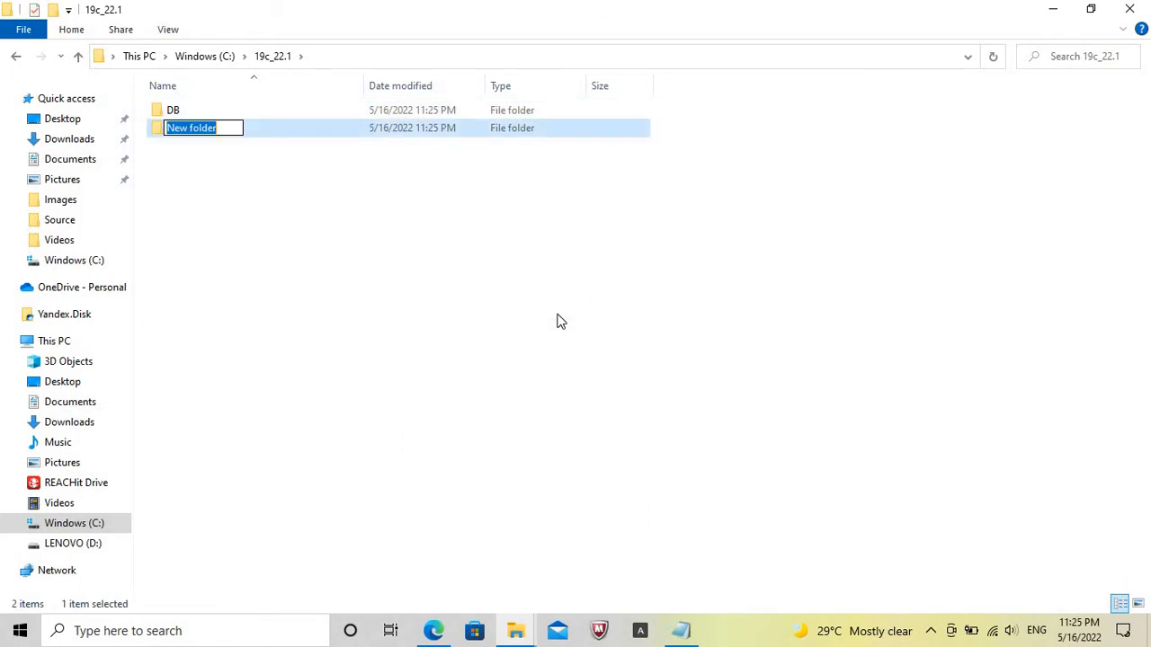
{"action": "type", "text": "ords"}
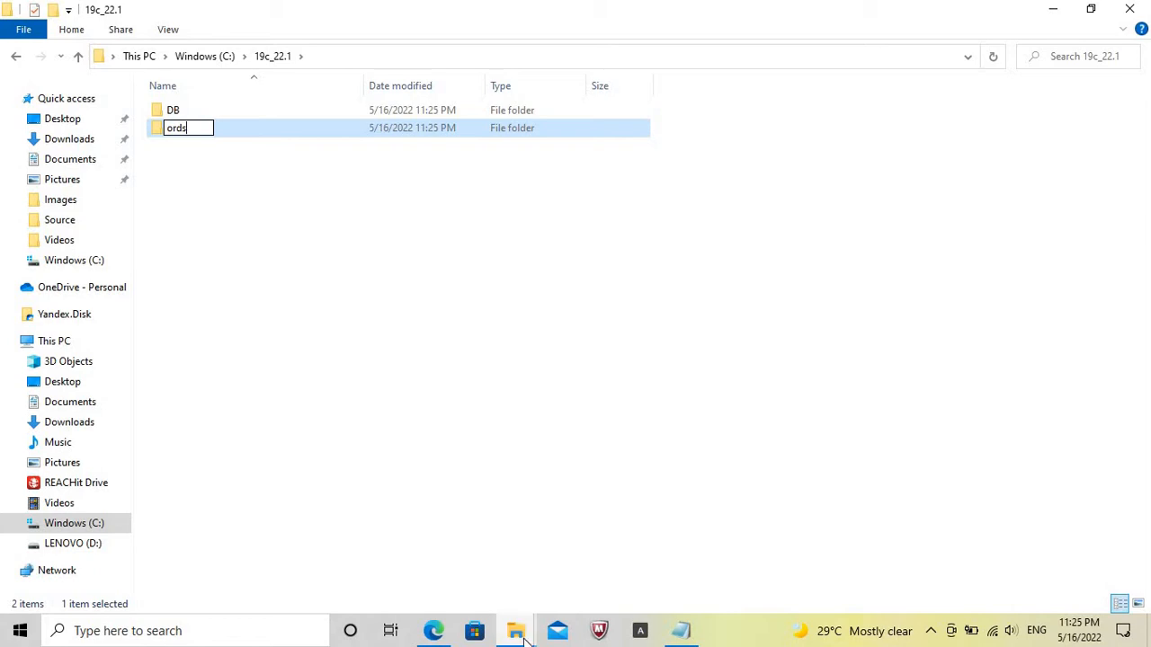
{"action": "mouse_move", "coordinate": [525, 640]}
{"action": "key", "text": "Return"}
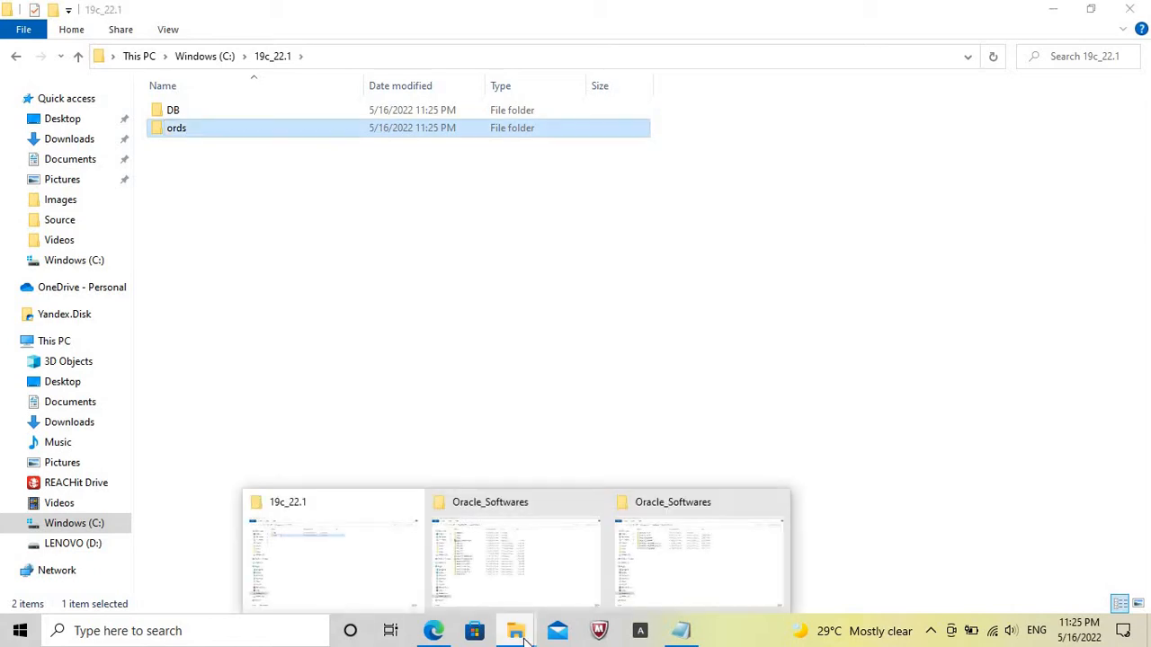
Extract the WINDOWS.X64_193000_db_home archive from the Oracle_Softwares folder on C: to C:\19c_22.1\DB.
{"action": "left_click", "coordinate": [695, 544]}
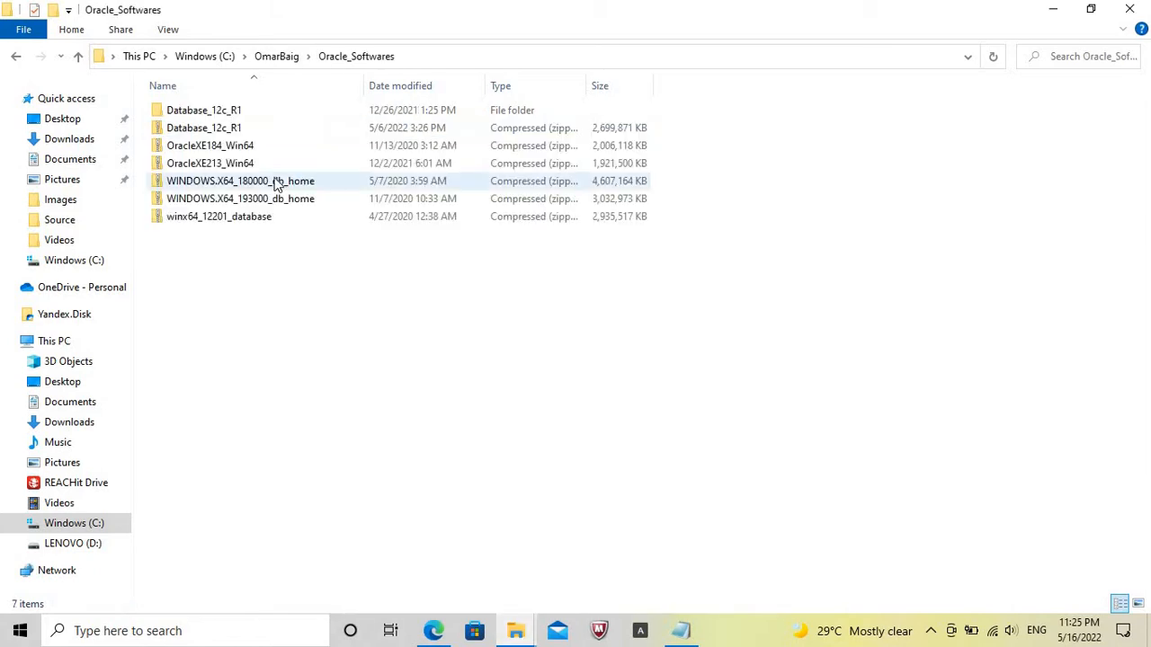
{"action": "left_click", "coordinate": [263, 199]}
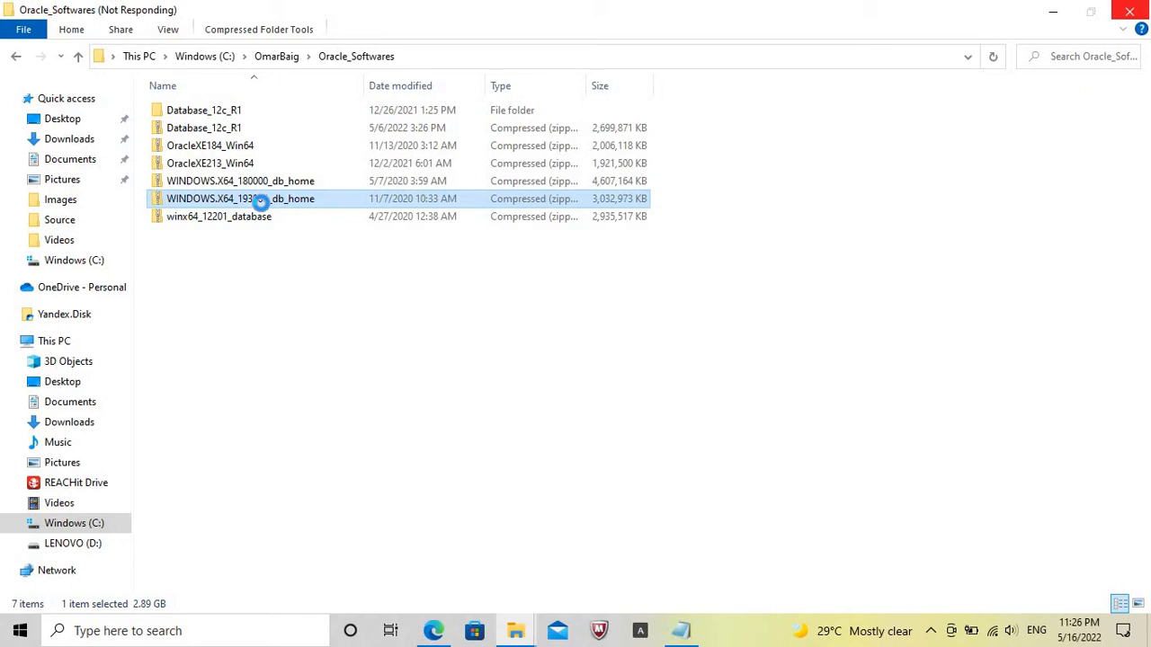
{"action": "right_click", "coordinate": [260, 201]}
{"action": "left_click", "coordinate": [328, 279]}
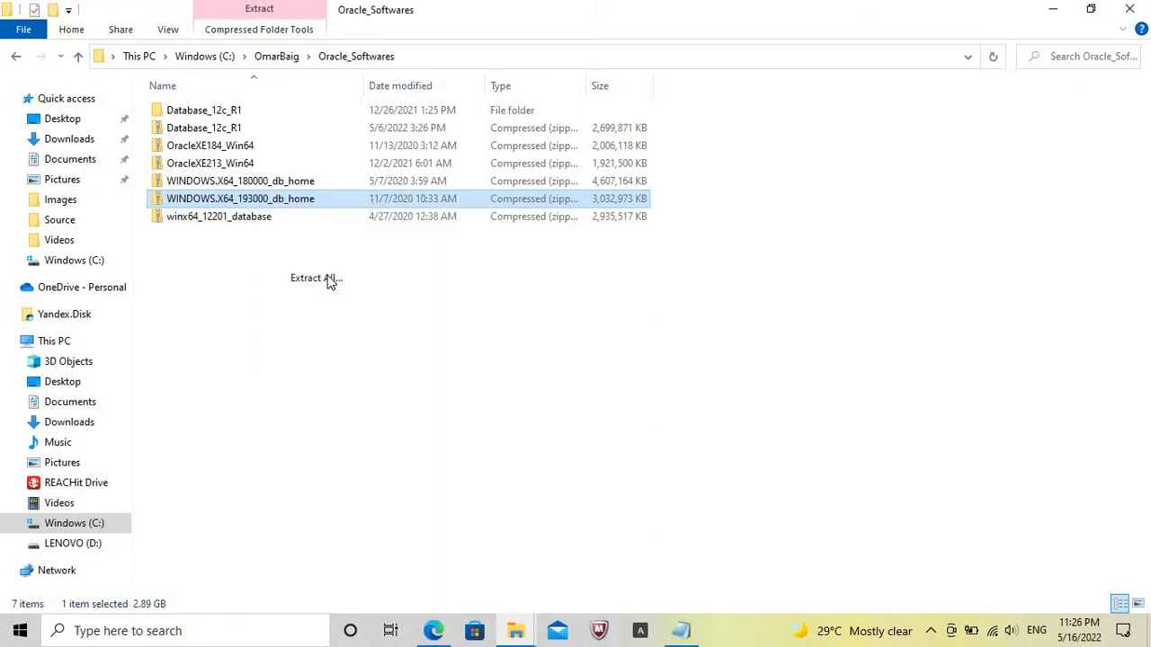
{"action": "left_click", "coordinate": [754, 262]}
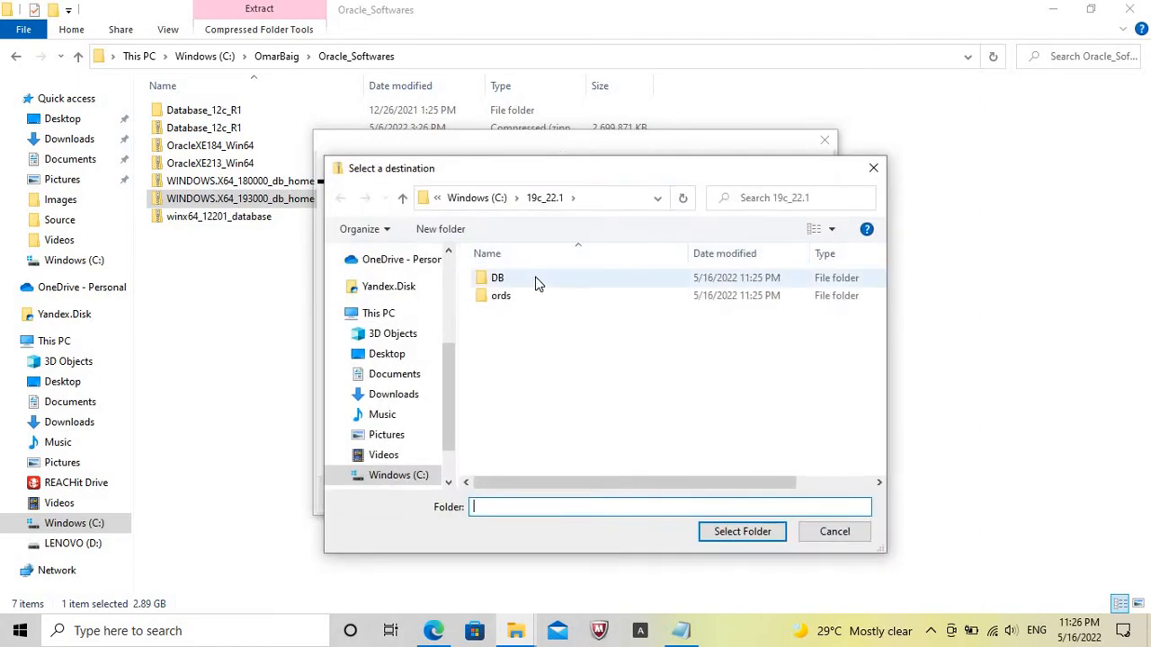
{"action": "left_click", "coordinate": [537, 280]}
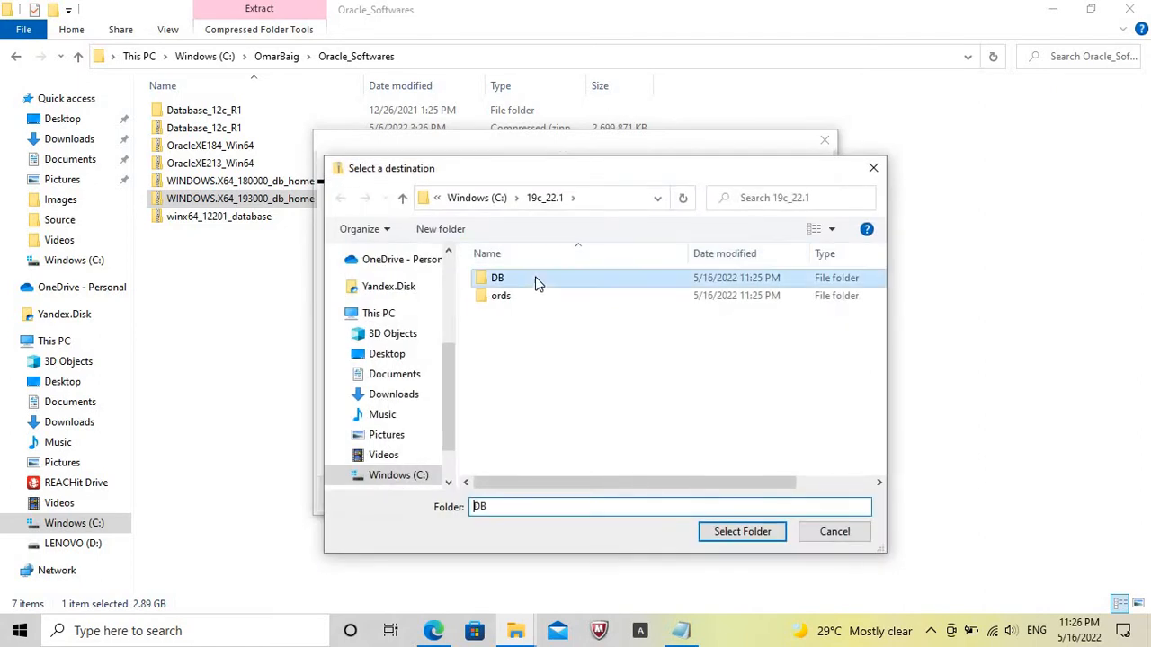
{"action": "left_click", "coordinate": [733, 532]}
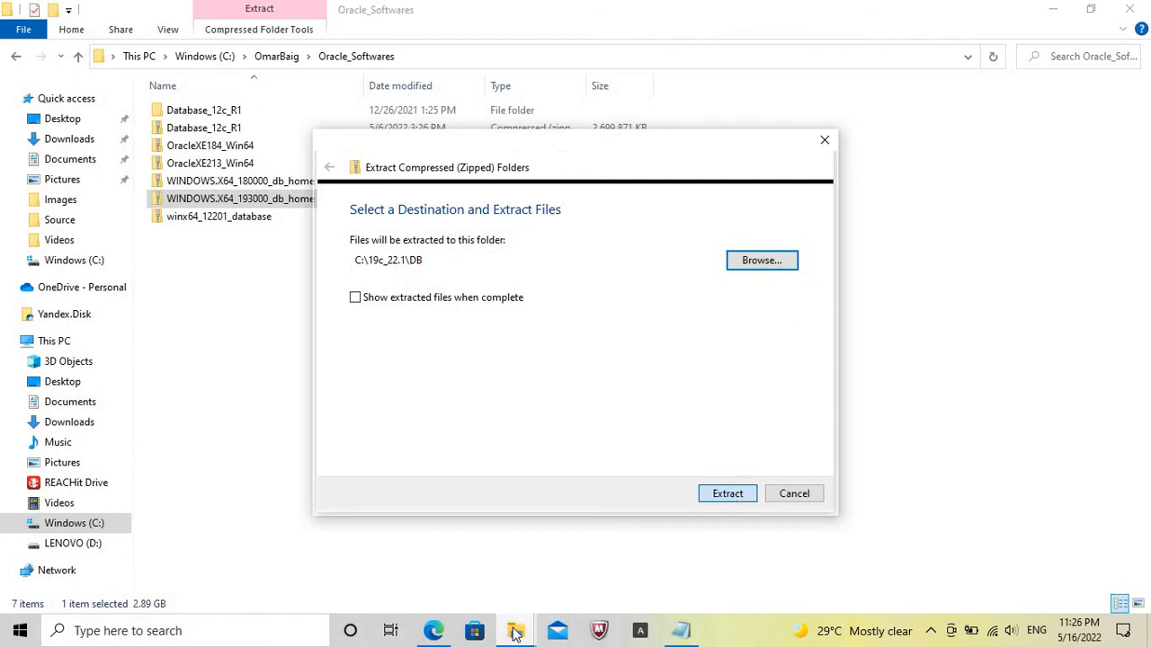
Extract the ords-21.4.1.025.0904 archive from D:\Oracle_Softwares to C:\19c_22.1\ords.
{"action": "mouse_move", "coordinate": [515, 632]}
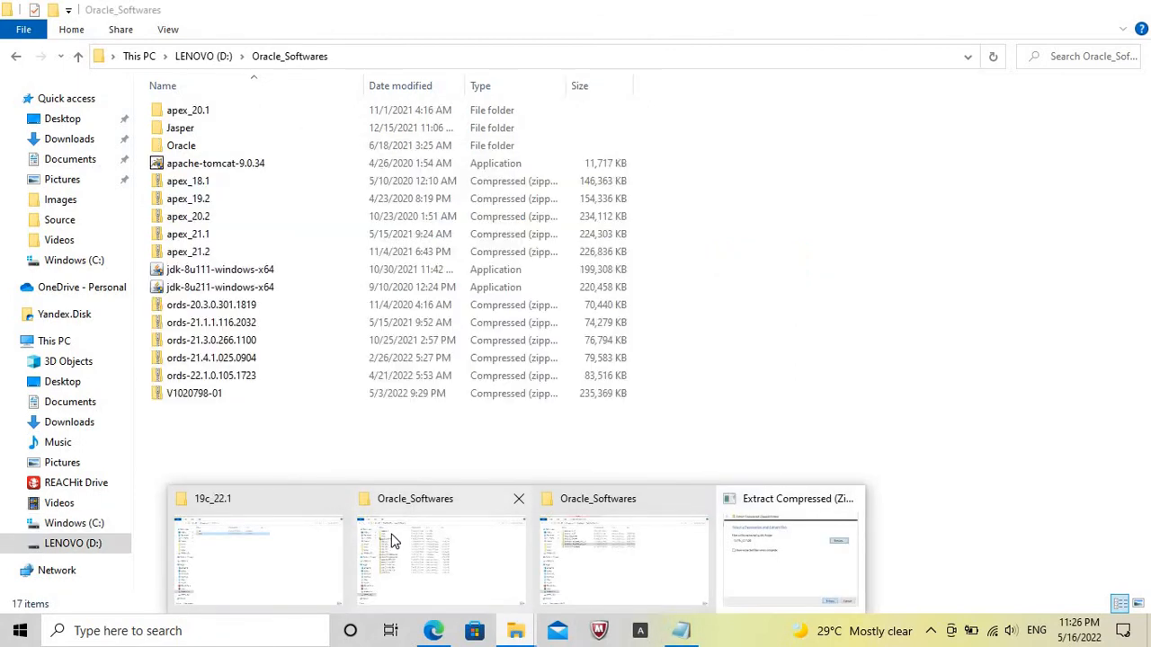
{"action": "left_click", "coordinate": [391, 540]}
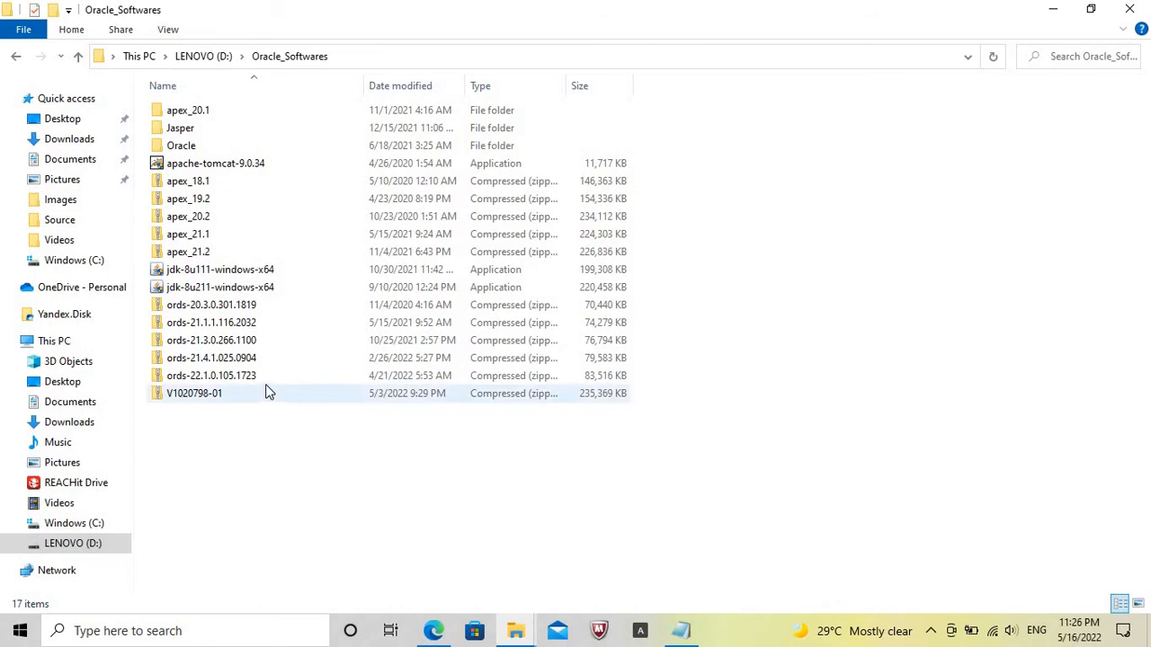
{"action": "left_click", "coordinate": [268, 357]}
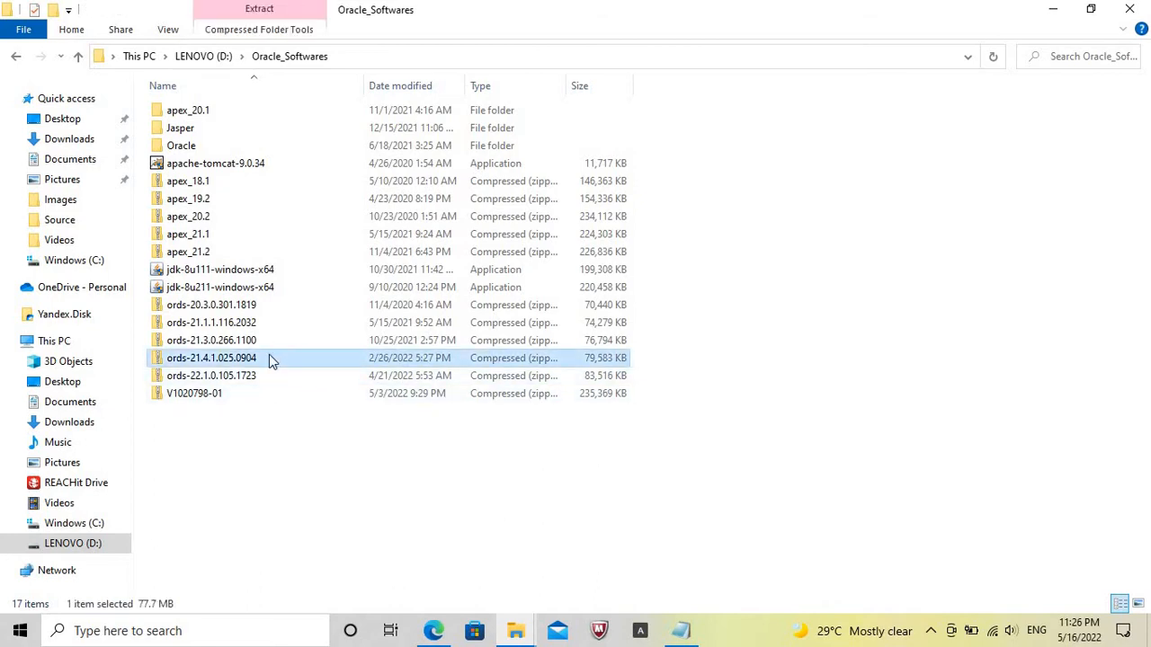
{"action": "right_click", "coordinate": [270, 358]}
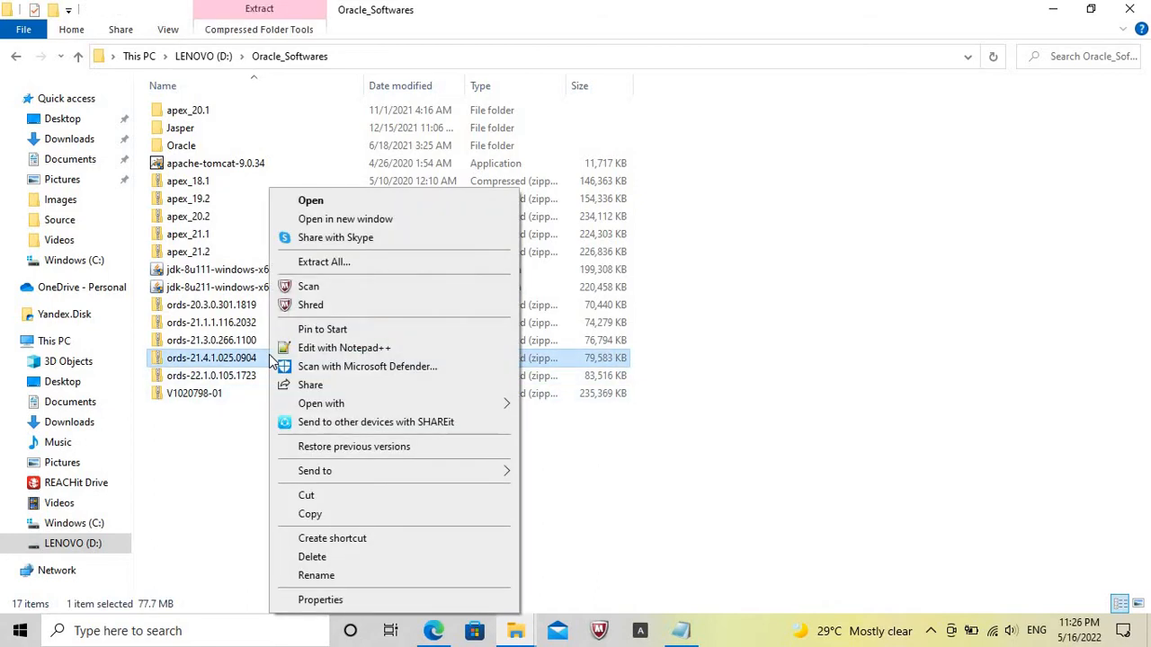
{"action": "left_click", "coordinate": [352, 259]}
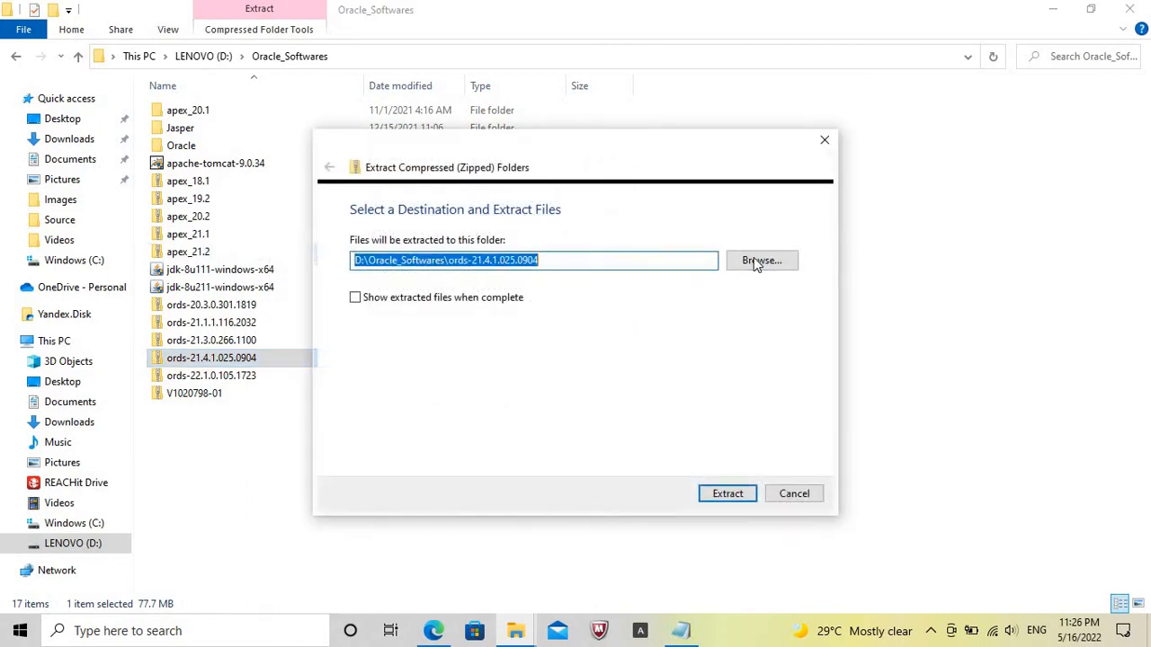
{"action": "left_click", "coordinate": [751, 260]}
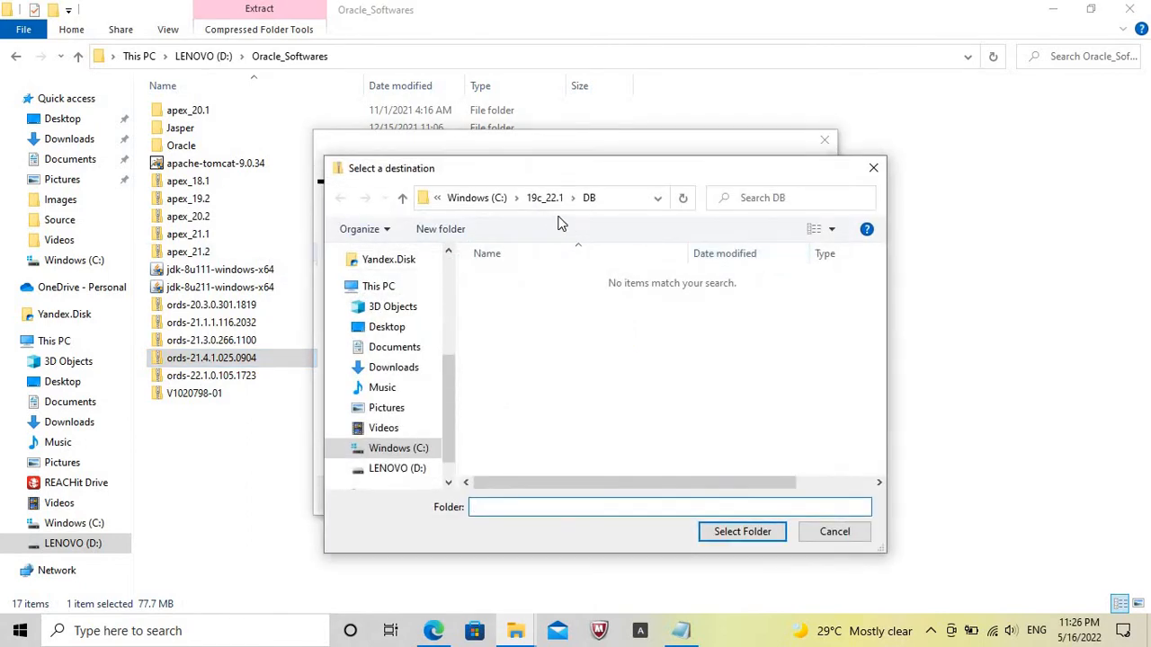
{"action": "left_click", "coordinate": [544, 205]}
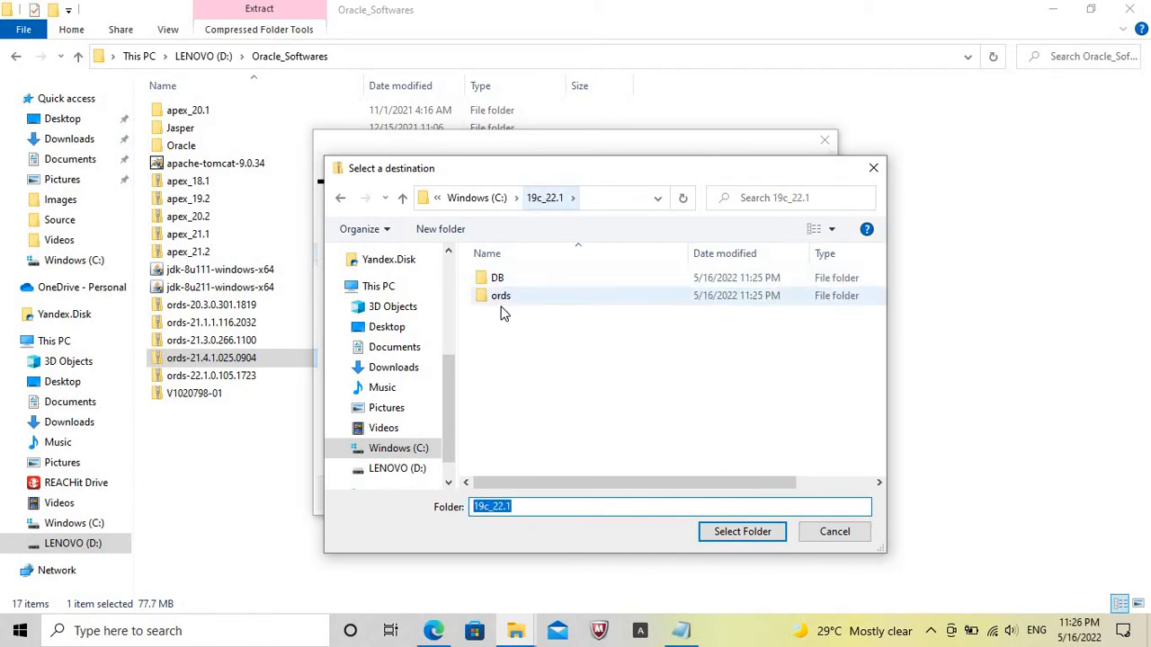
{"action": "left_click", "coordinate": [503, 298]}
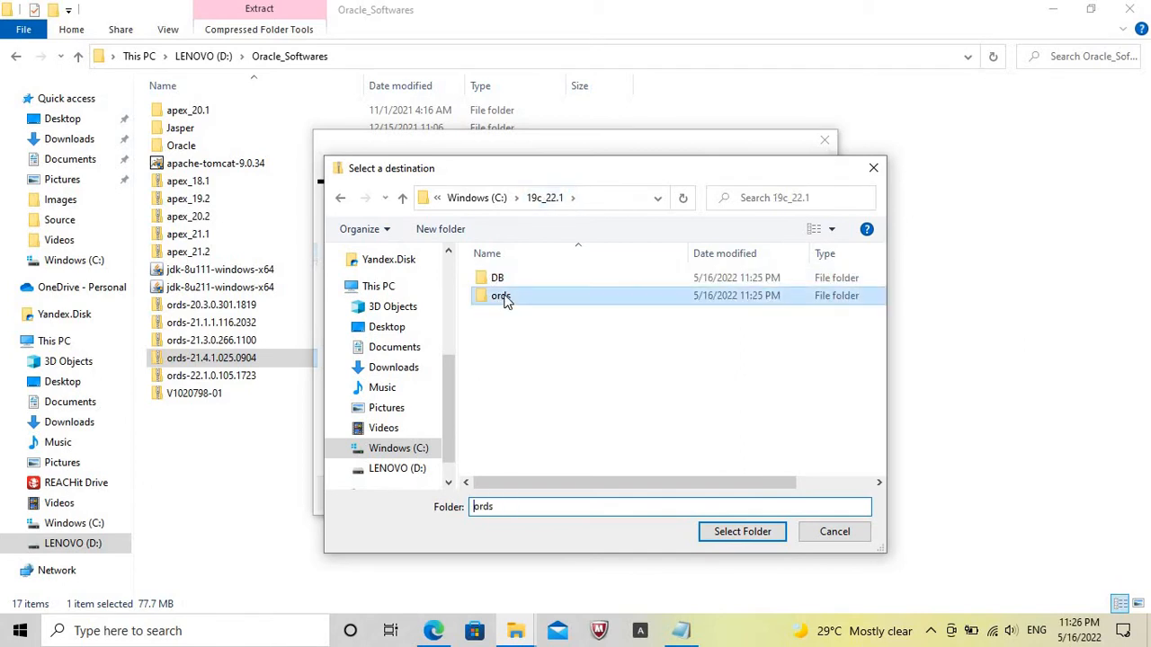
{"action": "left_click", "coordinate": [756, 533]}
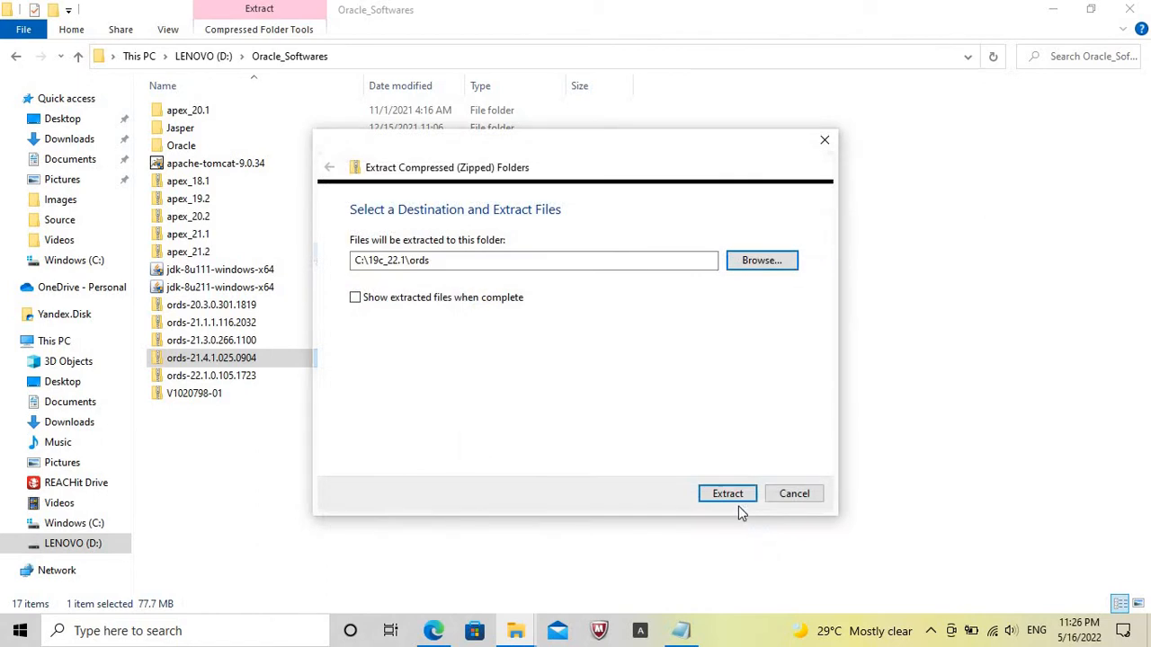
{"action": "left_click", "coordinate": [729, 495]}
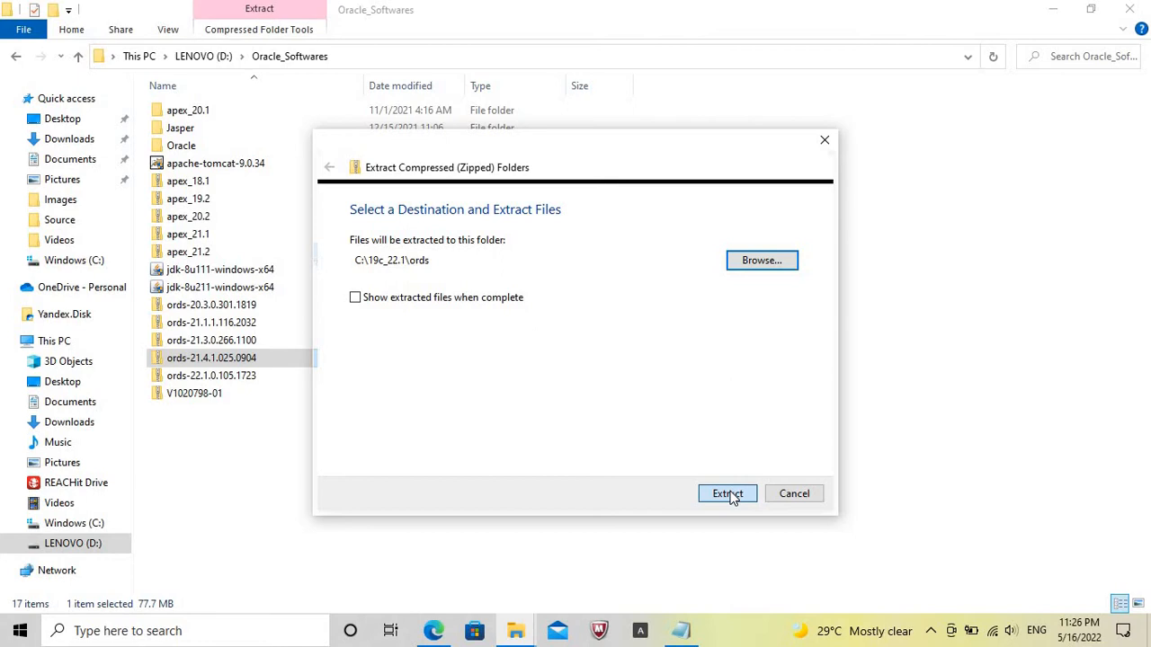
{"action": "left_click", "coordinate": [729, 494]}
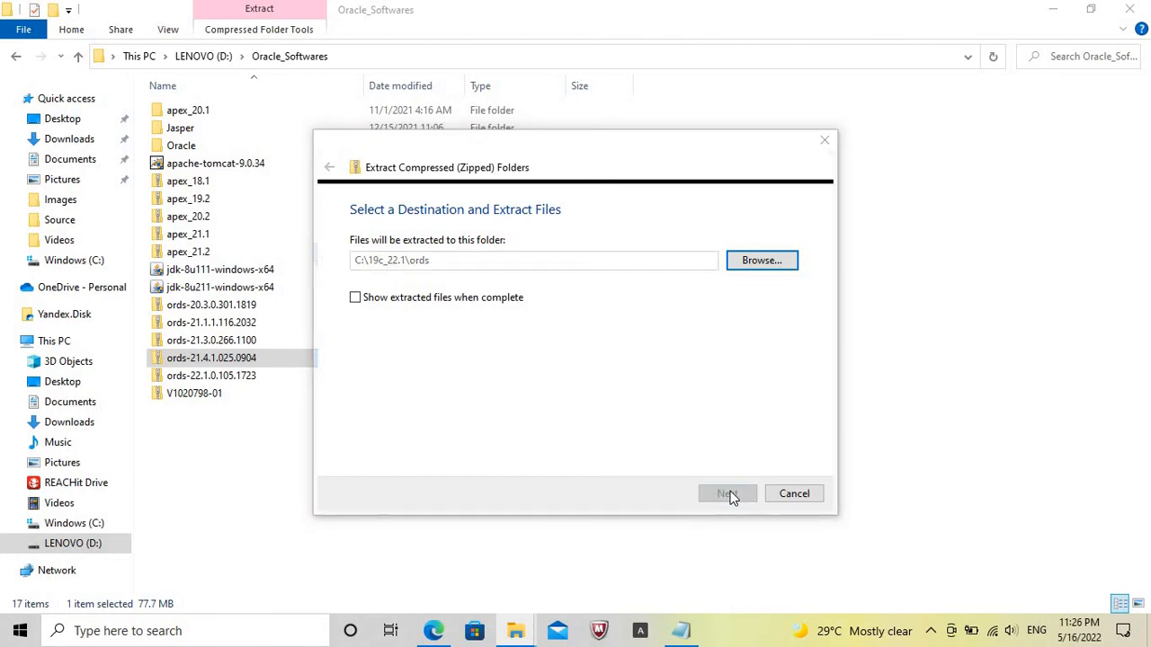
Extract the V1020798-01 archive from D:\Oracle_Softwares to C:\19c_22.1.
{"action": "left_click", "coordinate": [201, 395]}
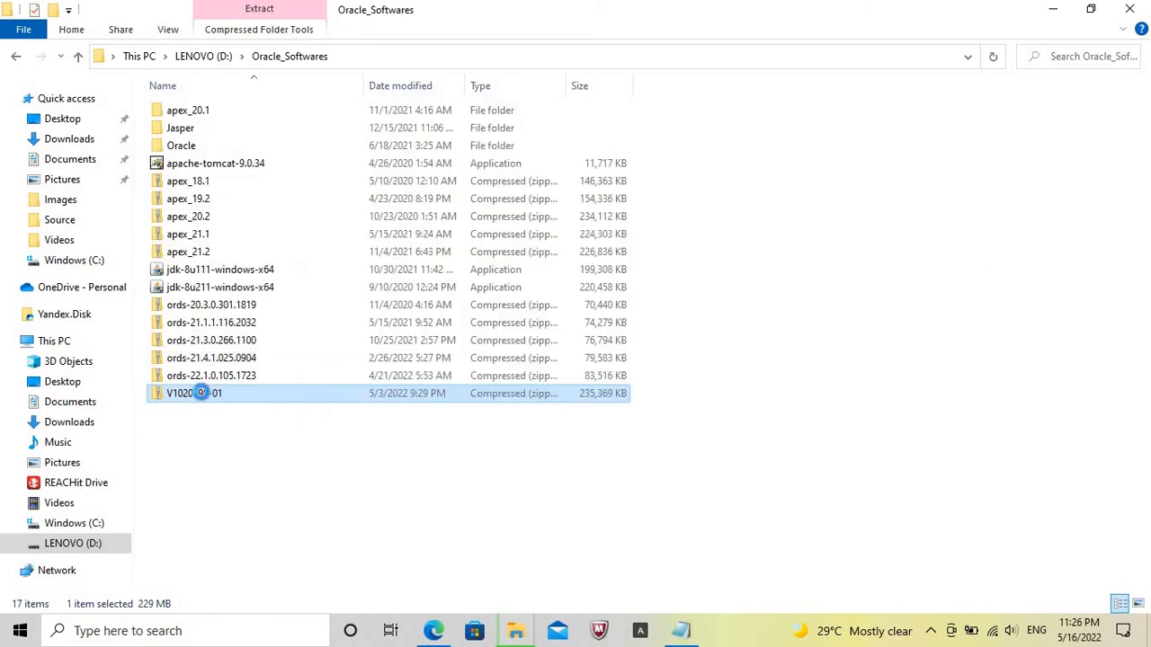
{"action": "right_click", "coordinate": [202, 393]}
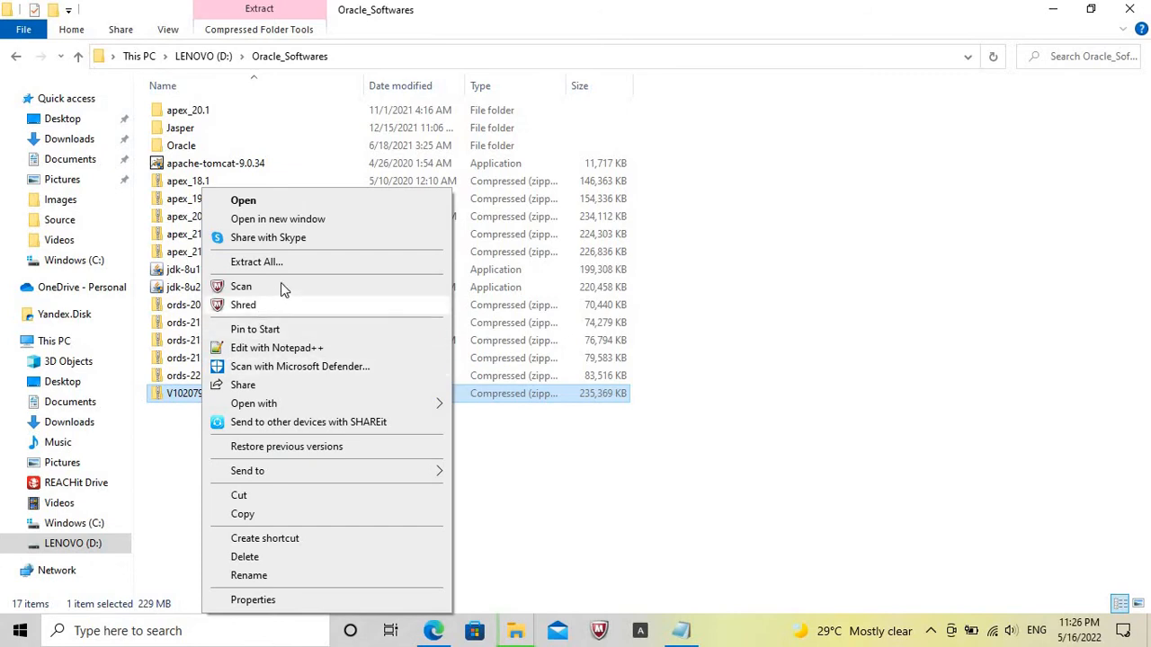
{"action": "left_click", "coordinate": [303, 267]}
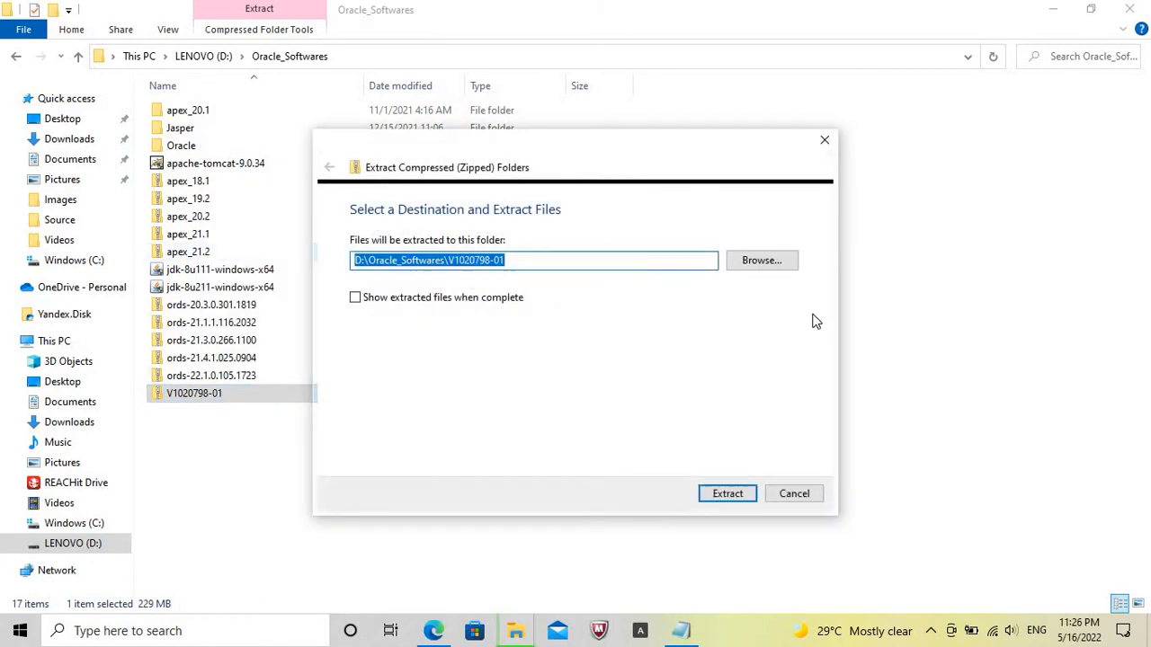
{"action": "left_click", "coordinate": [766, 259]}
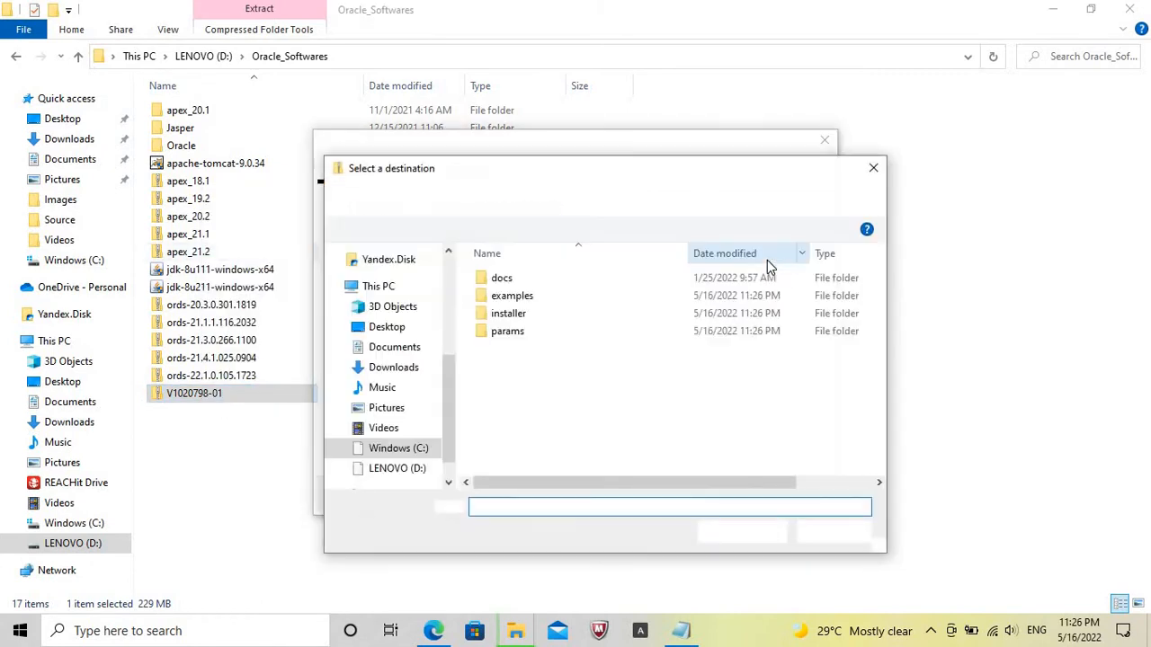
{"action": "left_click", "coordinate": [463, 200]}
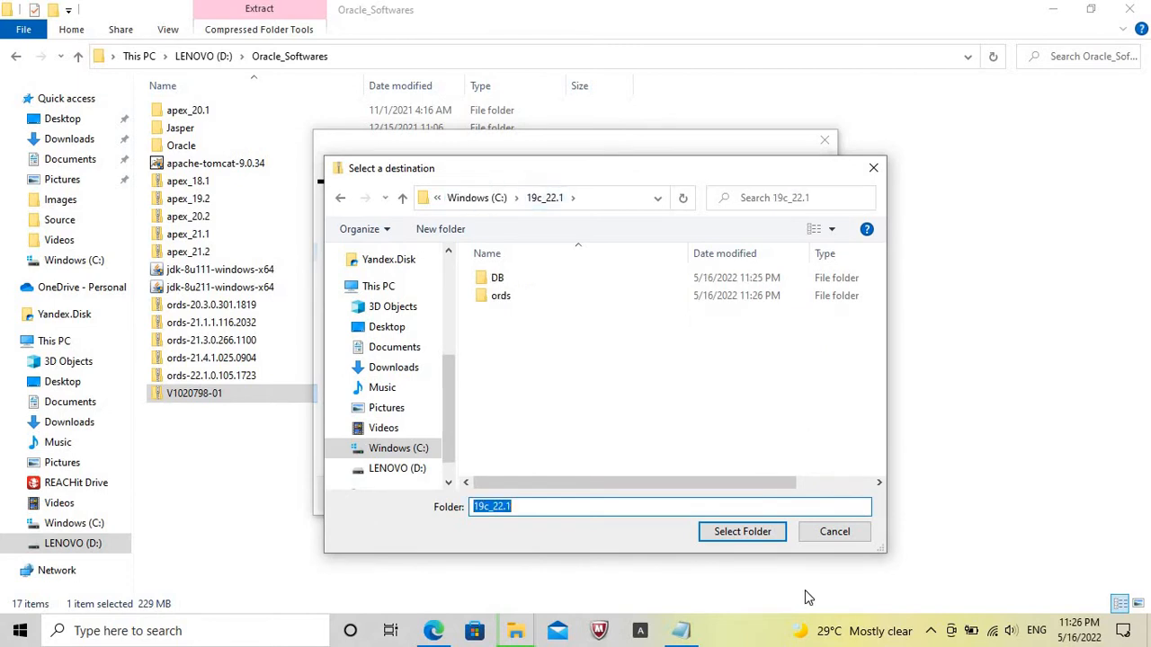
{"action": "left_click", "coordinate": [753, 533]}
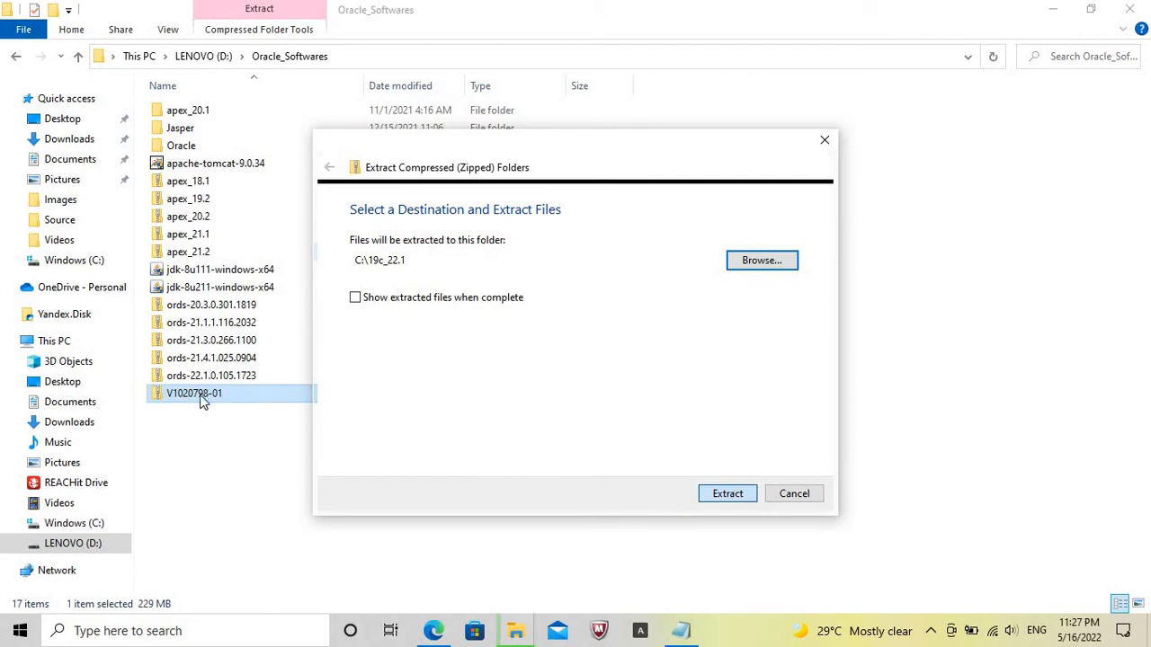
{"action": "left_click", "coordinate": [682, 633]}
{"action": "left_click", "coordinate": [10, 302]}
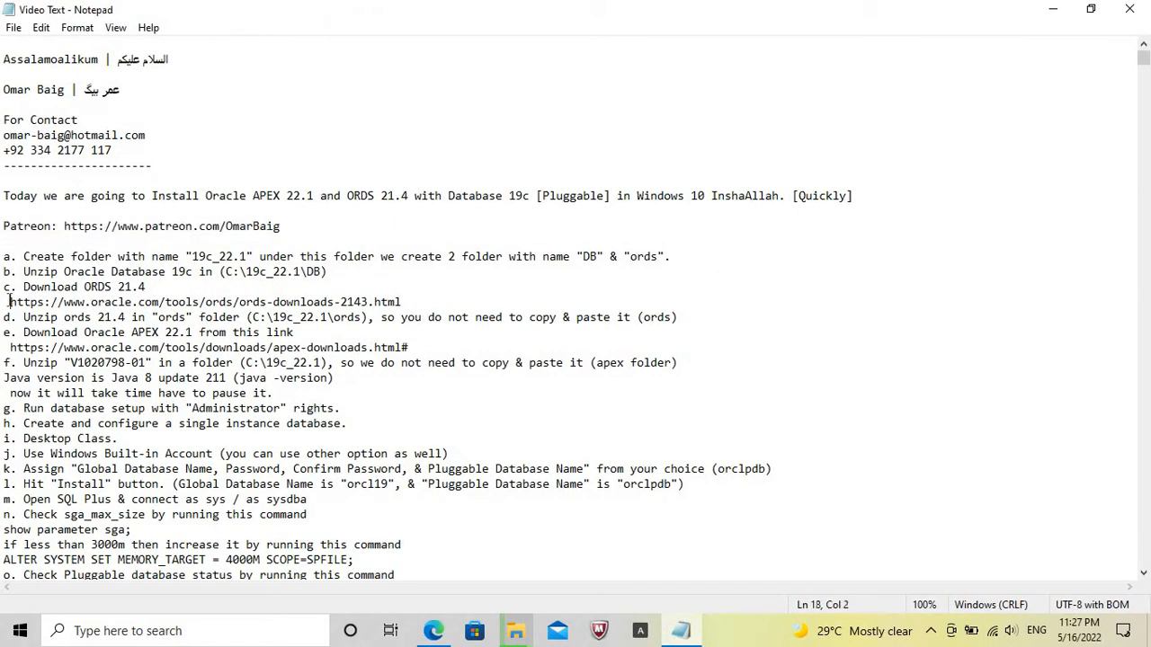
{"action": "key", "text": "shift+End"}
{"action": "key", "text": "ctrl+c"}
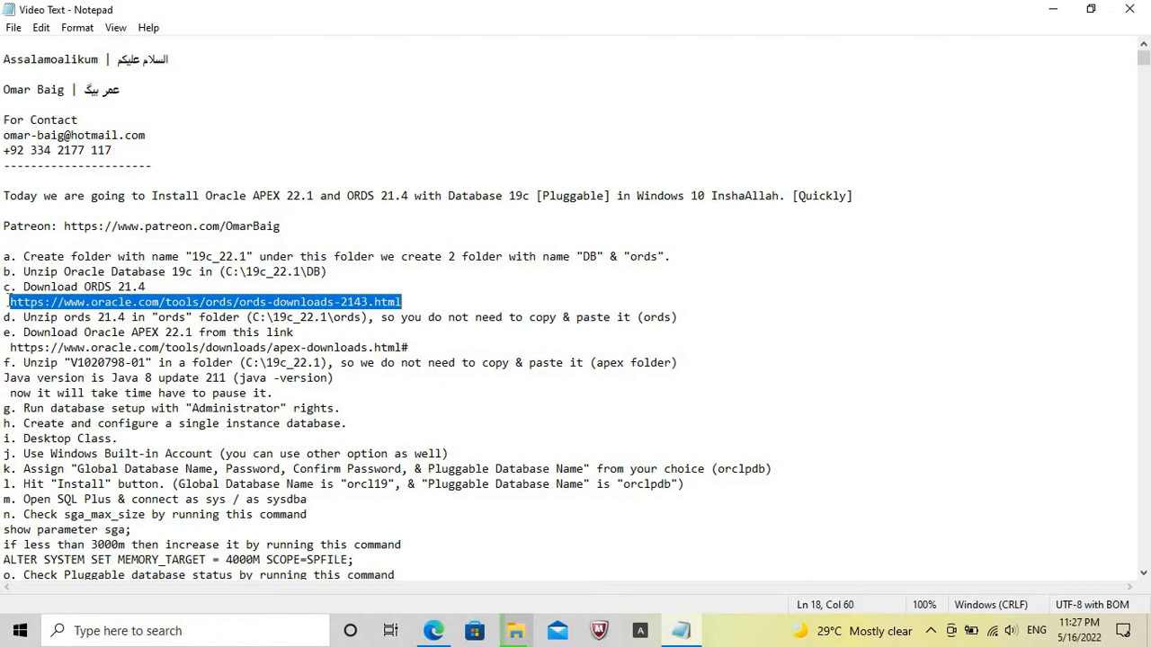
{"action": "left_click", "coordinate": [433, 632]}
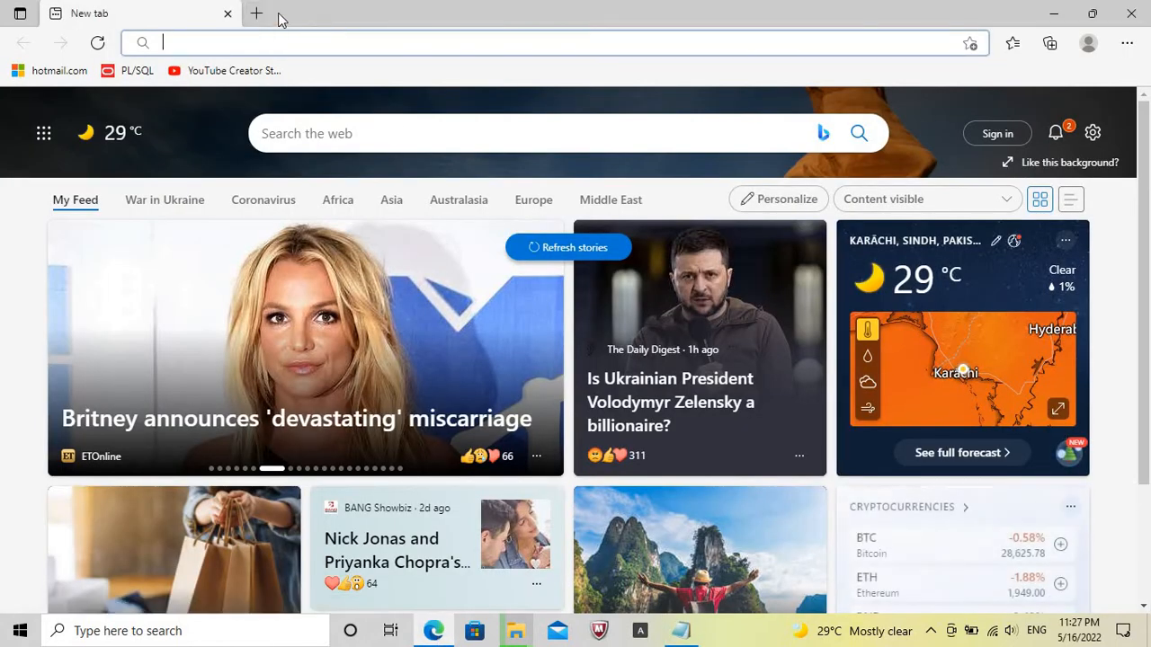
{"action": "key", "text": "ctrl+v"}
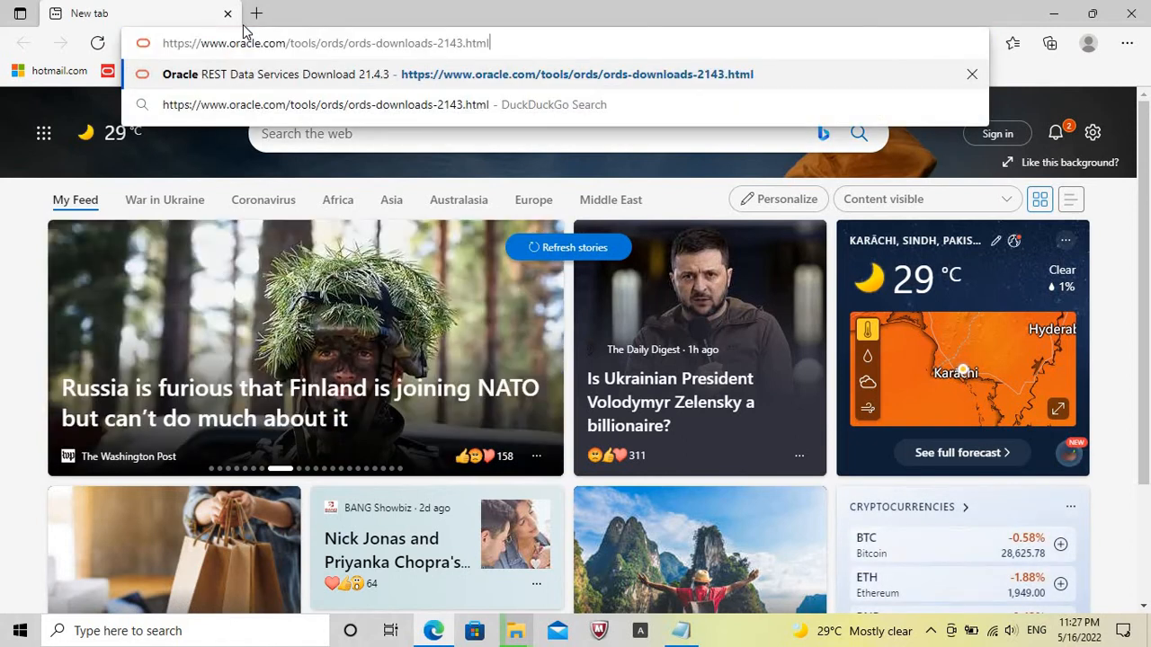
{"action": "key", "text": "Return"}
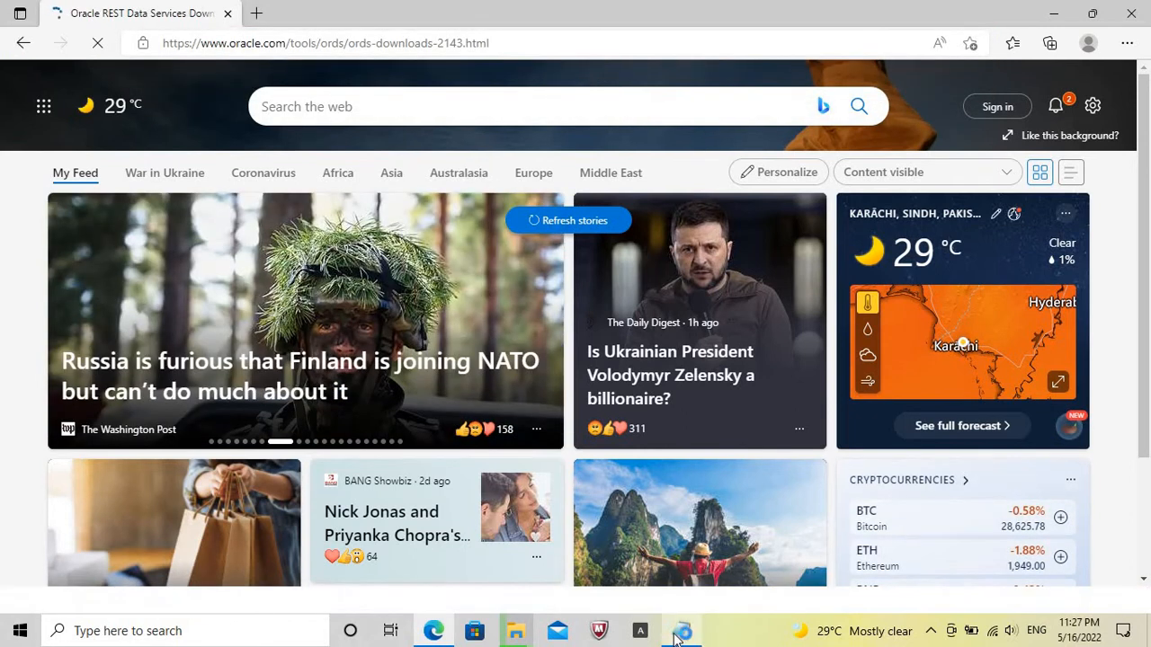
{"action": "left_click", "coordinate": [678, 633]}
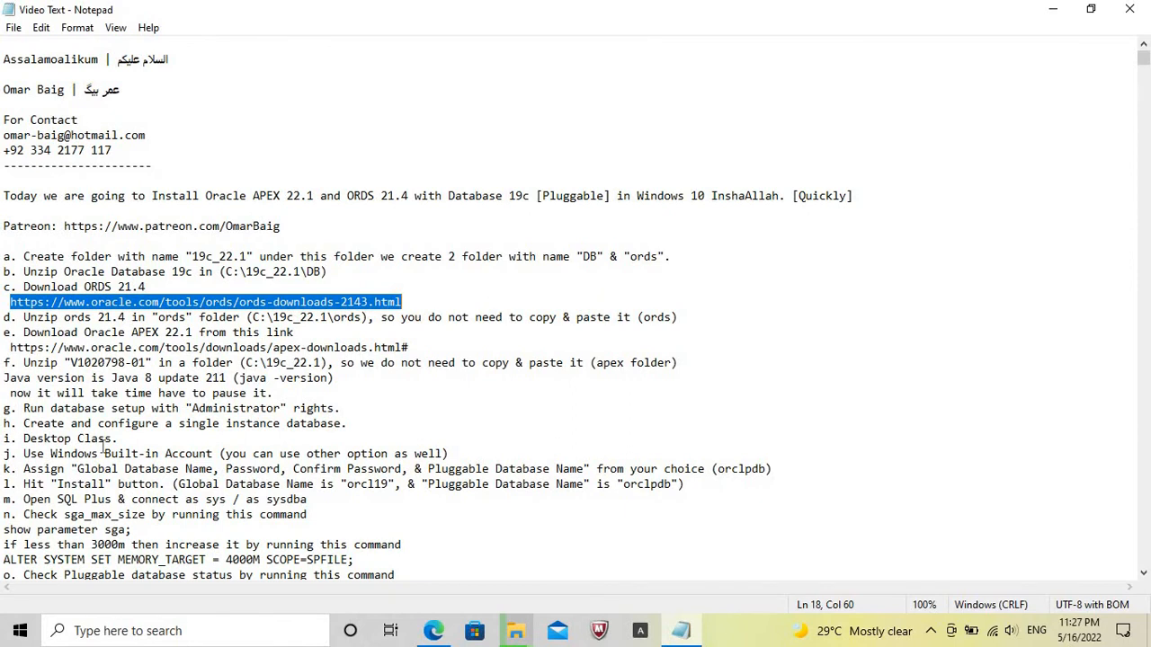
{"action": "left_click", "coordinate": [10, 346]}
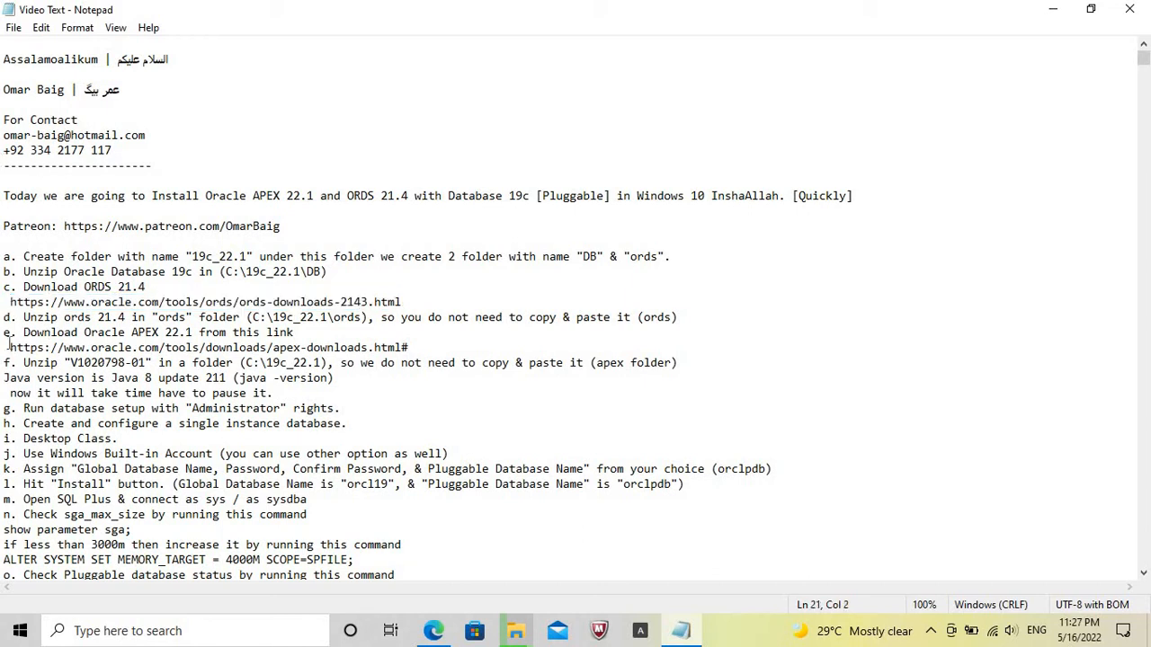
{"action": "key", "text": "shift+End"}
{"action": "key", "text": "ctrl+c"}
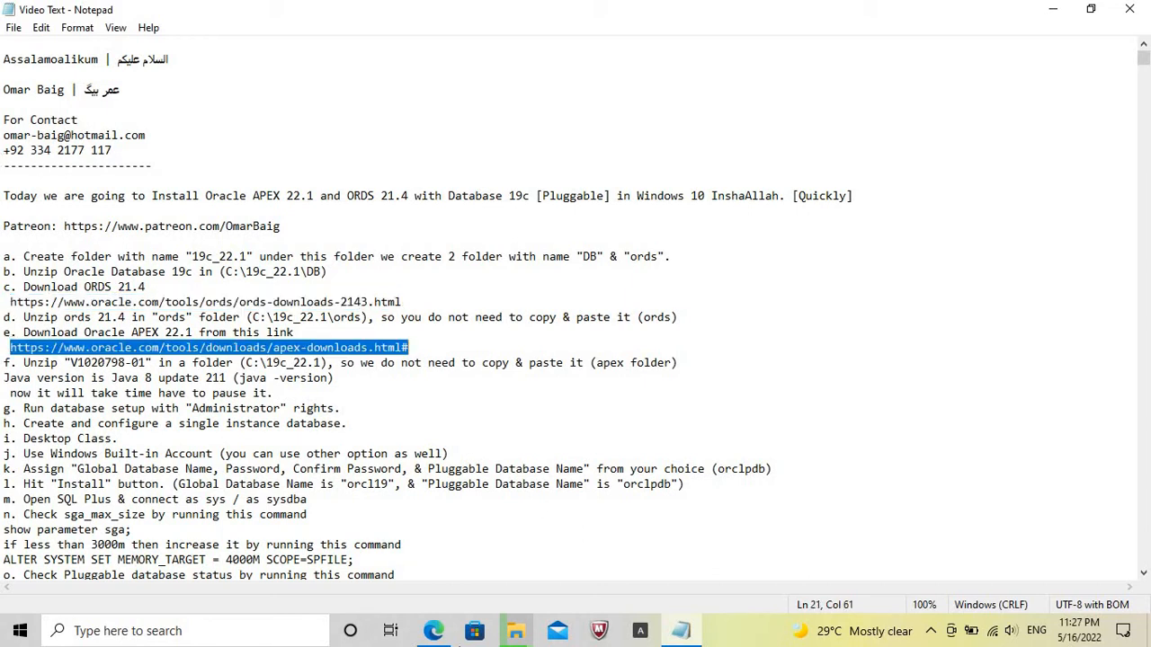
{"action": "left_click", "coordinate": [433, 630]}
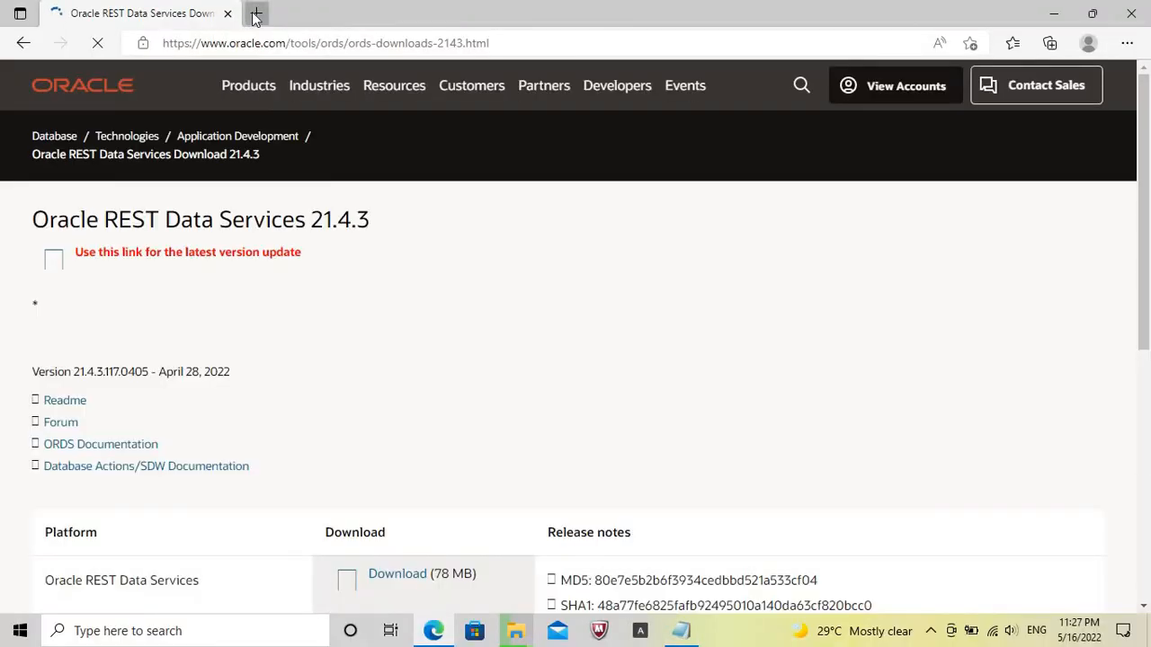
{"action": "left_click", "coordinate": [255, 15]}
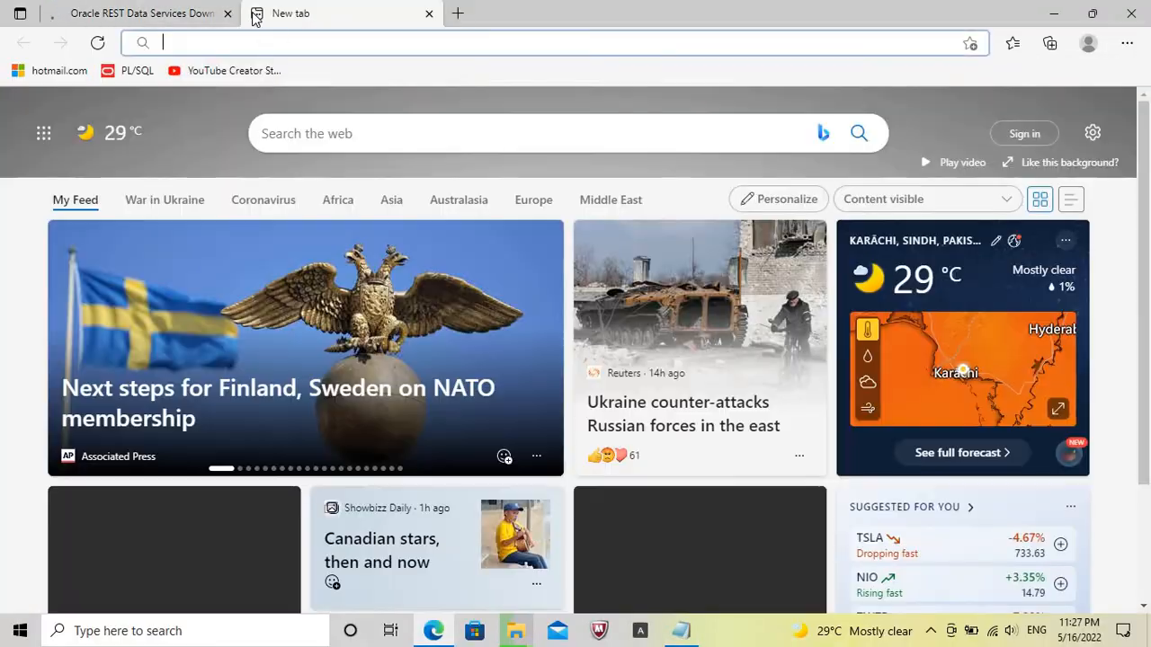
{"action": "key", "text": "ctrl+v"}
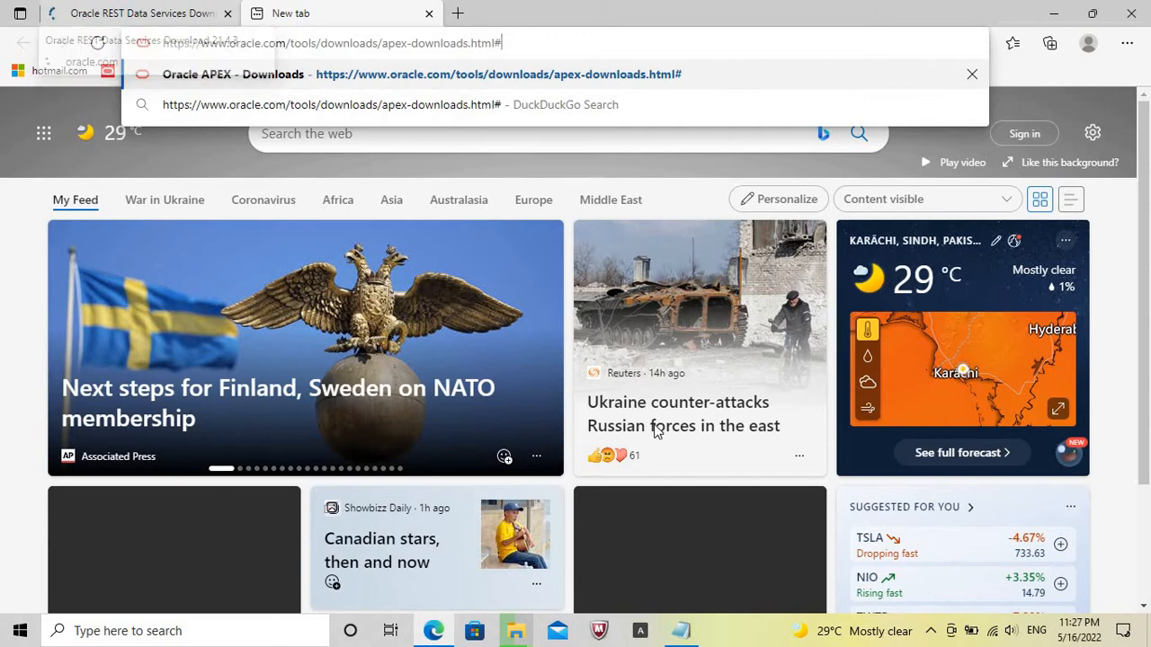
Open Command Prompt and check the installed Java version with java -version.
{"action": "left_click", "coordinate": [681, 630]}
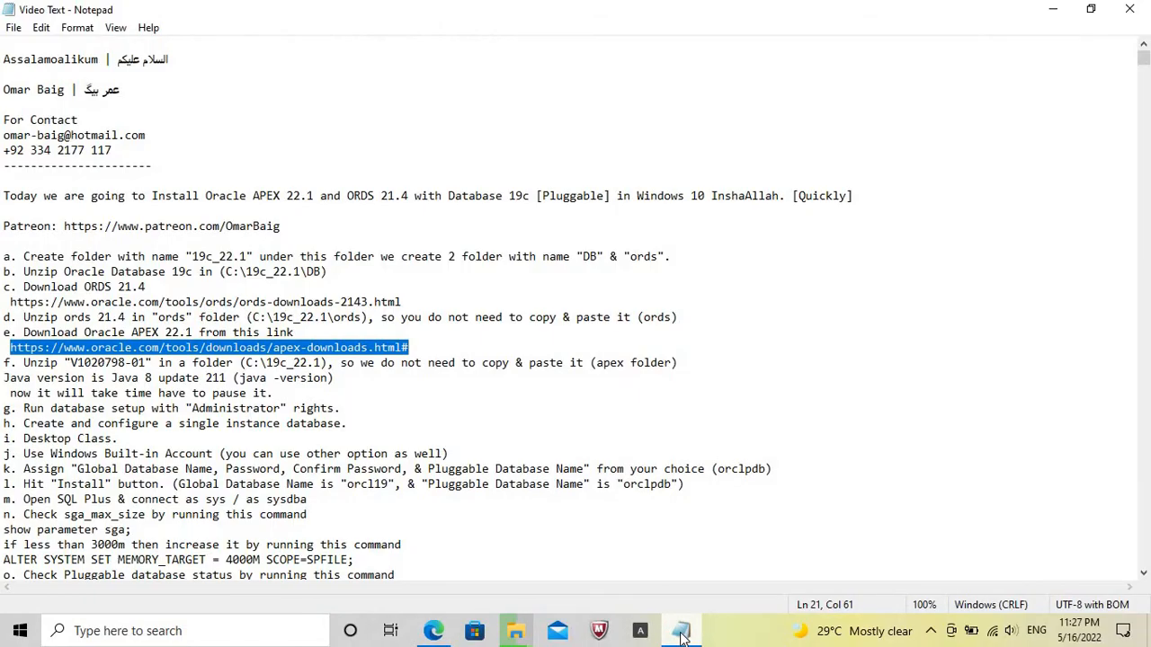
{"action": "left_click", "coordinate": [207, 630]}
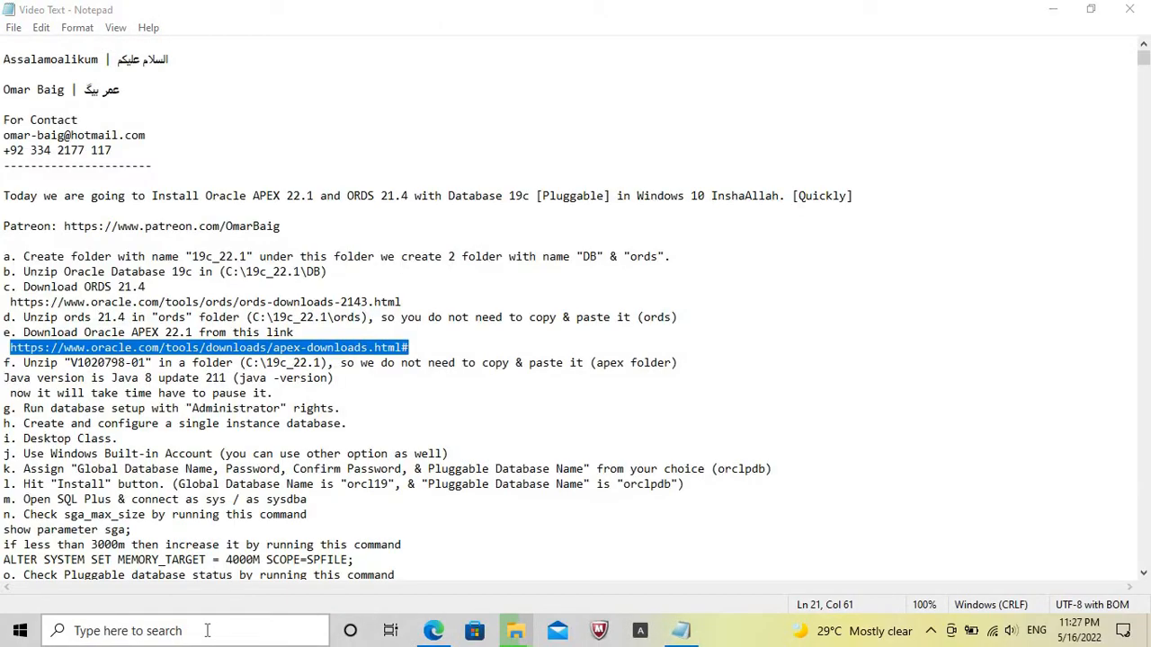
{"action": "type", "text": "cmd"}
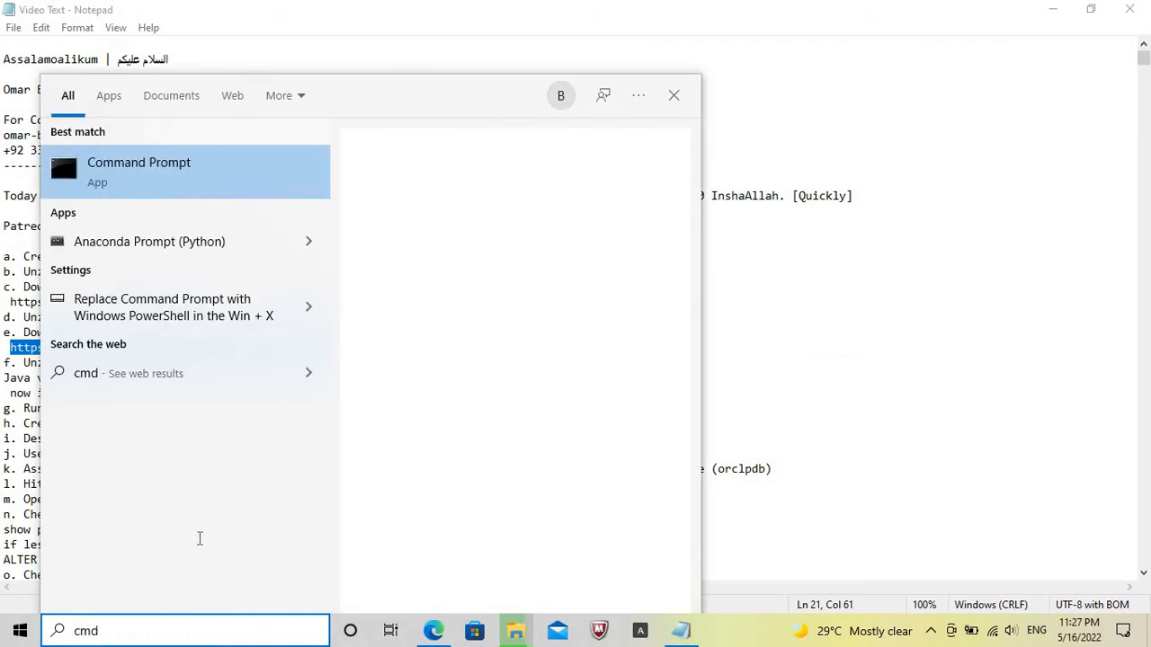
{"action": "left_click", "coordinate": [202, 169]}
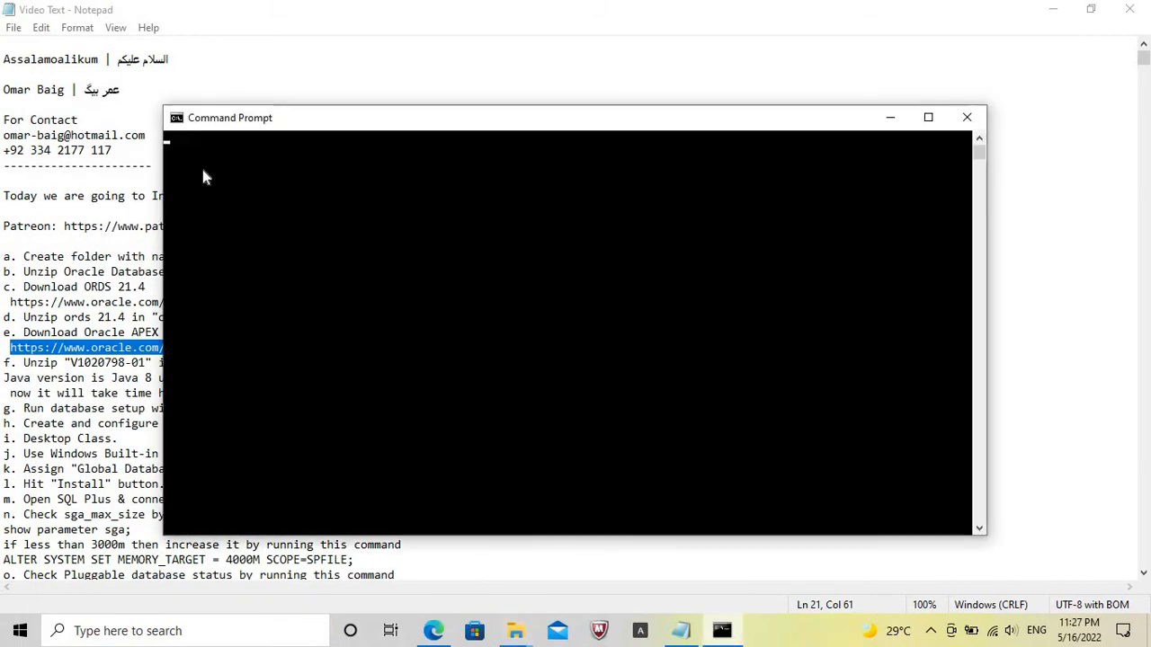
{"action": "type", "text": "java -versino"}
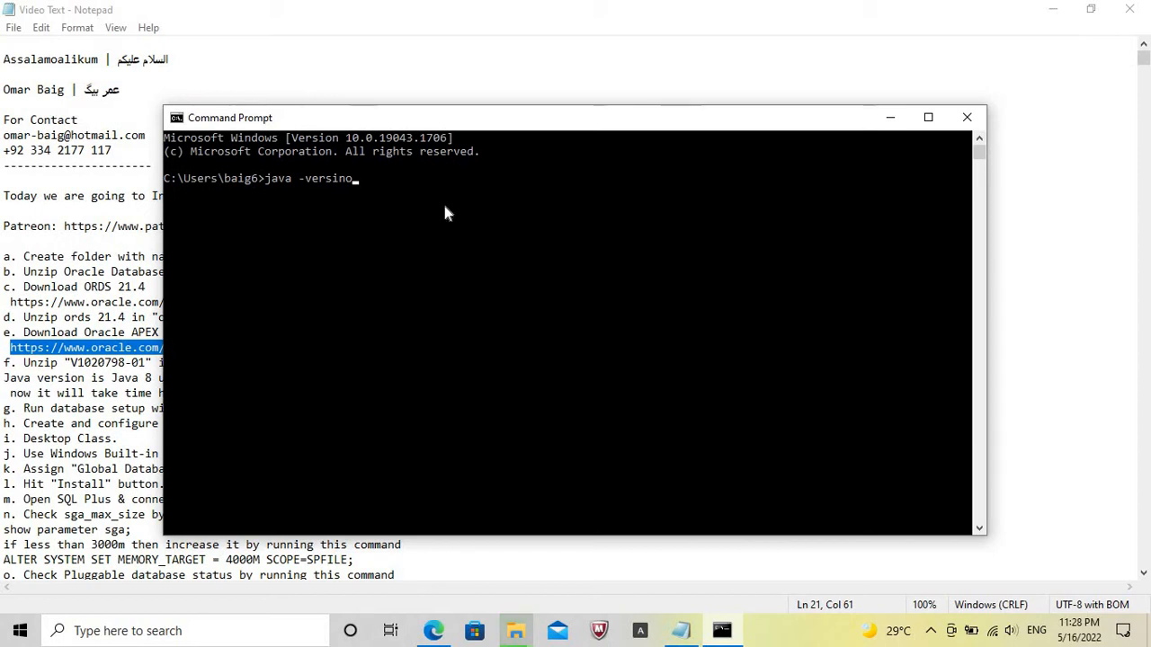
{"action": "key", "text": "BackSpace"}
{"action": "left_click", "coordinate": [809, 637]}
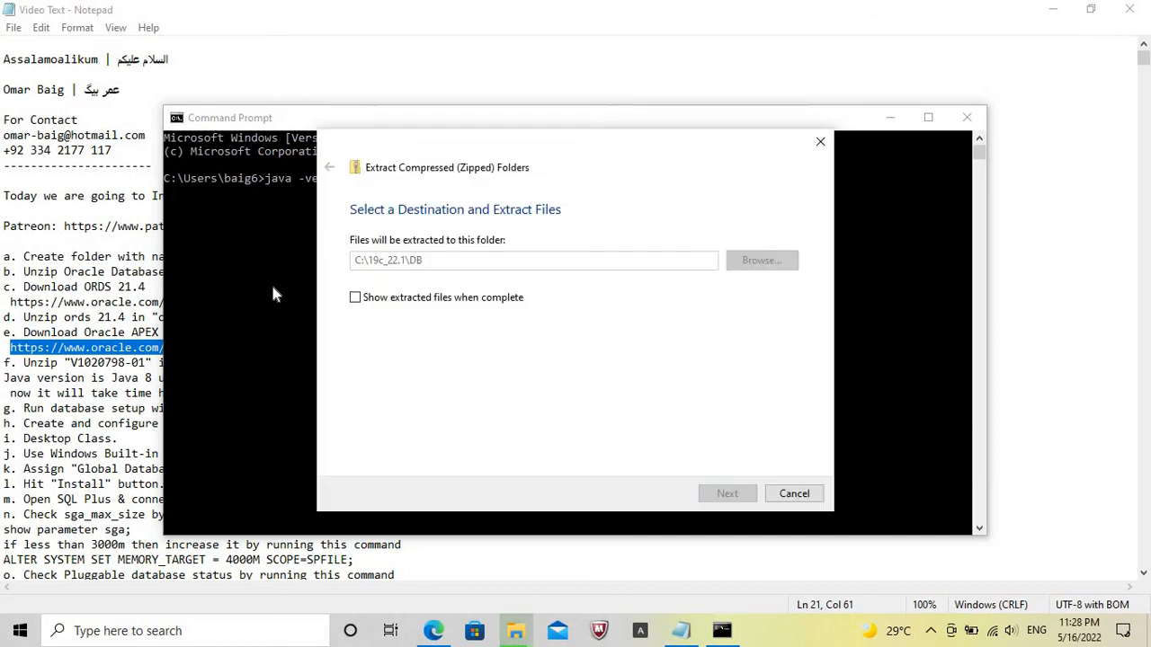
{"action": "left_click", "coordinate": [893, 357]}
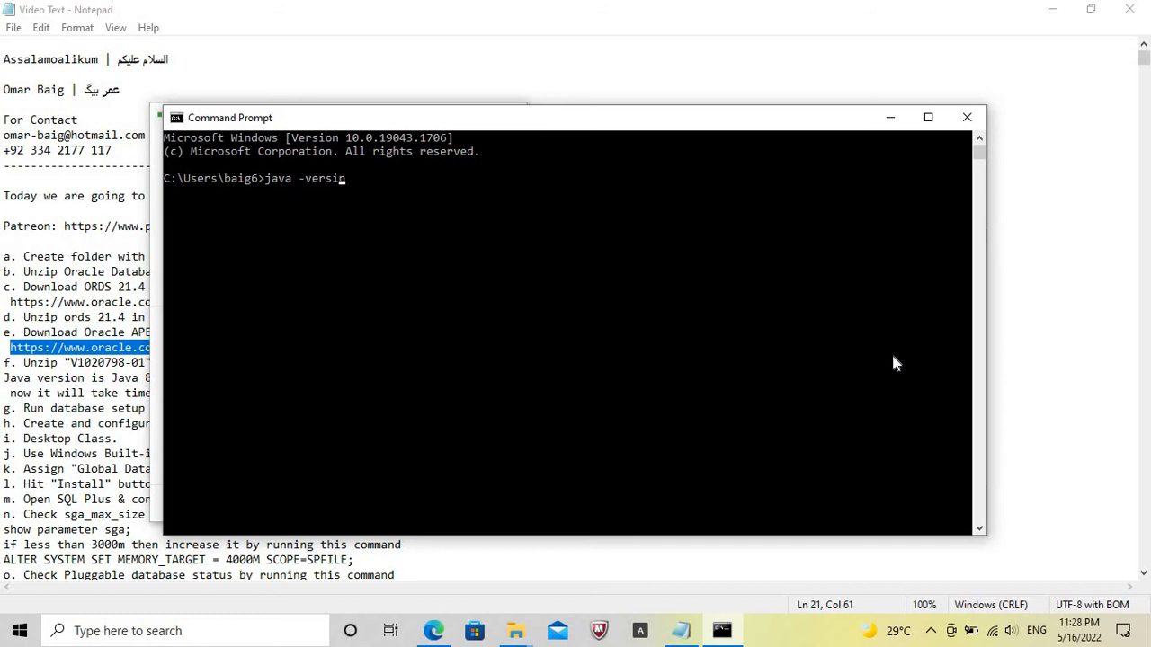
{"action": "type", "text": "n"}
{"action": "key", "text": "Return"}
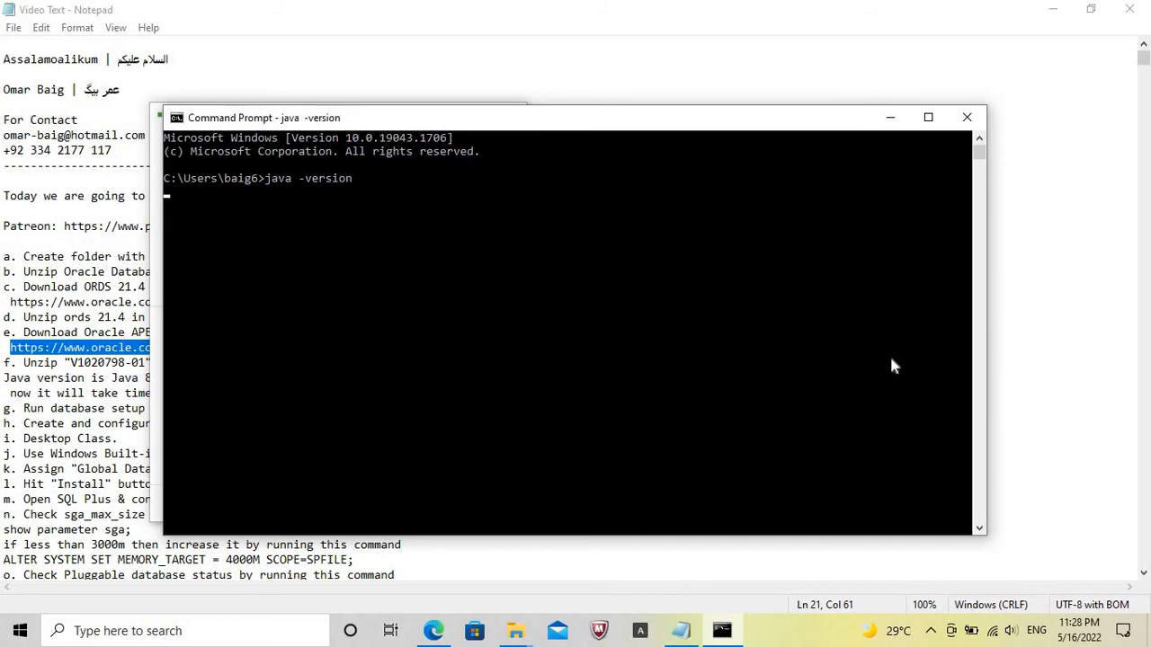
{"action": "left_click", "coordinate": [799, 633]}
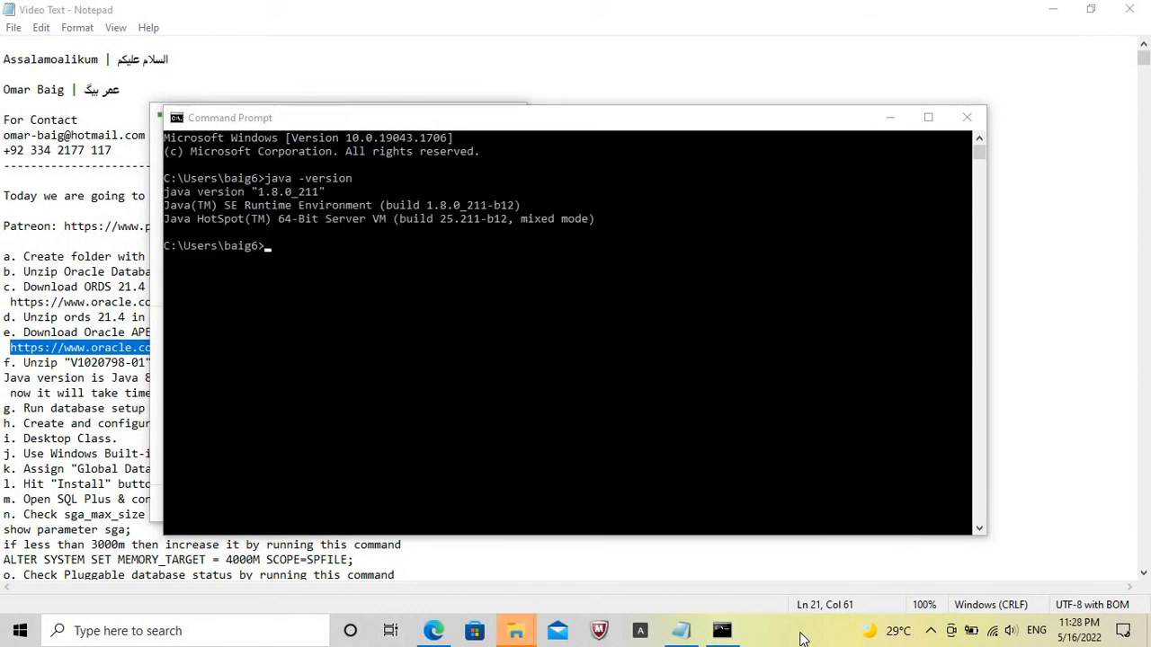
{"action": "left_click", "coordinate": [164, 190]}
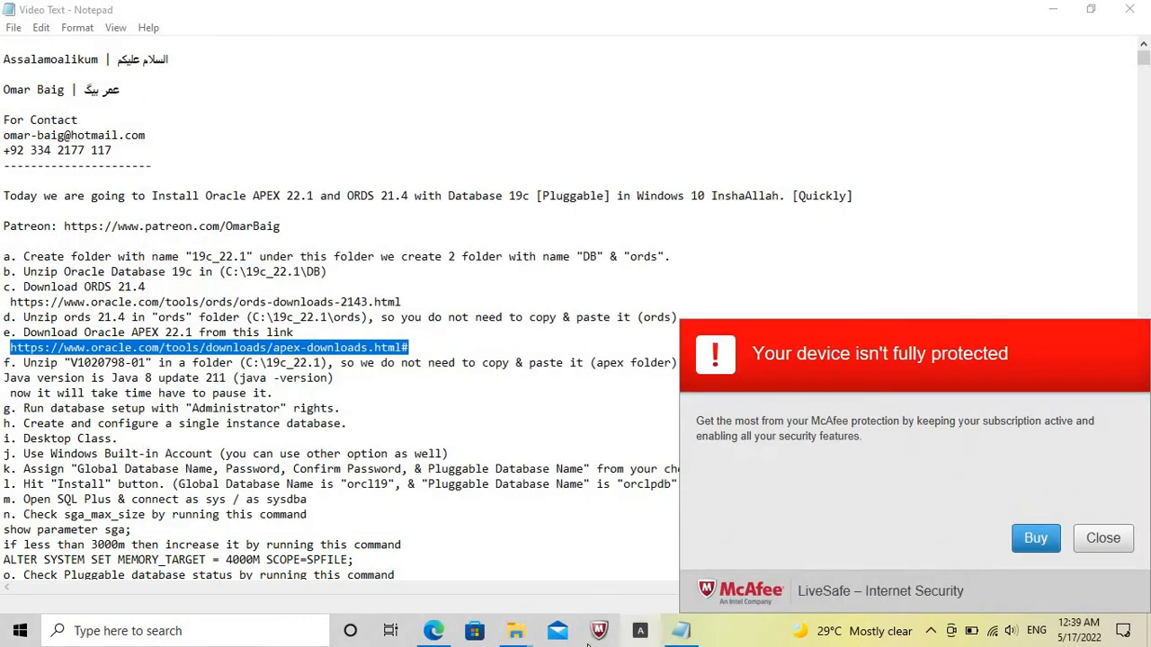
Open the C:\19c_22.1\DB folder in File Explorer and run the setup application with administrator rights.
{"action": "mouse_move", "coordinate": [515, 635]}
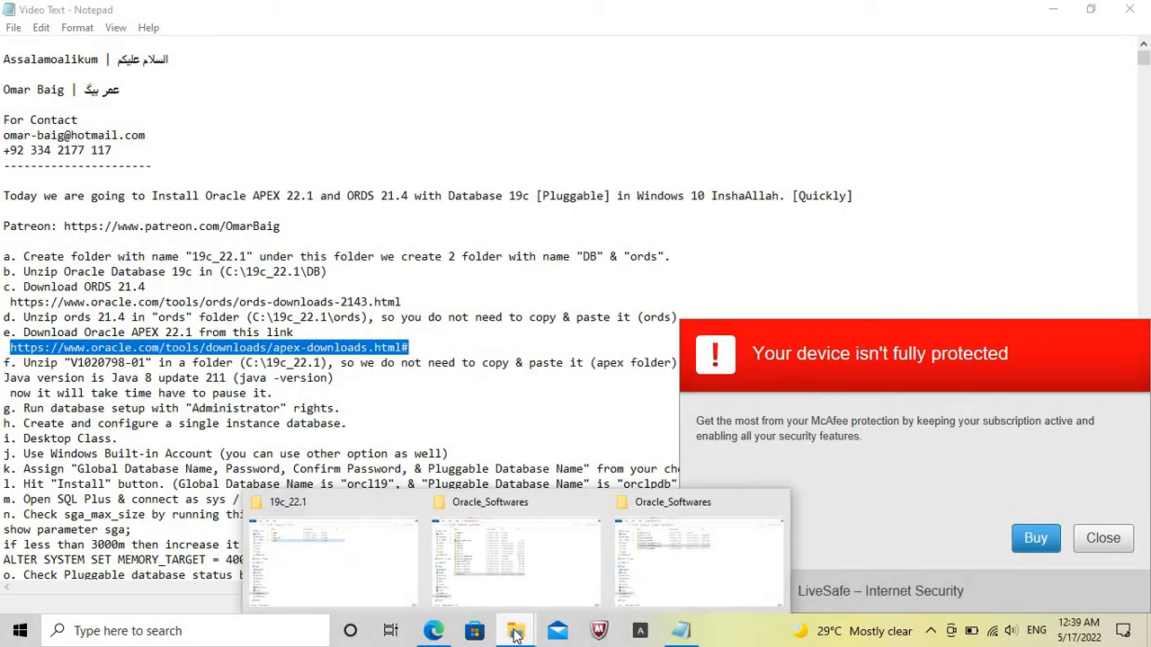
{"action": "double_click", "coordinate": [175, 133]}
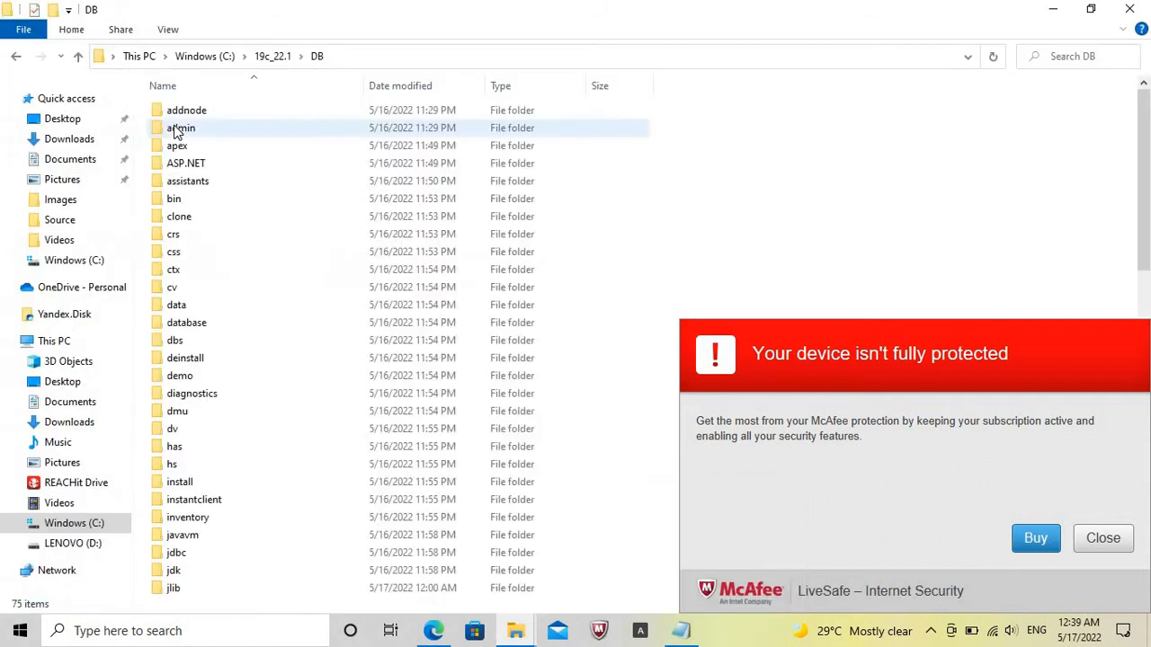
{"action": "left_click", "coordinate": [179, 448]}
{"action": "scroll", "coordinate": [178, 441], "scroll_direction": "down", "scroll_amount": 15}
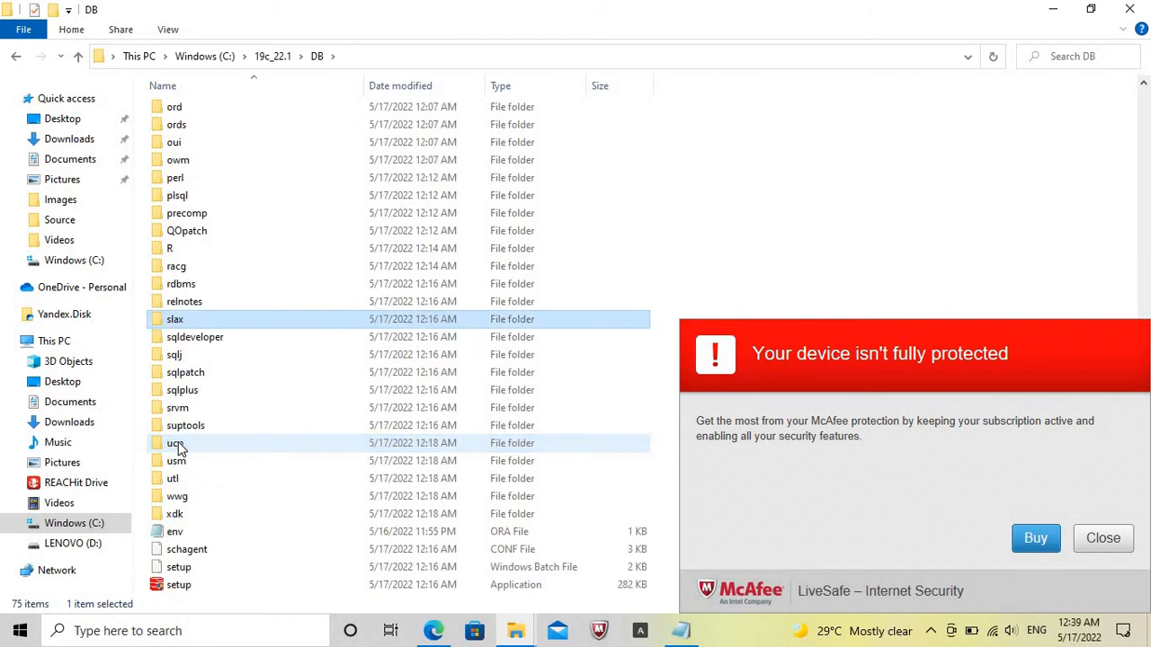
{"action": "left_click", "coordinate": [178, 585]}
{"action": "double_click", "coordinate": [177, 586]}
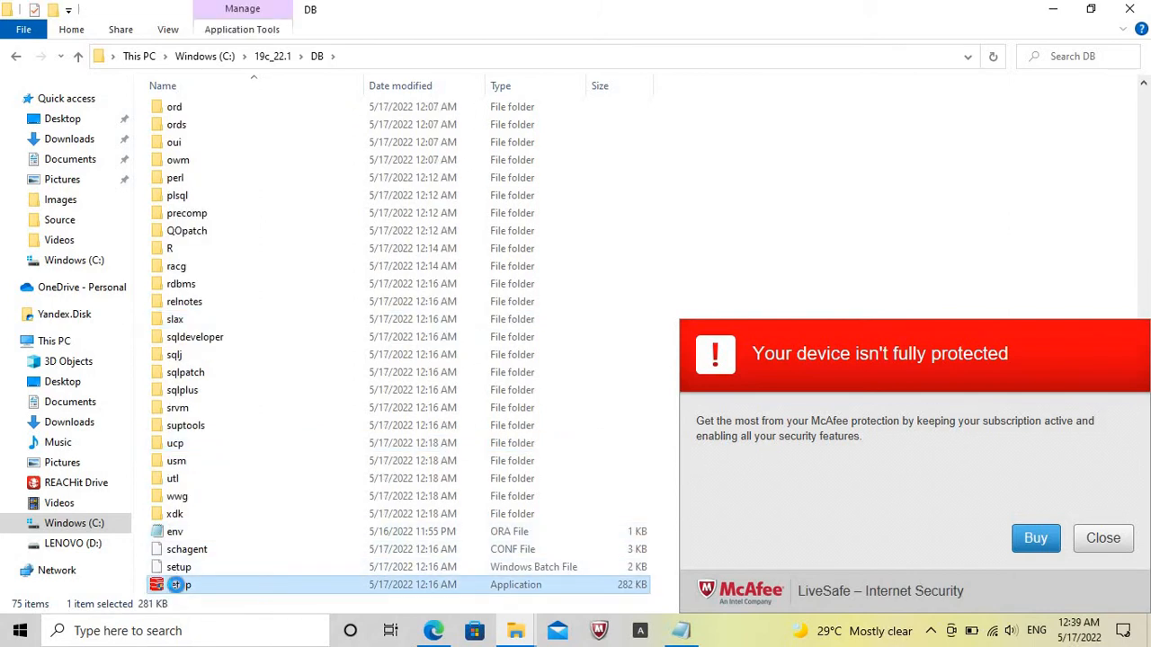
{"action": "right_click", "coordinate": [177, 587]}
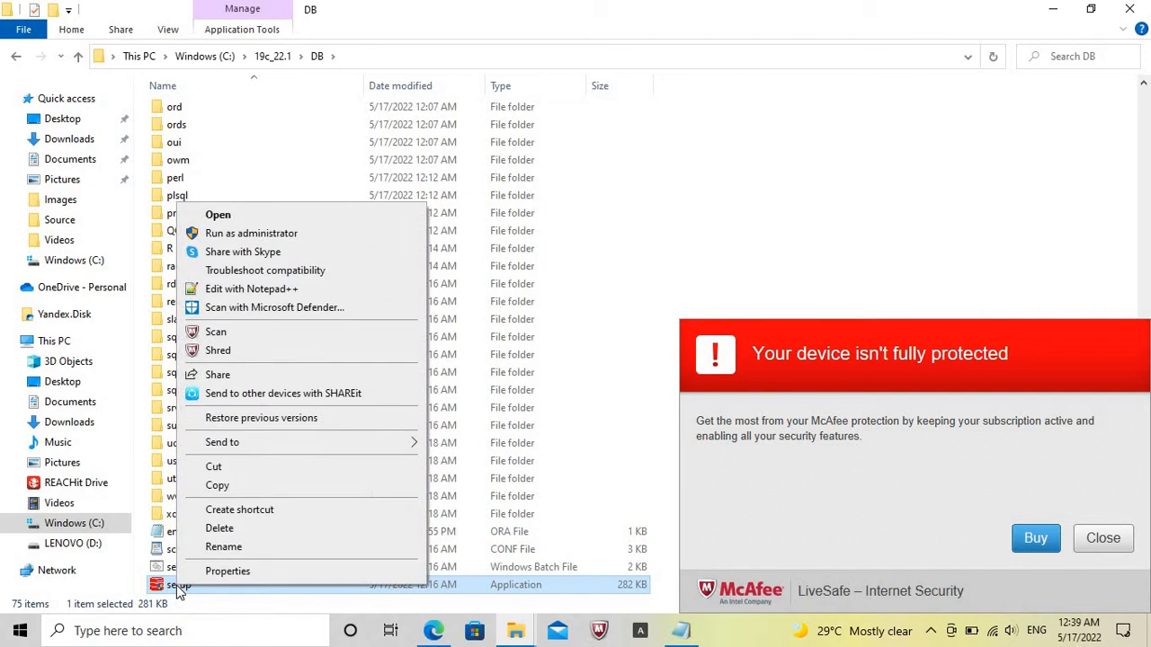
{"action": "left_click", "coordinate": [299, 236]}
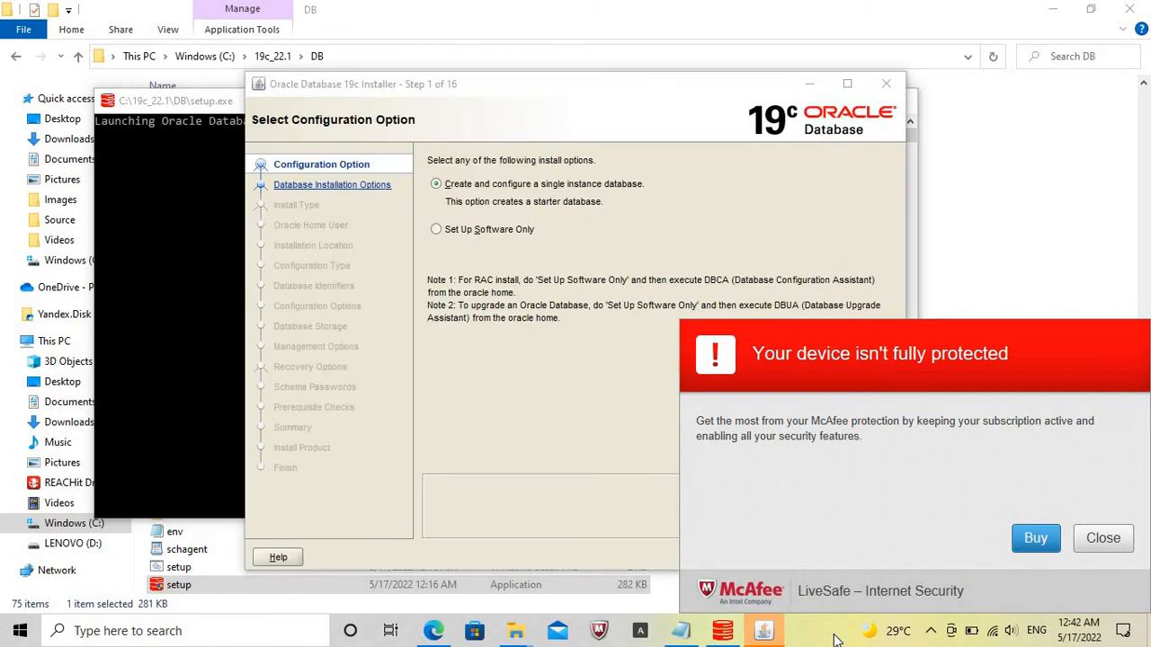
Dismiss the McAfee notification and continue the Oracle Database 19c installer with Create and configure a single instance database.
{"action": "left_click", "coordinate": [1106, 540]}
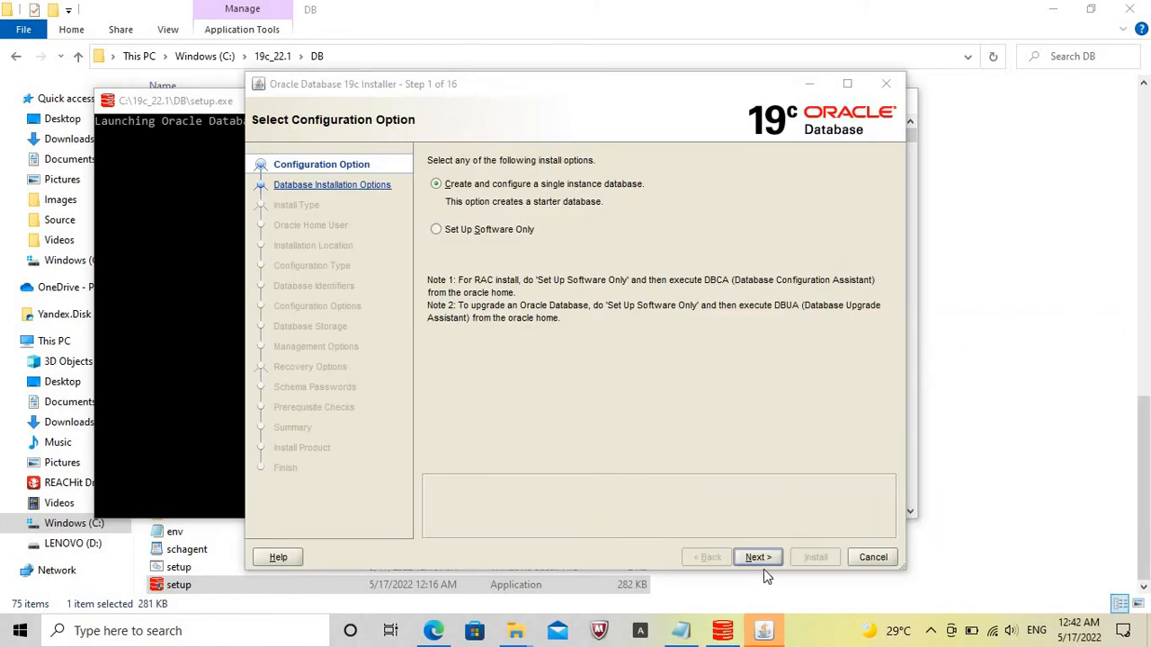
{"action": "left_click", "coordinate": [761, 554]}
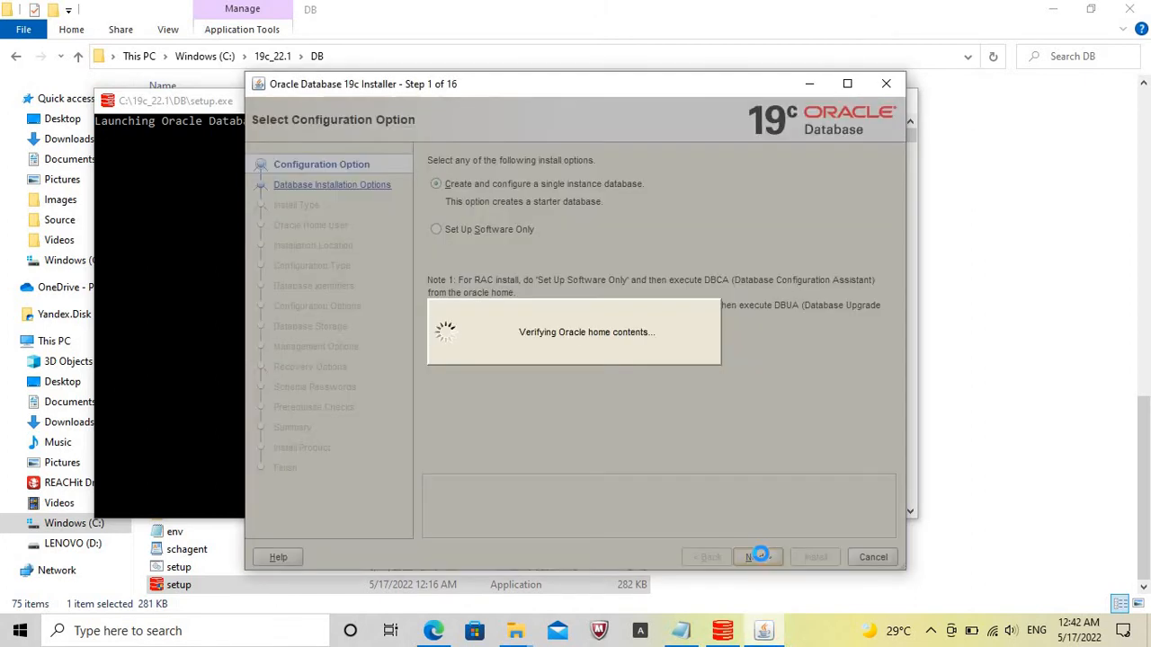
Minimize the setup.exe console window and continue the Oracle Database 19c installer with the Desktop class system option.
{"action": "left_click", "coordinate": [208, 250]}
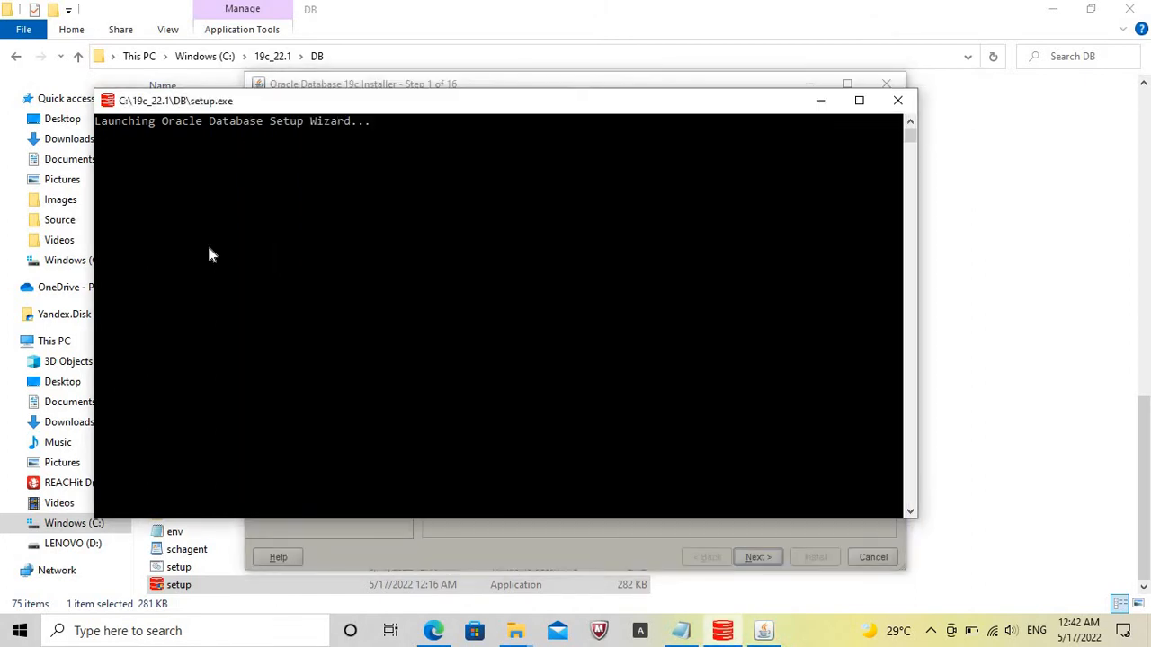
{"action": "left_click", "coordinate": [811, 99]}
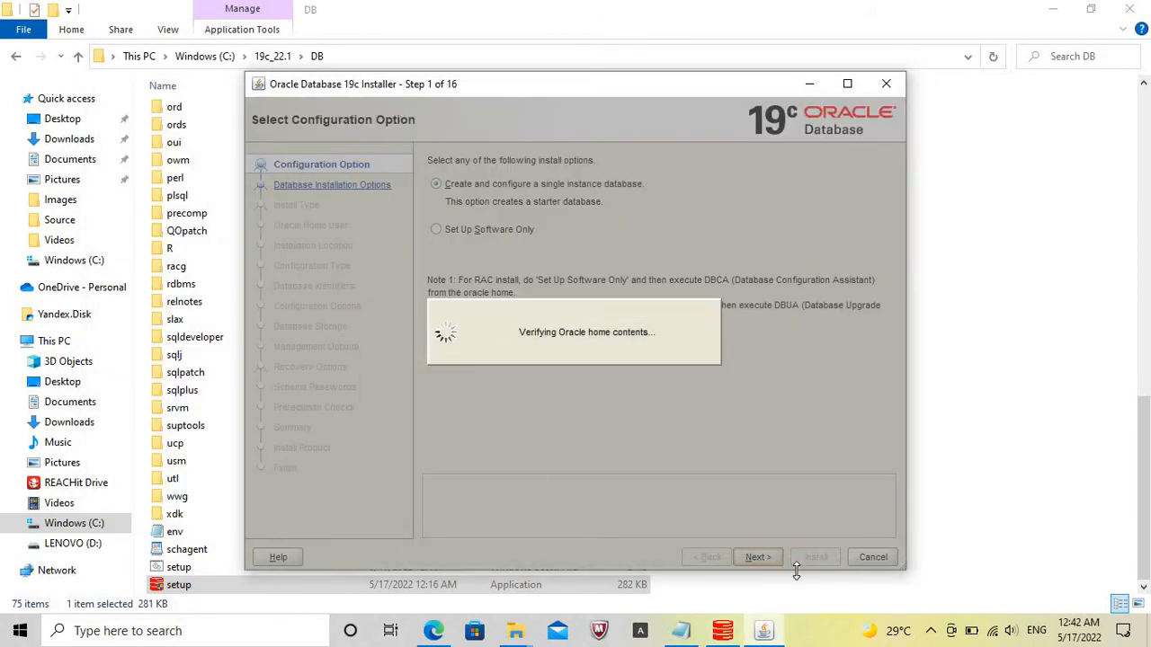
{"action": "left_click", "coordinate": [771, 639]}
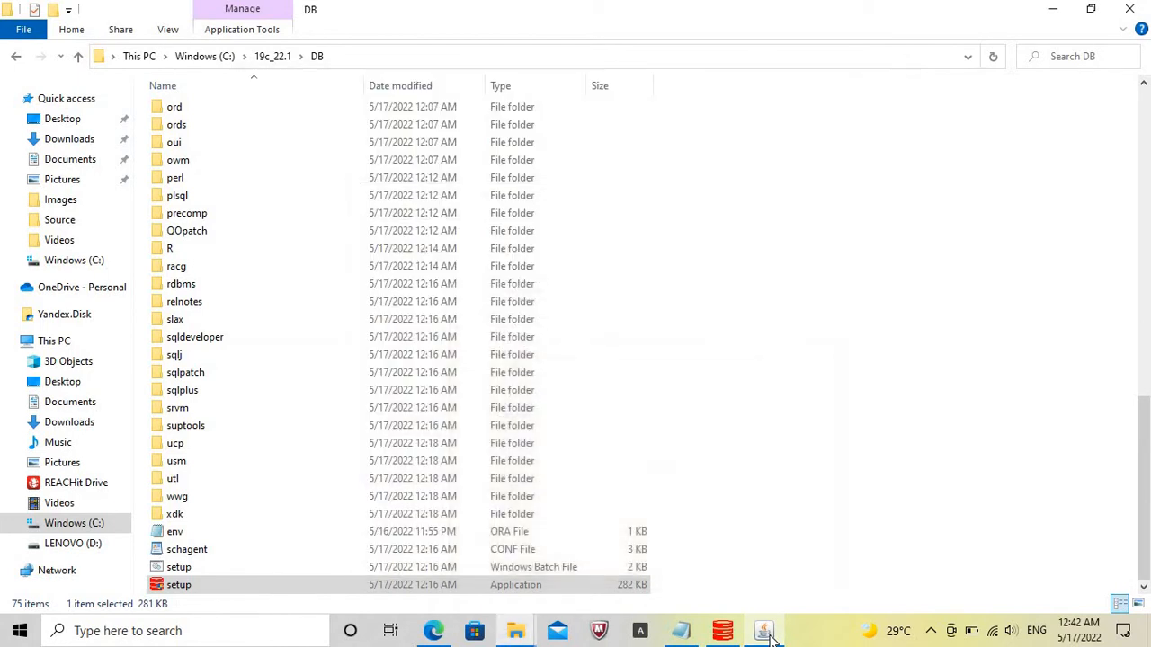
{"action": "left_click", "coordinate": [770, 637]}
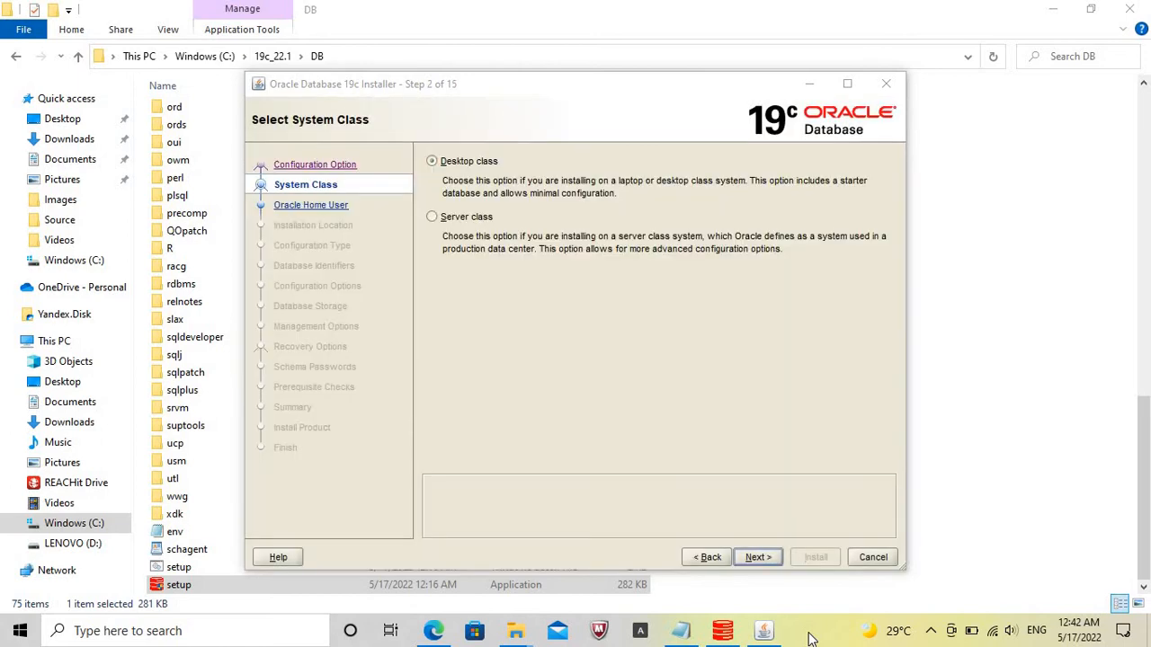
{"action": "left_click", "coordinate": [757, 557]}
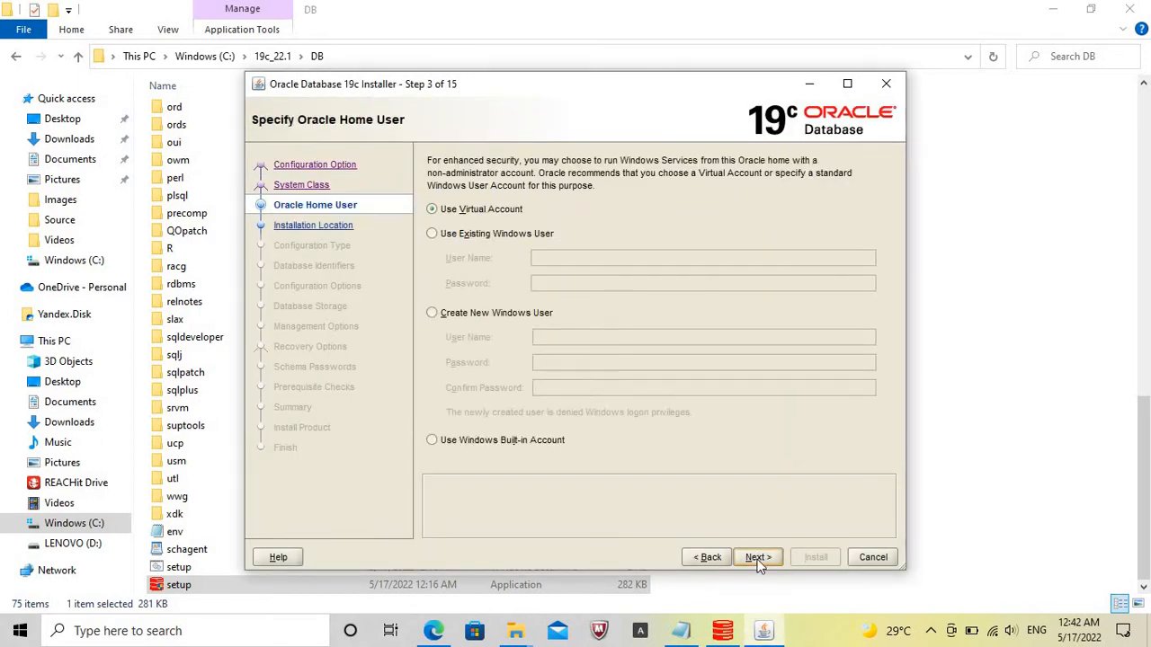
Set the Oracle home user to Use Windows Built-in Account and agree to continue with it.
{"action": "left_click", "coordinate": [432, 444]}
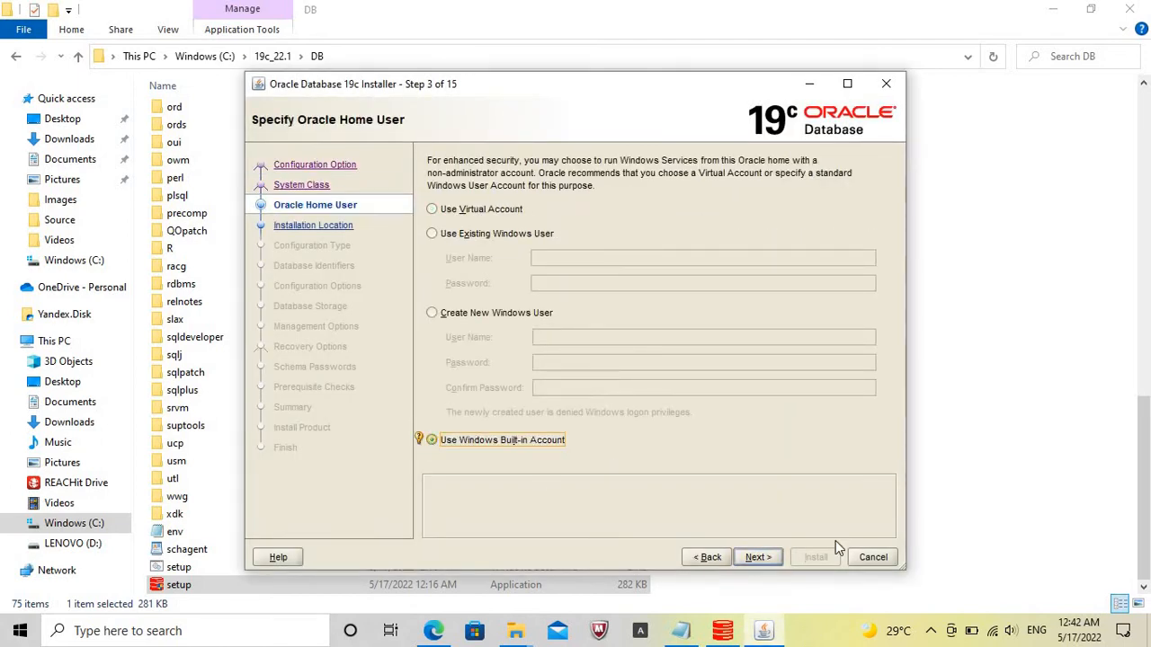
{"action": "left_click", "coordinate": [761, 558]}
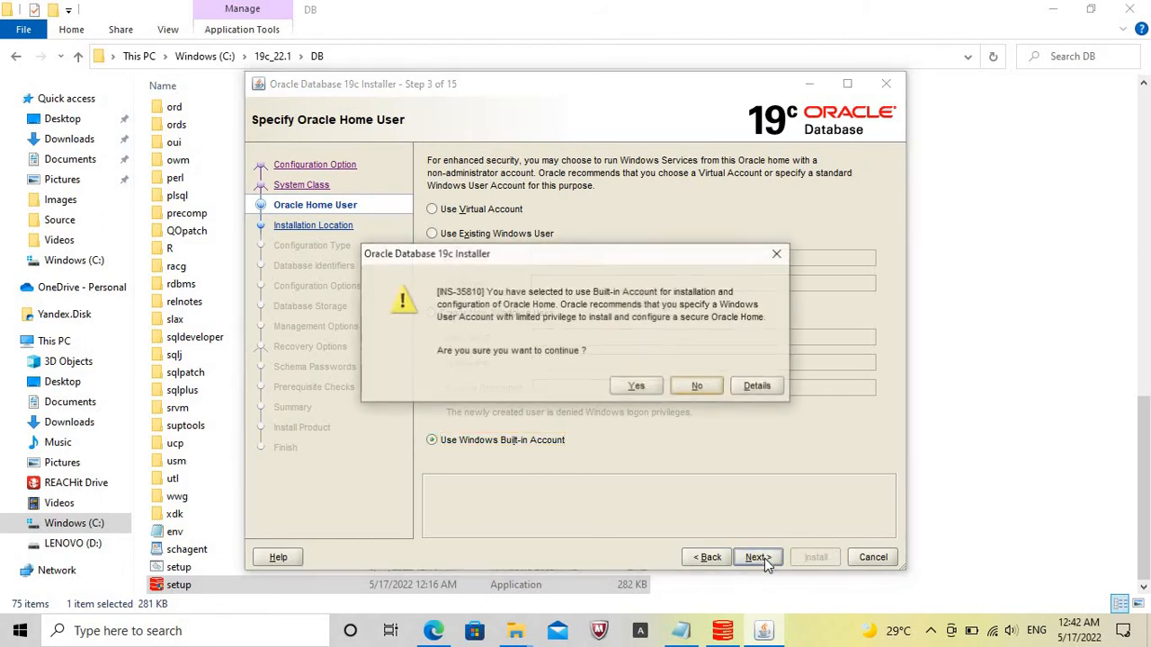
{"action": "left_click", "coordinate": [647, 389]}
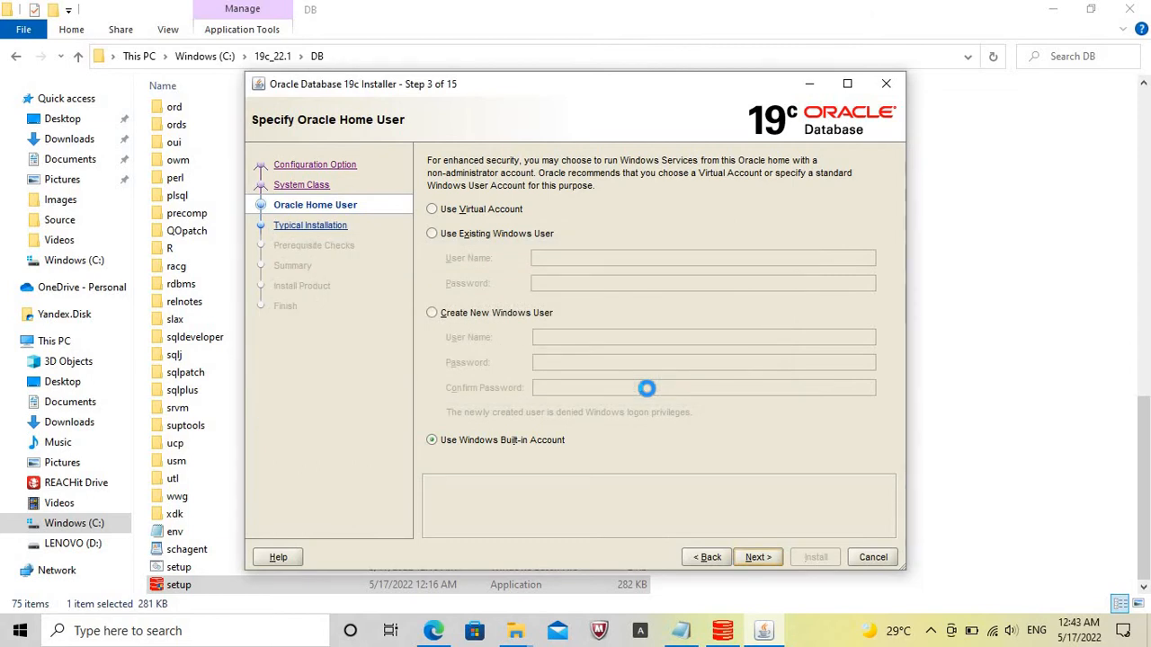
{"action": "left_click", "coordinate": [1050, 10]}
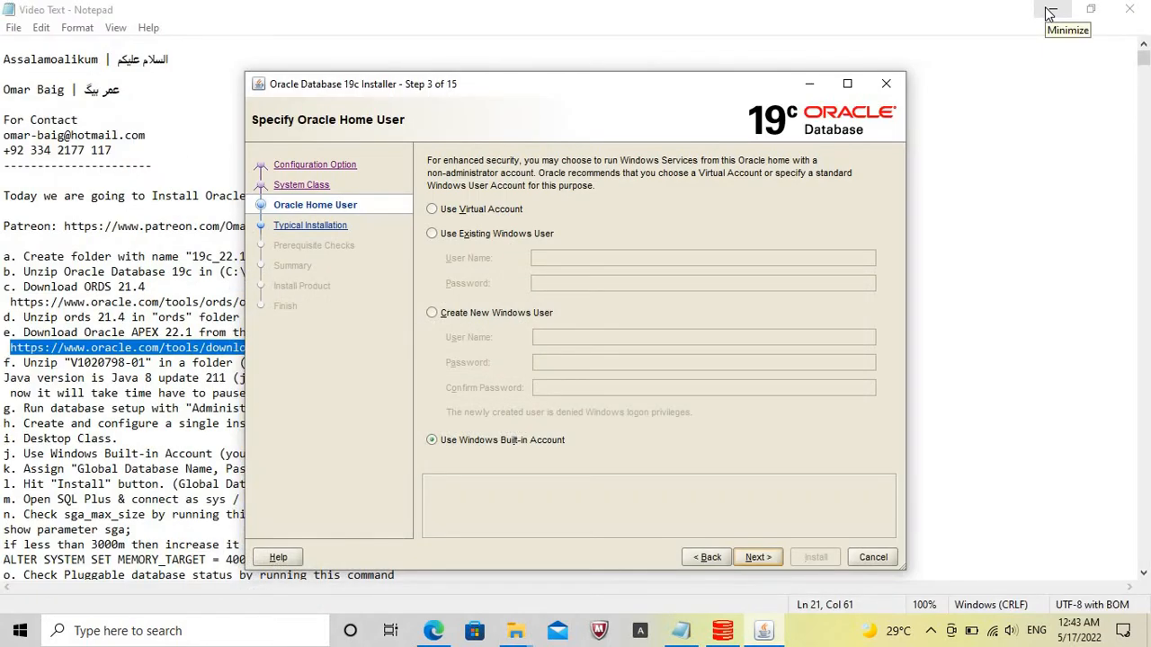
{"action": "left_click", "coordinate": [1050, 11]}
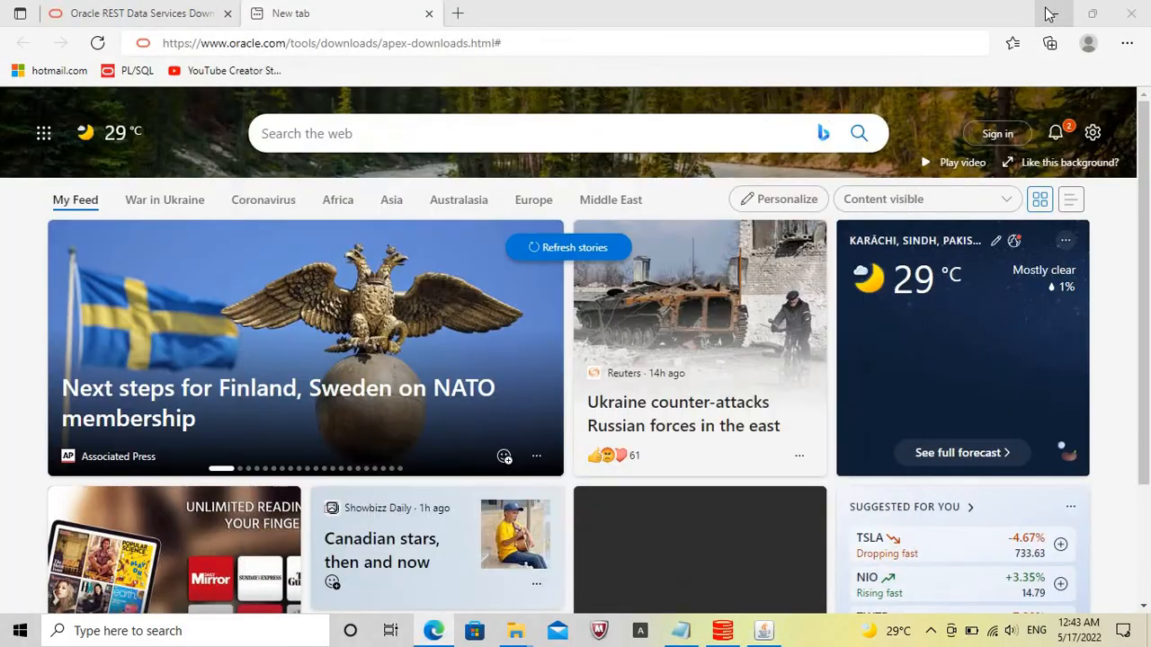
{"action": "left_click", "coordinate": [1050, 11]}
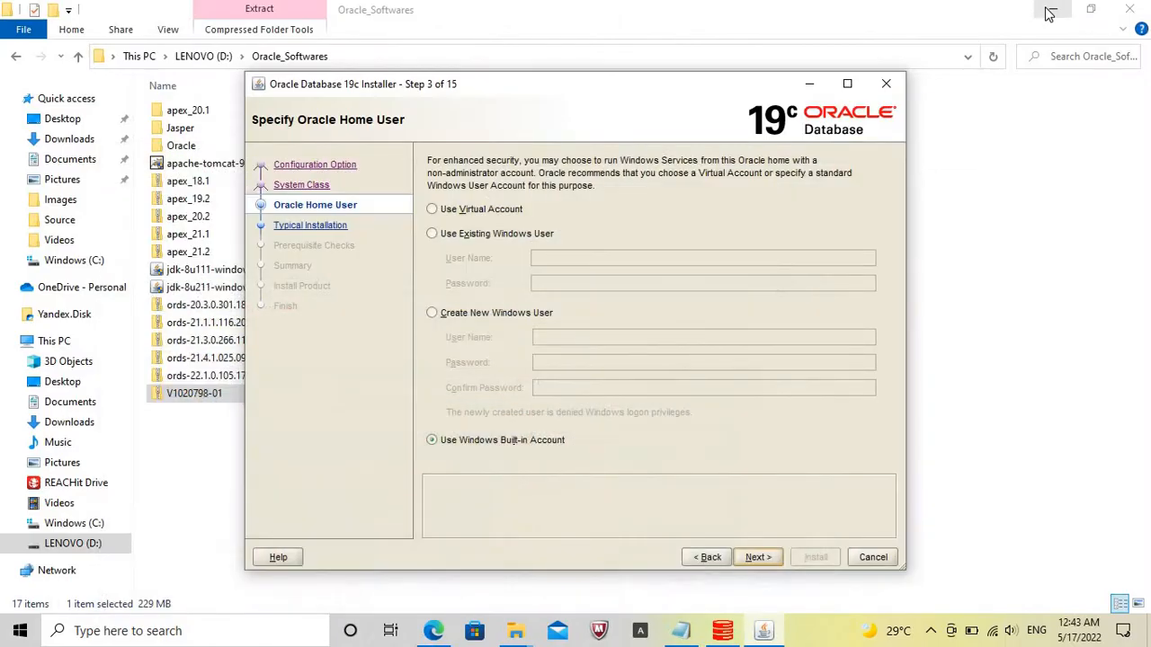
{"action": "left_click", "coordinate": [432, 631]}
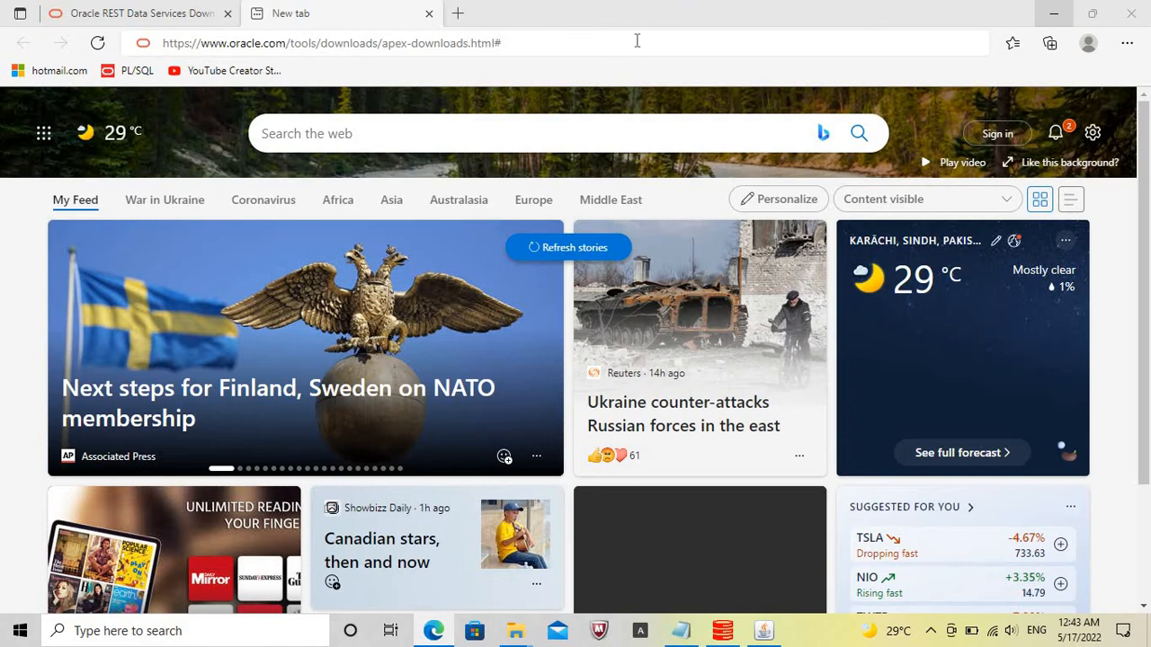
{"action": "left_click", "coordinate": [637, 42]}
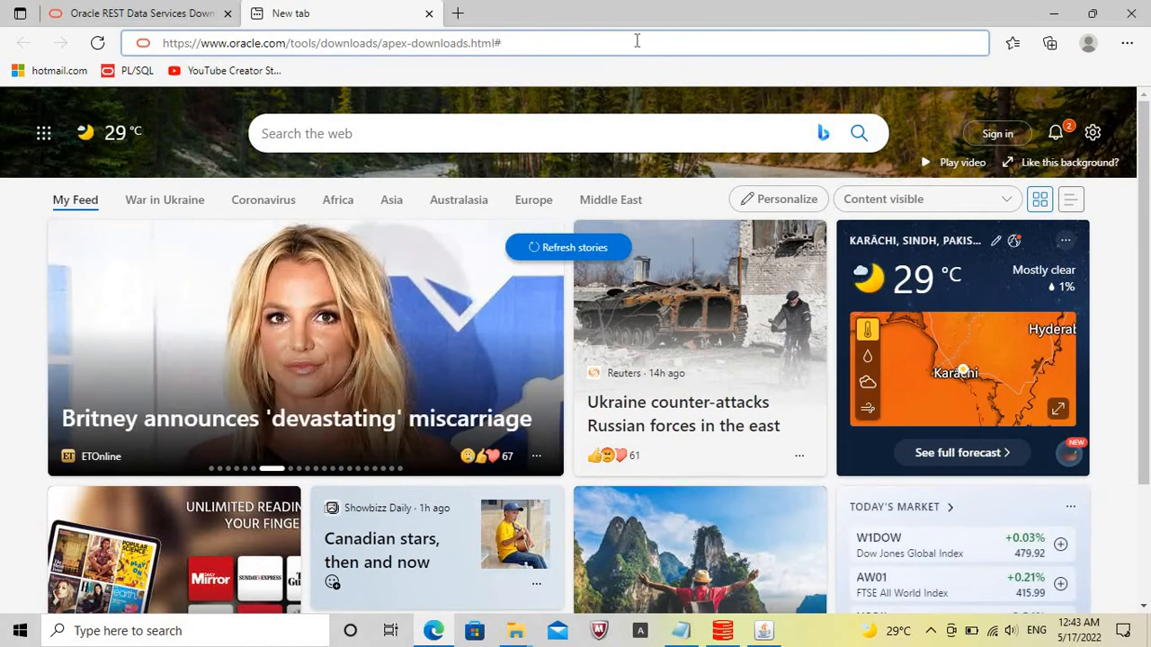
{"action": "key", "text": "Return"}
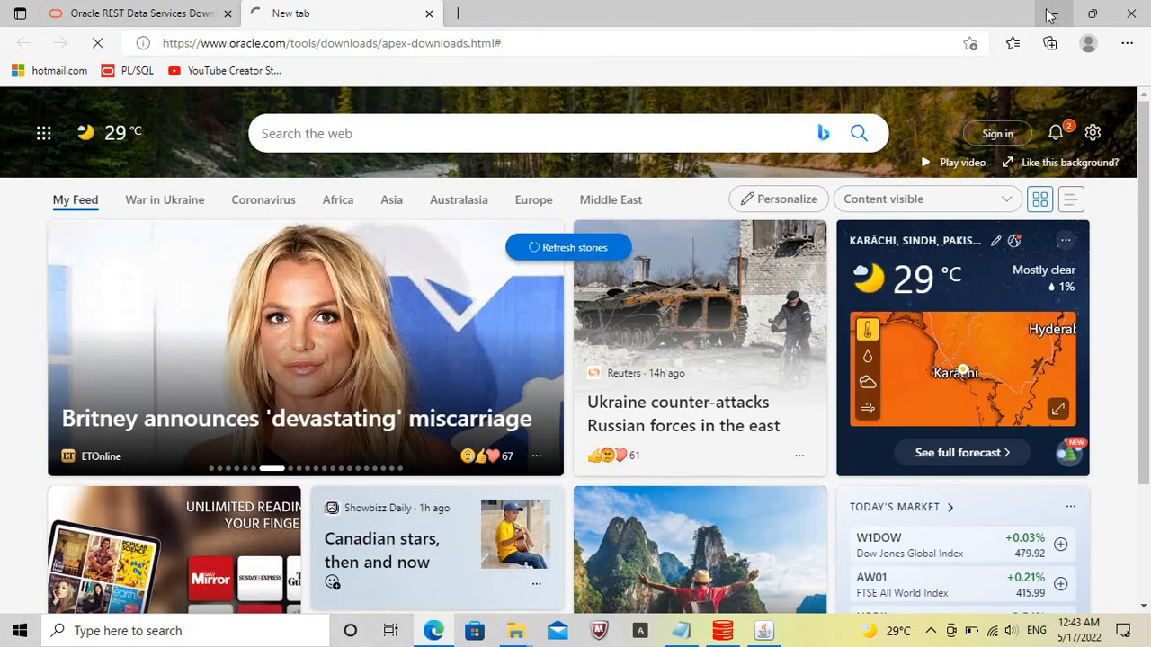
{"action": "left_click", "coordinate": [1049, 16]}
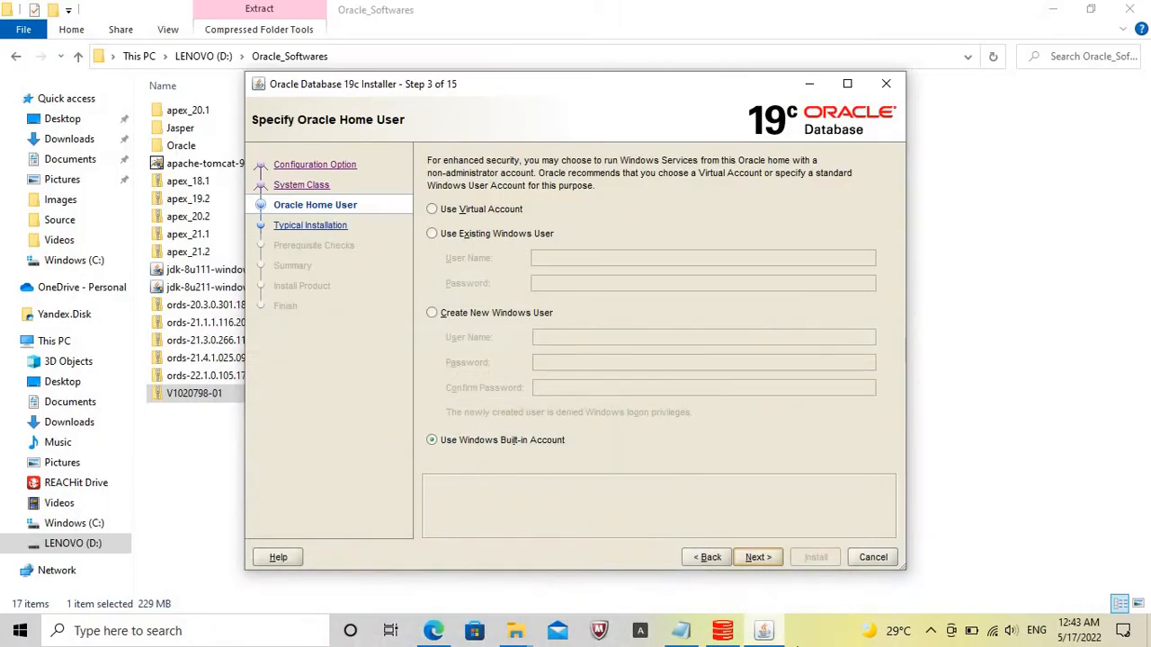
Continue the installer to the typical install configuration and set the global database name to orcl19.
{"action": "left_click", "coordinate": [807, 637]}
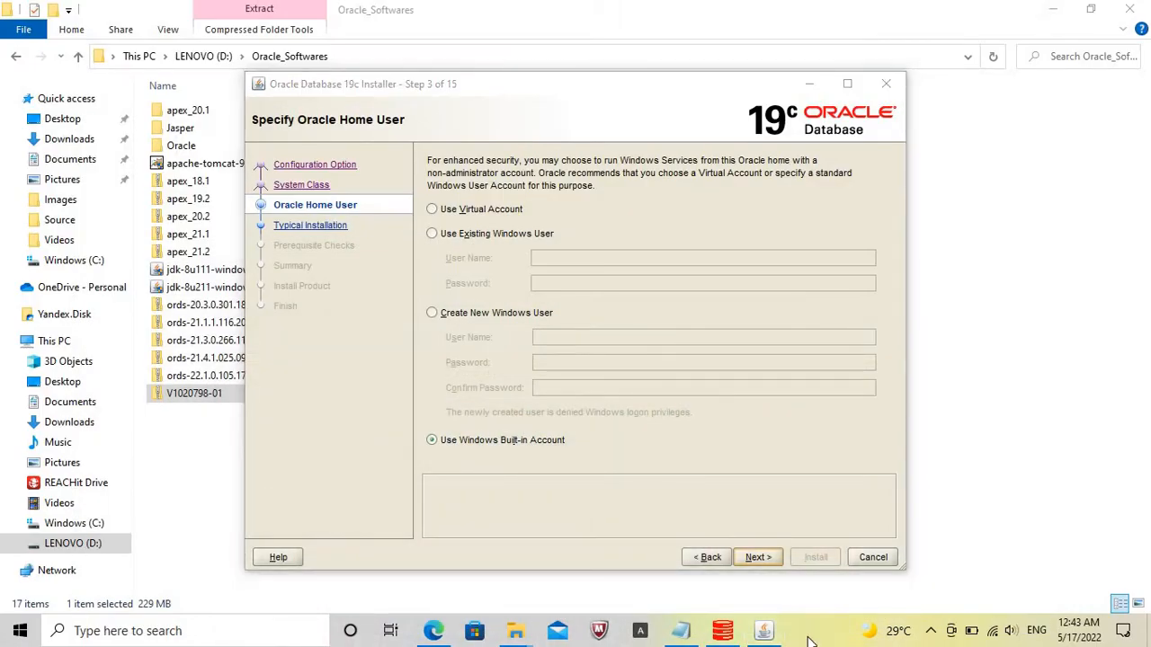
{"action": "left_click", "coordinate": [758, 556]}
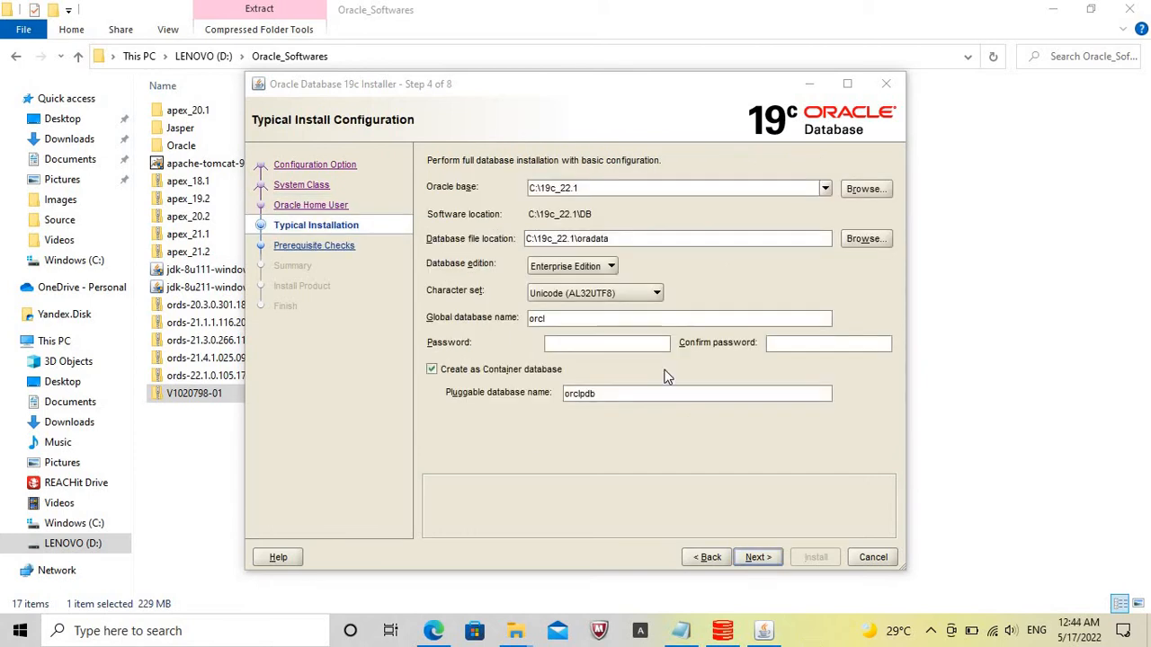
{"action": "left_click", "coordinate": [584, 319]}
{"action": "type", "text": "19"}
{"action": "key", "text": "Tab"}
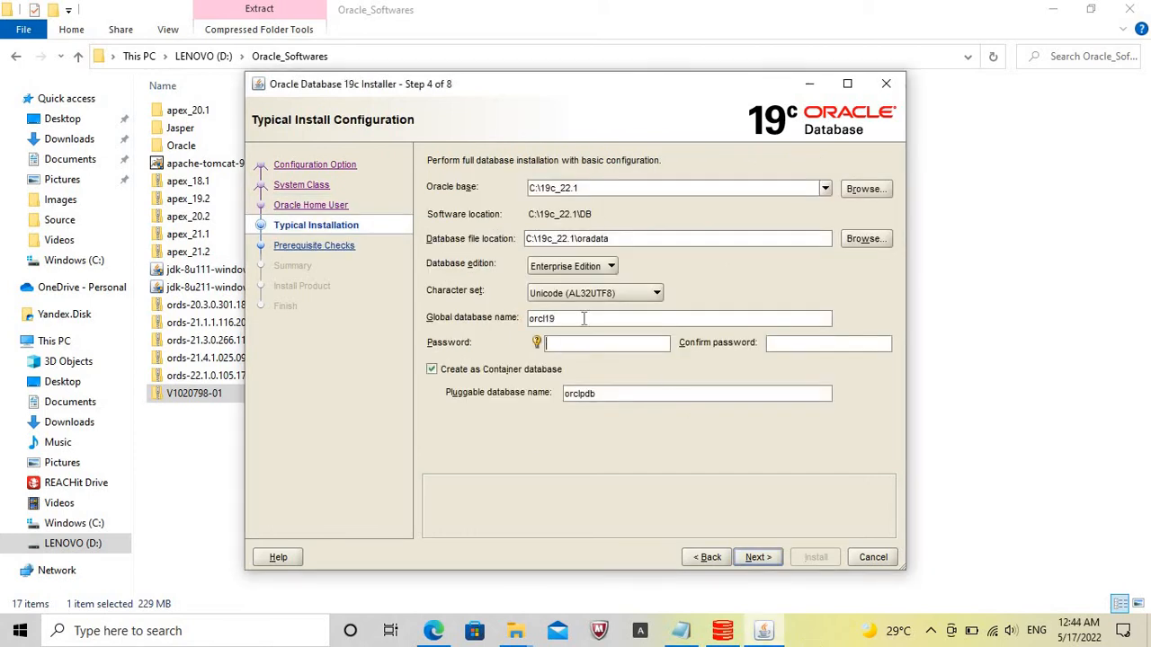
Enter and confirm the database administrator password, then accept the password warning to start the prerequisite checks.
{"action": "type", "text": "o"}
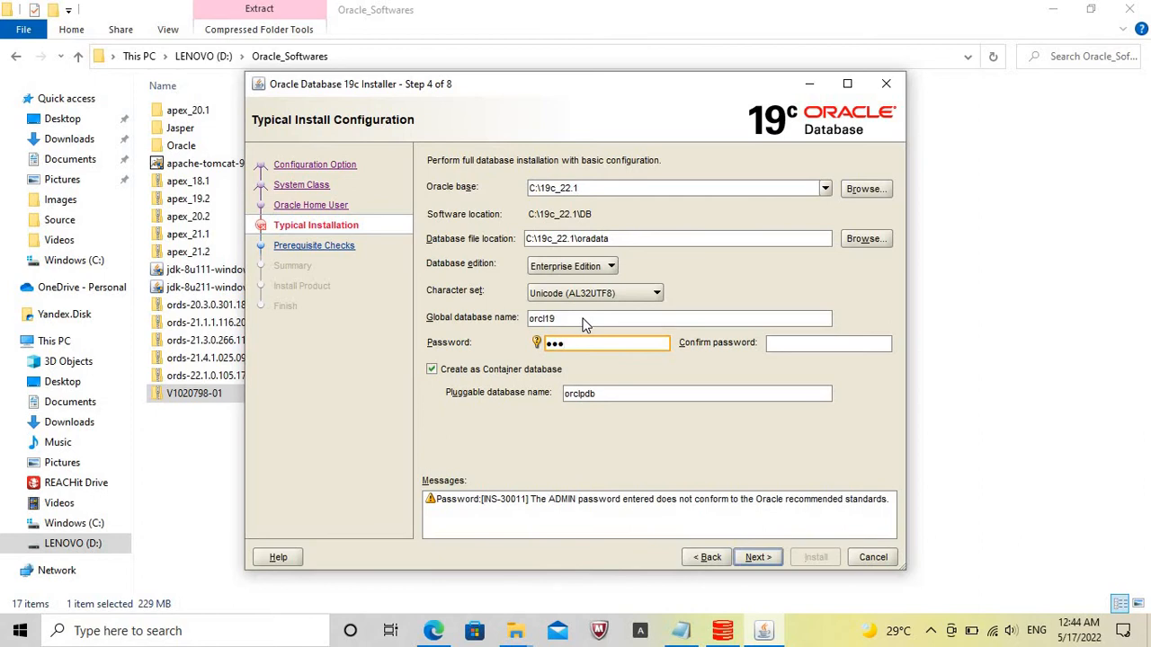
{"action": "key", "text": "Tab"}
{"action": "type", "text": "ocle"}
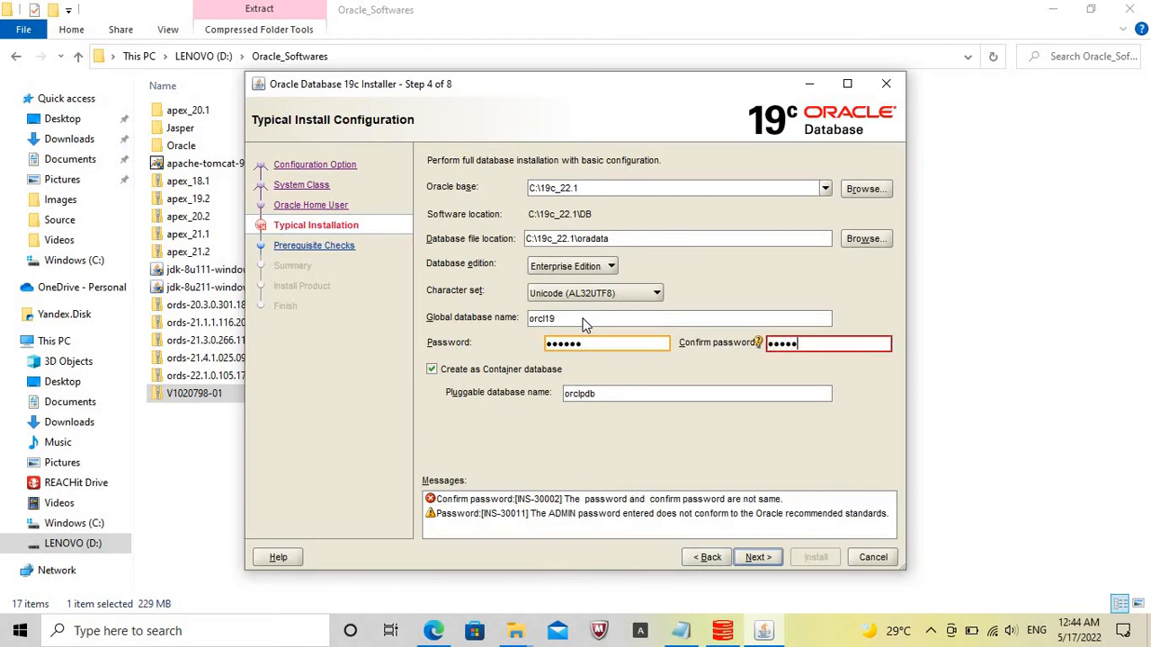
{"action": "left_click", "coordinate": [758, 558]}
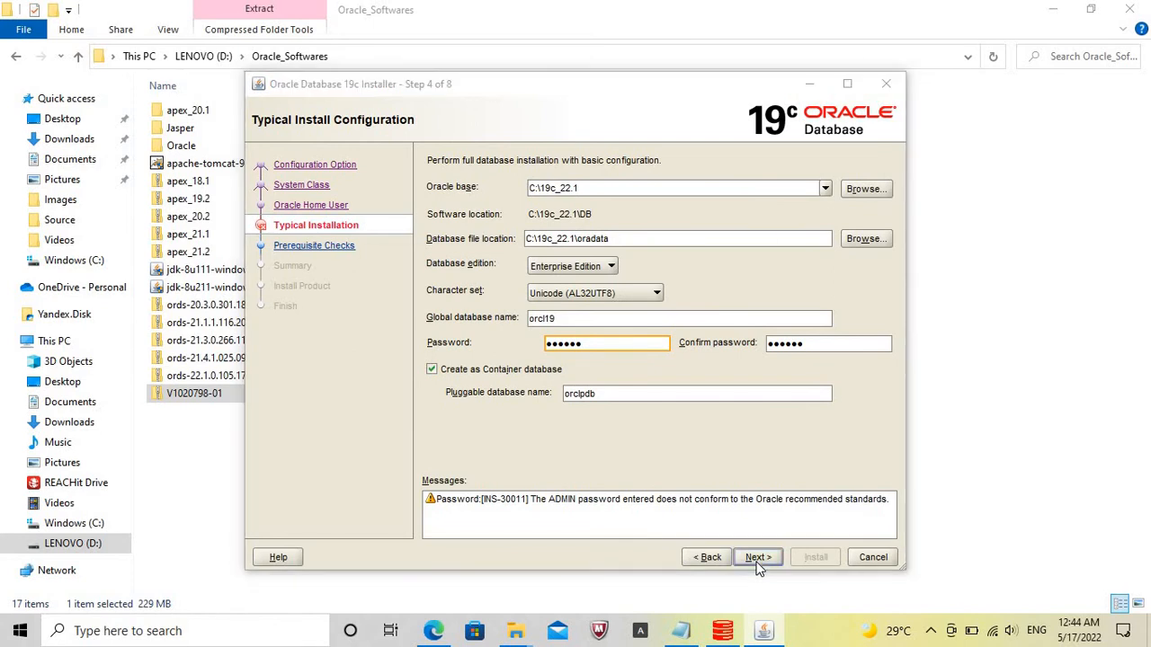
{"action": "left_click", "coordinate": [638, 380]}
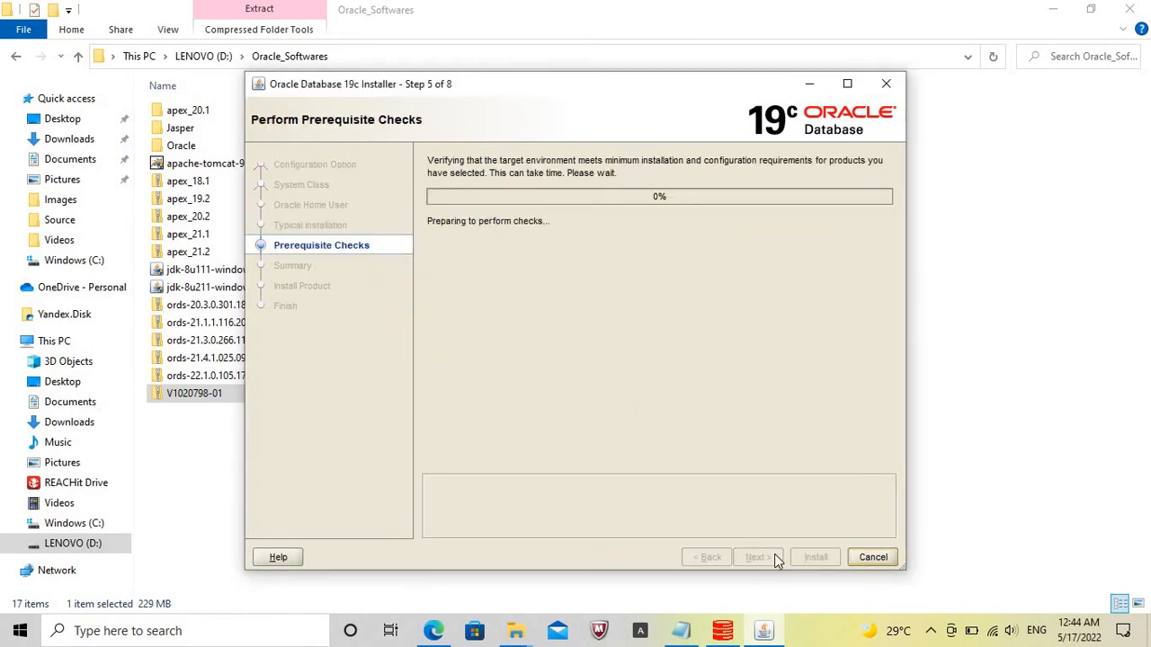
Install the database from the installer summary and close the installer once configuration finishes.
{"action": "left_click", "coordinate": [816, 636]}
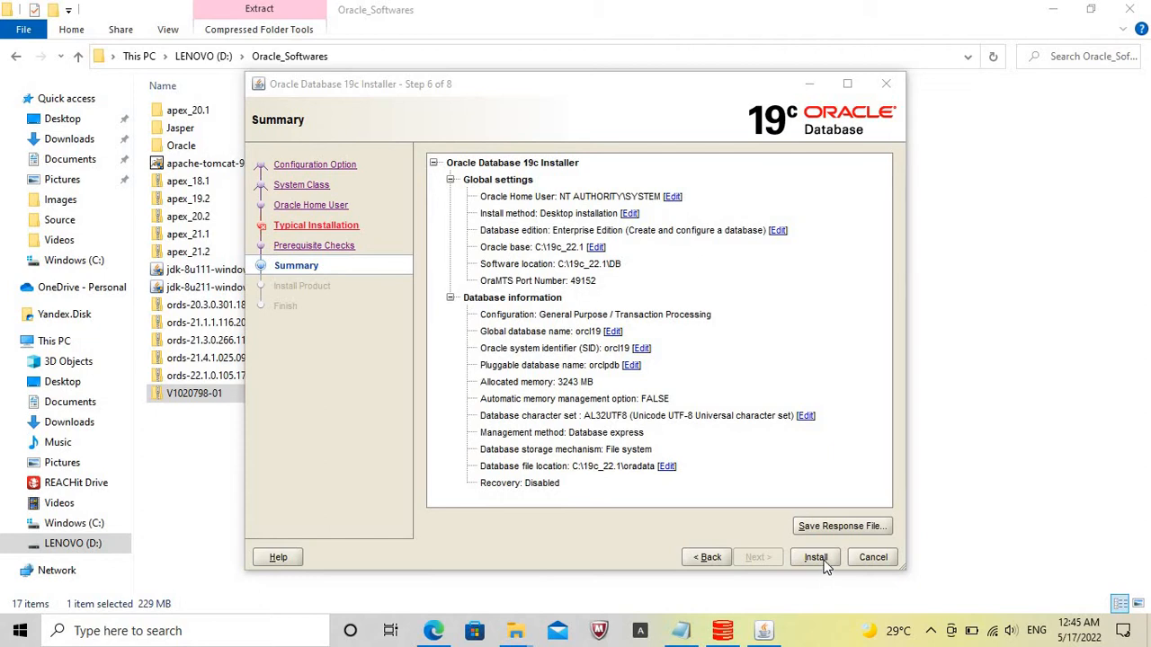
{"action": "left_click", "coordinate": [816, 559]}
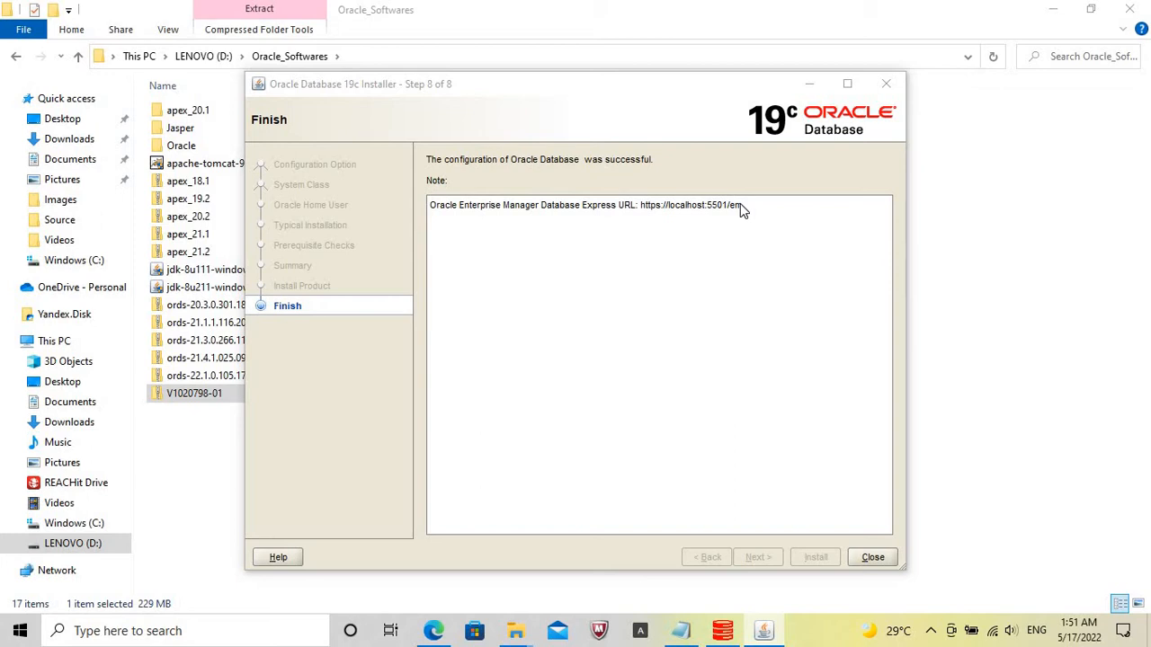
{"action": "left_click", "coordinate": [872, 557]}
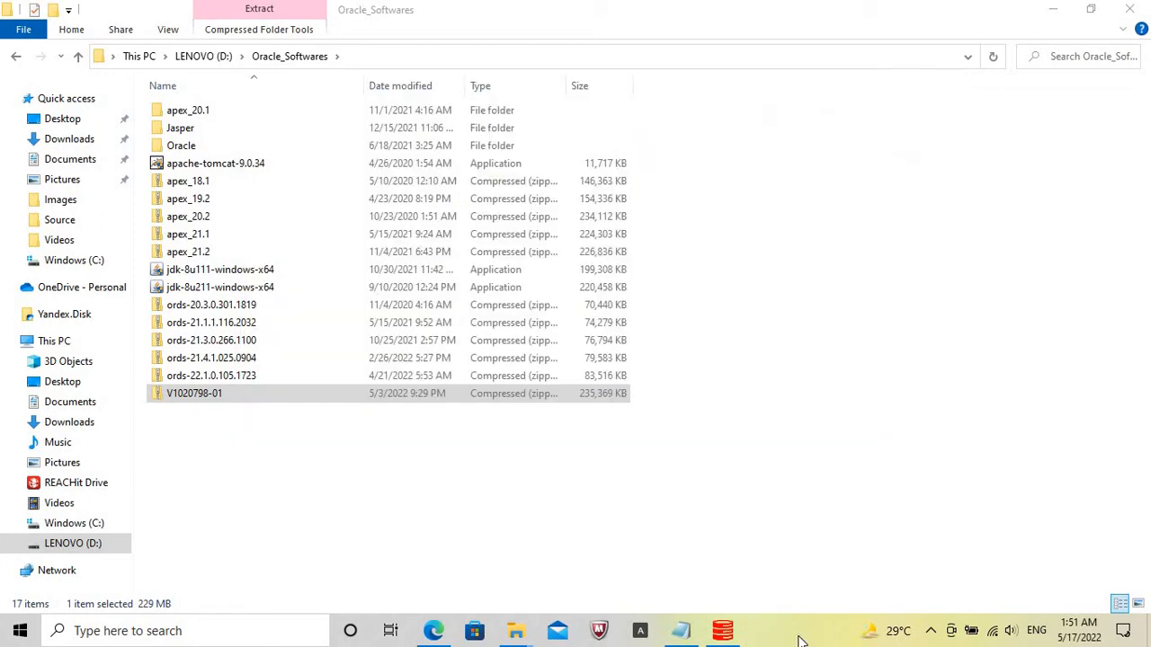
Open Command Prompt and change to the C:\19c_22.1\apex directory.
{"action": "left_click", "coordinate": [152, 632]}
{"action": "type", "text": "cmd"}
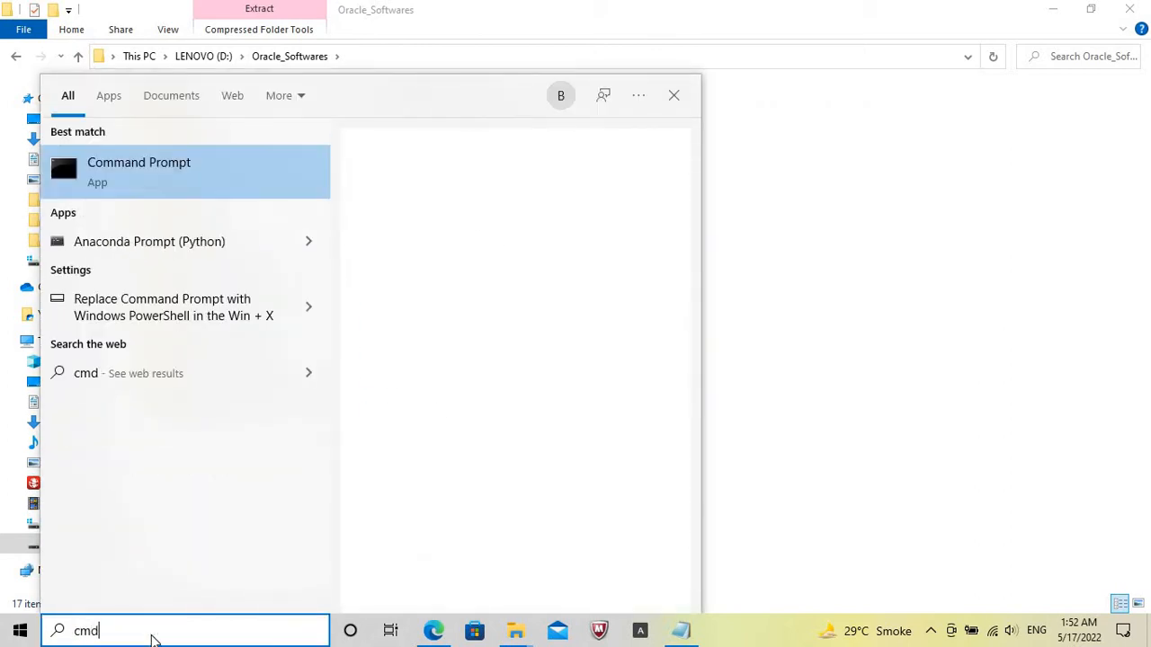
{"action": "key", "text": "Return"}
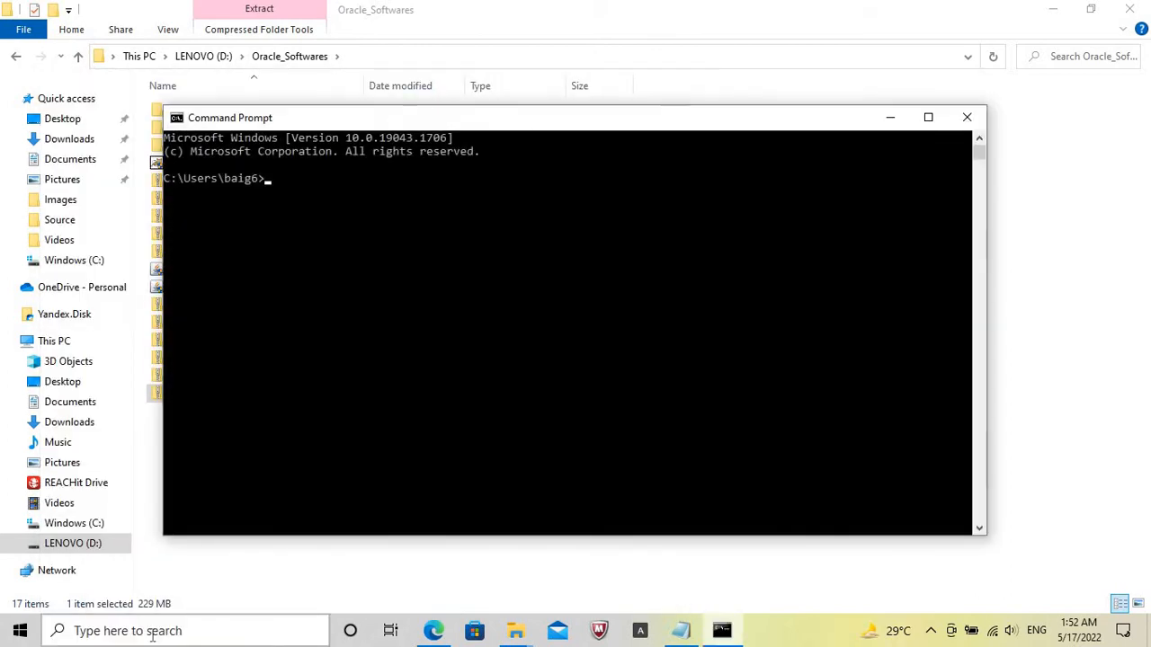
{"action": "type", "text": "cd\\"}
{"action": "key", "text": "Return"}
{"action": "type", "text": "cd 12c_18.1"}
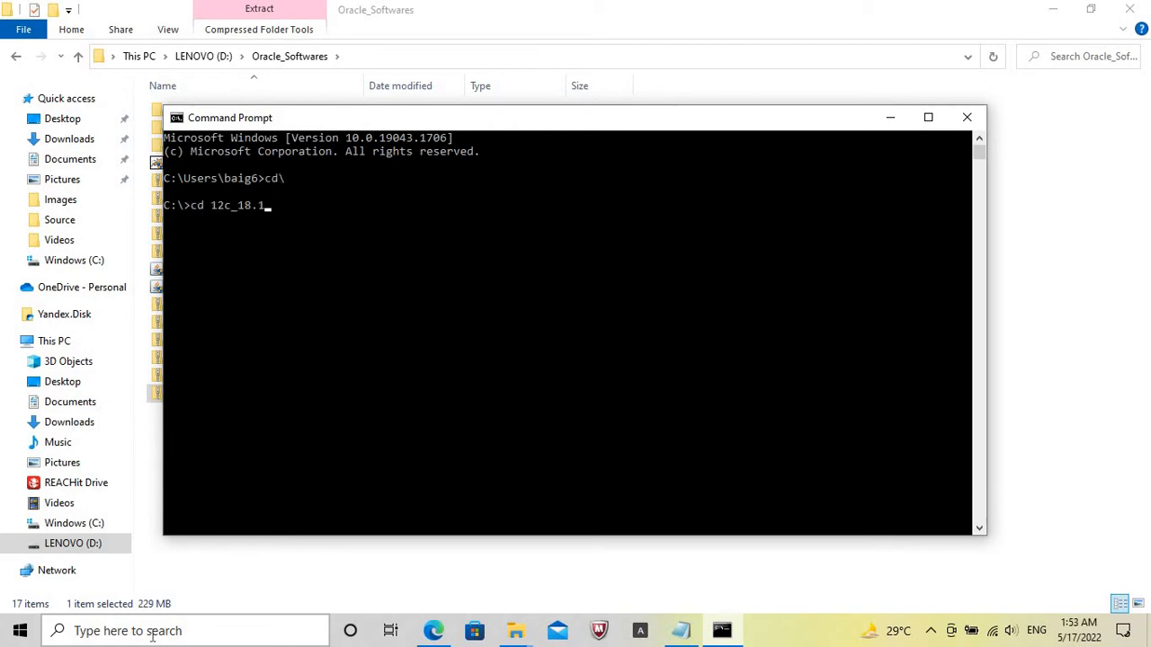
{"action": "key", "text": "Return"}
{"action": "type", "text": "cd apex"}
{"action": "key", "text": "Return"}
Start SQL*Plus with sqlplus /nolog and connect to the database with conn / as sysdba.
{"action": "type", "text": "sqlp"}
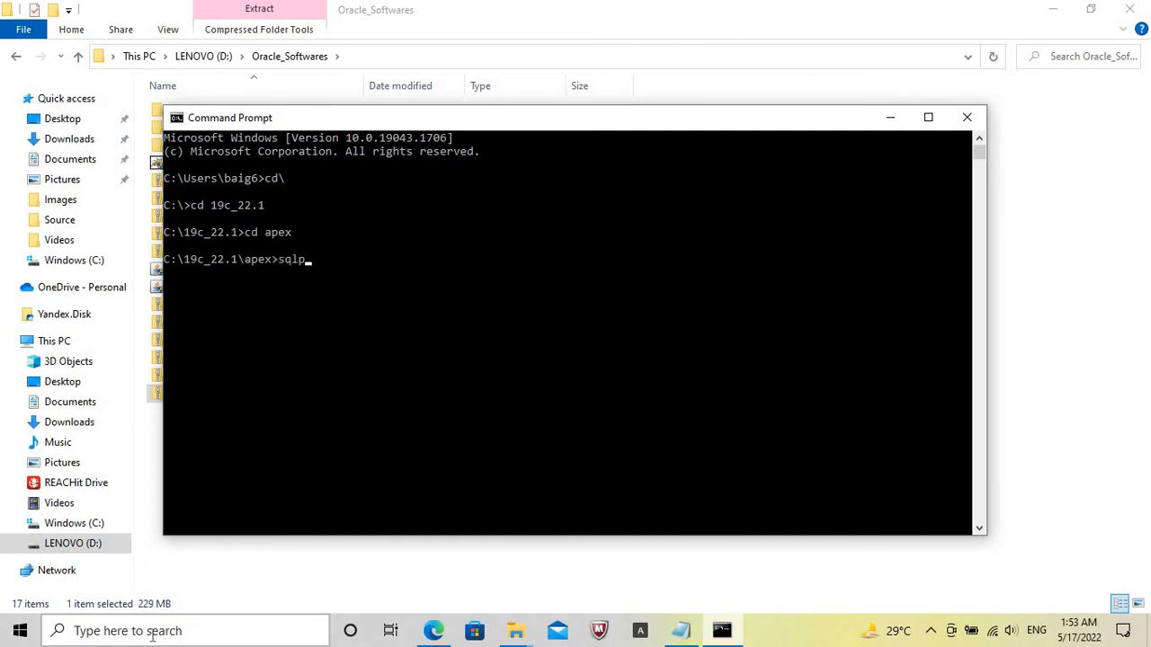
{"action": "type", "text": "lus /nolog"}
{"action": "key", "text": "Return"}
{"action": "type", "text": "conn"}
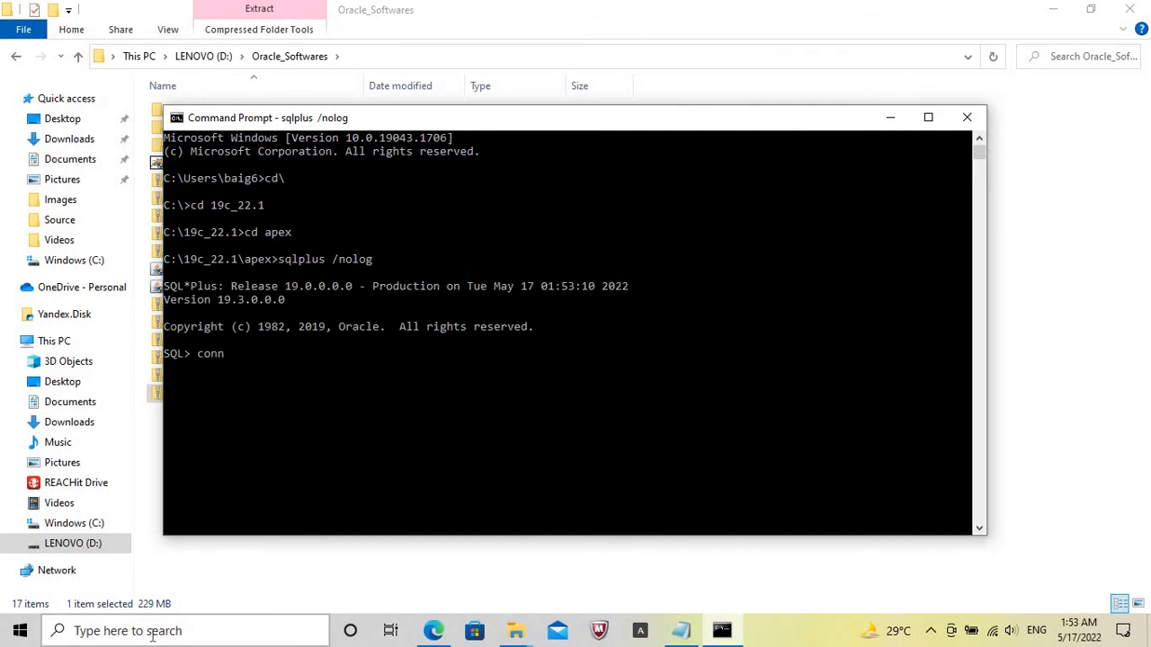
{"action": "type", "text": " / as sysdba"}
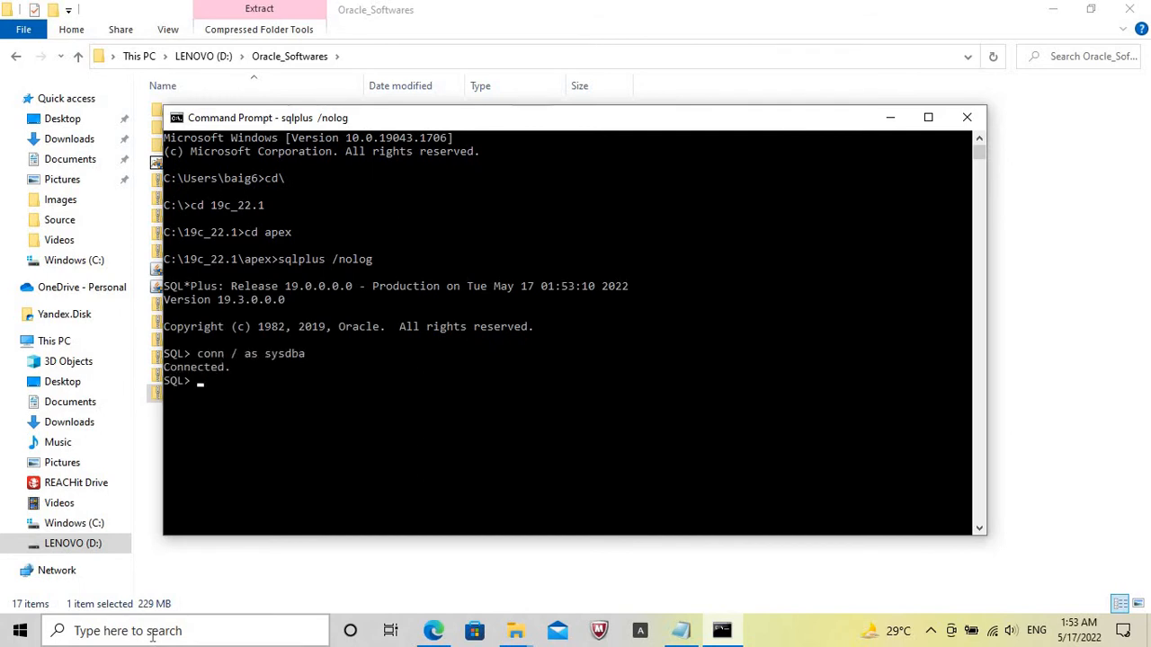
{"action": "key", "text": "Return"}
{"action": "key", "text": "Return"}
Check the database's SGA settings with show parameter sga;.
{"action": "key", "text": "Caps_Lock"}
{"action": "key", "text": "Caps_Lock"}
{"action": "type", "text": "sh"}
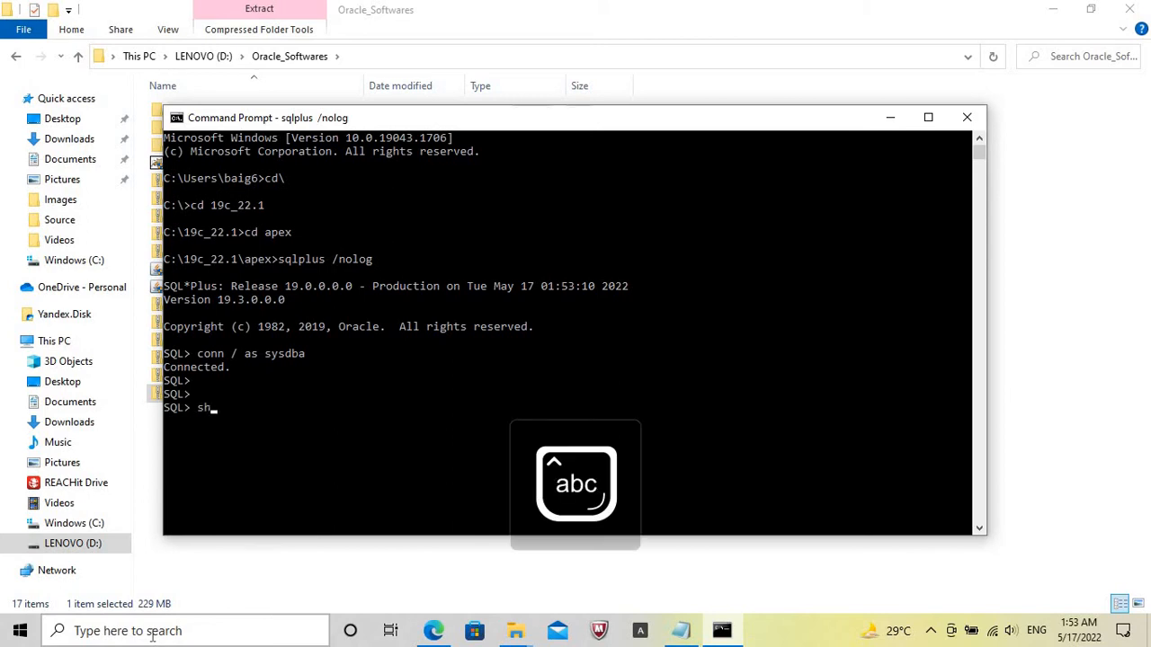
{"action": "type", "text": "ow parameter "}
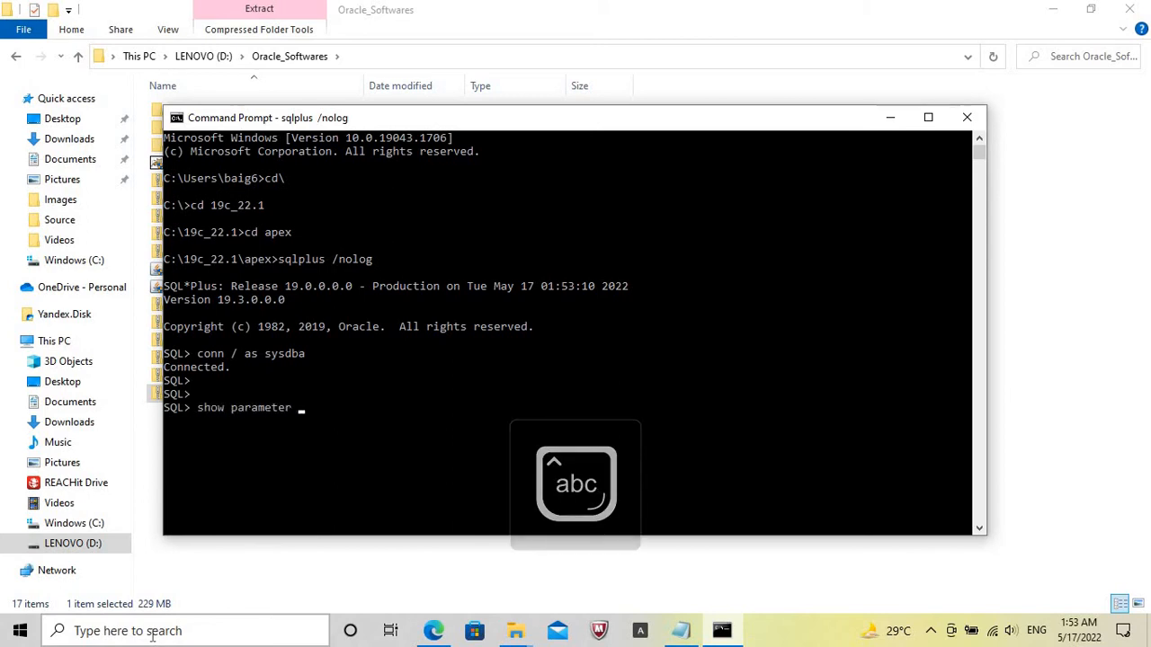
{"action": "type", "text": "sga;"}
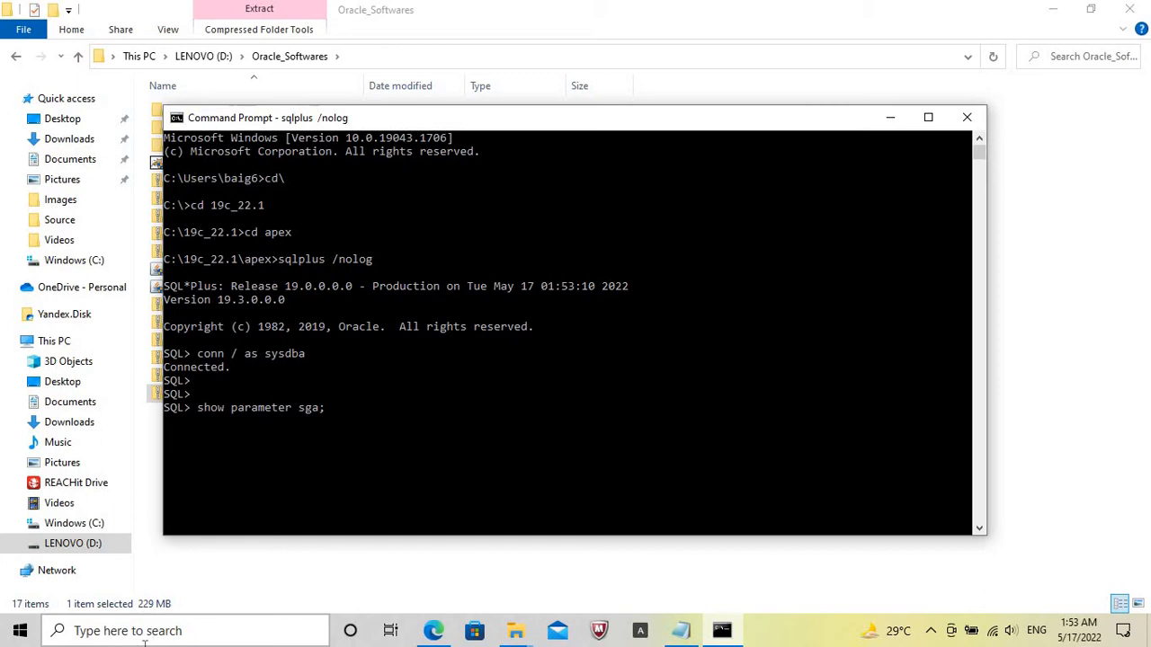
{"action": "left_click", "coordinate": [433, 632]}
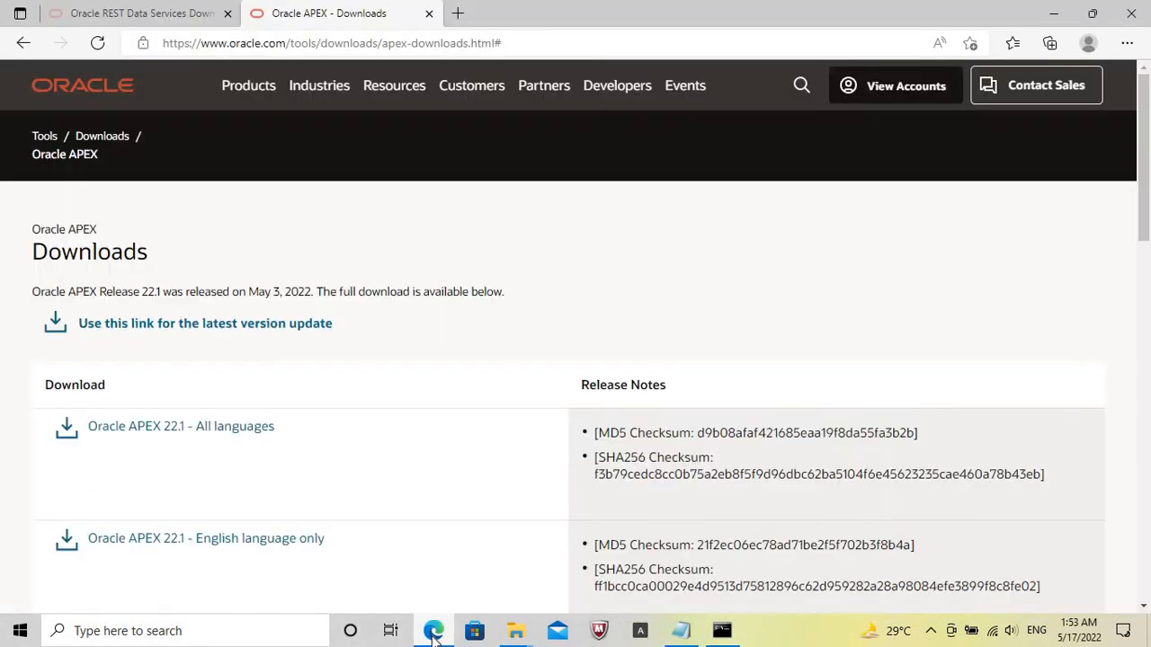
{"action": "left_click", "coordinate": [459, 15]}
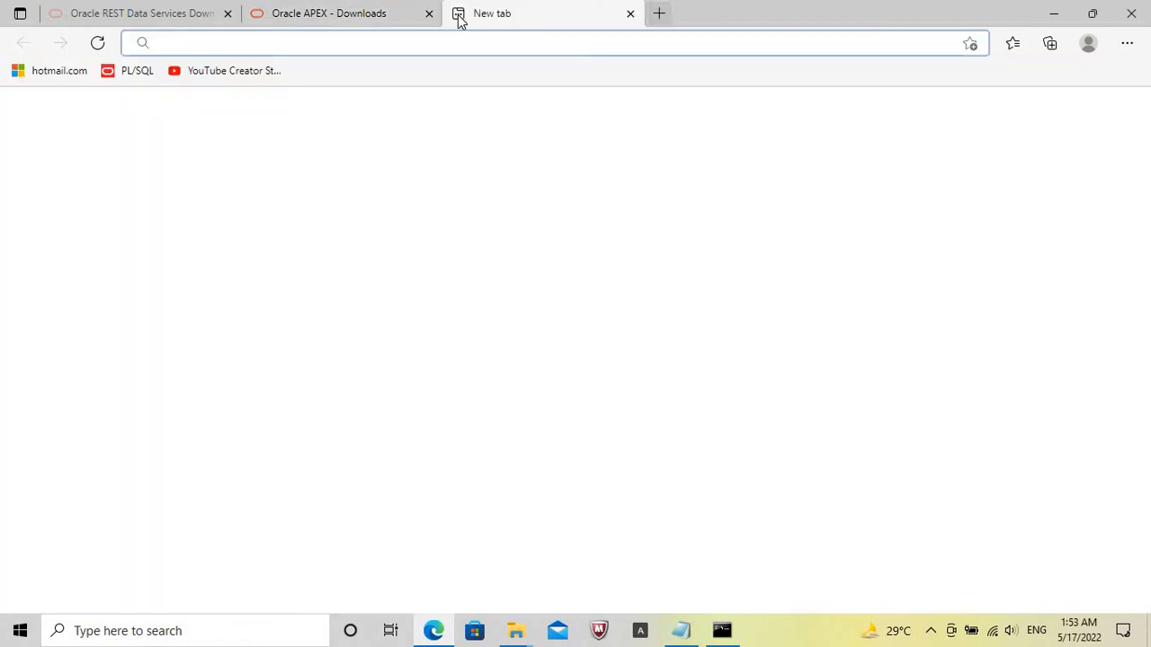
{"action": "type", "text": "https://localhost:5501/em"}
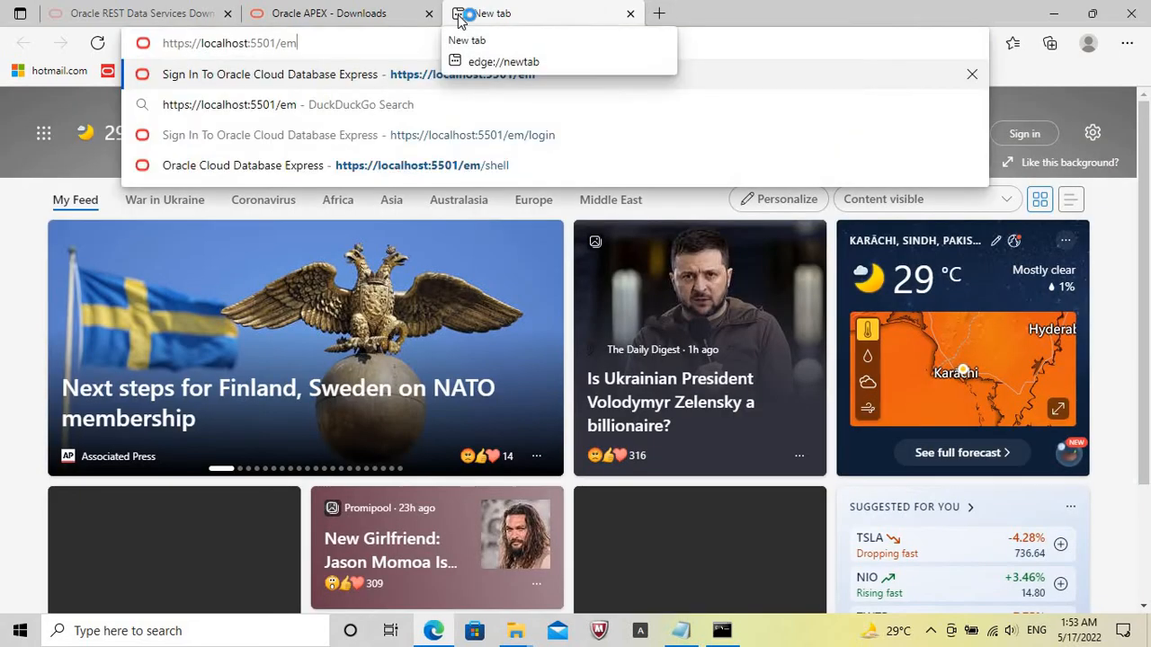
Switch to Command Prompt and set the database memory target with ALTER SYSTEM SET MEMORY_TARGET = 4000M SCOPE = SPFILE;.
{"action": "left_click", "coordinate": [722, 630]}
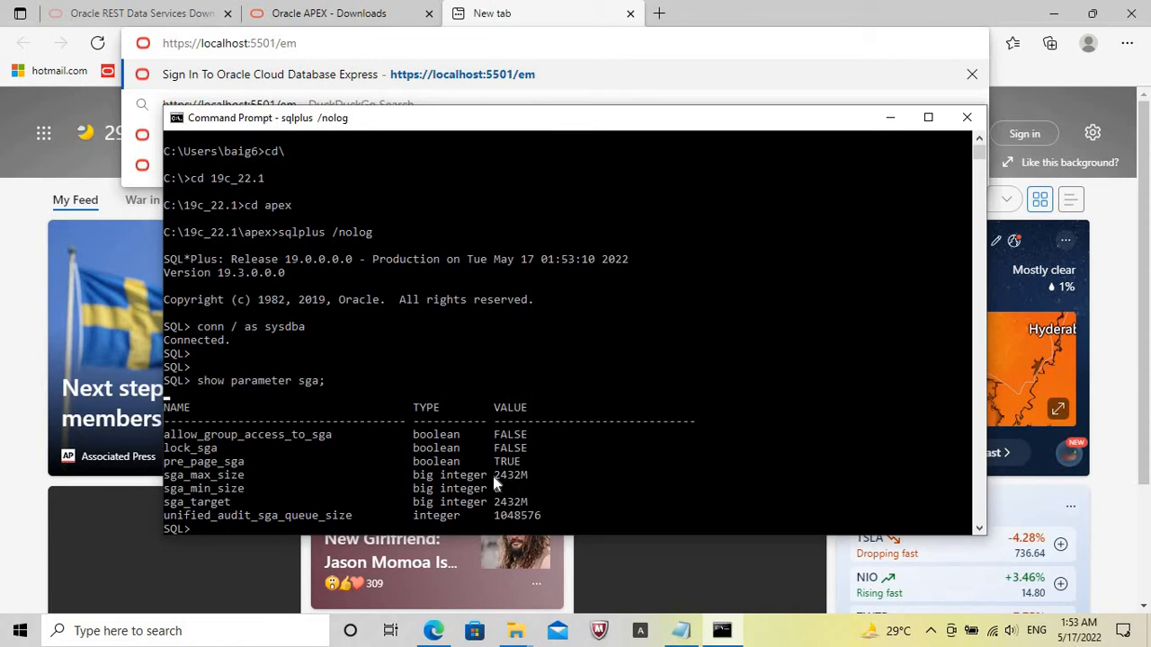
{"action": "left_click_drag", "start_coordinate": [490, 474], "coordinate": [530, 478]}
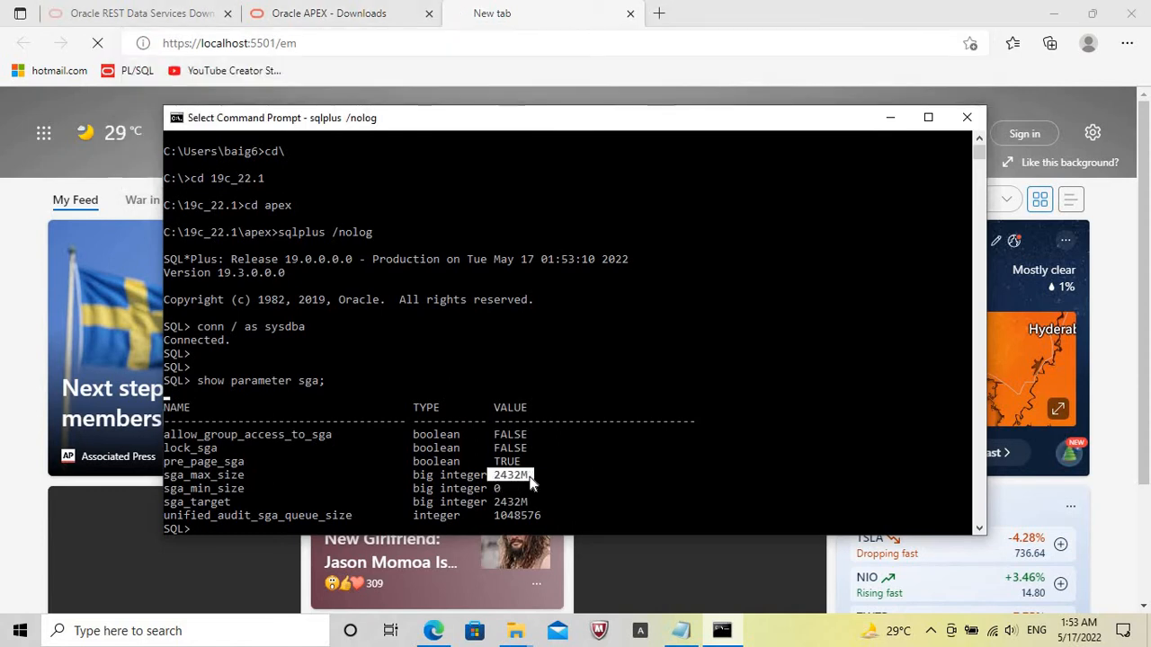
{"action": "key", "text": "Return"}
{"action": "key", "text": "Return"}
{"action": "key", "text": "Caps_Lock"}
{"action": "type", "text": "ALTER S"}
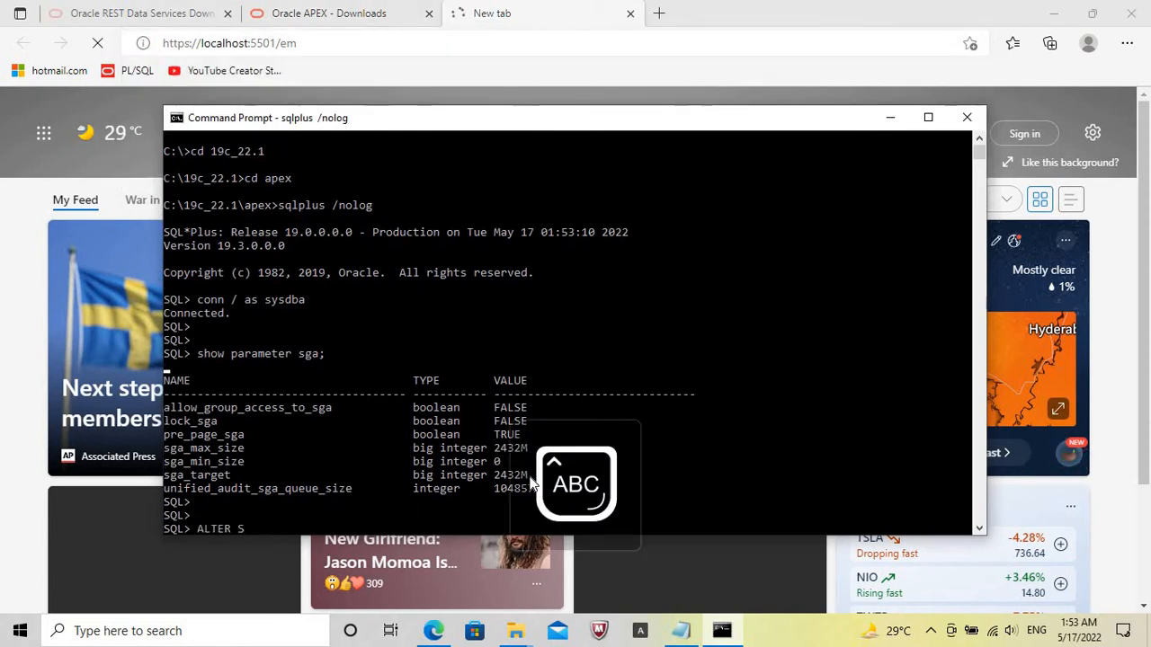
{"action": "type", "text": "YSTEM SET MEO"}
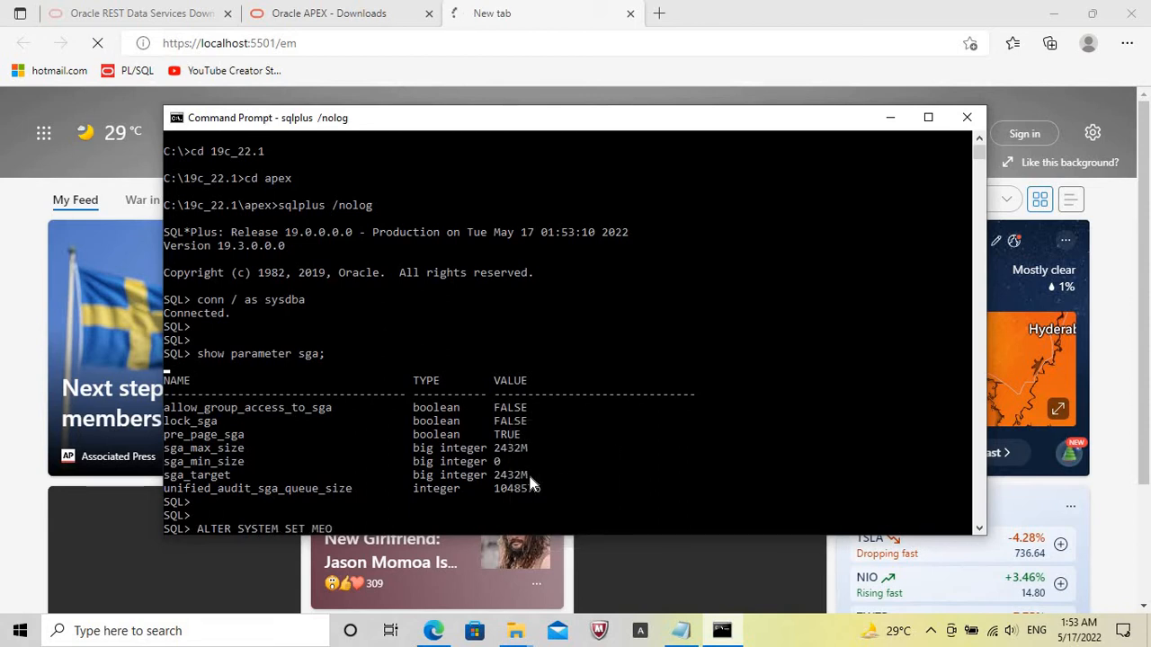
{"action": "type", "text": "Y_TARGET = 4000"}
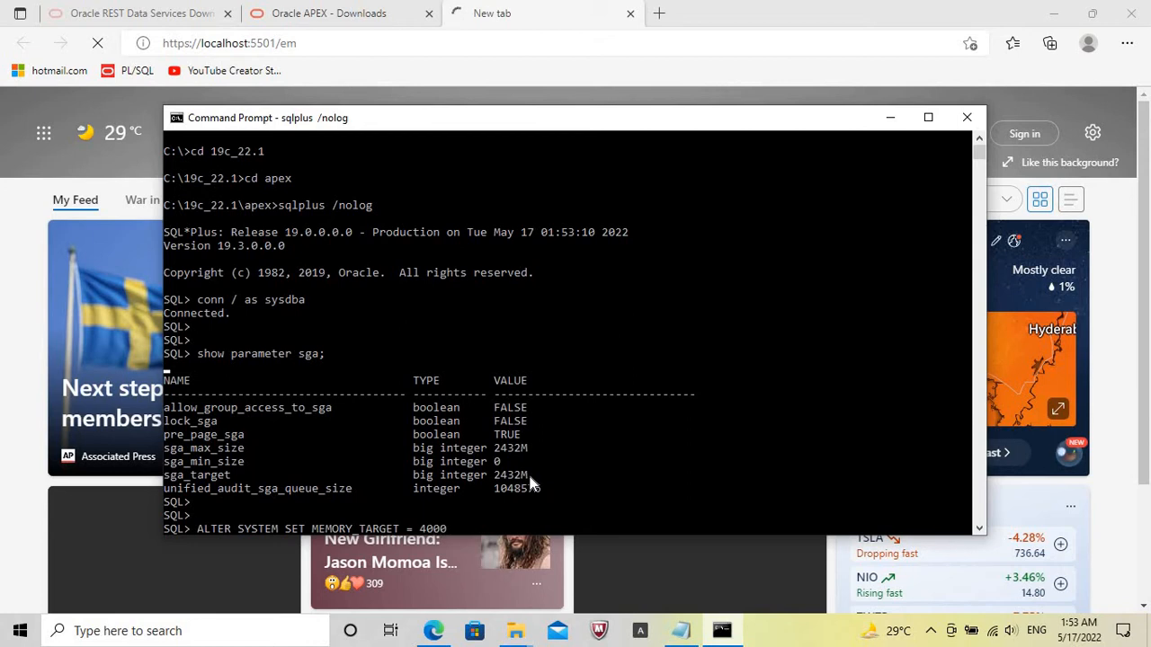
{"action": "type", "text": "M SCOPE = SPFILE;"}
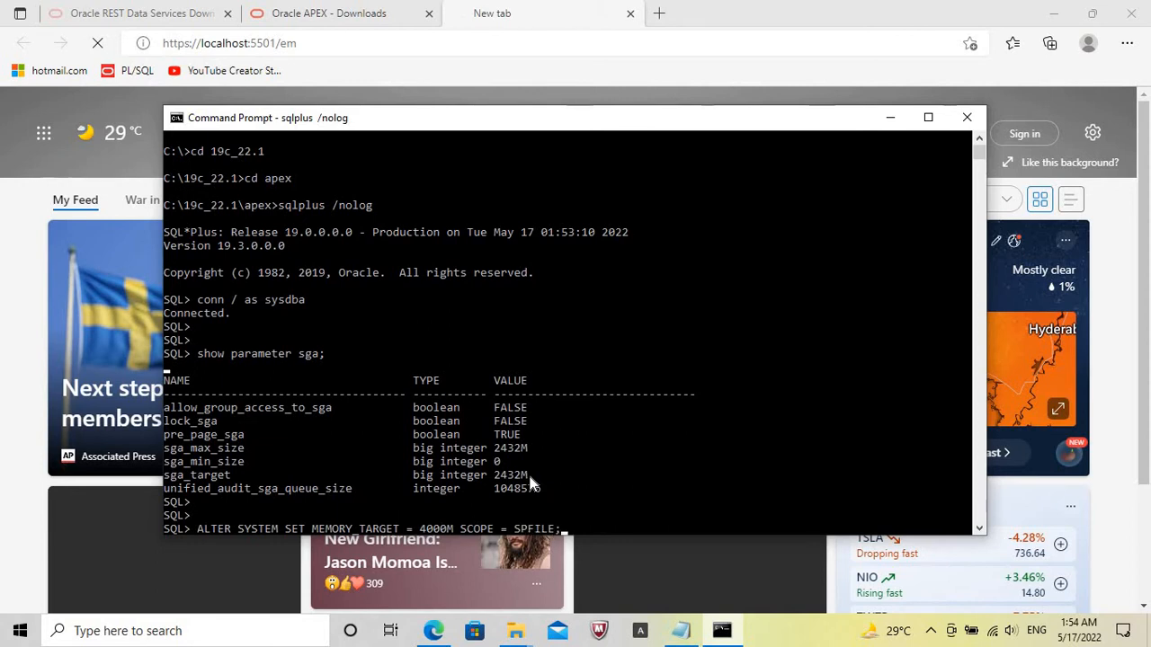
{"action": "key", "text": "Return"}
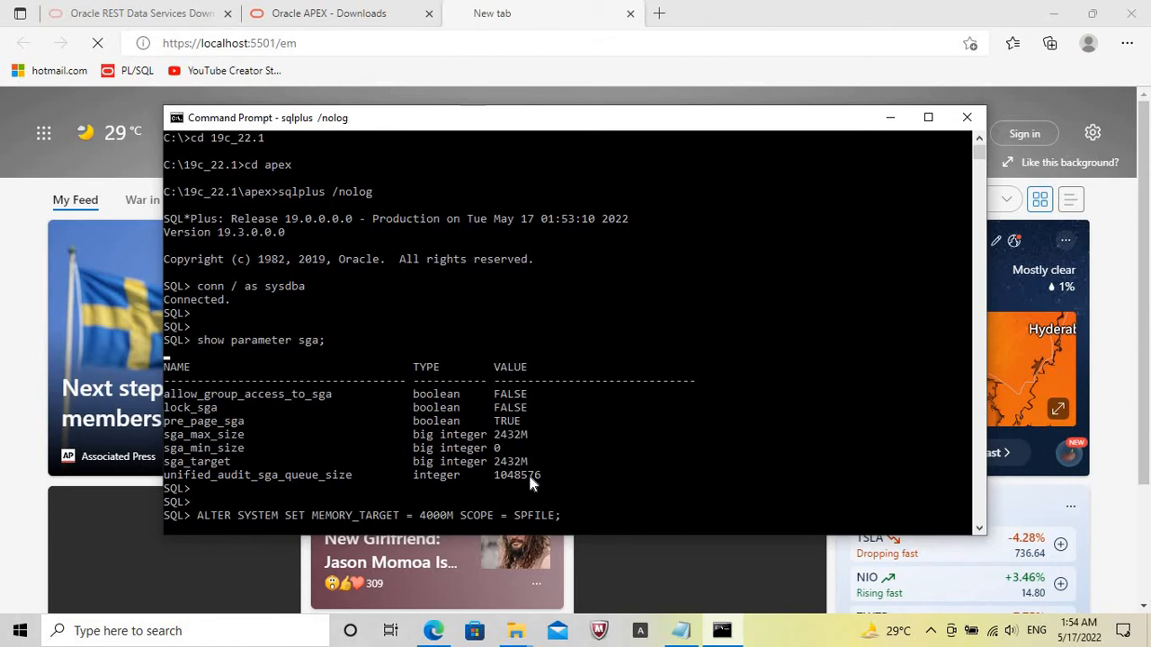
Query the pluggable databases' open modes in SQL*Plus with SELECT name, open_mode FROM v$pdbs; and examine the ORCLPDB entry.
{"action": "left_click", "coordinate": [455, 43]}
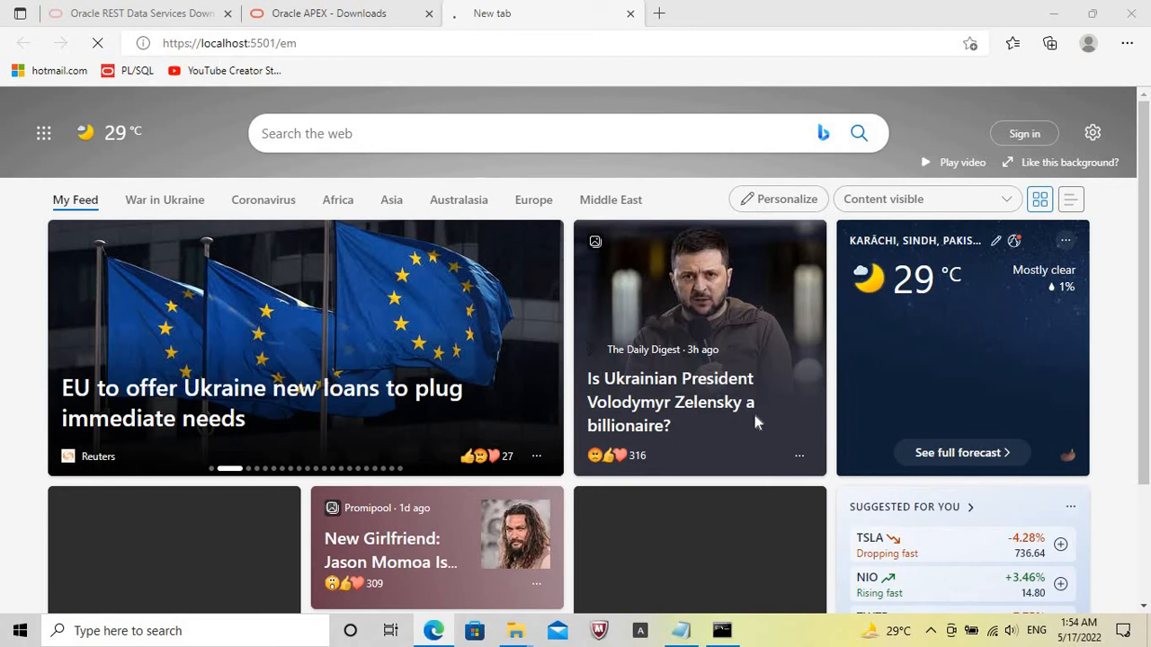
{"action": "left_click", "coordinate": [722, 631]}
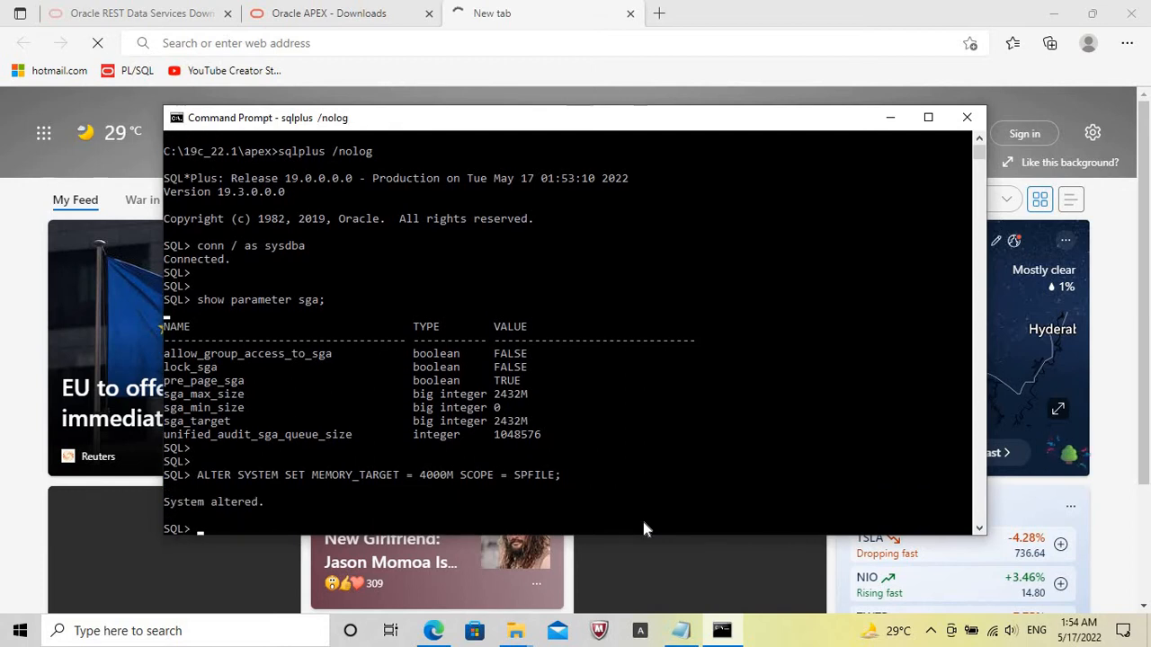
{"action": "type", "text": "SELECT"}
{"action": "key", "text": "Caps_Lock"}
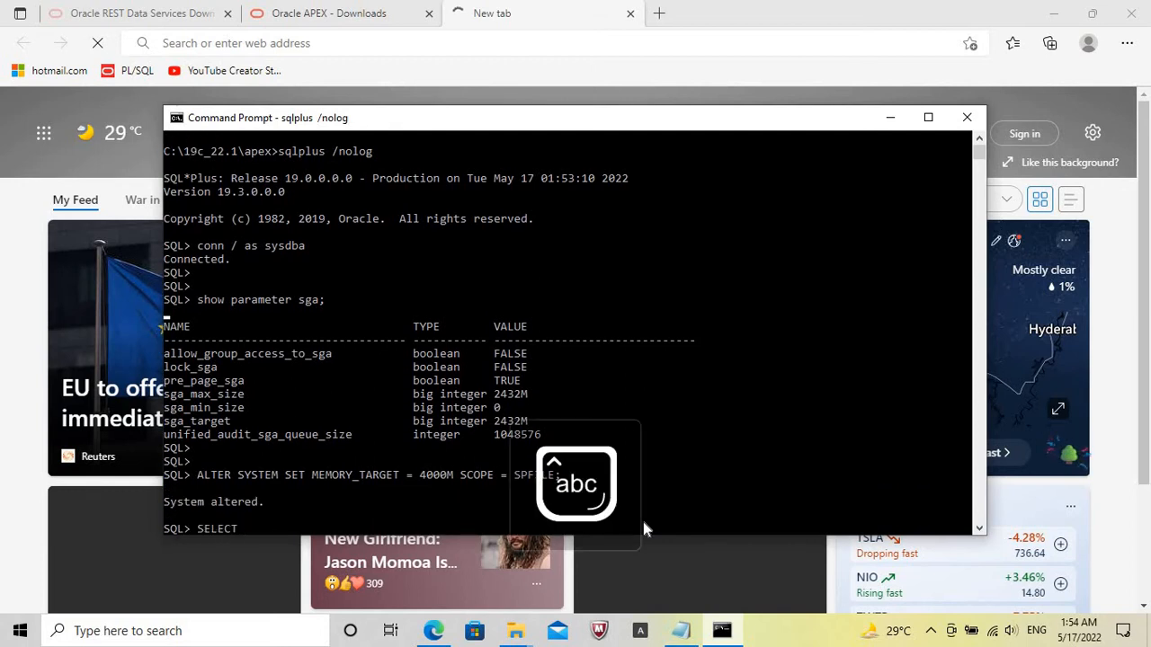
{"action": "type", "text": "name, "}
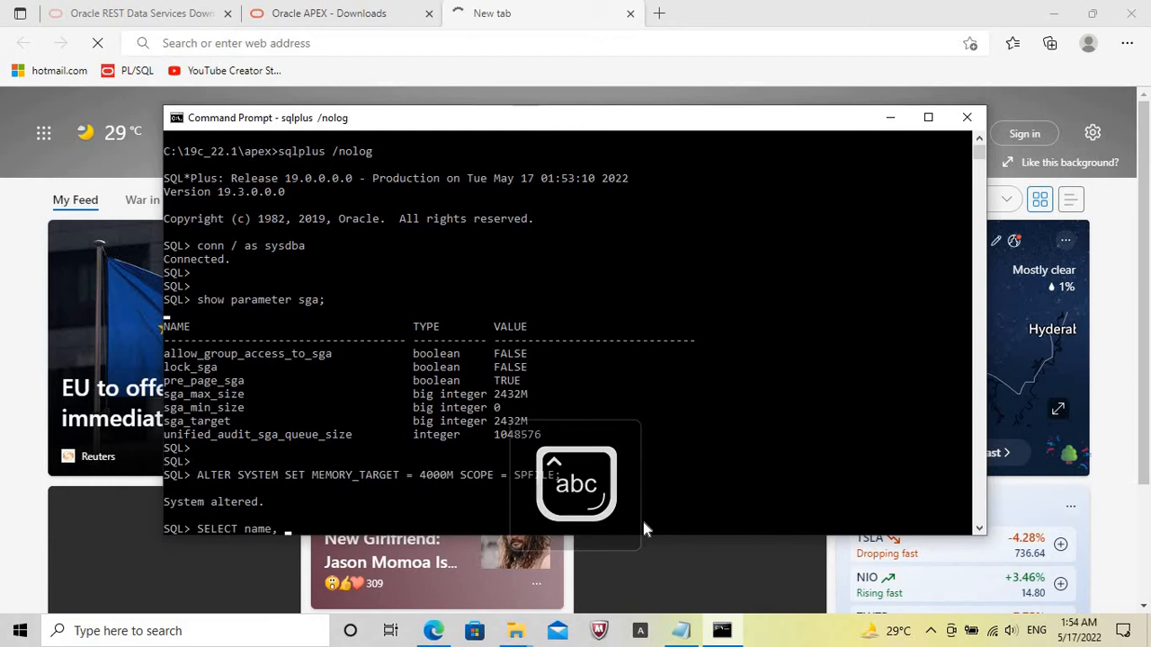
{"action": "type", "text": "open_mode"}
{"action": "key", "text": "Return"}
{"action": "type", "text": "FROM"}
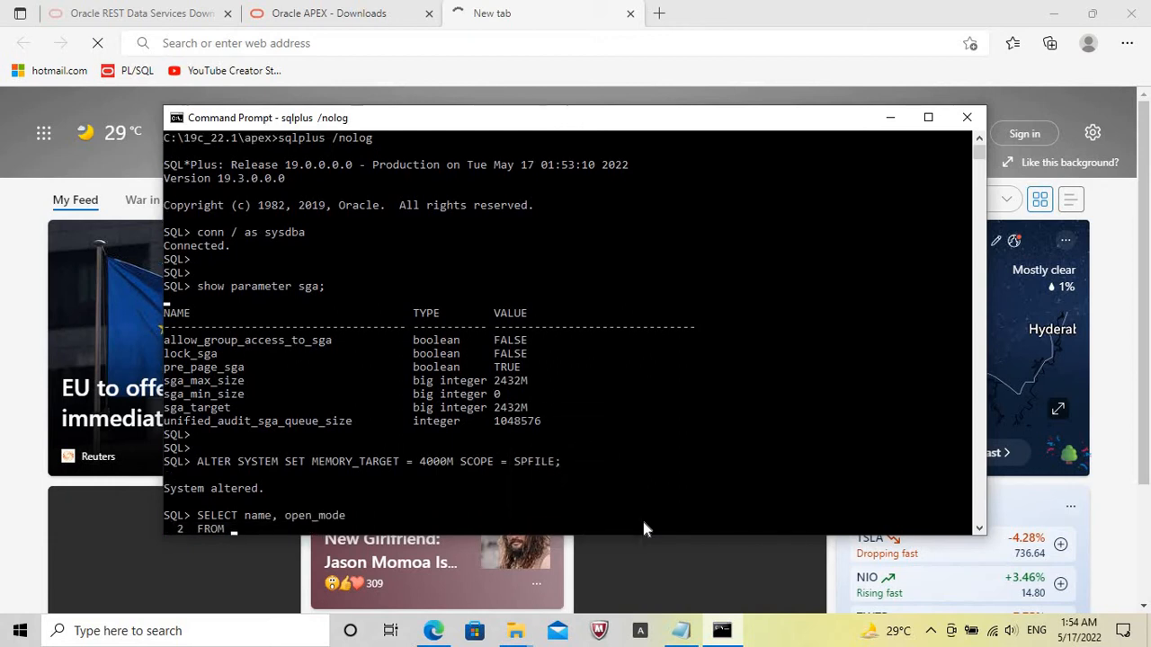
{"action": "key", "text": "Caps_Lock"}
{"action": "type", "text": "v$pdbs;"}
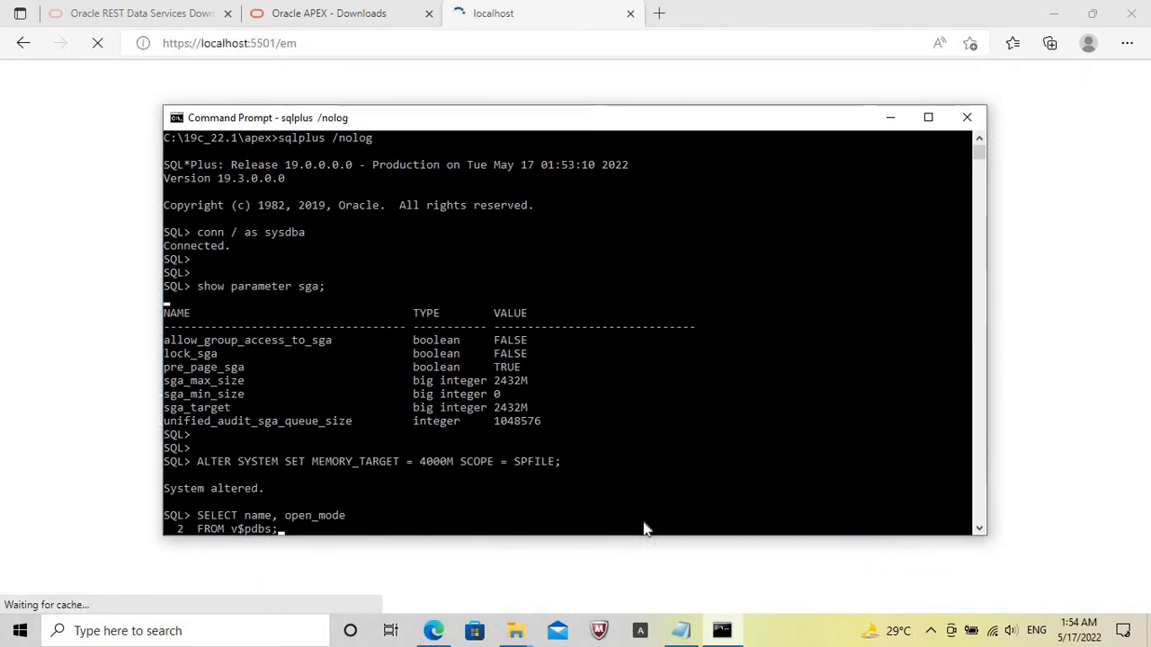
{"action": "key", "text": "Return"}
{"action": "key", "text": "Return"}
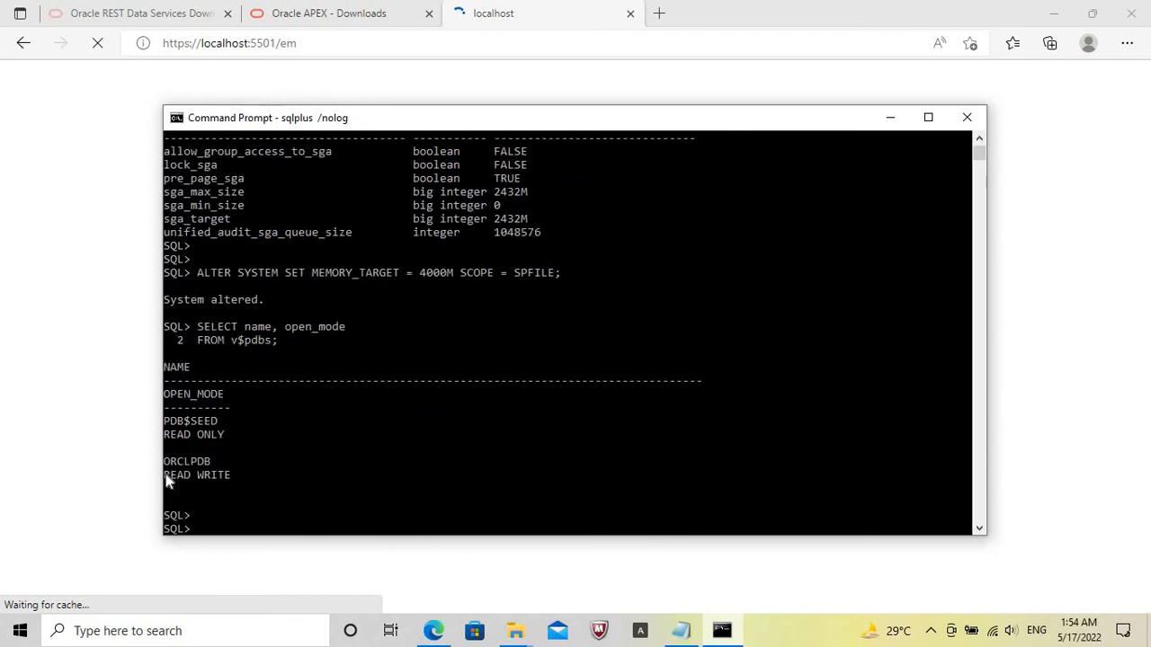
{"action": "left_click_drag", "start_coordinate": [165, 477], "coordinate": [228, 476]}
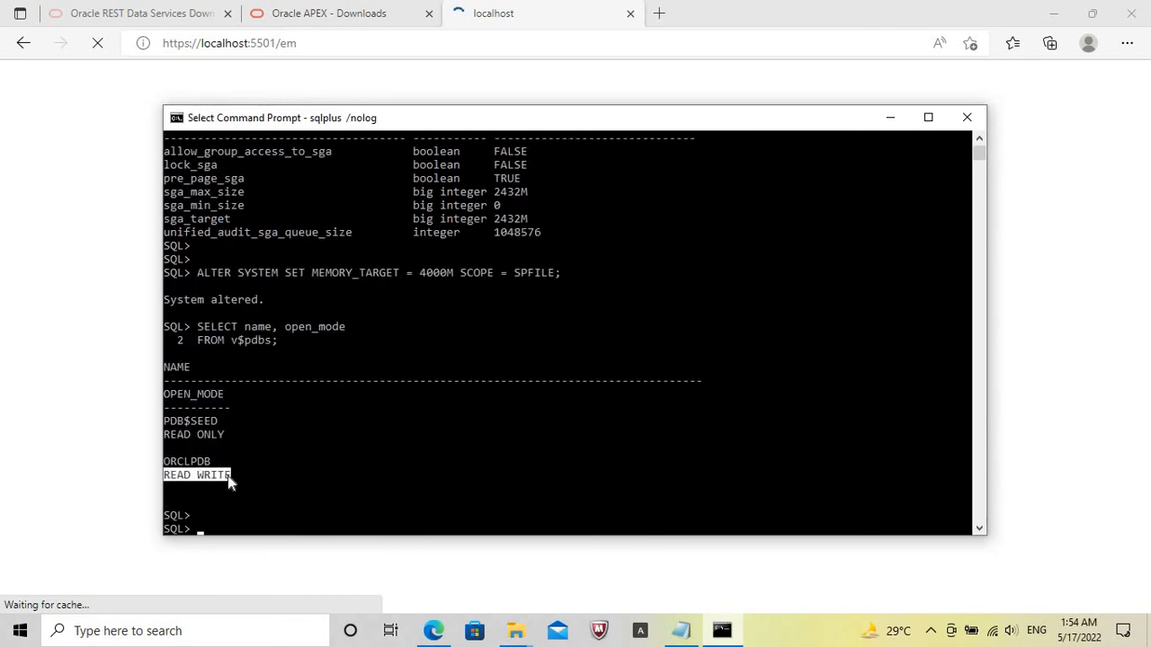
Save the pluggable database's open state with ALTER PLUGGABLE DATABASE ORCLPDB SAVE STATE;.
{"action": "key", "text": "Caps_Lock"}
{"action": "type", "text": "ALTER P"}
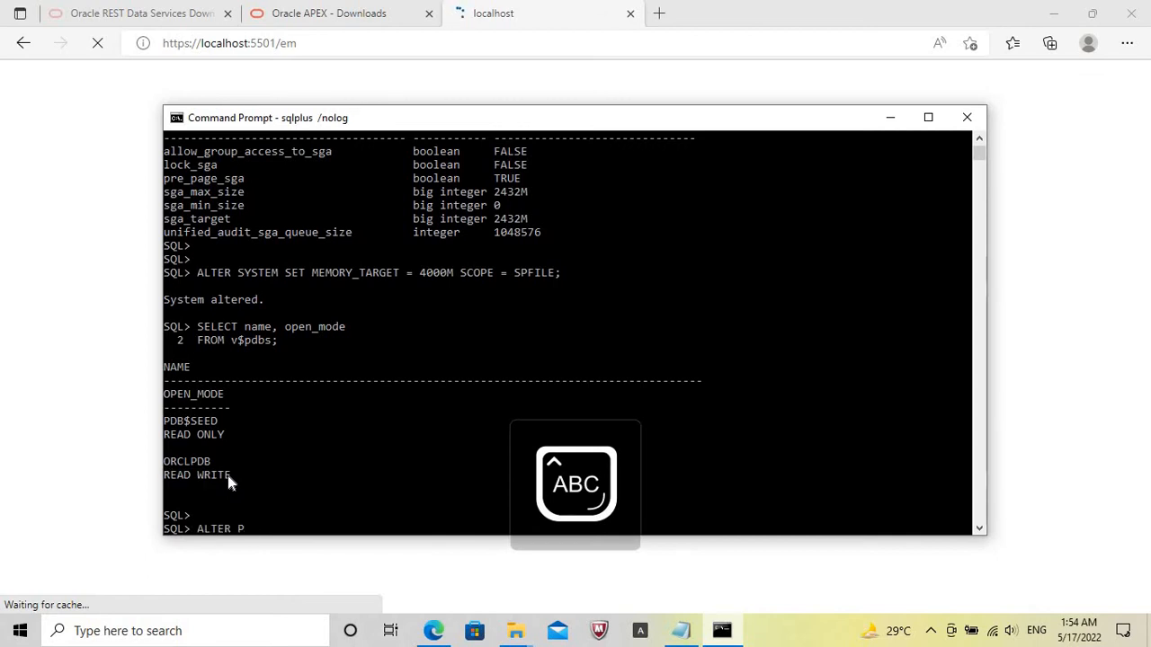
{"action": "type", "text": "LUGGABLE"}
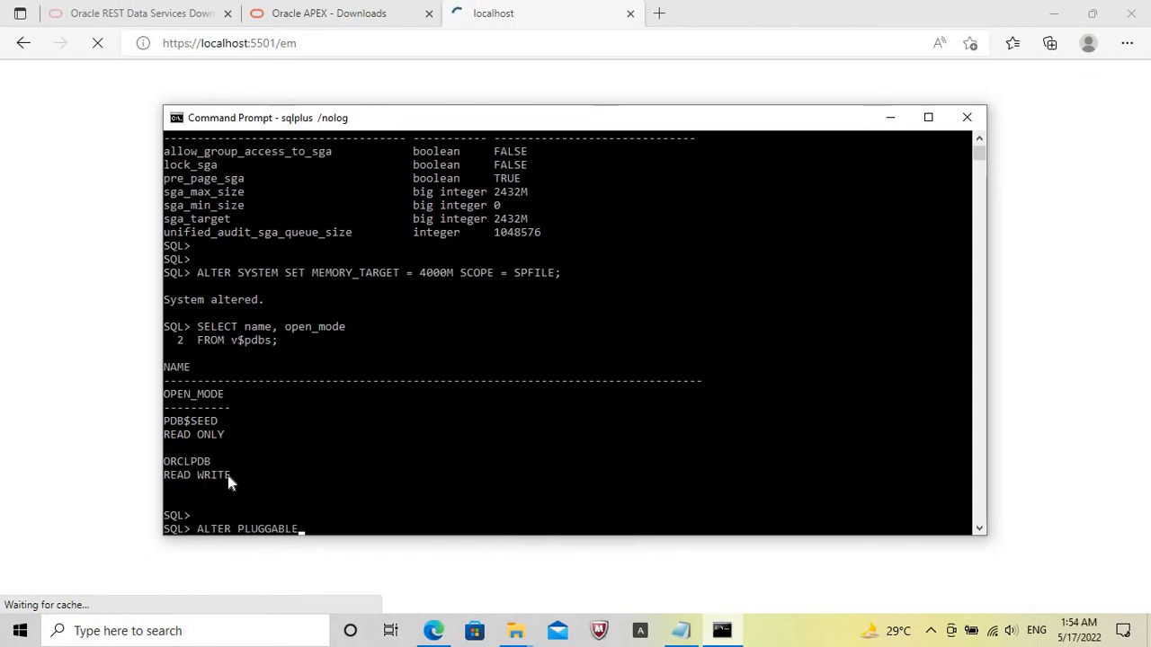
{"action": "type", "text": " DATABASE "}
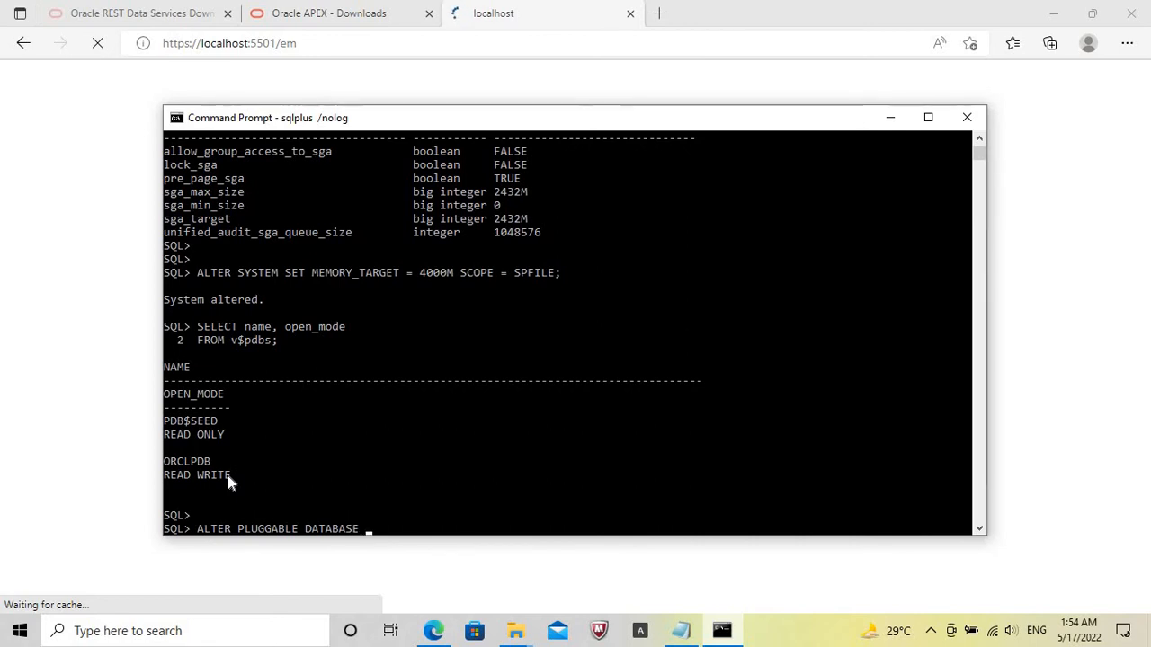
{"action": "type", "text": "ORCLPD"}
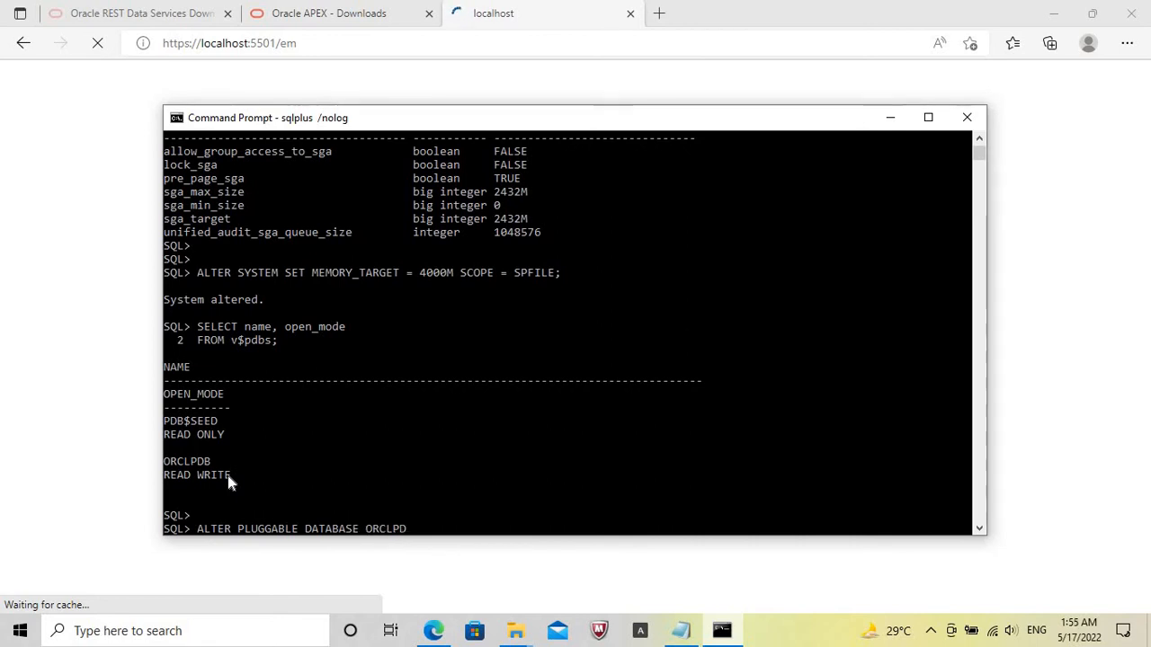
{"action": "type", "text": "B SAVE STA"}
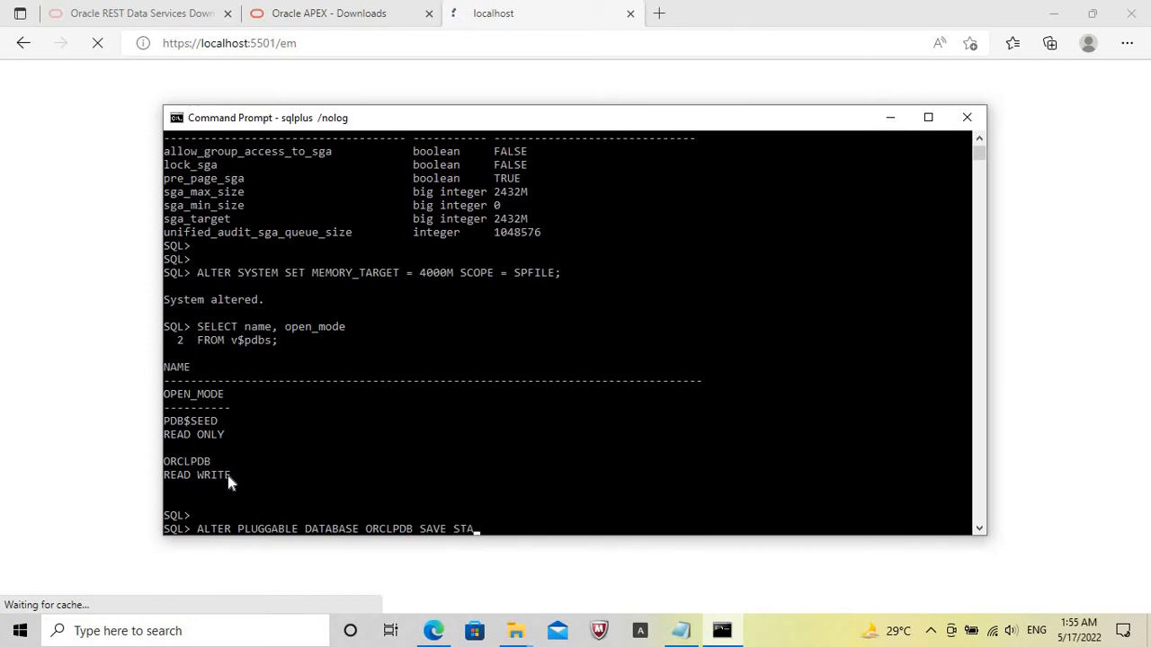
{"action": "type", "text": "TE;"}
{"action": "key", "text": "Return"}
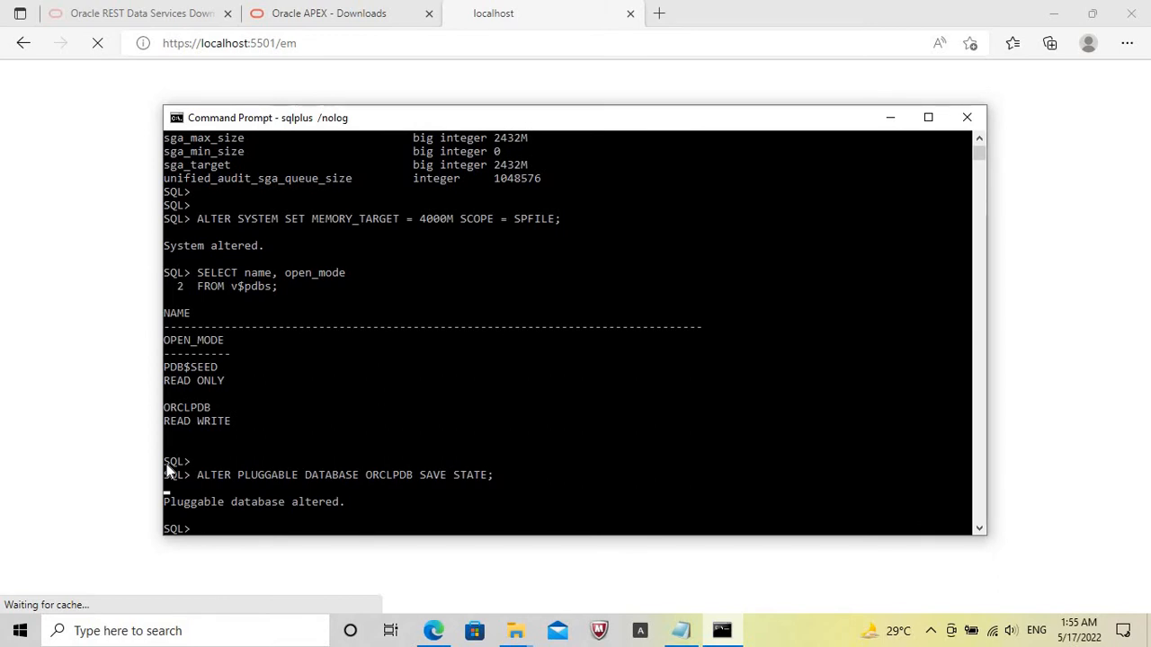
Shut down the Oracle database instance with shut immediate and wait for the shutdown to finish.
{"action": "key", "text": "Caps_Lock"}
{"action": "type", "text": "shut im"}
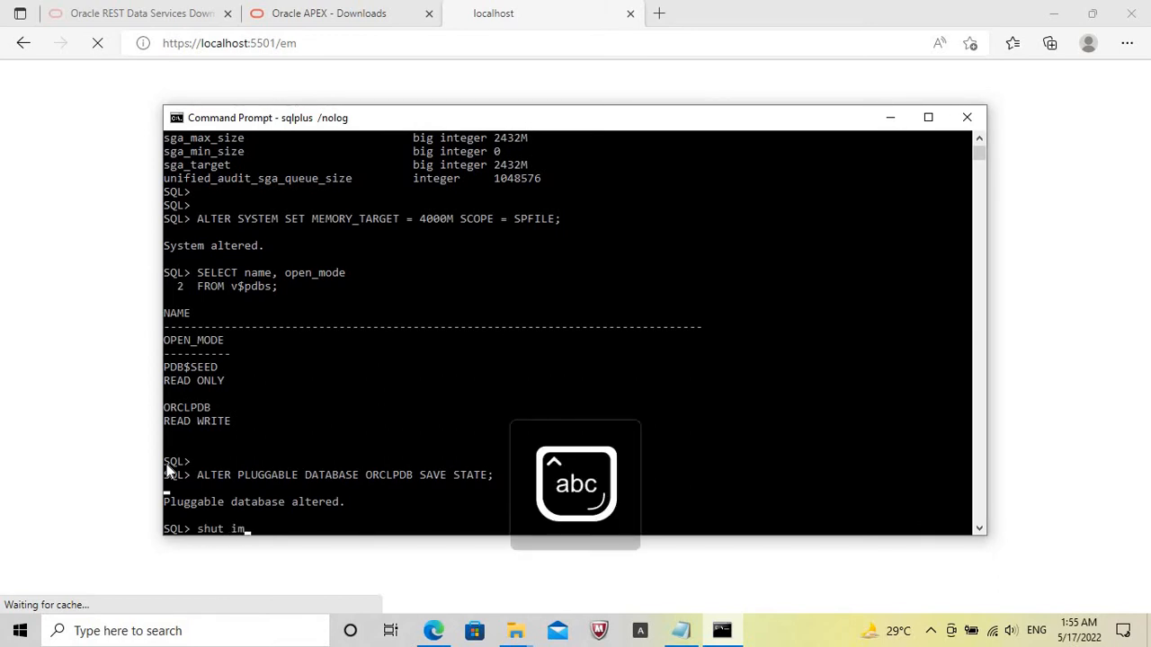
{"action": "type", "text": "mediate"}
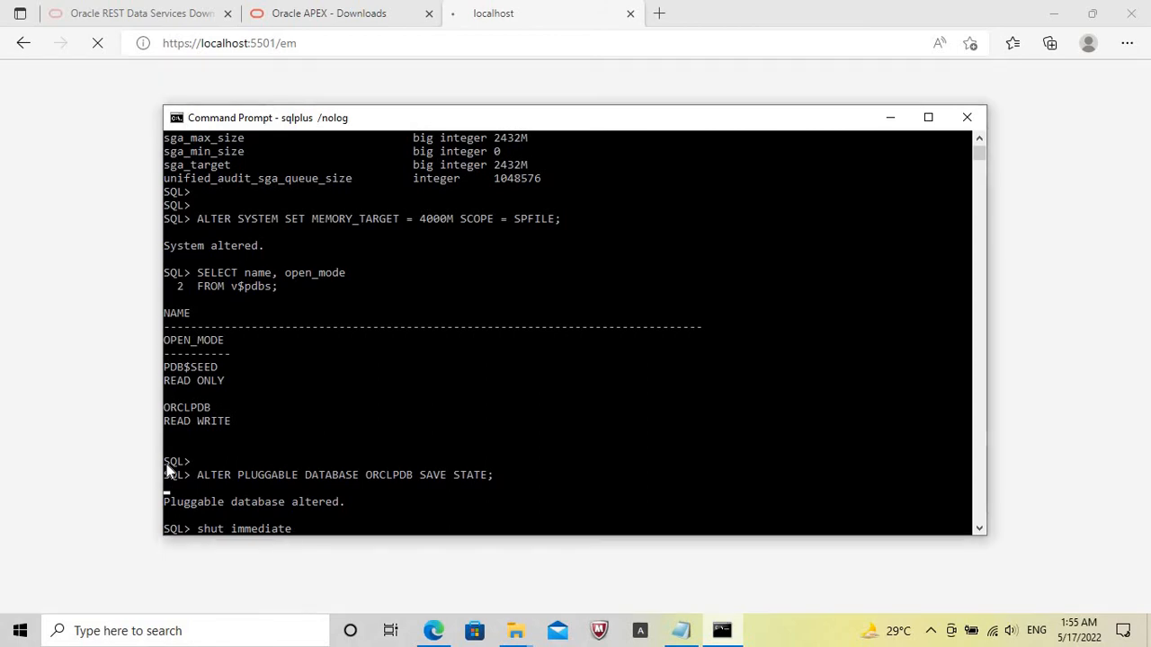
{"action": "key", "text": "Return"}
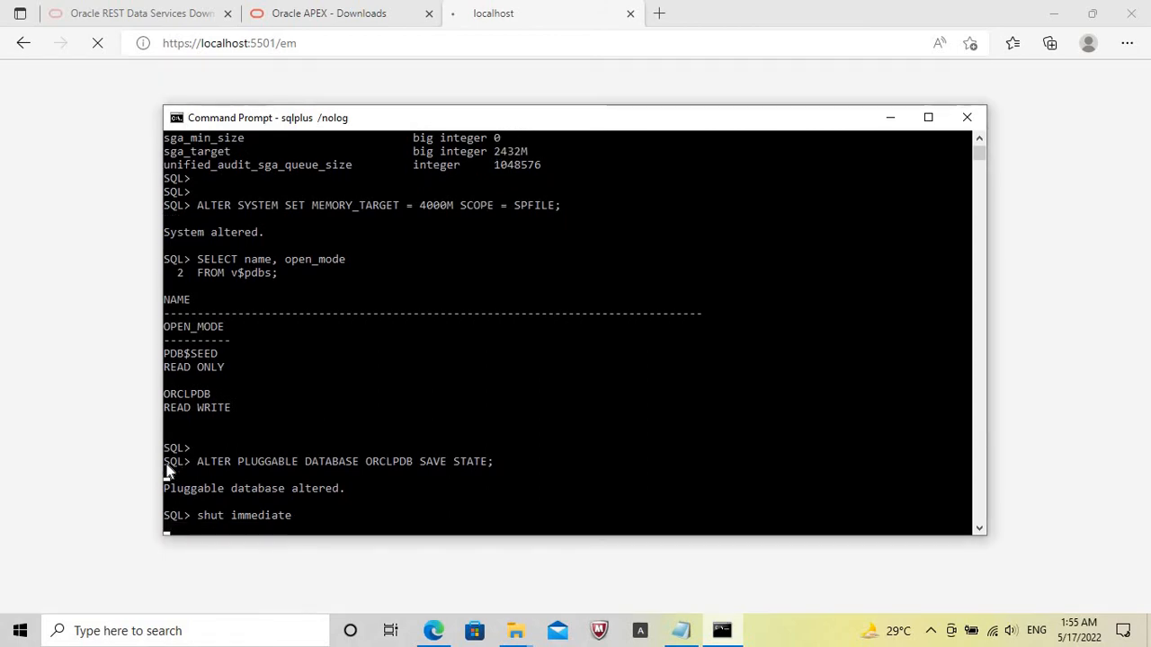
{"action": "left_click", "coordinate": [795, 641]}
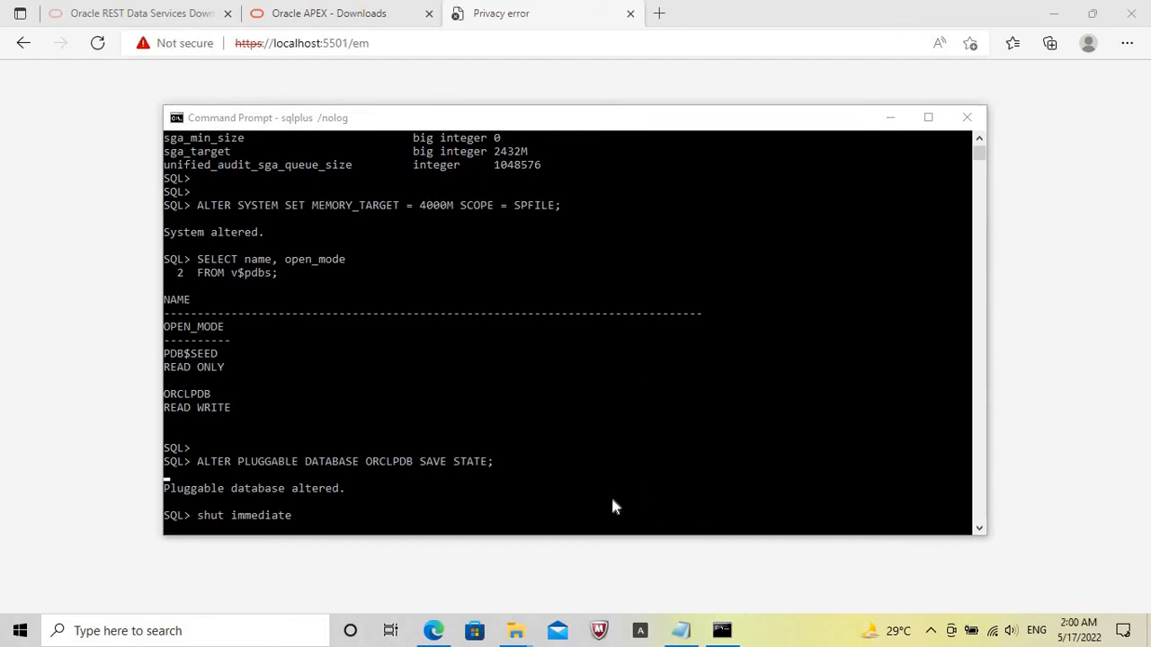
{"action": "left_click", "coordinate": [612, 503]}
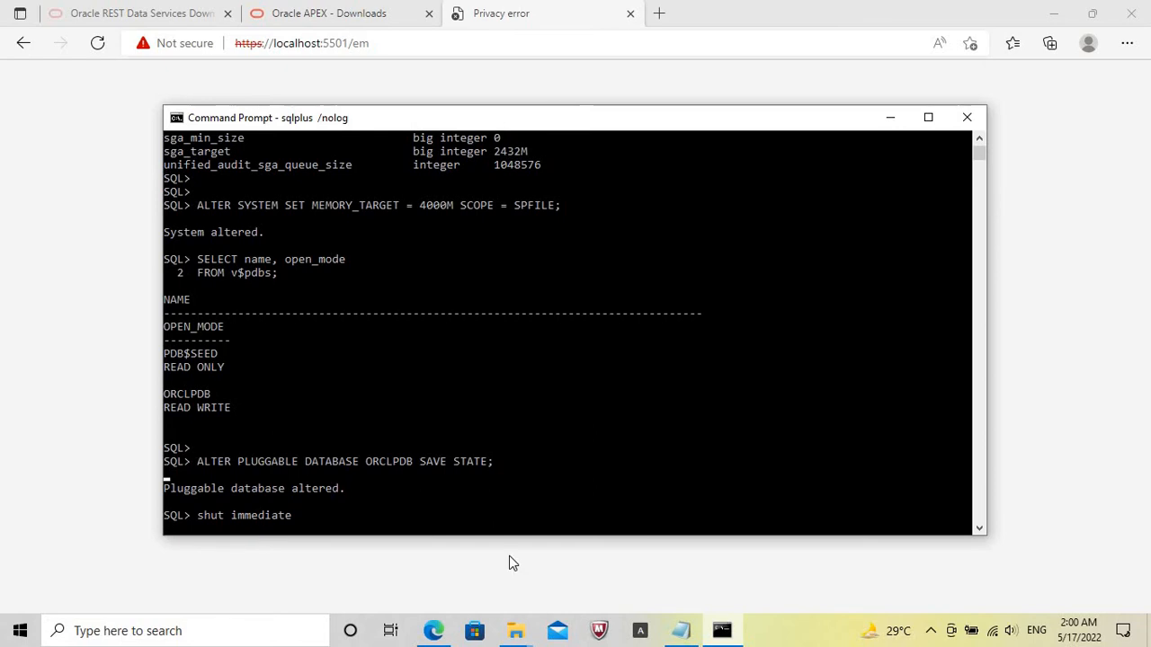
{"action": "left_click", "coordinate": [803, 640]}
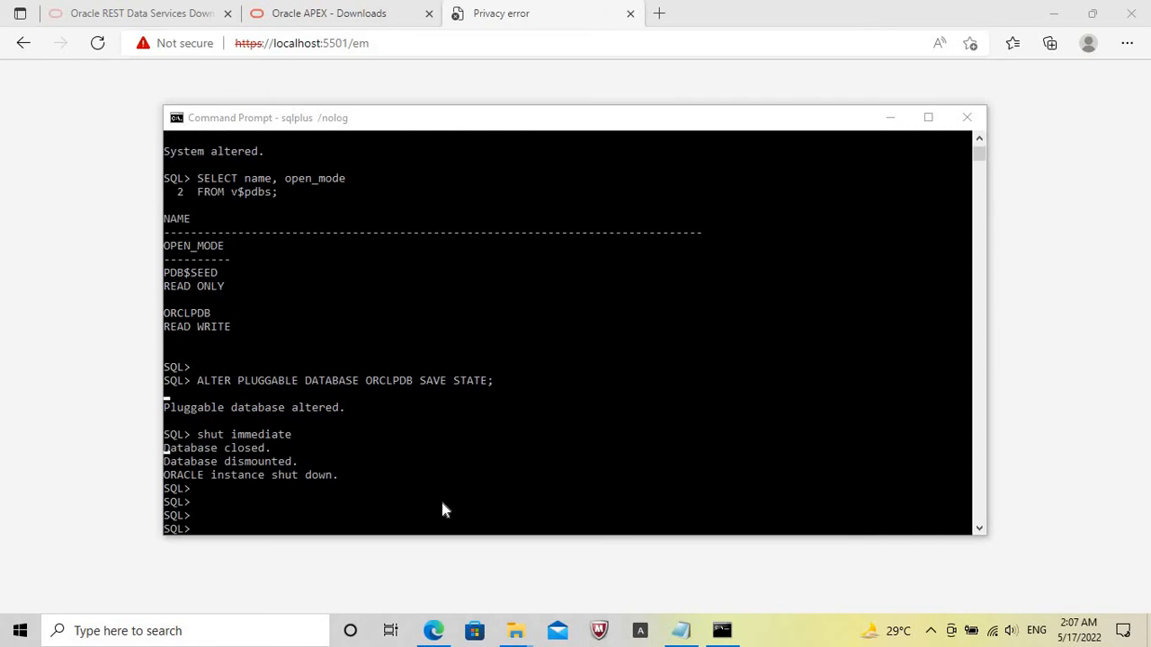
Start the Oracle database instance again with startup and wait for the database to open.
{"action": "left_click", "coordinate": [442, 509]}
{"action": "type", "text": "s"}
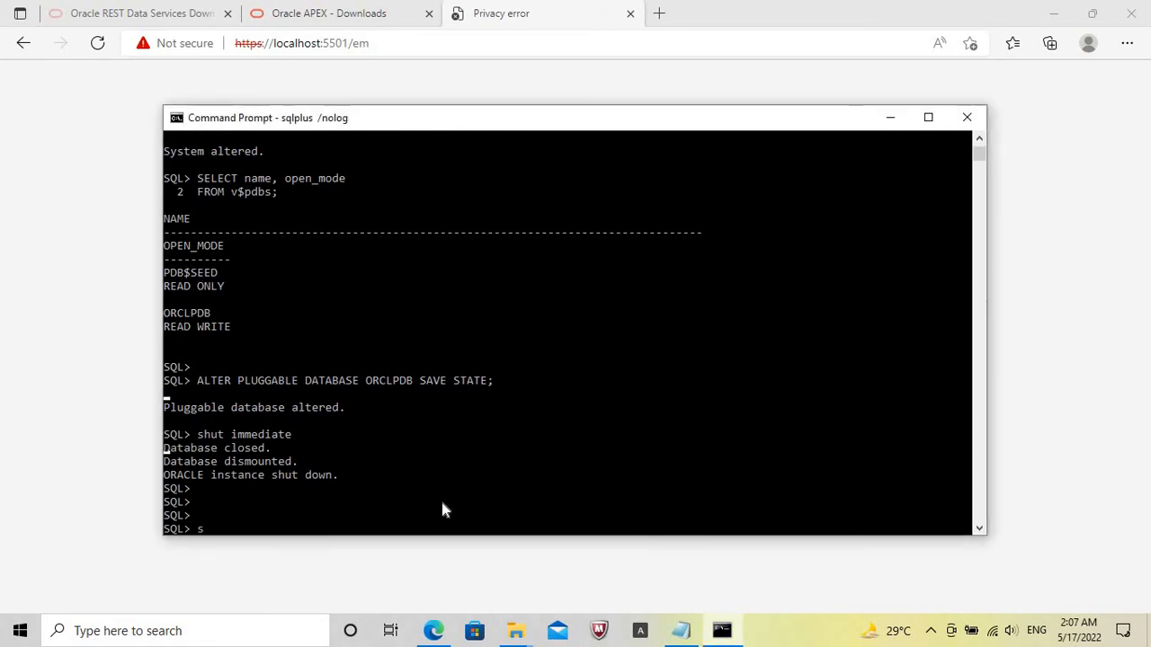
{"action": "type", "text": "tartup"}
{"action": "key", "text": "Return"}
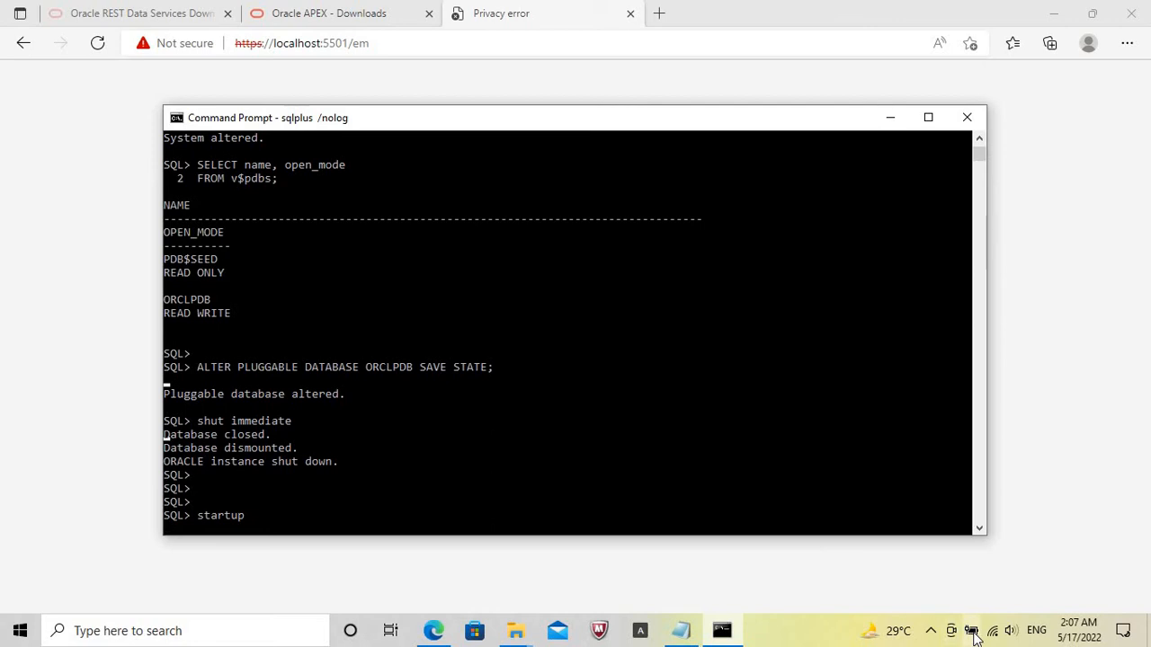
{"action": "left_click", "coordinate": [788, 639]}
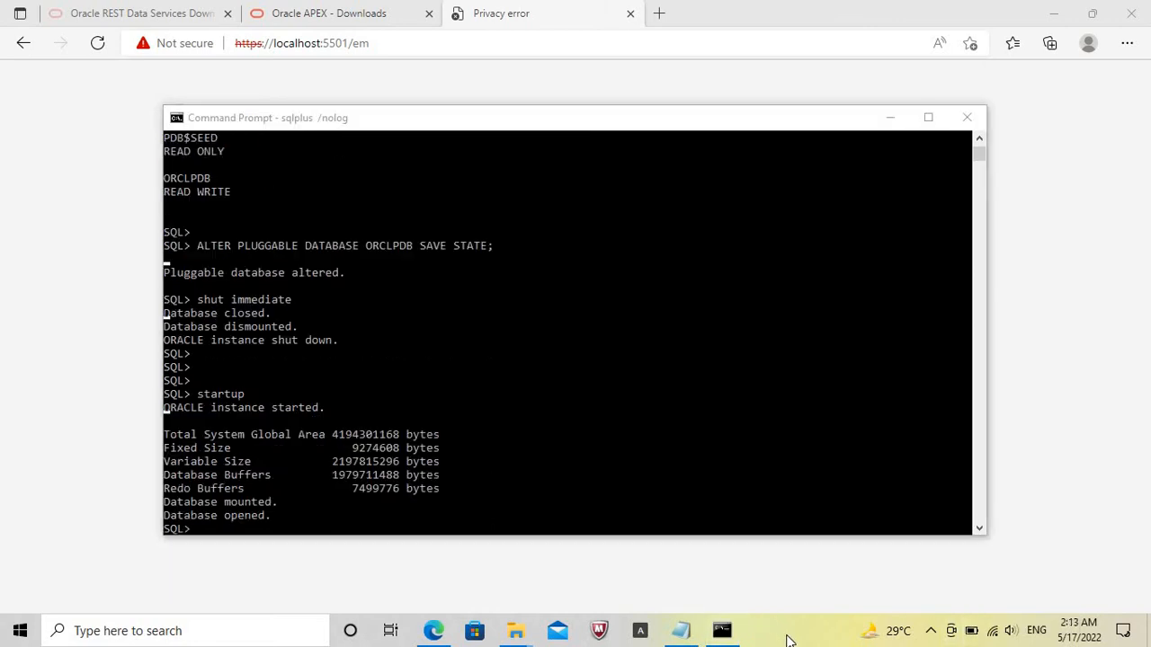
{"action": "left_click", "coordinate": [97, 44]}
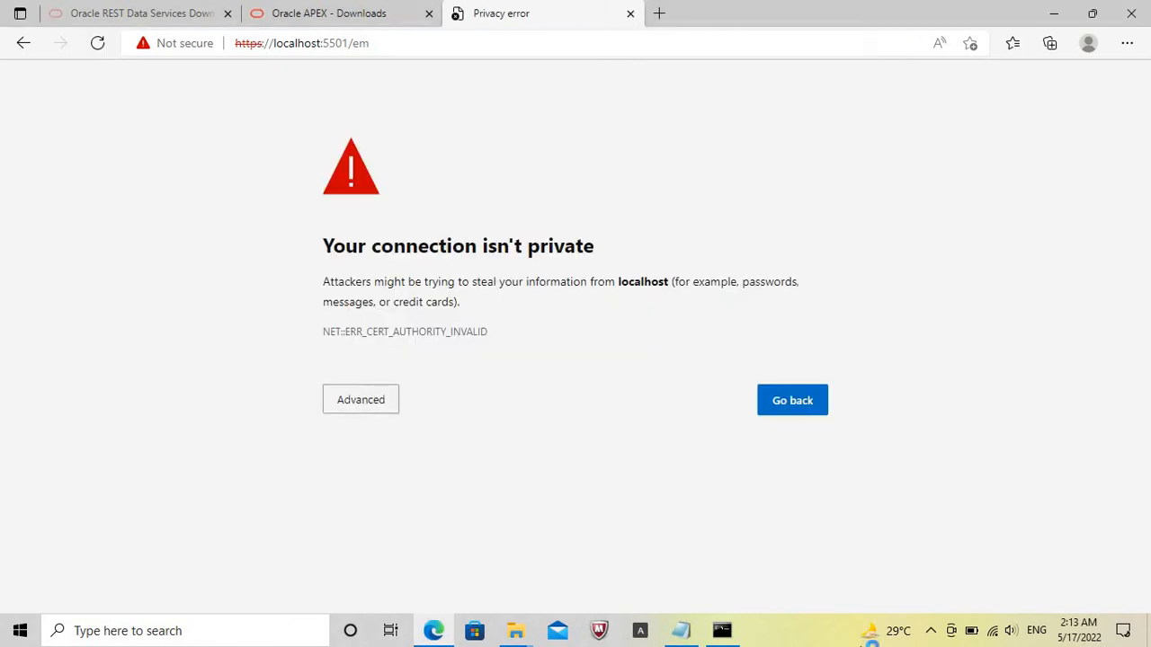
{"action": "left_click", "coordinate": [722, 631]}
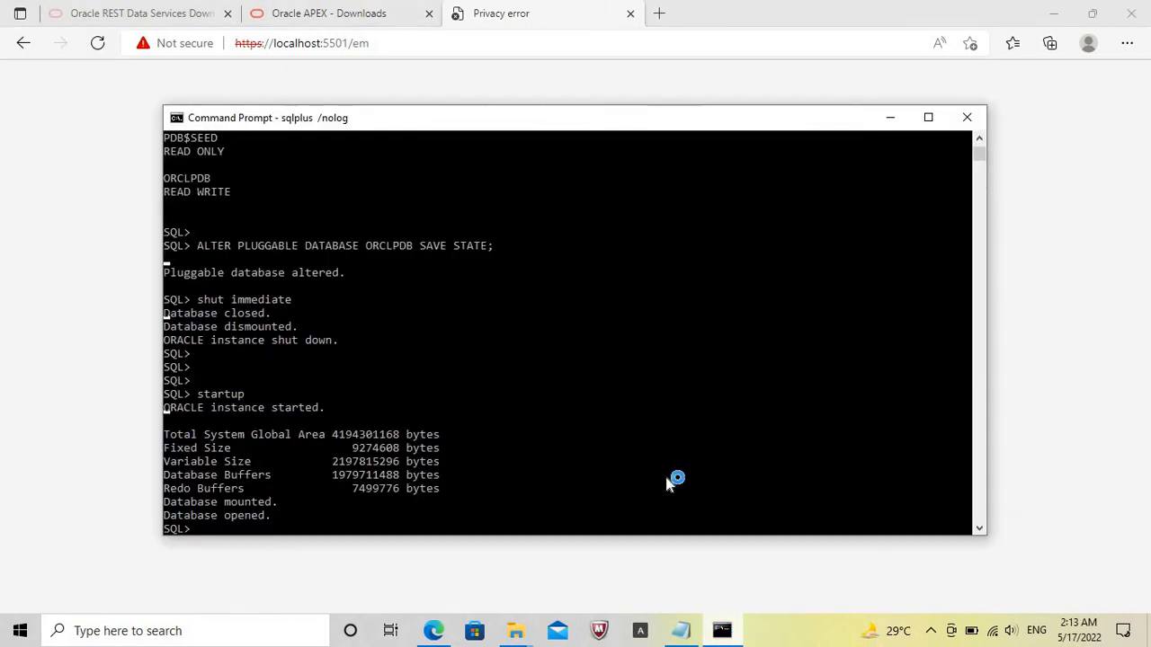
Display the database's SGA memory parameters with show parameter sga; and check the sga_max_size value.
{"action": "left_click", "coordinate": [653, 505]}
{"action": "key", "text": "Return"}
{"action": "key", "text": "Return"}
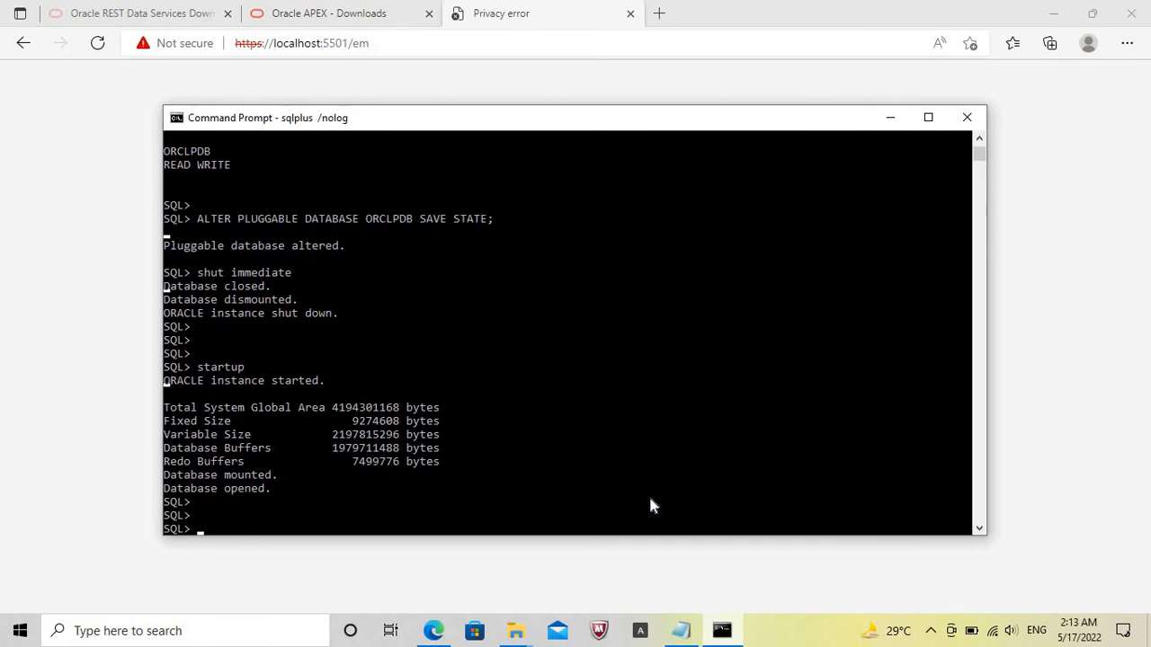
{"action": "type", "text": "show parameter sga;"}
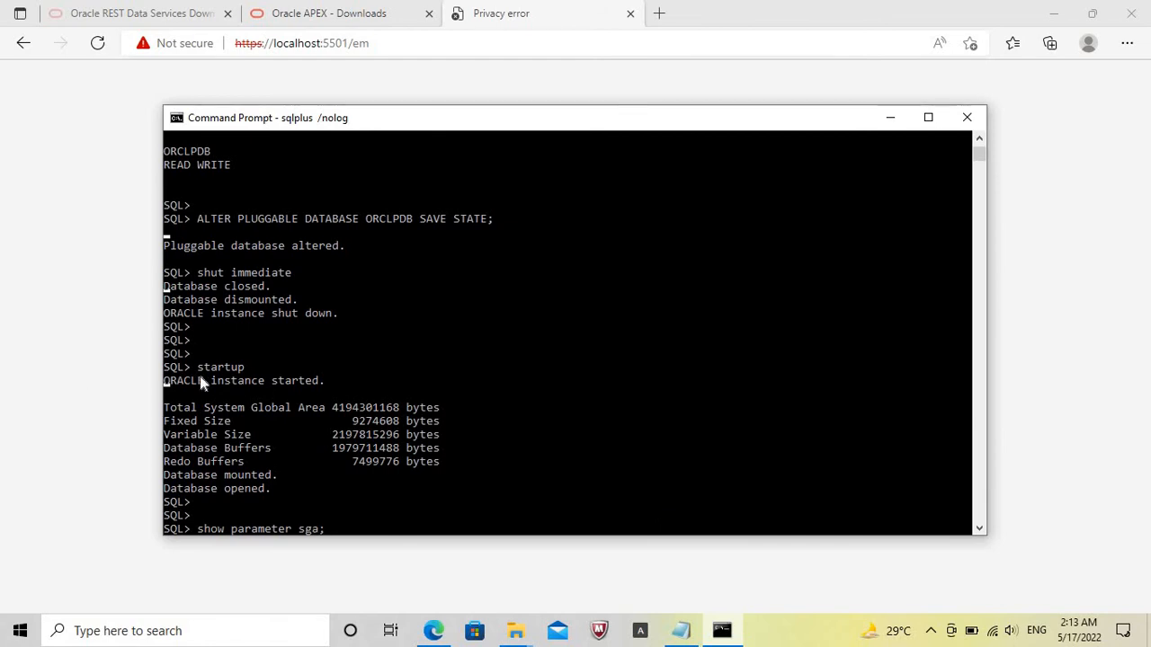
{"action": "key", "text": "Return"}
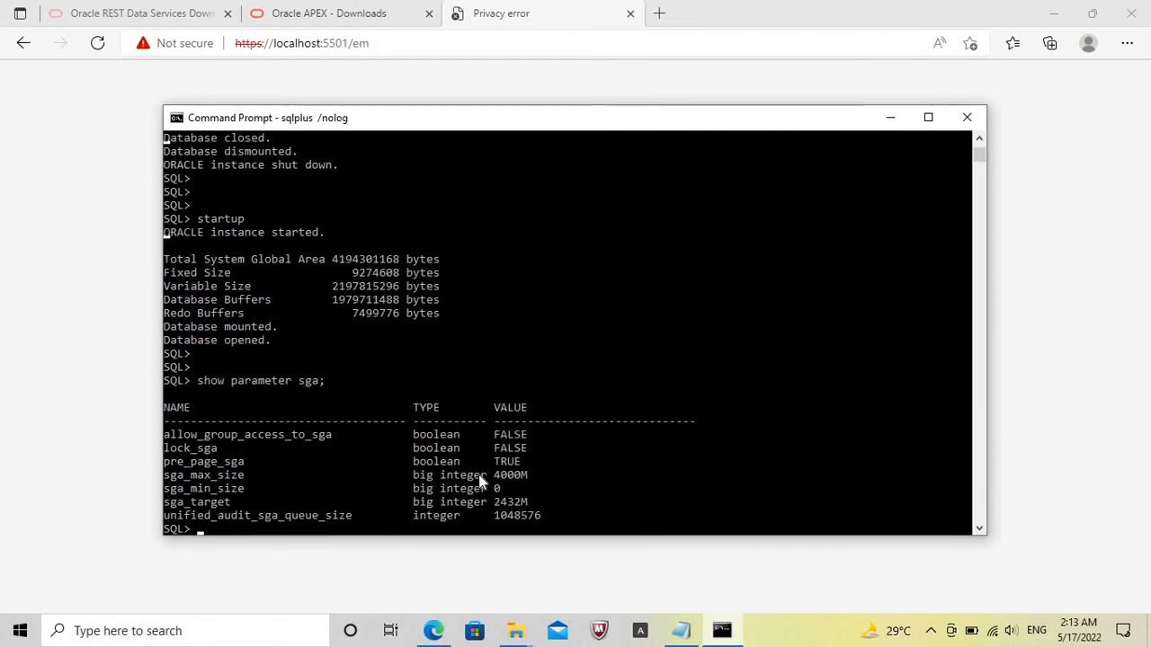
{"action": "left_click_drag", "start_coordinate": [495, 476], "coordinate": [523, 474]}
Write the show pdbs; command at the SQL prompt without running it.
{"action": "key", "text": "Return"}
{"action": "key", "text": "Return"}
{"action": "type", "text": "show pdbs;"}
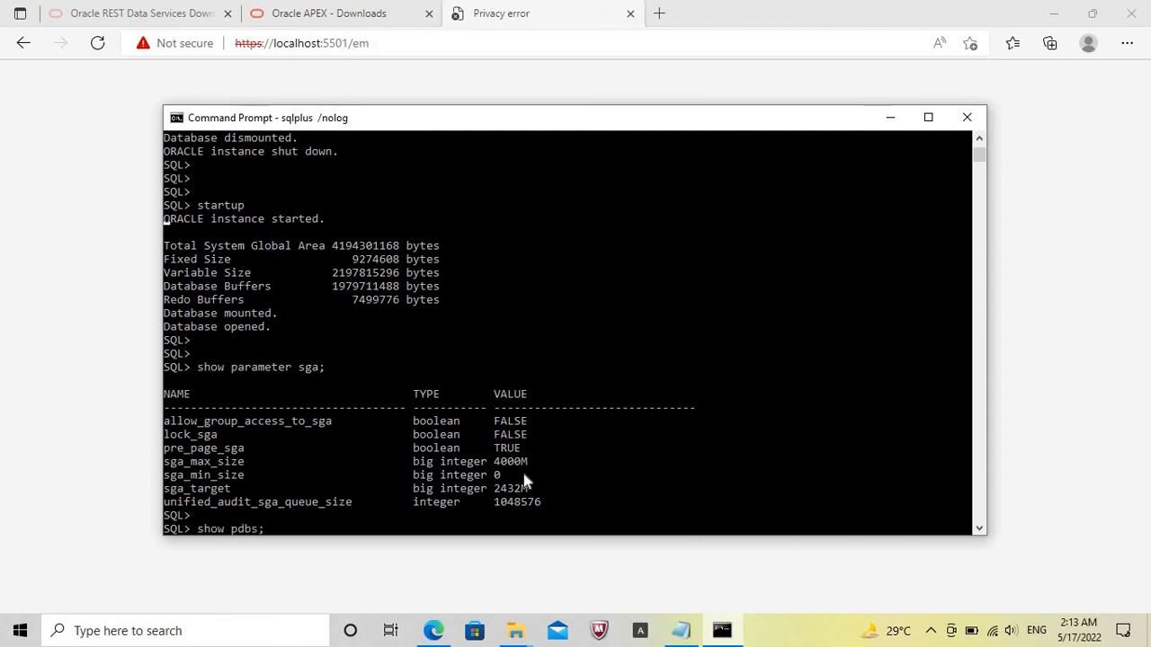
Switch to Microsoft Edge and continue past the certificate warning to the localhost Enterprise Manager page.
{"action": "left_click", "coordinate": [118, 414]}
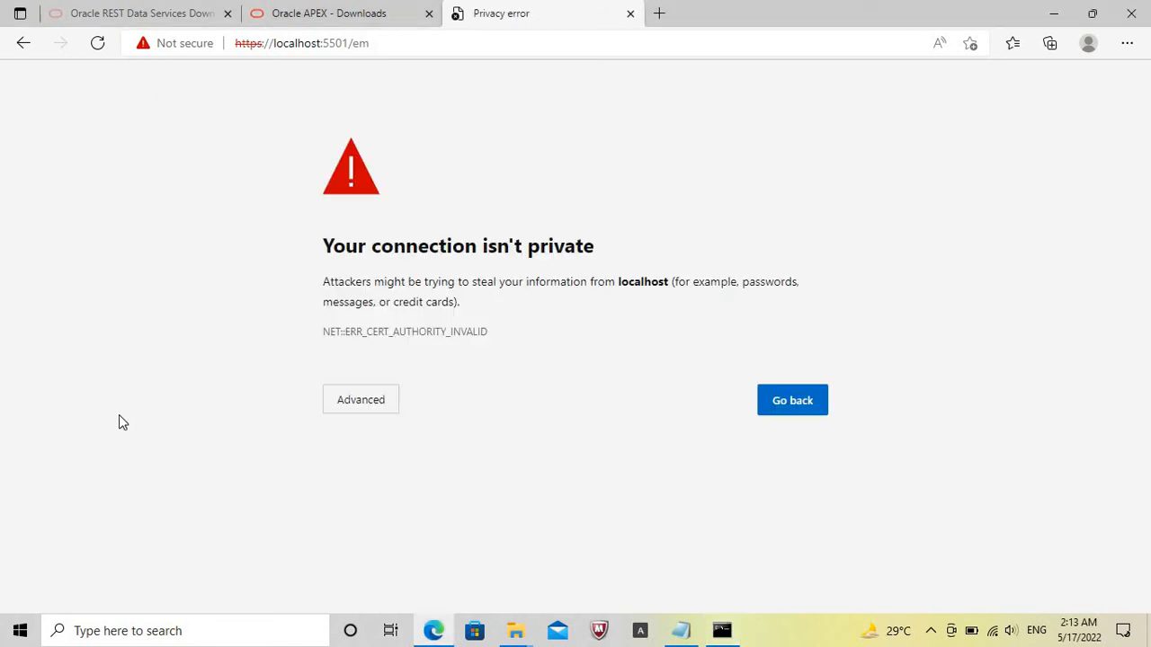
{"action": "left_click", "coordinate": [375, 403]}
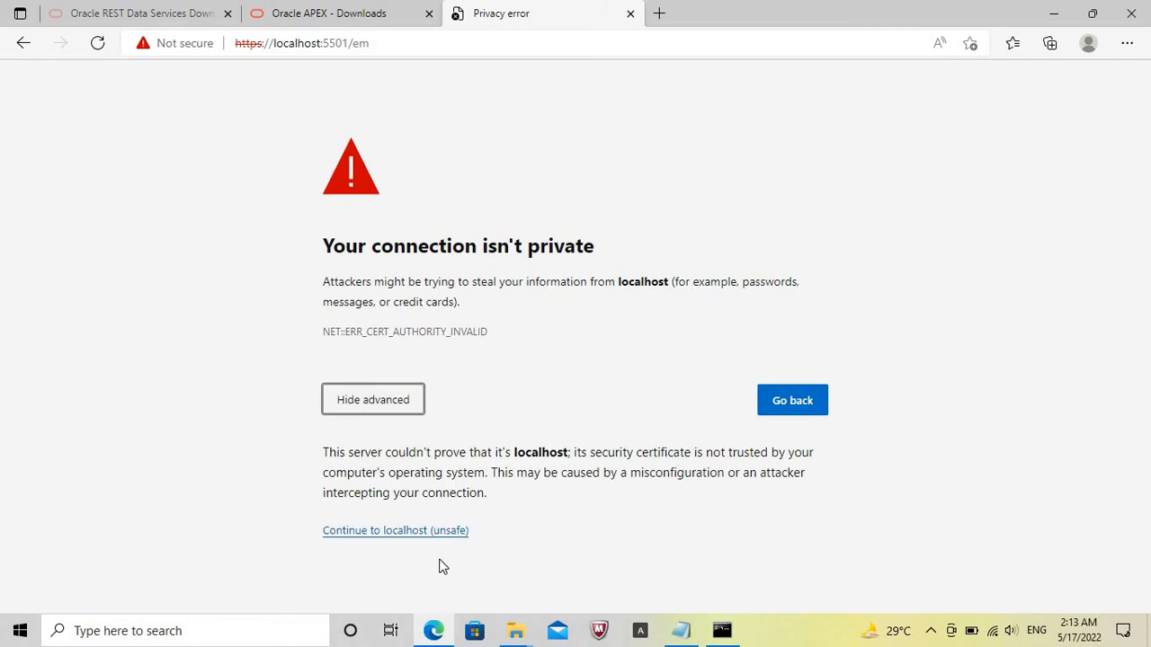
{"action": "left_click", "coordinate": [420, 538]}
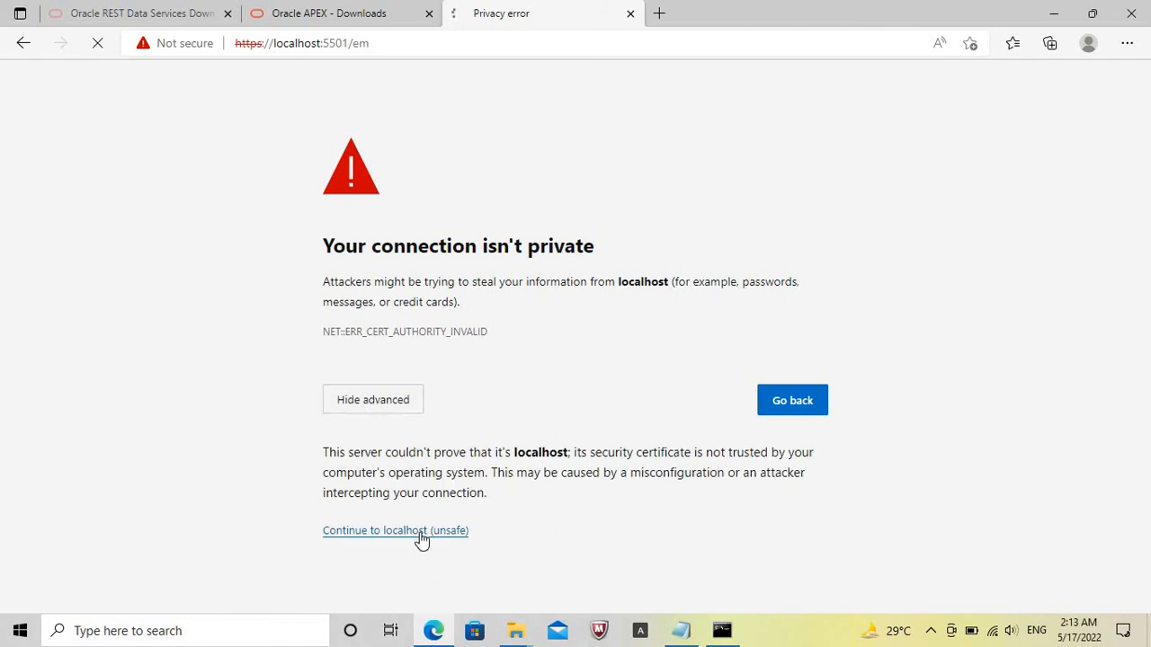
Return to Command Prompt and run the prepared show pdbs; command to list the pluggable databases.
{"action": "left_click", "coordinate": [722, 636]}
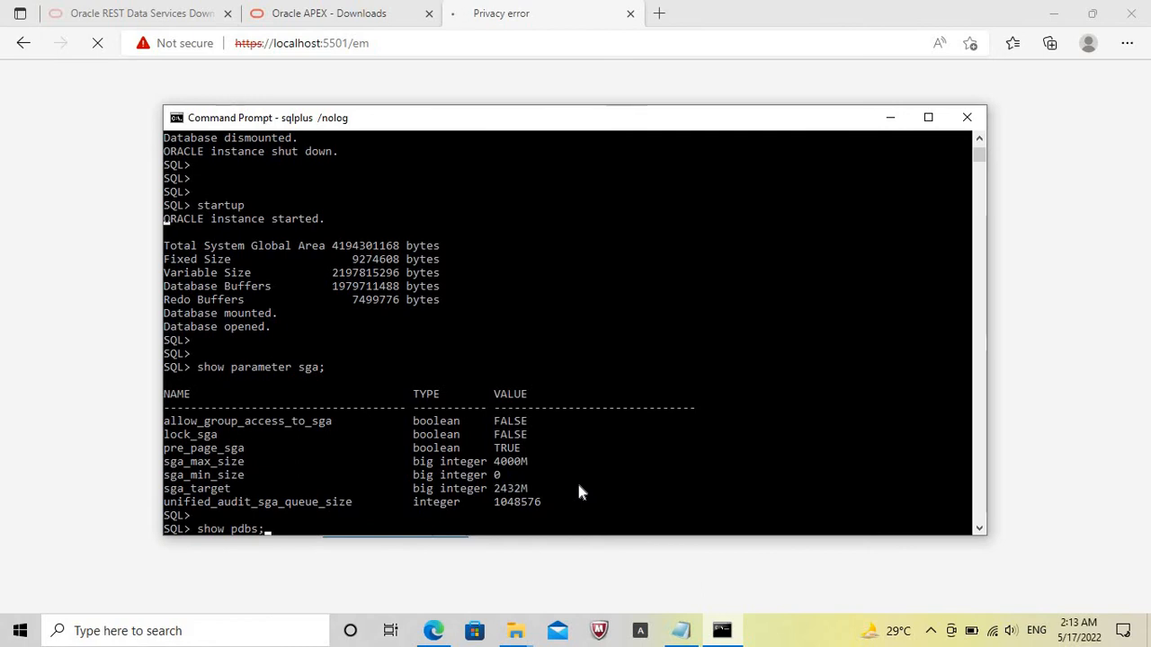
{"action": "key", "text": "Return"}
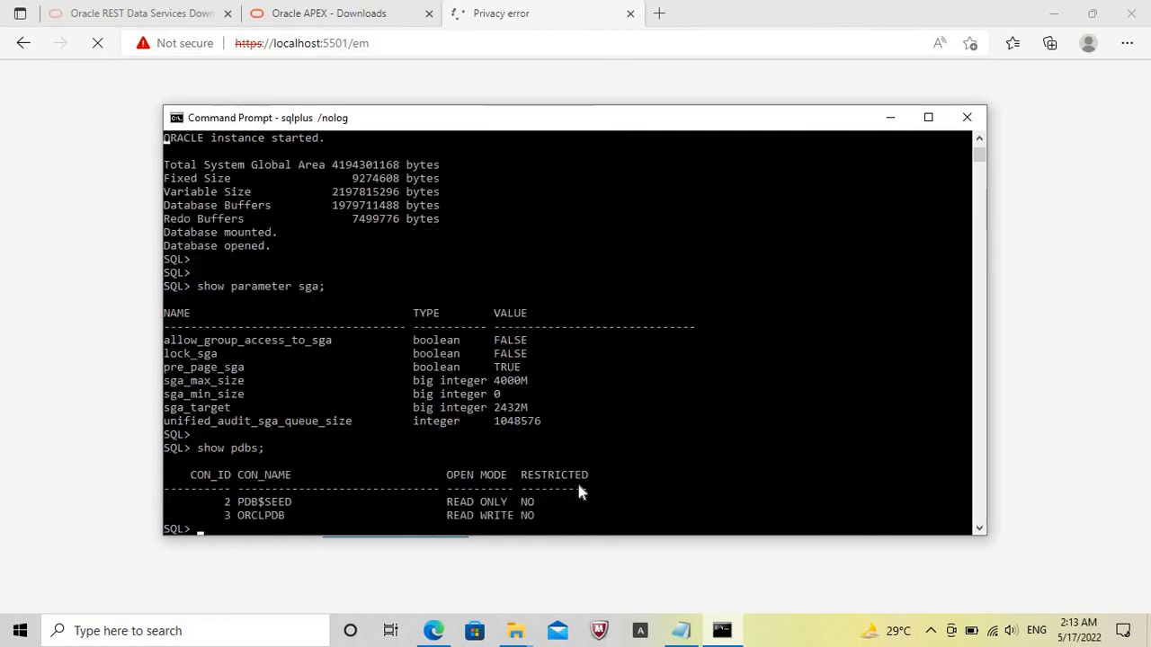
Switch the SQL session to the pluggable database with ALTER SESSION SET CONTAINER = ORCLPDB;.
{"action": "type", "text": "ALTER S"}
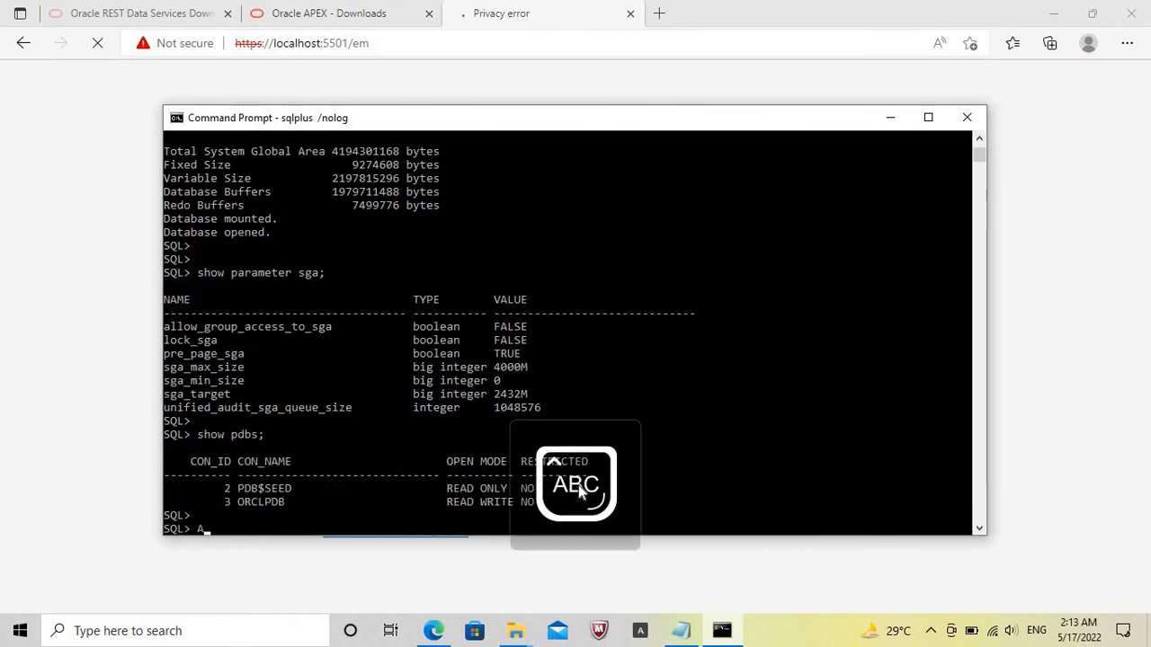
{"action": "type", "text": "ESS"}
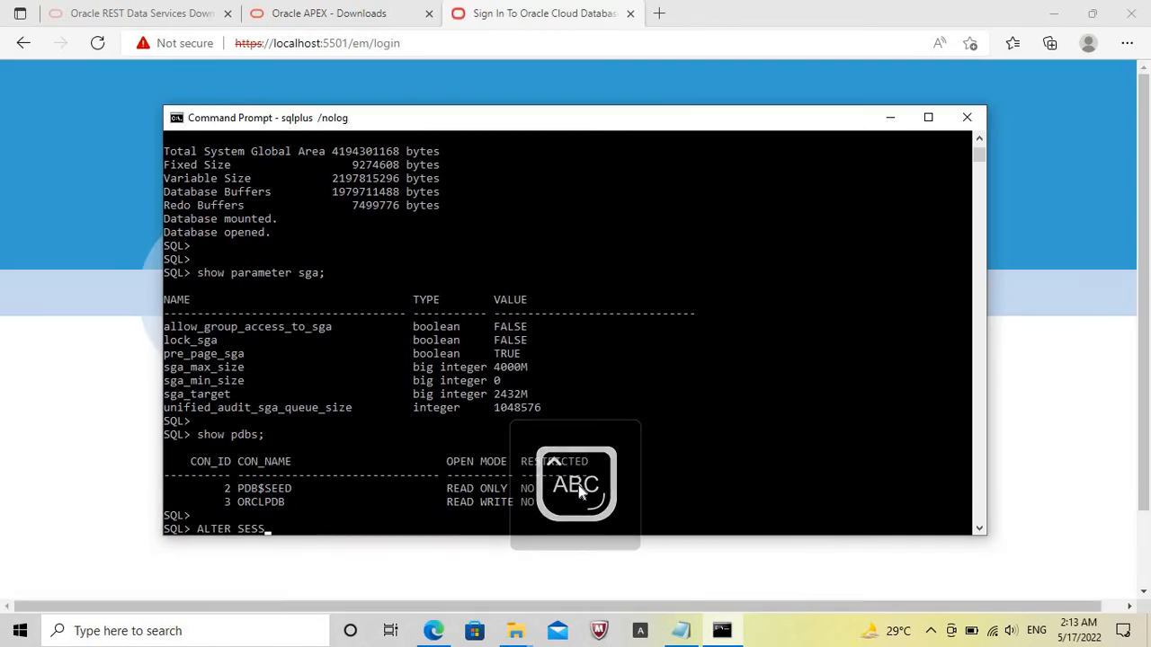
{"action": "type", "text": "ION SET CO"}
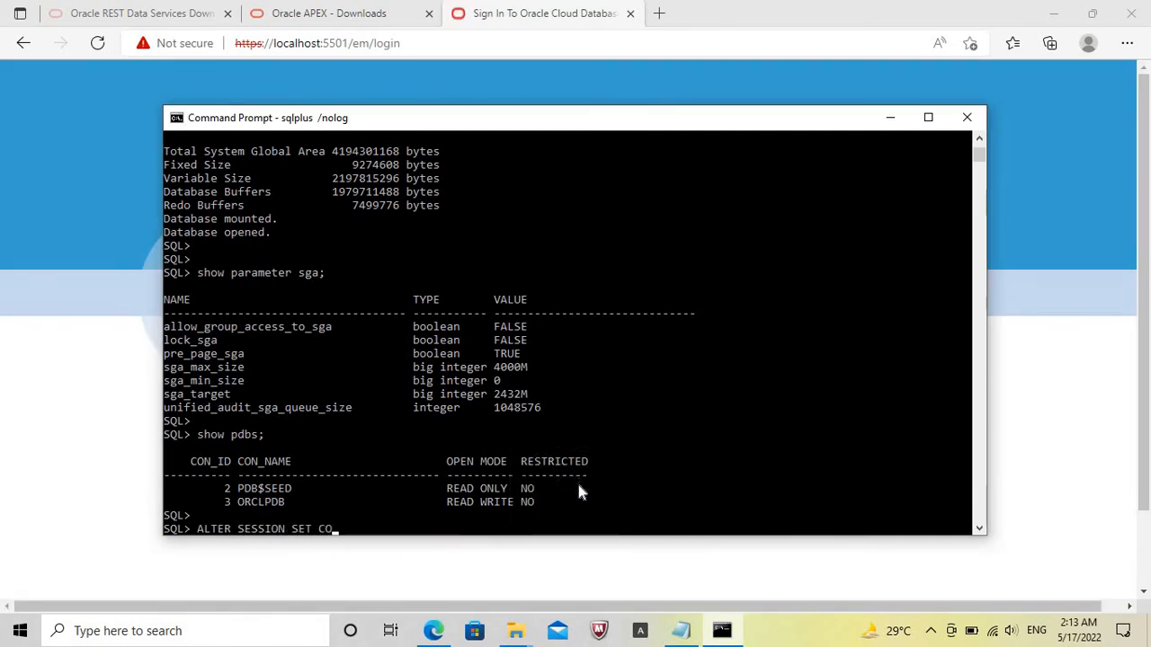
{"action": "type", "text": "NTAINER = ORCLPDB"}
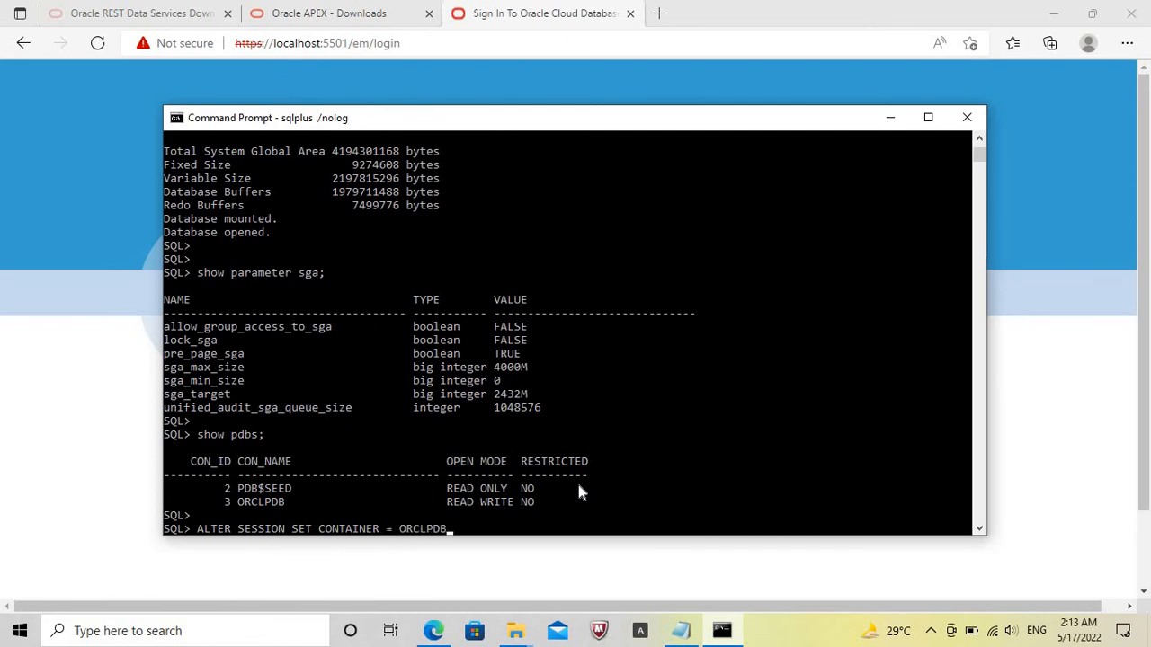
{"action": "type", "text": ";"}
{"action": "key", "text": "Return"}
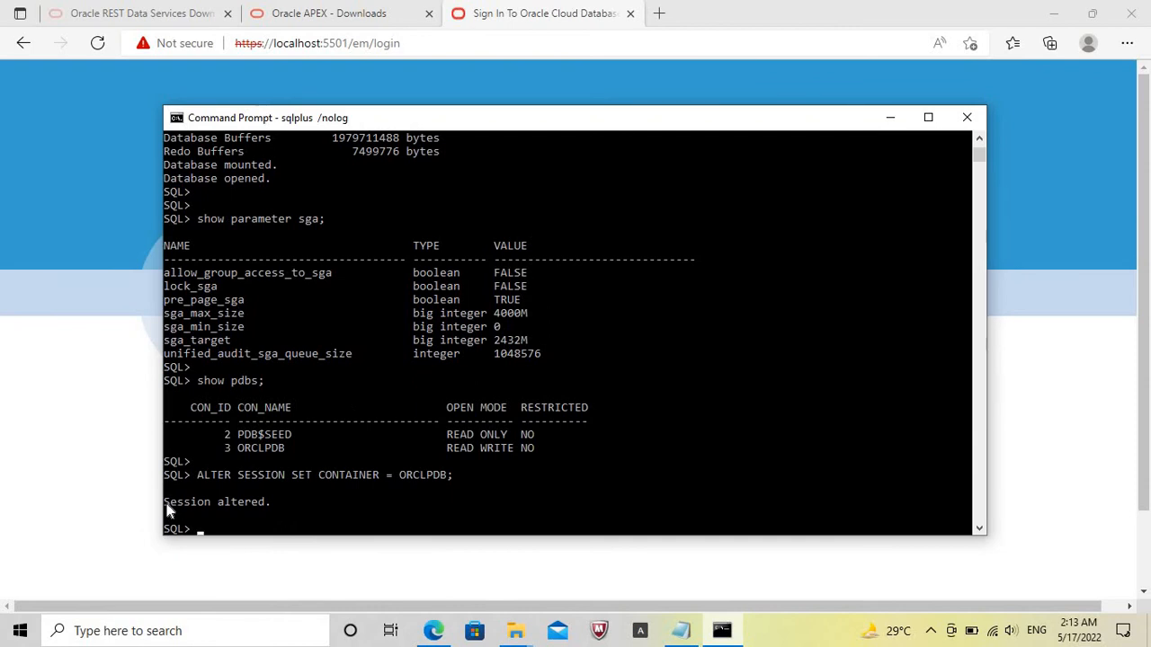
{"action": "left_click_drag", "start_coordinate": [166, 510], "coordinate": [277, 504]}
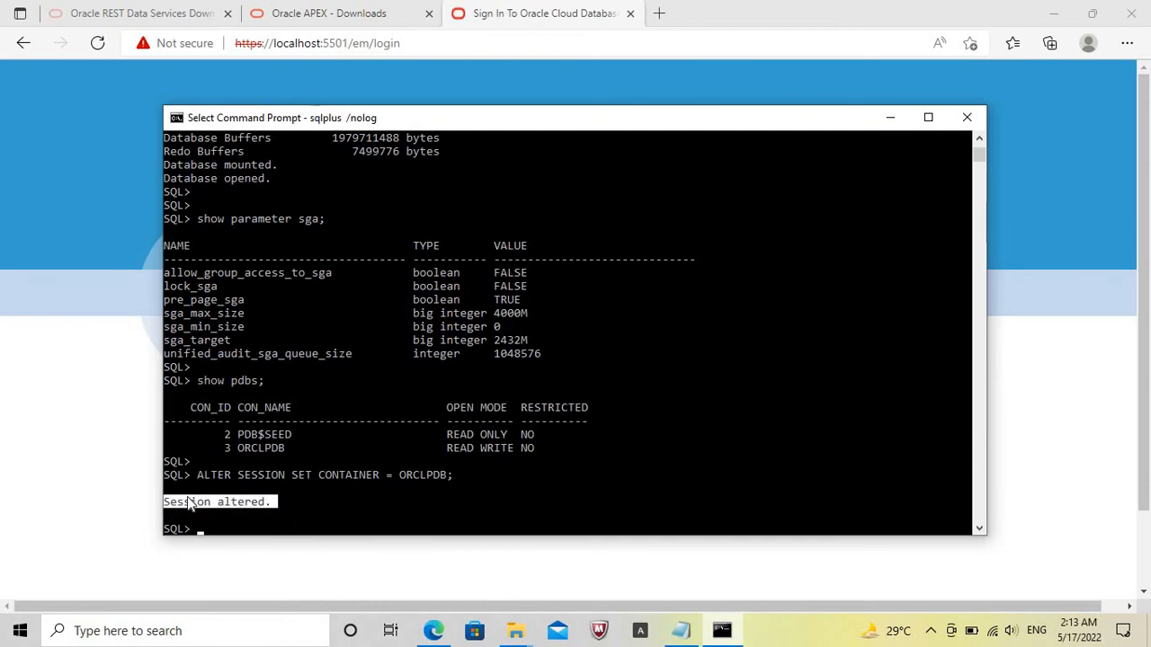
Switch to Microsoft Edge and log in to Enterprise Manager Database Express as sys with the account password, leaving the container name empty.
{"action": "left_click", "coordinate": [131, 500]}
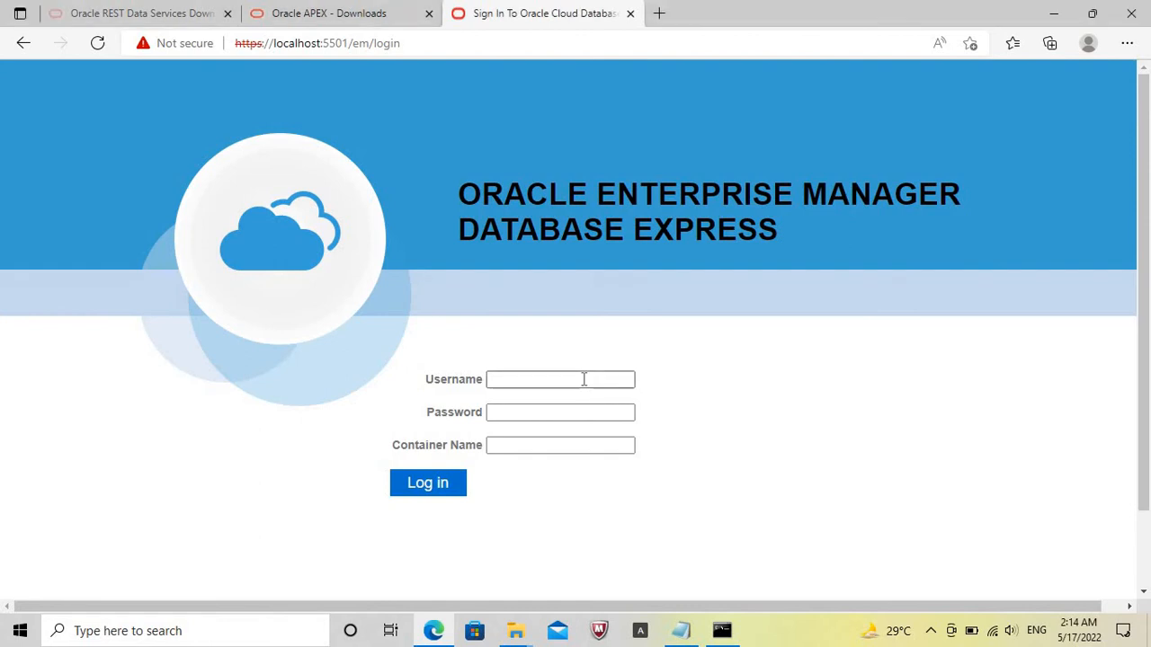
{"action": "left_click", "coordinate": [584, 379]}
{"action": "type", "text": "sys"}
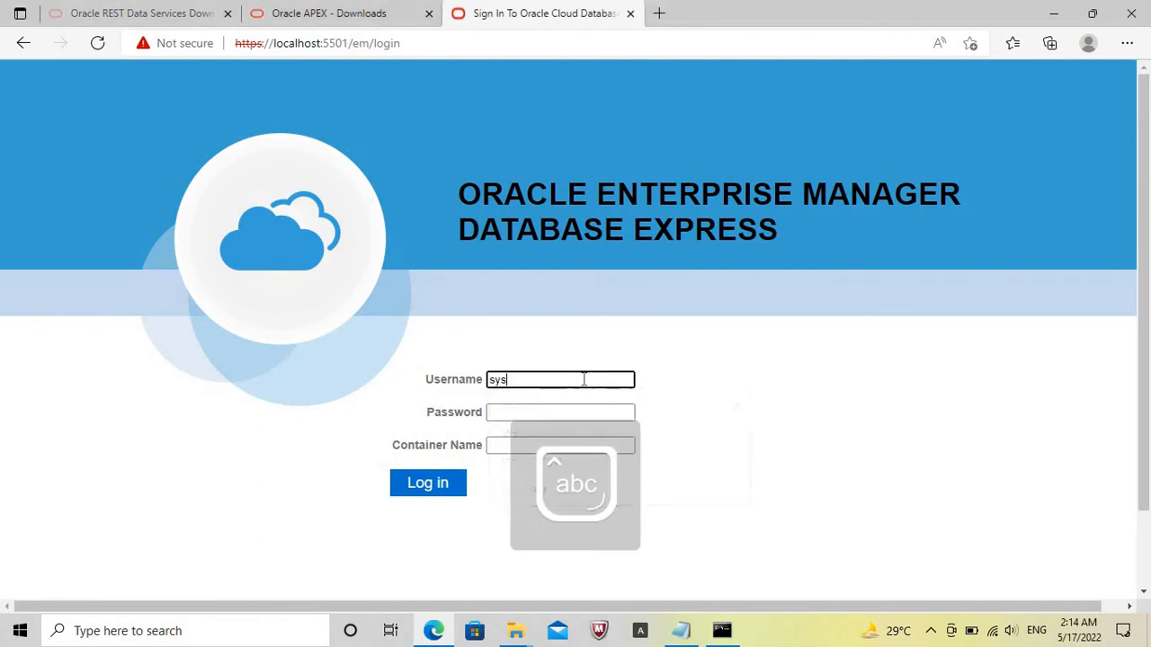
{"action": "key", "text": "Tab"}
{"action": "type", "text": "sys123"}
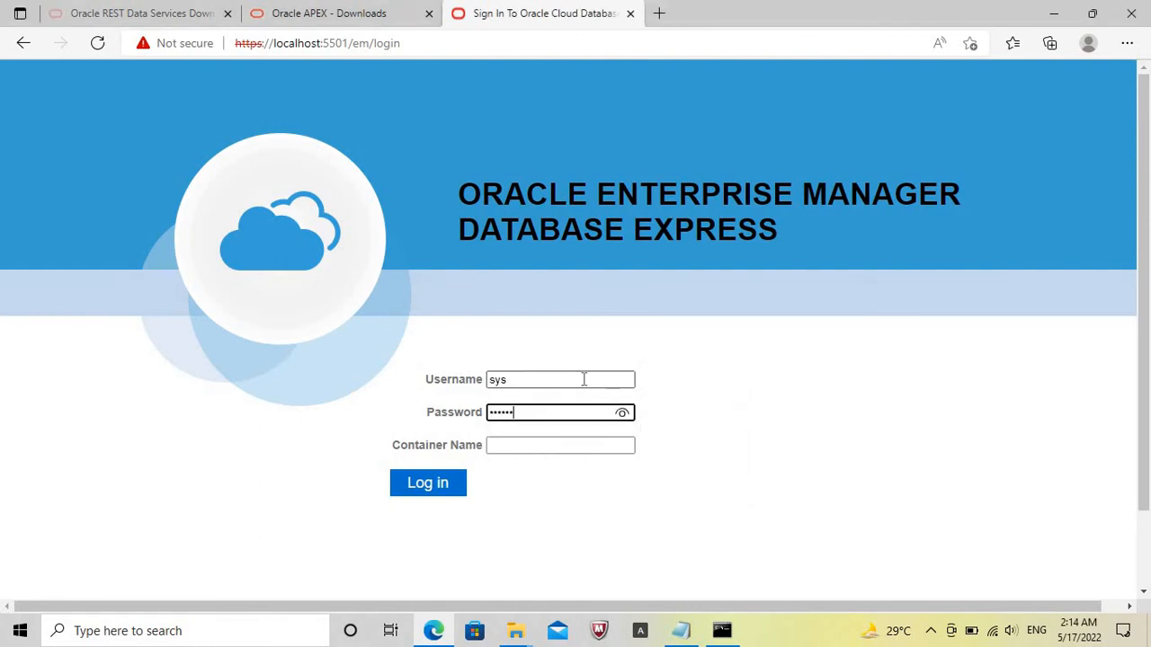
{"action": "key", "text": "BackSpace"}
{"action": "key", "text": "BackSpace"}
{"action": "key", "text": "BackSpace"}
{"action": "key", "text": "BackSpace"}
{"action": "key", "text": "BackSpace"}
{"action": "type", "text": "s"}
{"action": "left_click", "coordinate": [432, 484]}
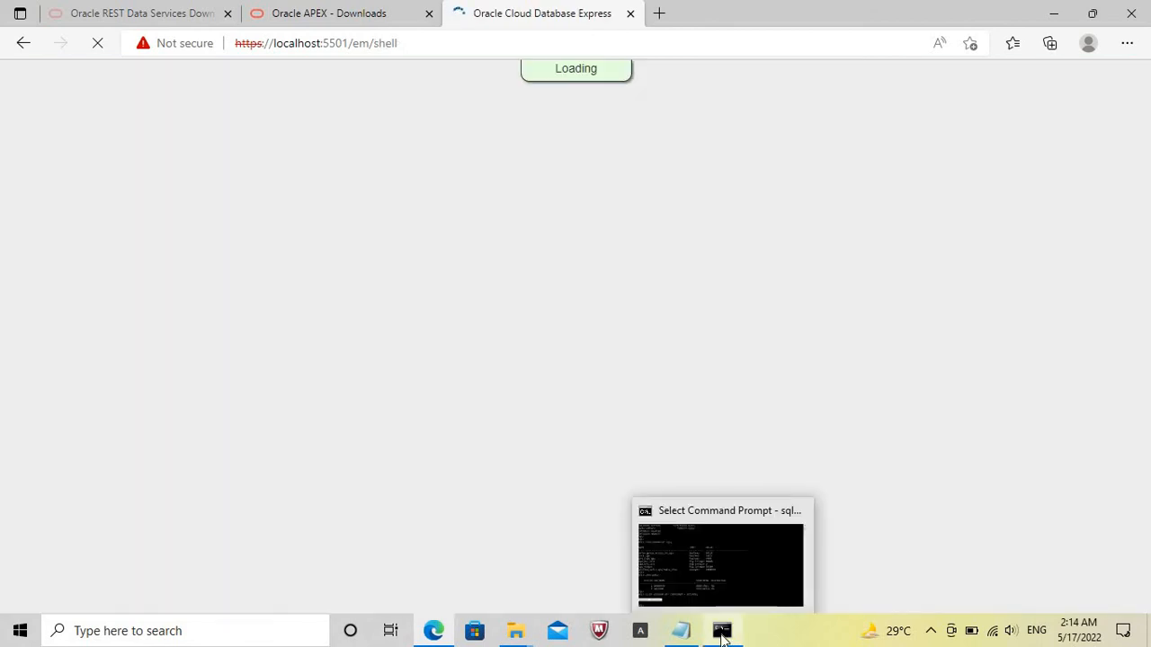
{"action": "left_click", "coordinate": [722, 637]}
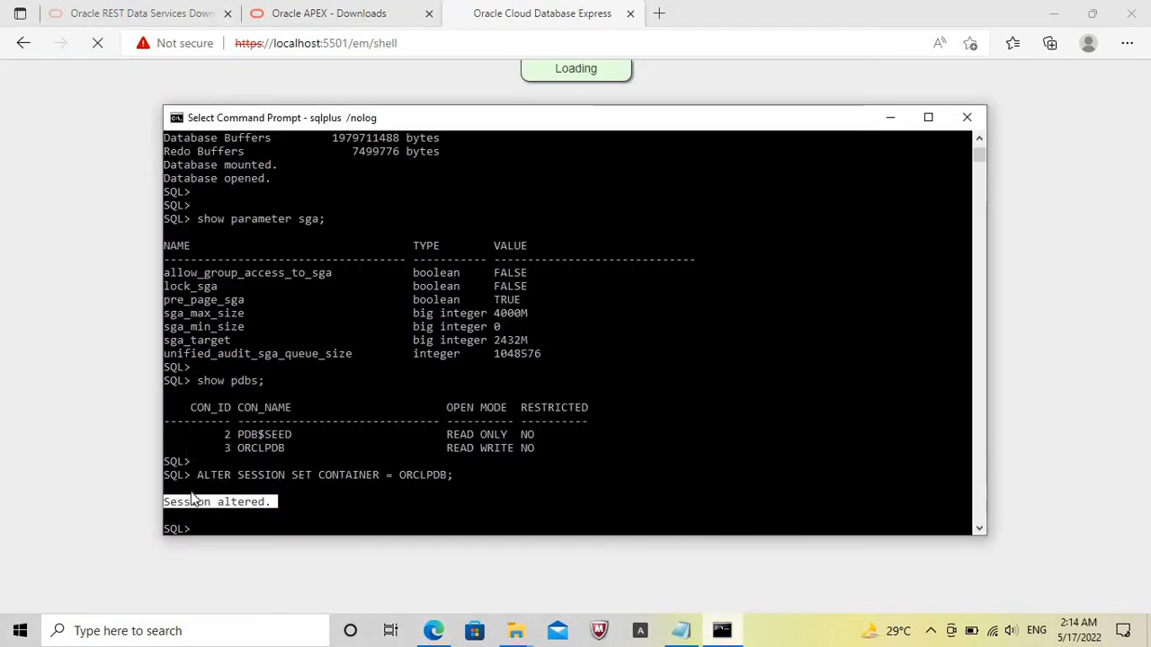
{"action": "left_click_drag", "start_coordinate": [197, 477], "coordinate": [452, 484]}
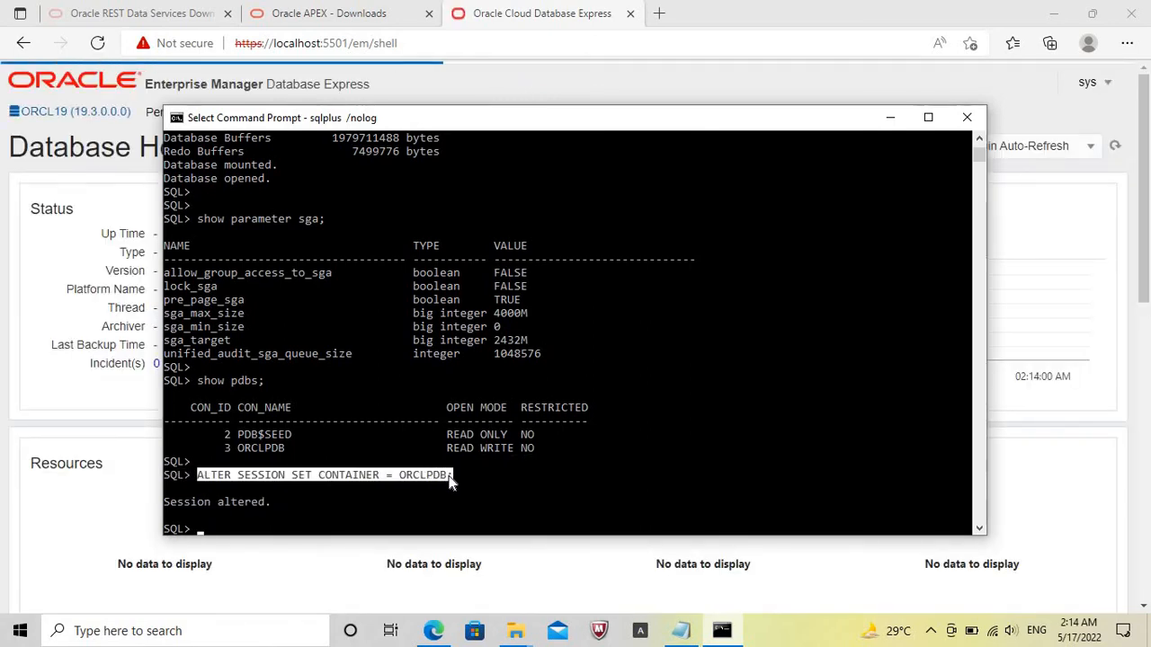
{"action": "key", "text": "ctrl+c"}
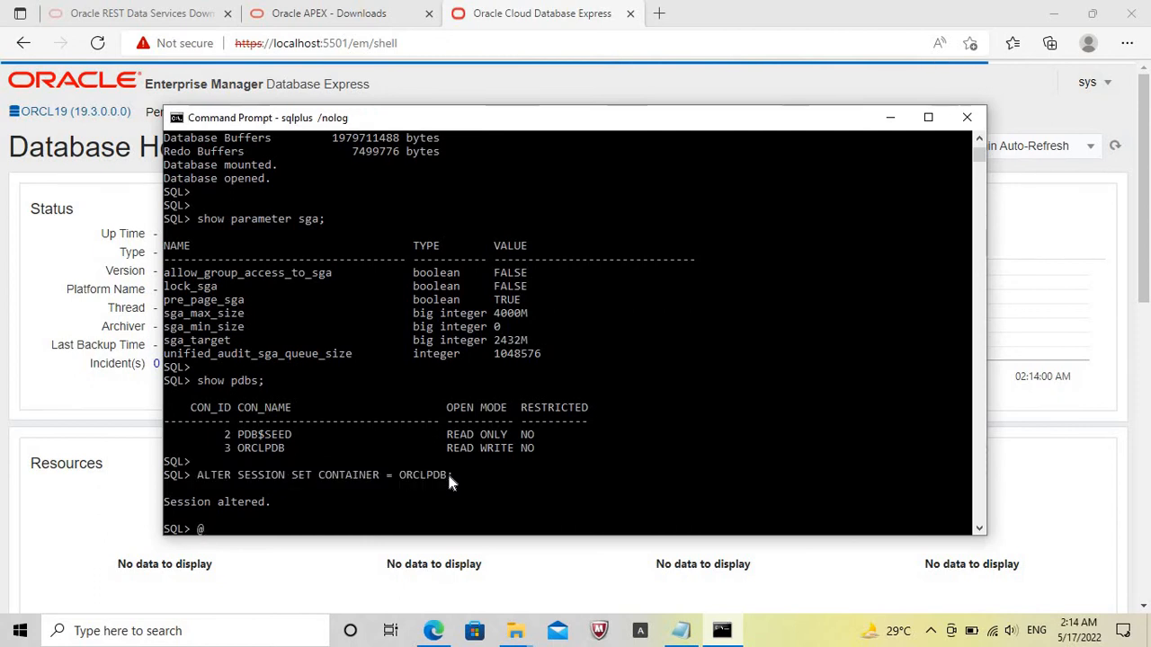
{"action": "type", "text": "@apexins sy"}
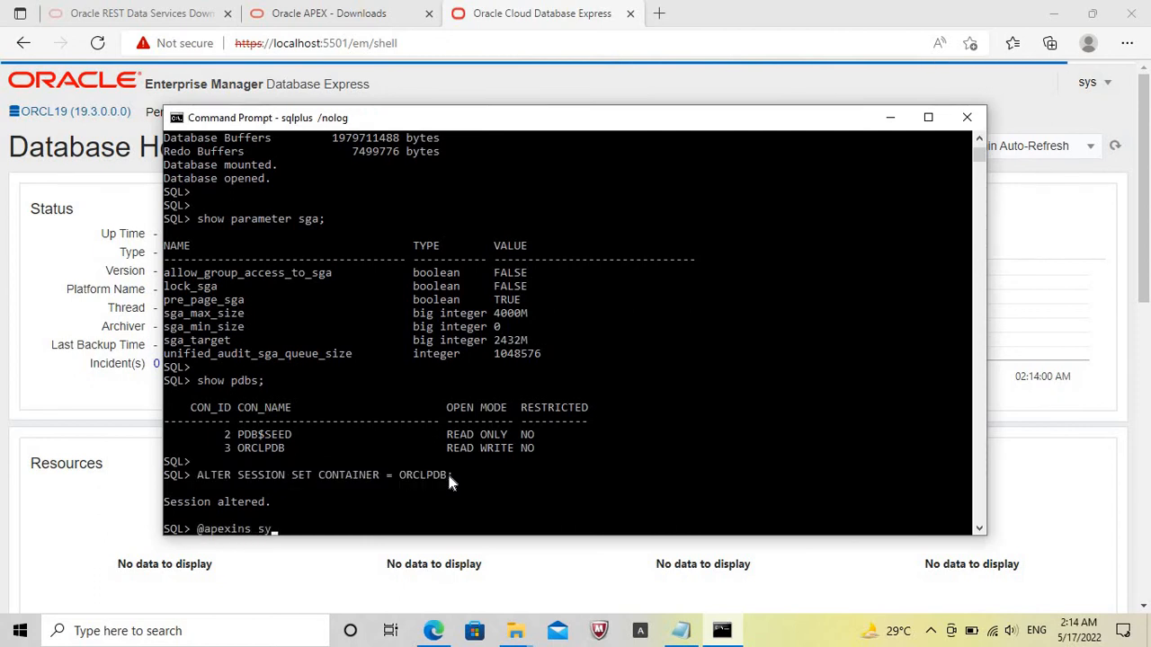
{"action": "left_click", "coordinate": [167, 507]}
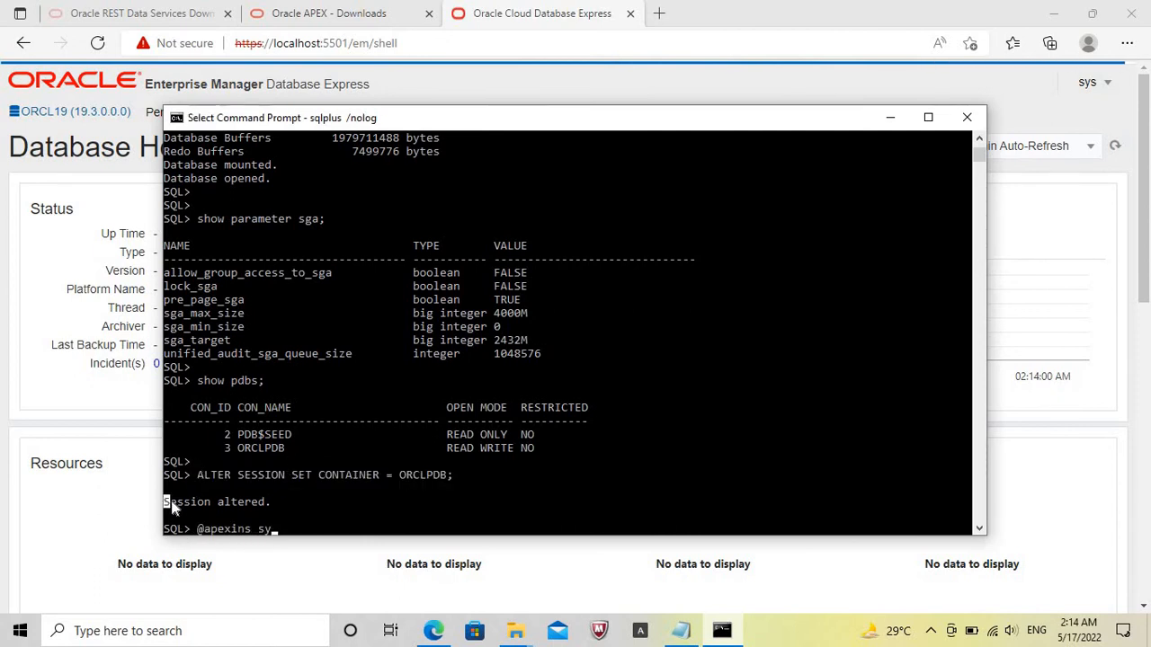
{"action": "left_click_drag", "start_coordinate": [266, 505], "coordinate": [270, 506]}
{"action": "type", "text": "saux"}
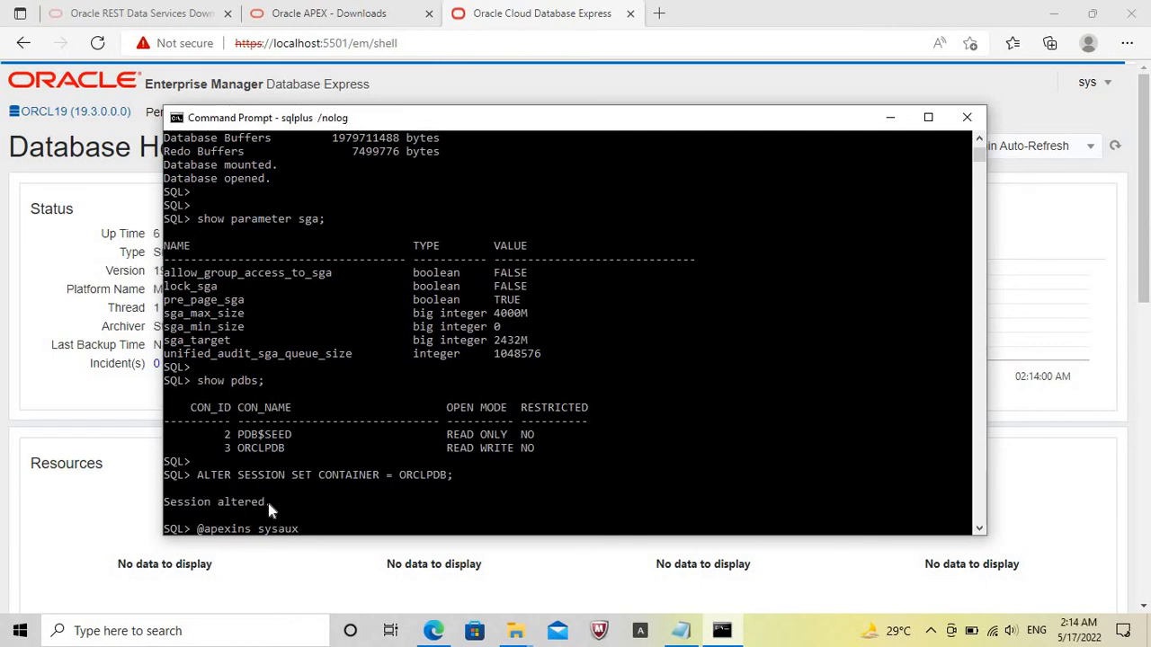
{"action": "type", "text": " sysaux "}
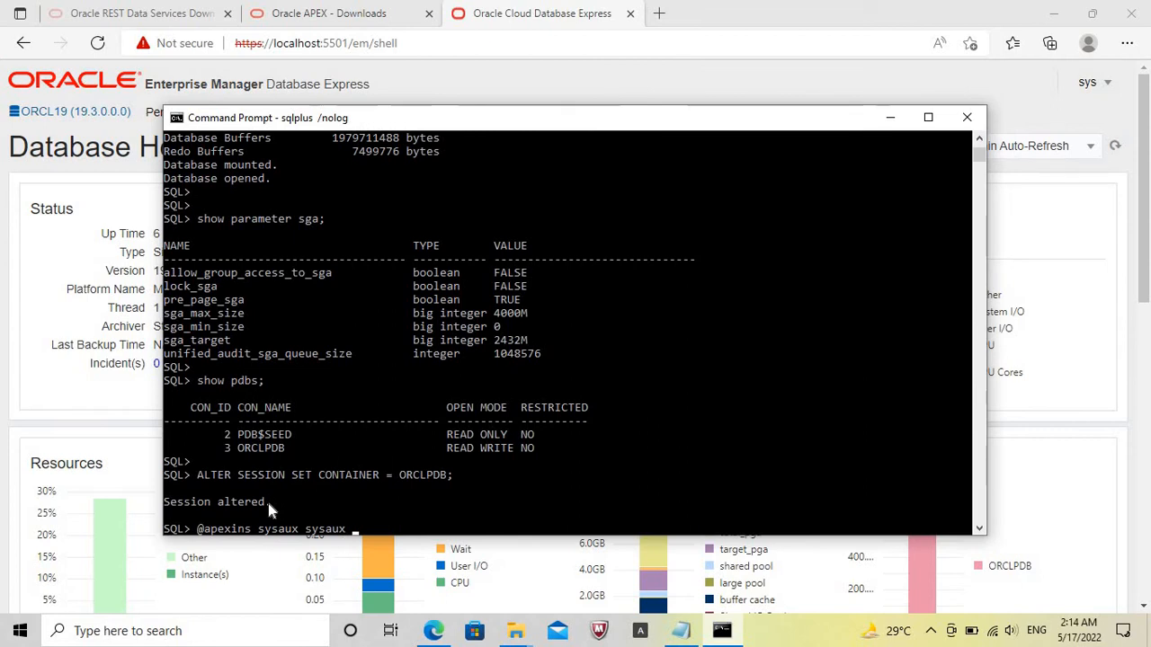
{"action": "type", "text": "temp /i/"}
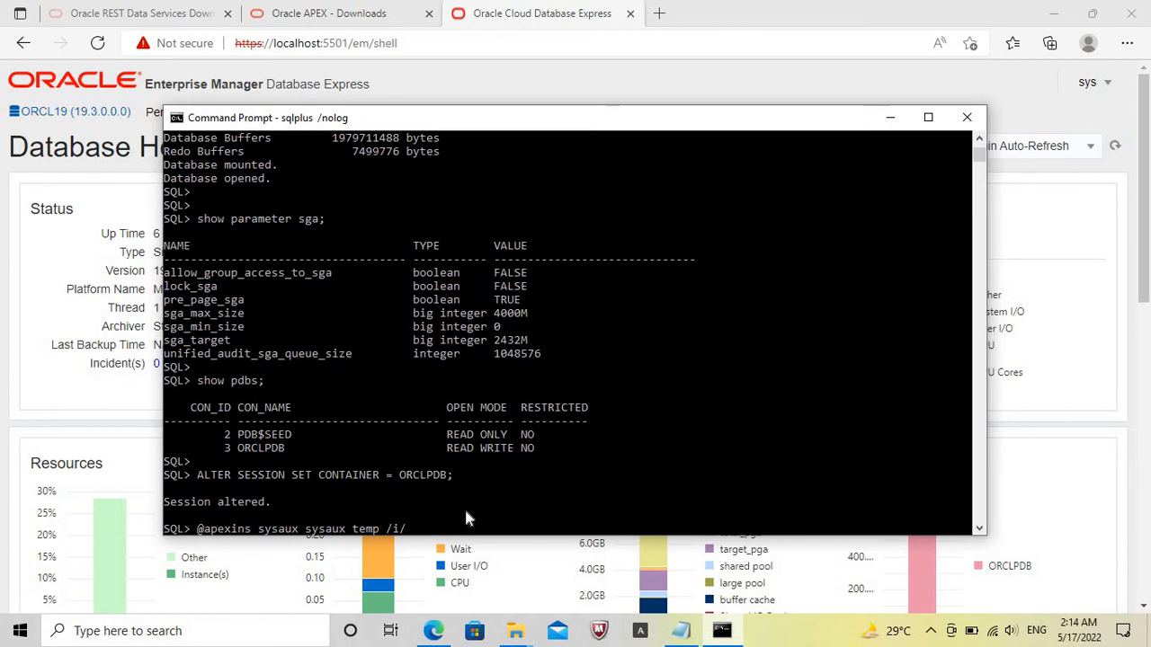
{"action": "key", "text": "Return"}
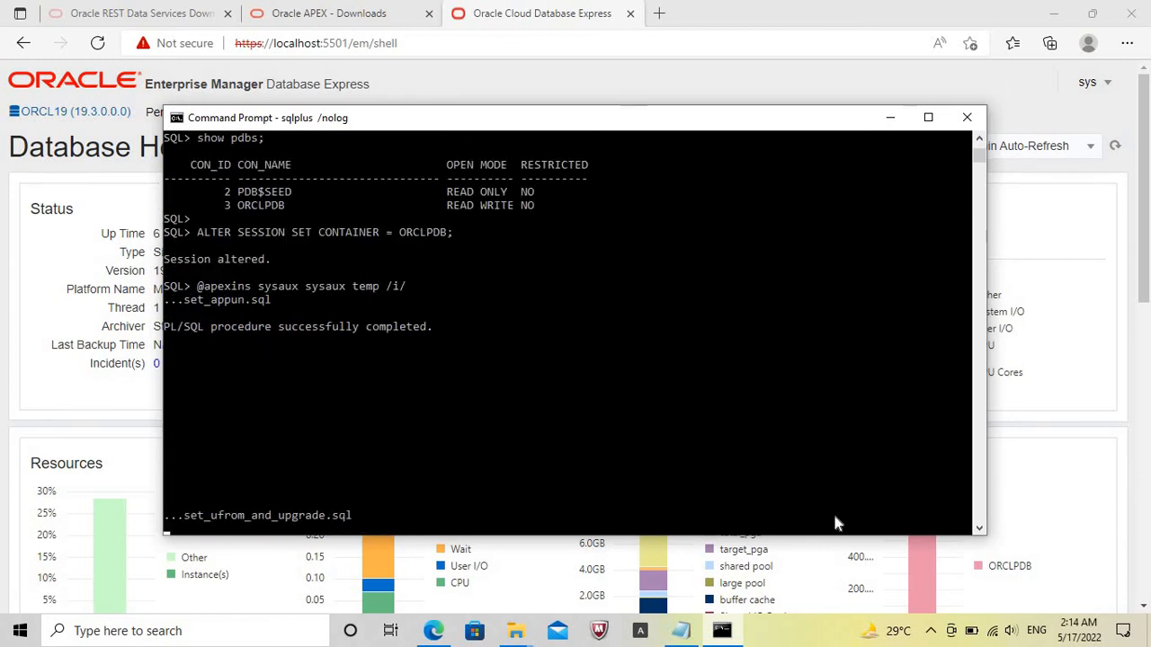
{"action": "left_click", "coordinate": [828, 640]}
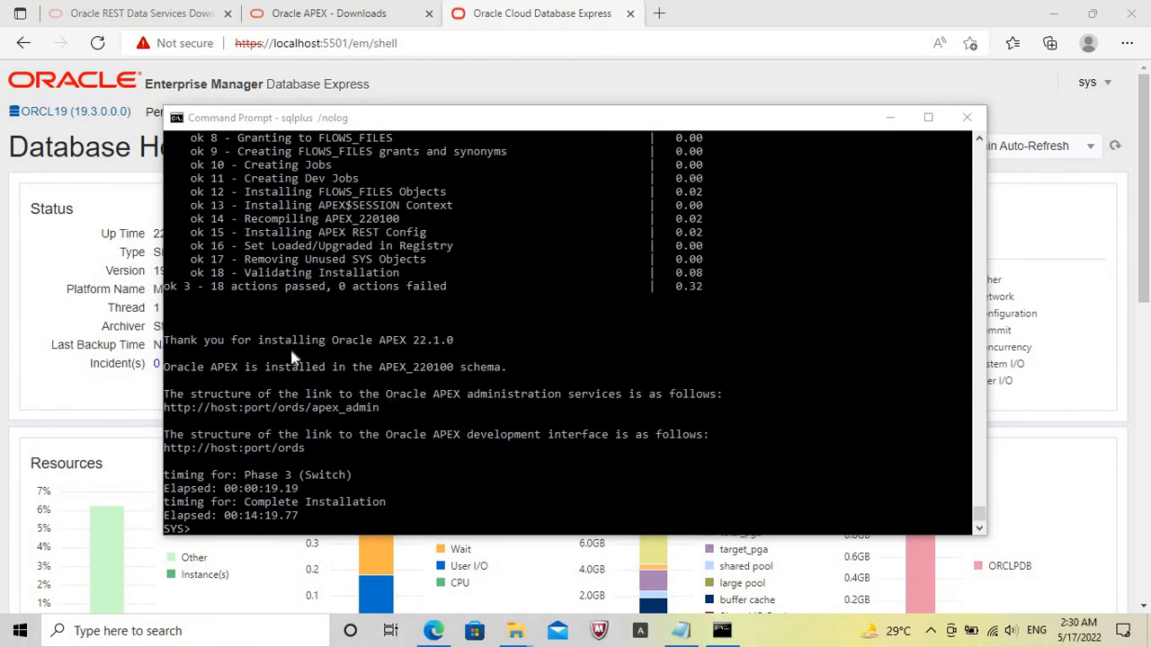
Review the APEX installation's closing message and check the current pluggable database with show pdbs;.
{"action": "left_click", "coordinate": [168, 340]}
{"action": "left_click_drag", "start_coordinate": [168, 340], "coordinate": [304, 338]}
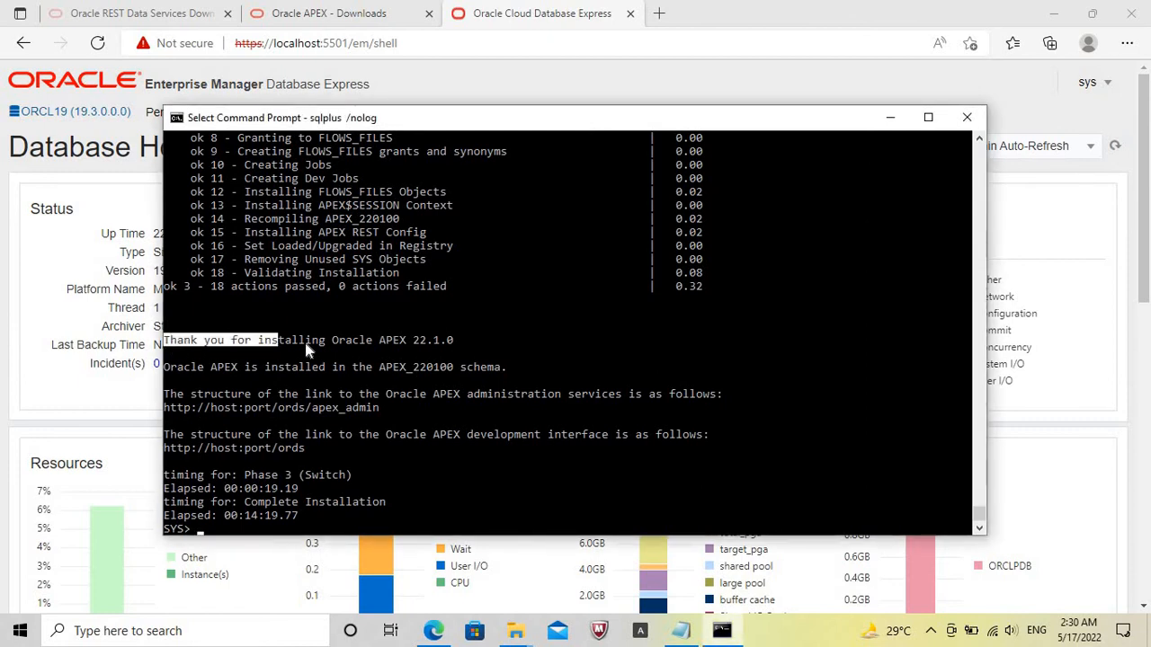
{"action": "key", "text": "Return"}
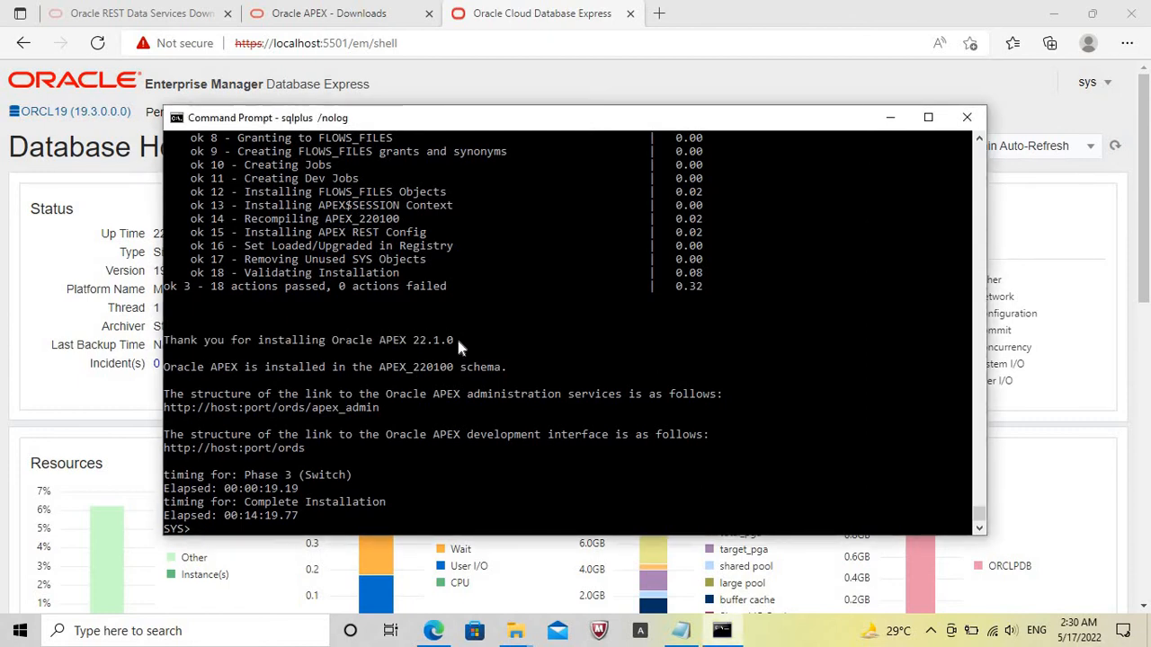
{"action": "key", "text": "Return"}
{"action": "key", "text": "Return"}
{"action": "type", "text": "showpdbs;"}
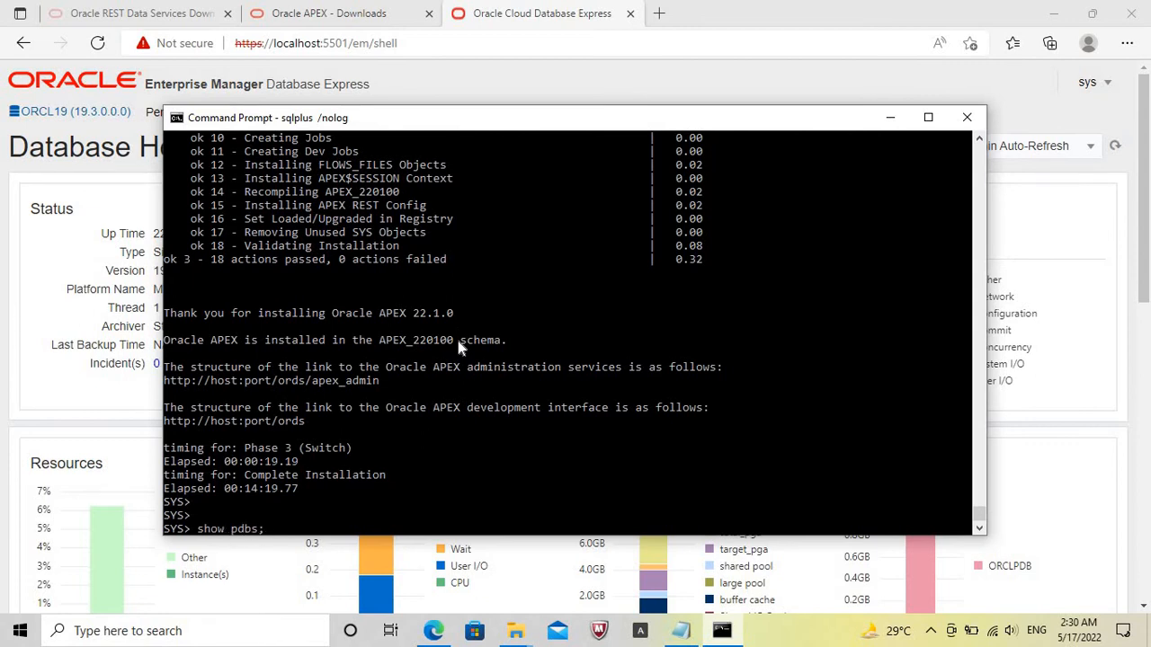
{"action": "key", "text": "Return"}
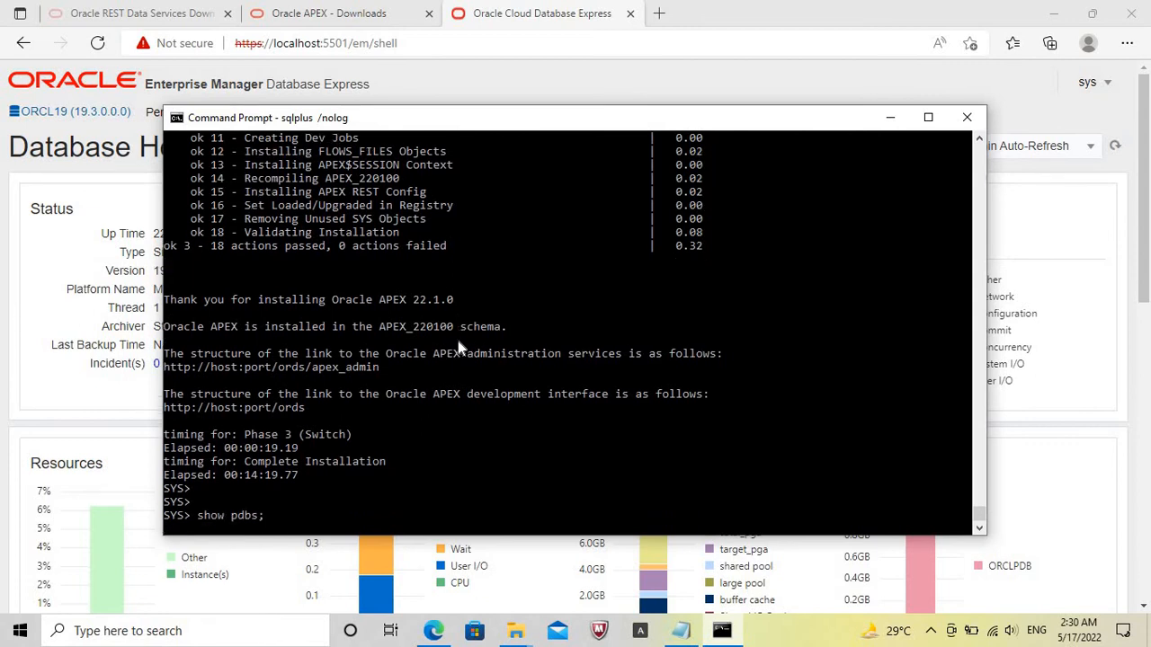
{"action": "type", "text": "@ap"}
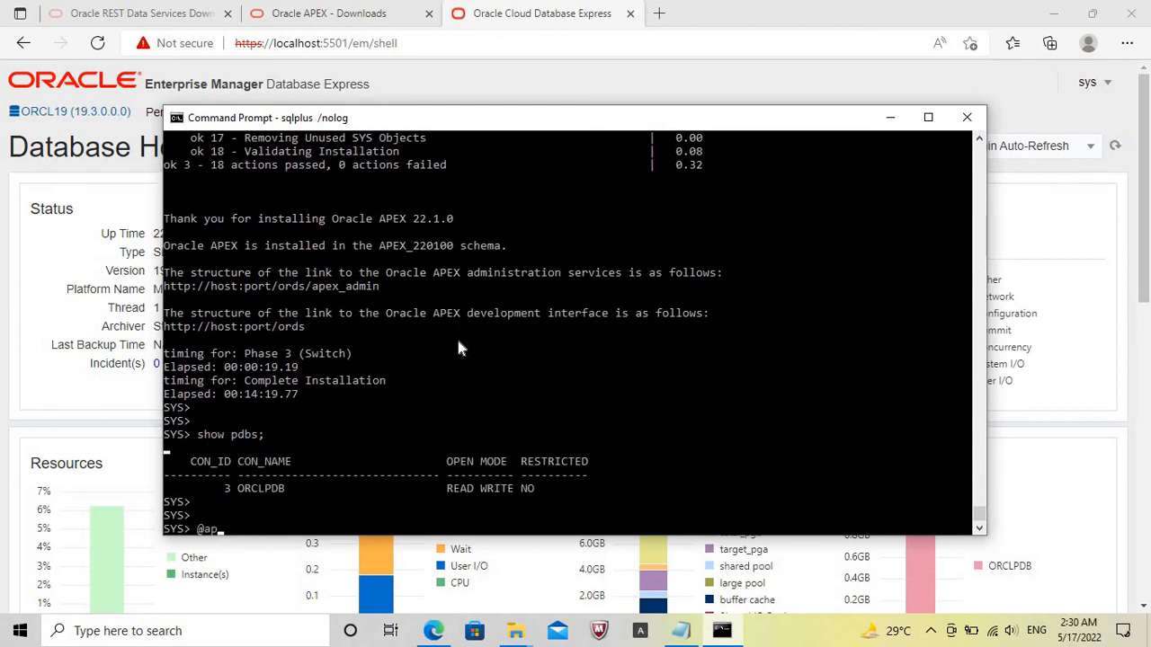
{"action": "type", "text": "xchpwd.sql"}
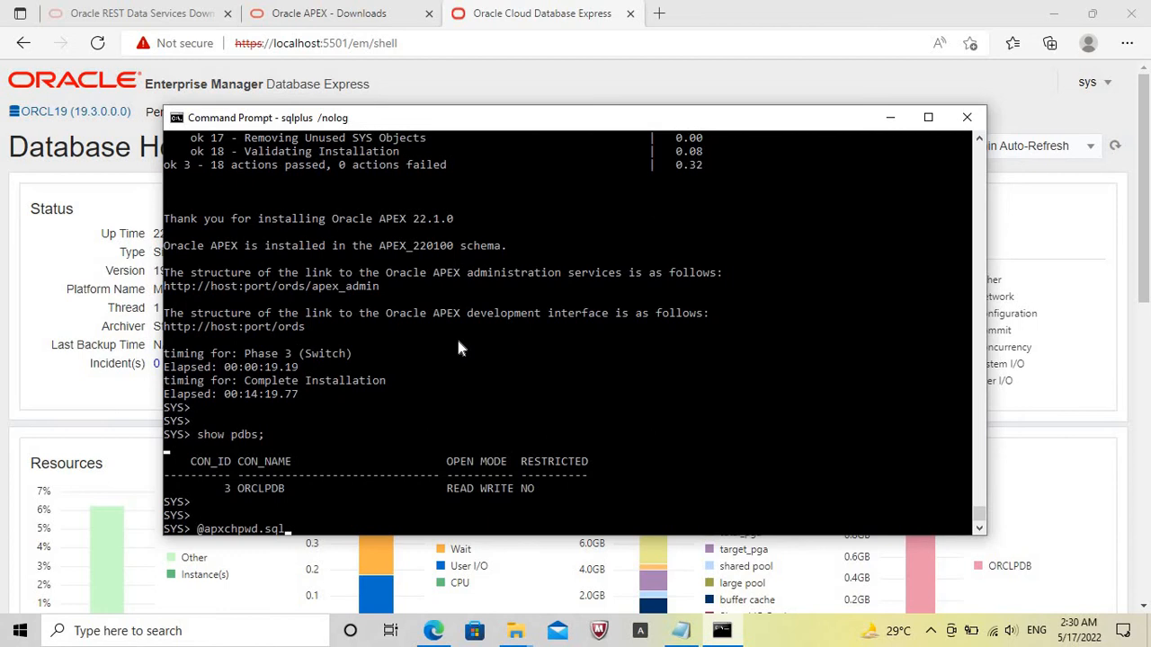
{"action": "key", "text": "Return"}
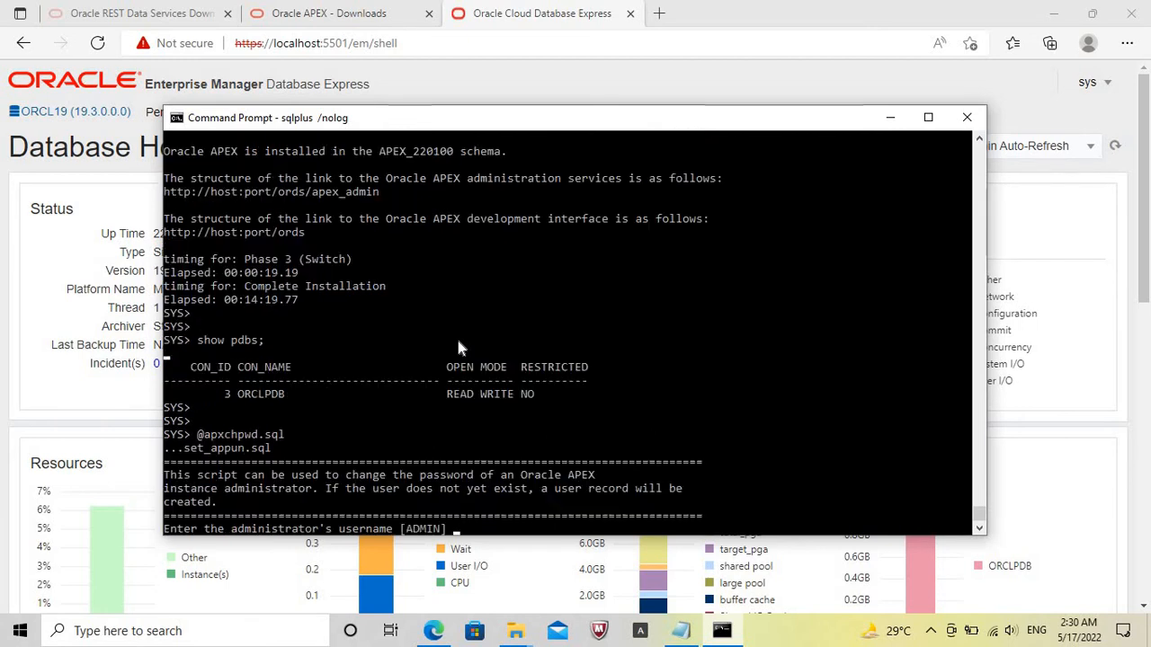
{"action": "key", "text": "Return"}
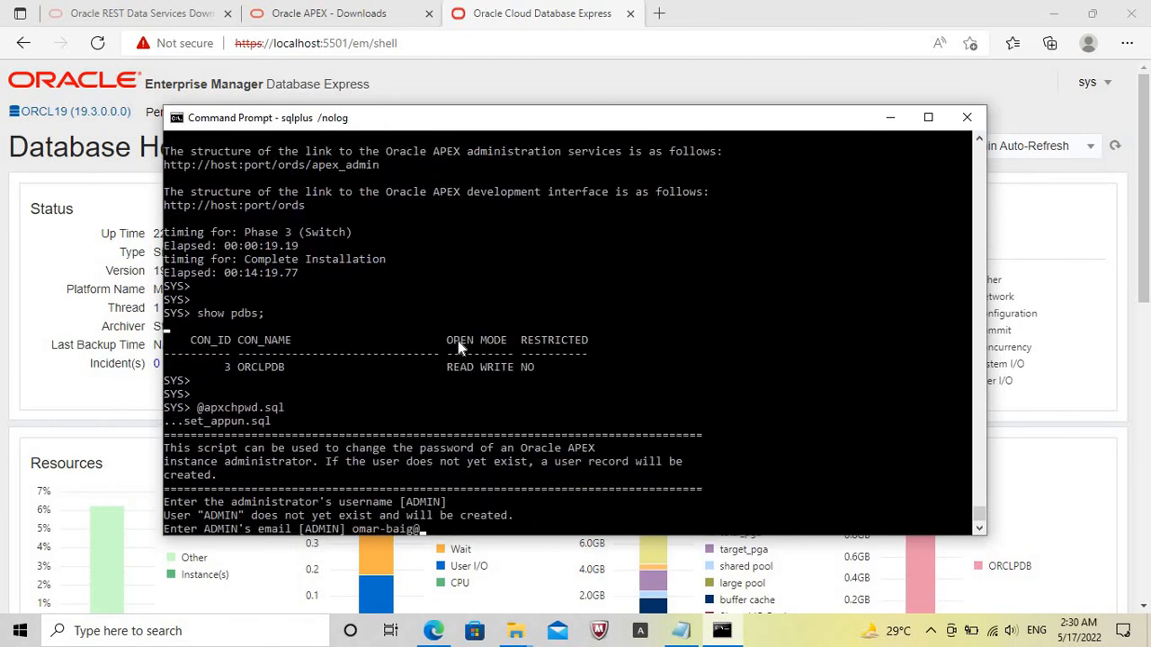
{"action": "key", "text": "Return"}
{"action": "key", "text": "Caps_Lock"}
{"action": "key", "text": "Caps_Lock"}
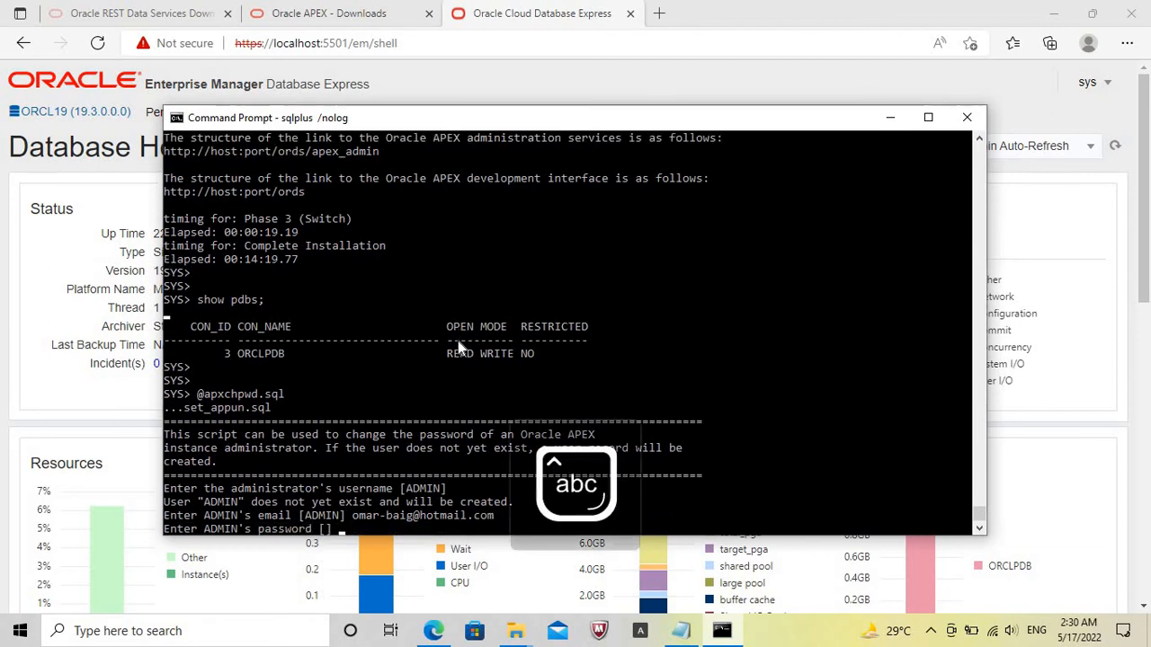
{"action": "key", "text": "Return"}
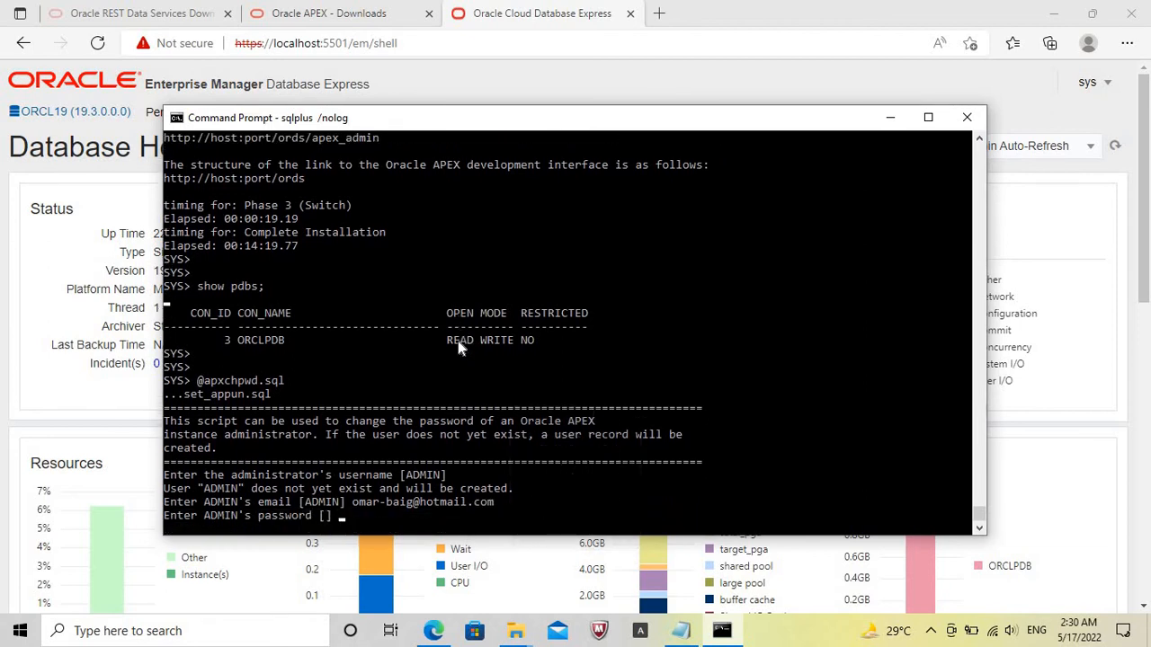
Unlock the APEX_PUBLIC_USER account and set its password with an ALTER USER ... IDENTIFIED BY ... ACCOUNT UNLOCK; statement.
{"action": "key", "text": "Caps_Lock"}
{"action": "type", "text": "ALTER U"}
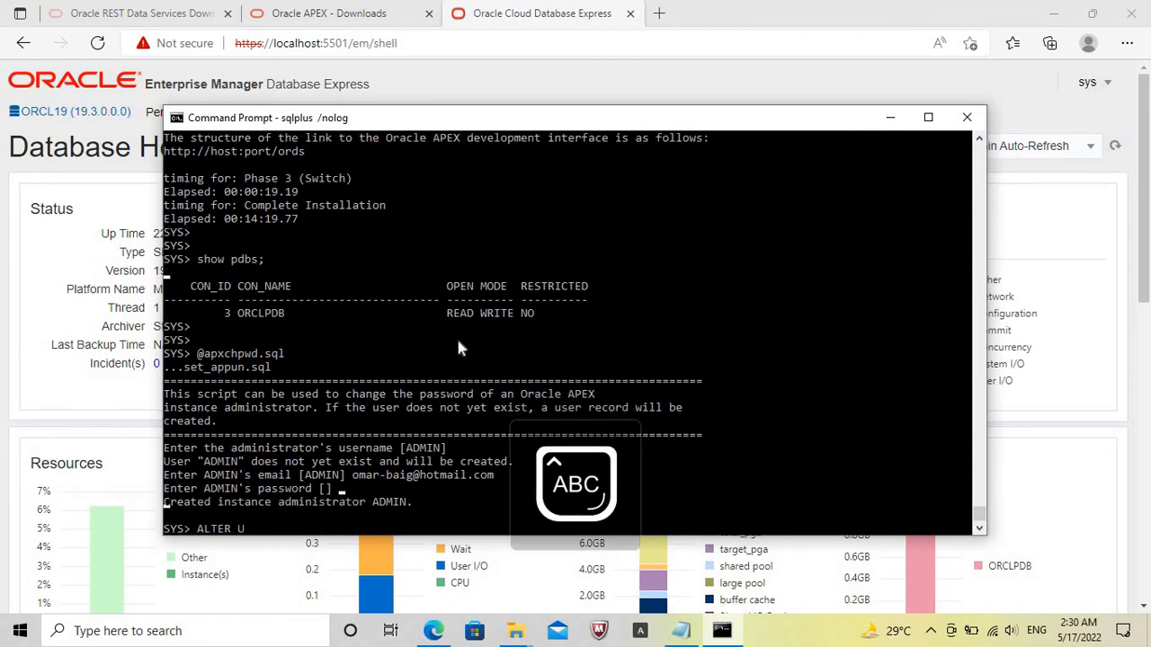
{"action": "type", "text": "SER APEX"}
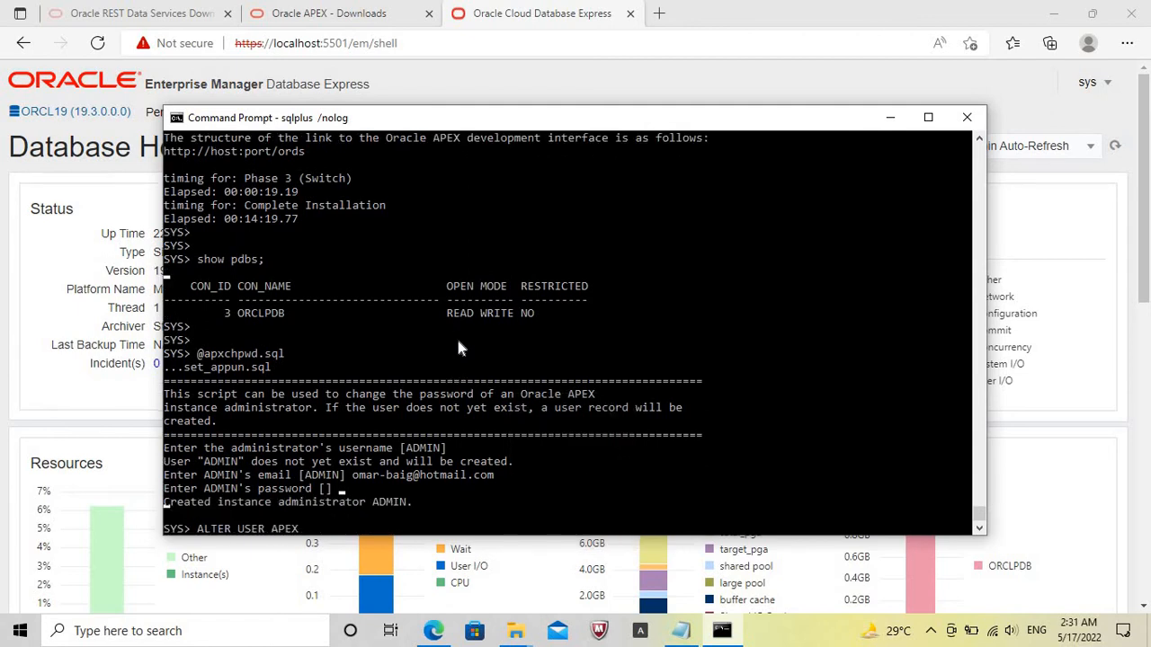
{"action": "type", "text": "_PUBLIC_USER IDENTIF"}
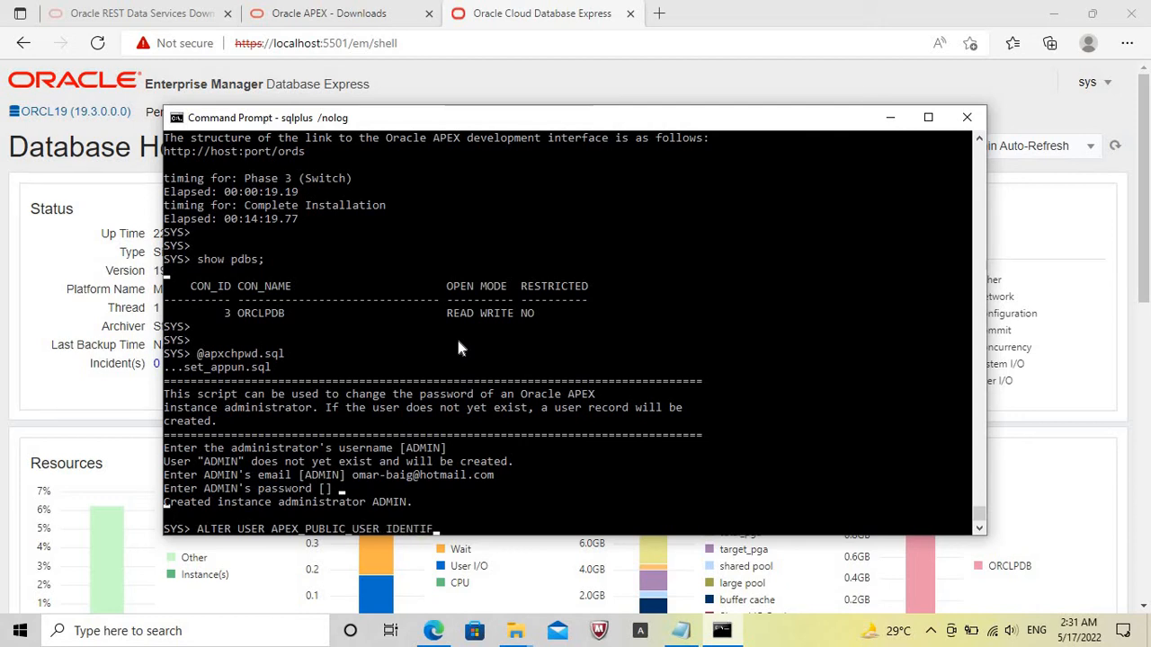
{"action": "type", "text": "IED BY"}
{"action": "key", "text": "Caps_Lock"}
{"action": "type", "text": "oracle"}
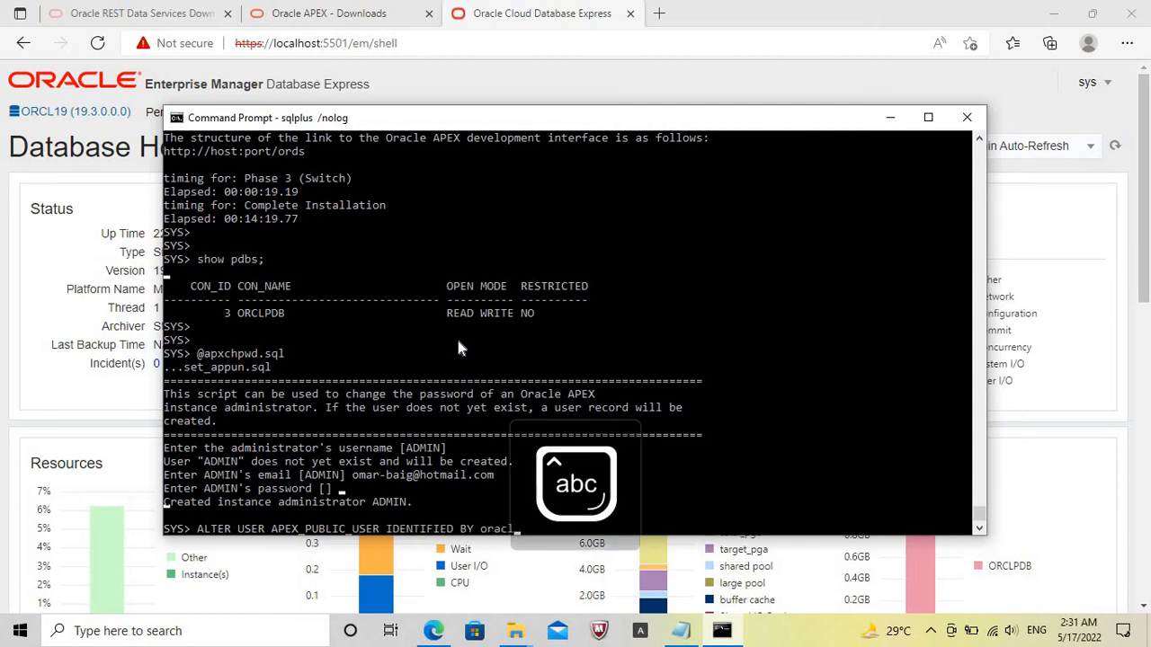
{"action": "key", "text": "Caps_Lock"}
{"action": "type", "text": "ACCOUNT U"}
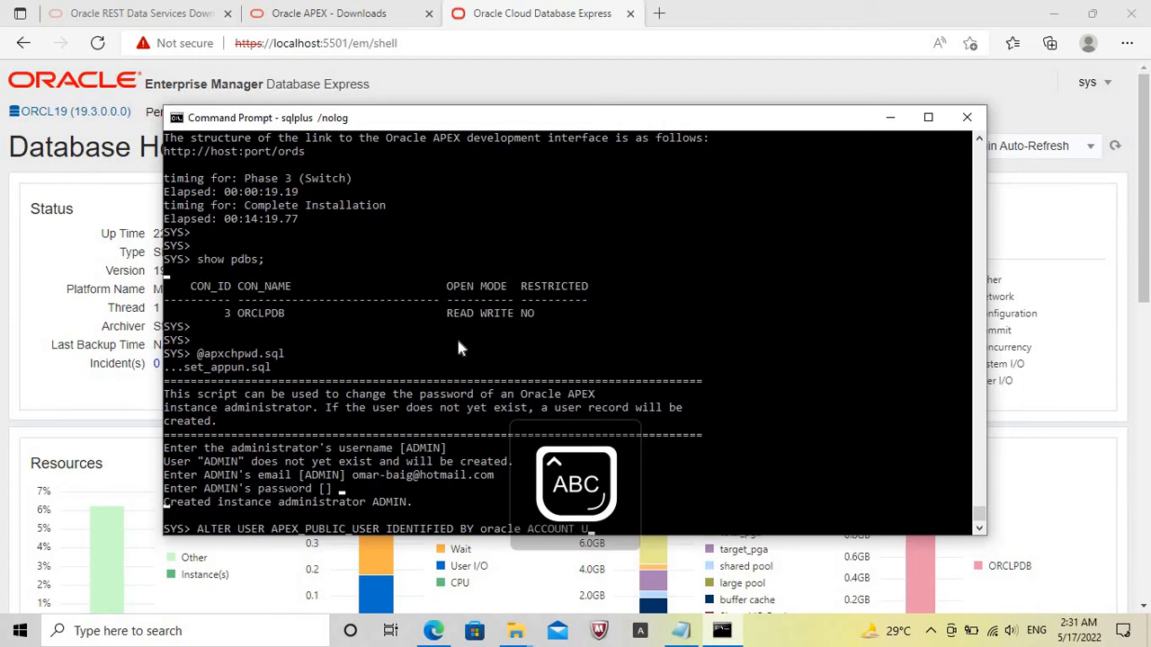
{"action": "type", "text": "NLOCK;"}
{"action": "key", "text": "Return"}
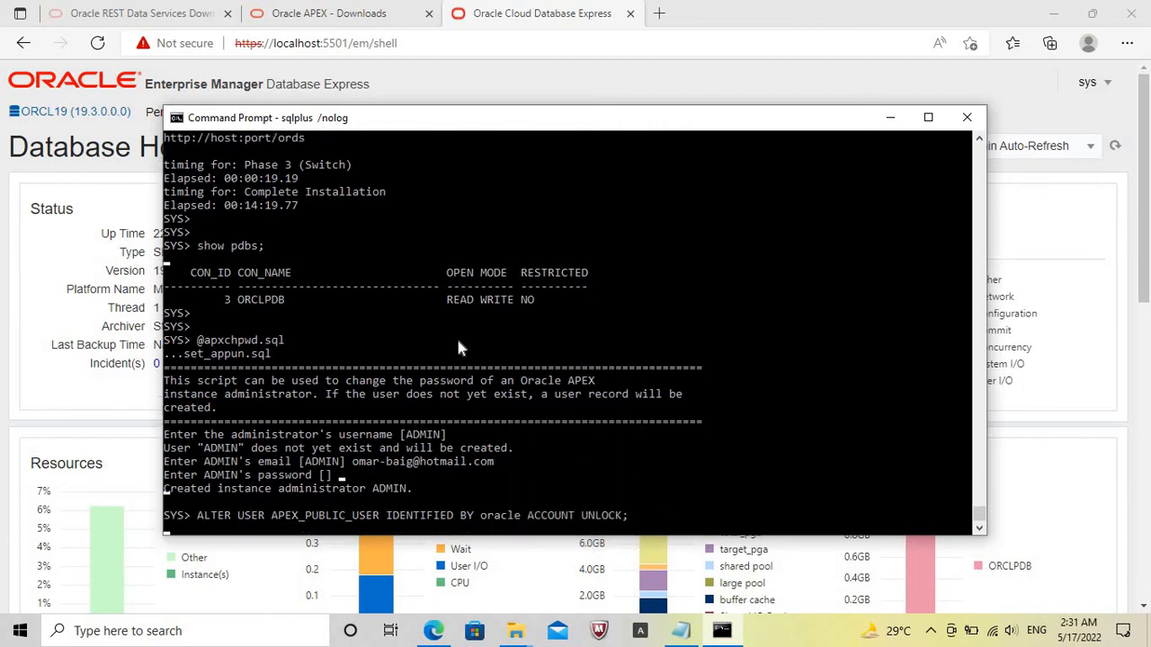
Check the session's current pluggable database again with show pdbs;.
{"action": "key", "text": "Caps_Lock"}
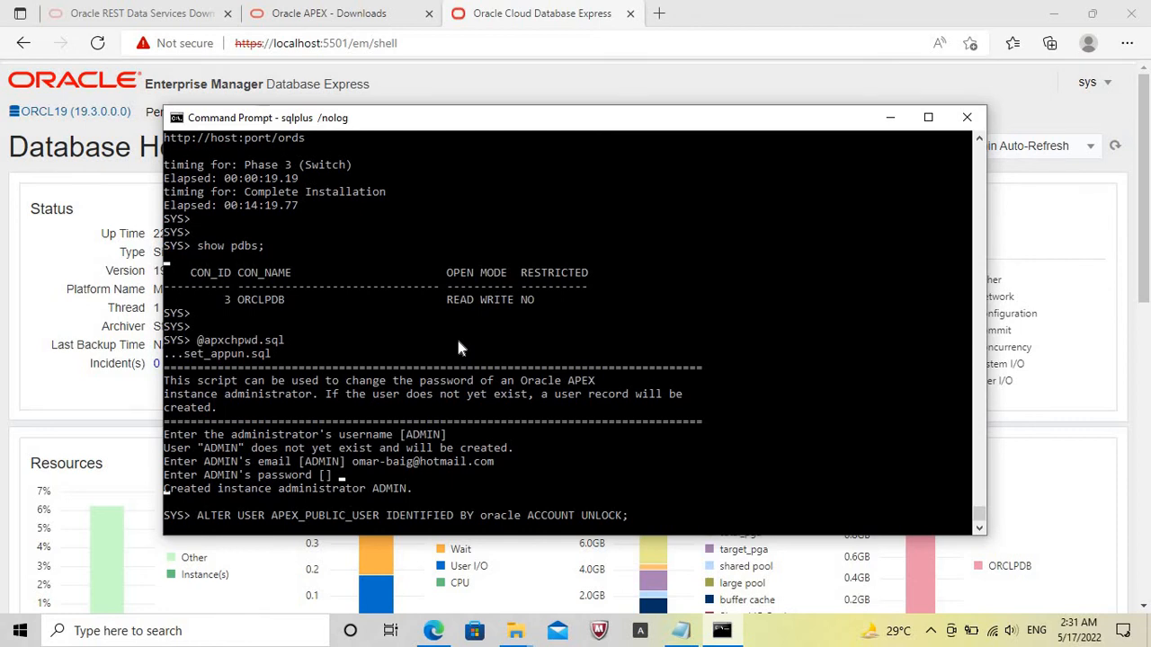
{"action": "key", "text": "Return"}
{"action": "type", "text": "show pdbs;"}
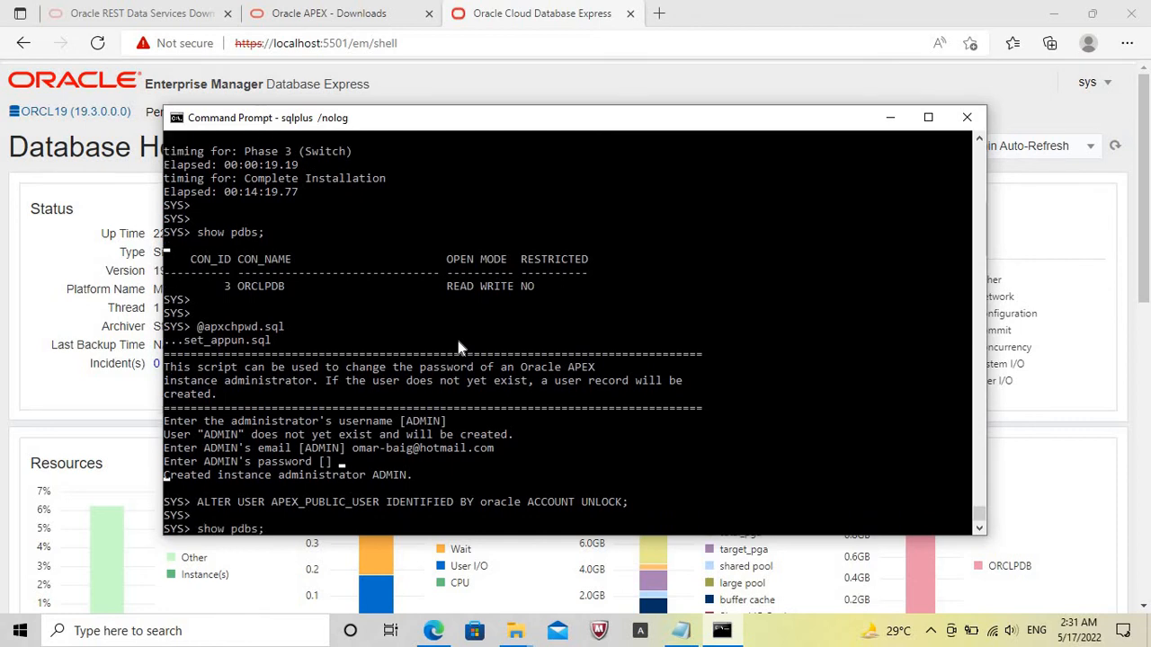
{"action": "key", "text": "Return"}
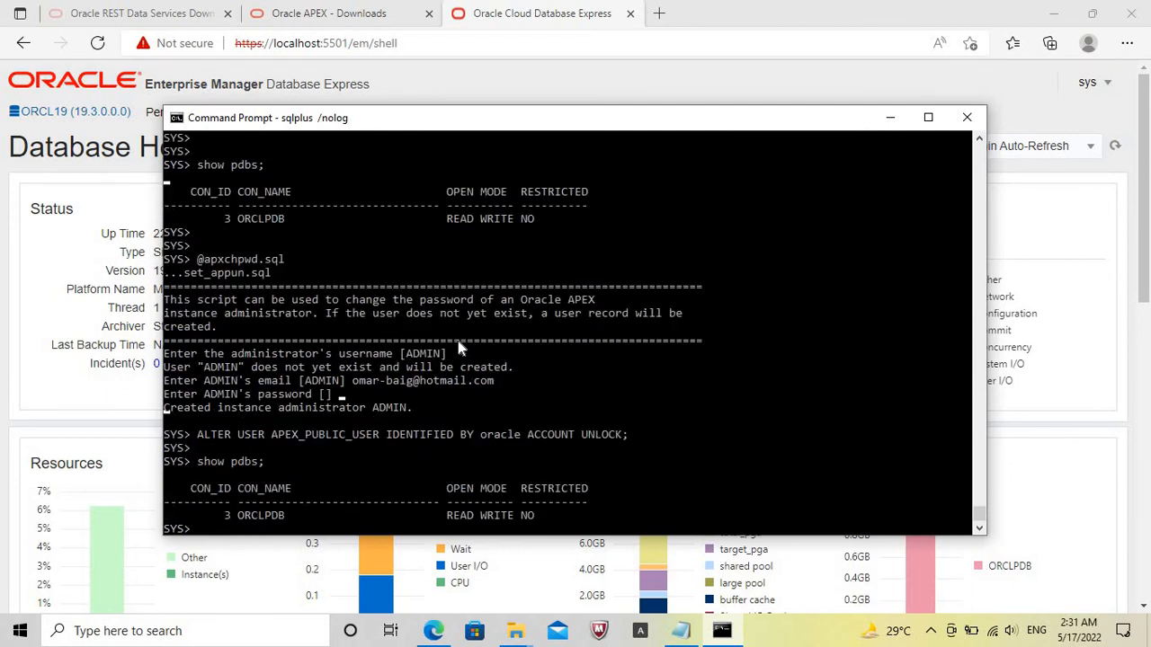
{"action": "key", "text": "Return"}
{"action": "type", "text": "@apex"}
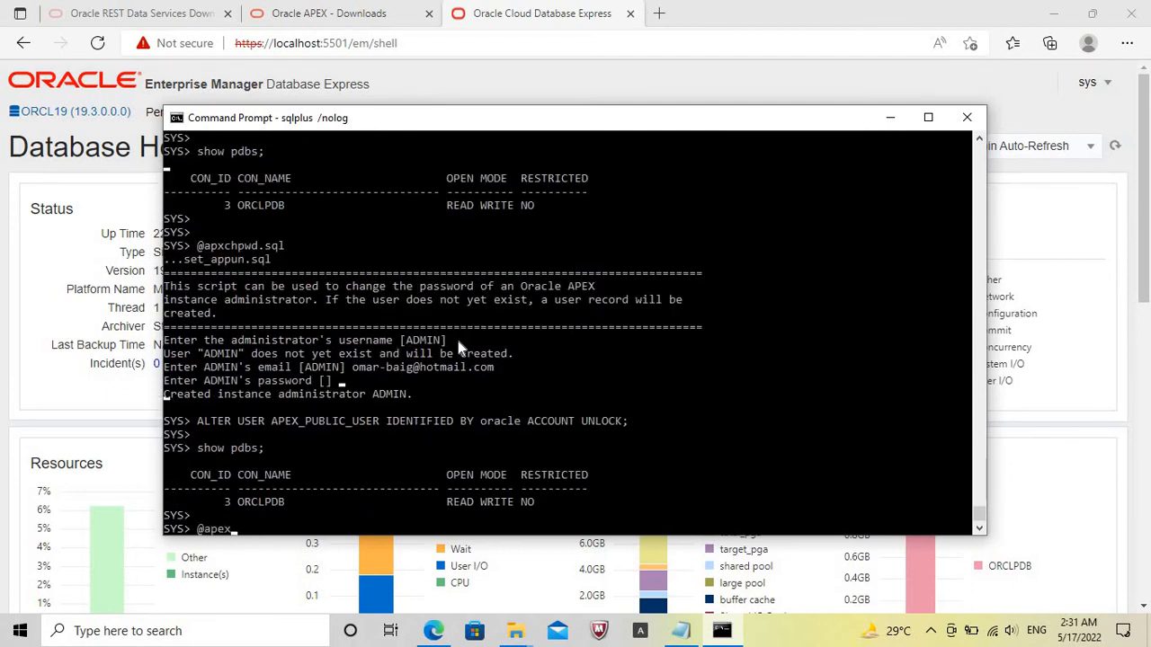
{"action": "type", "text": "_RE"}
{"action": "key", "text": "BackSpace"}
{"action": "type", "text": "rest_config.sql"}
{"action": "key", "text": "Return"}
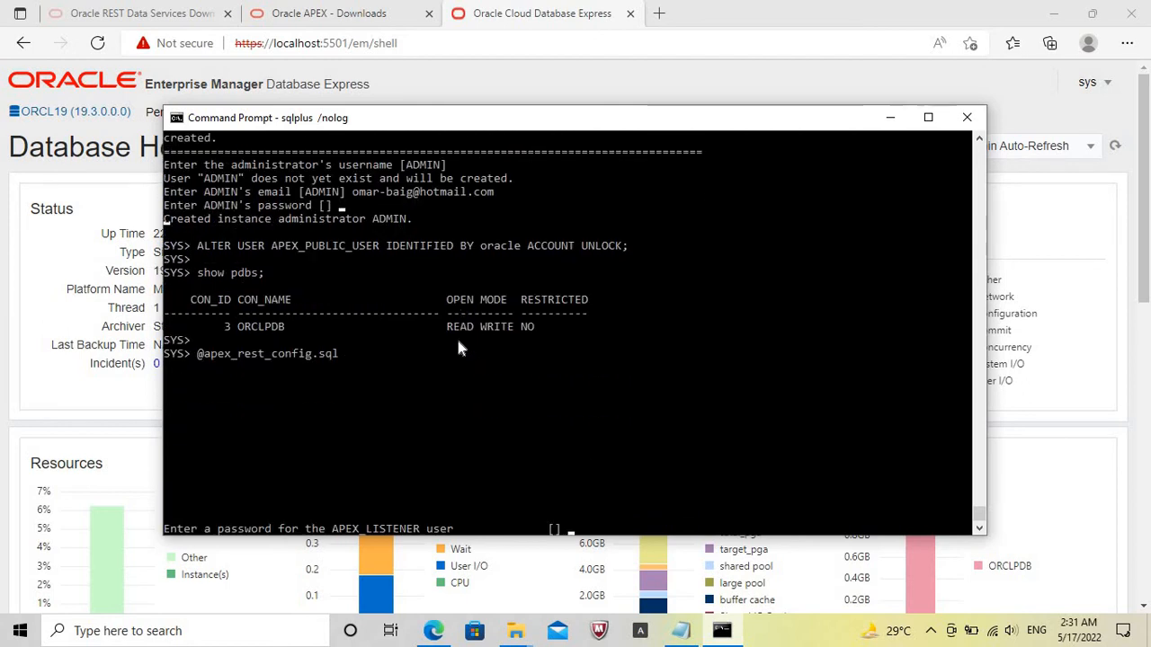
{"action": "key", "text": "Return"}
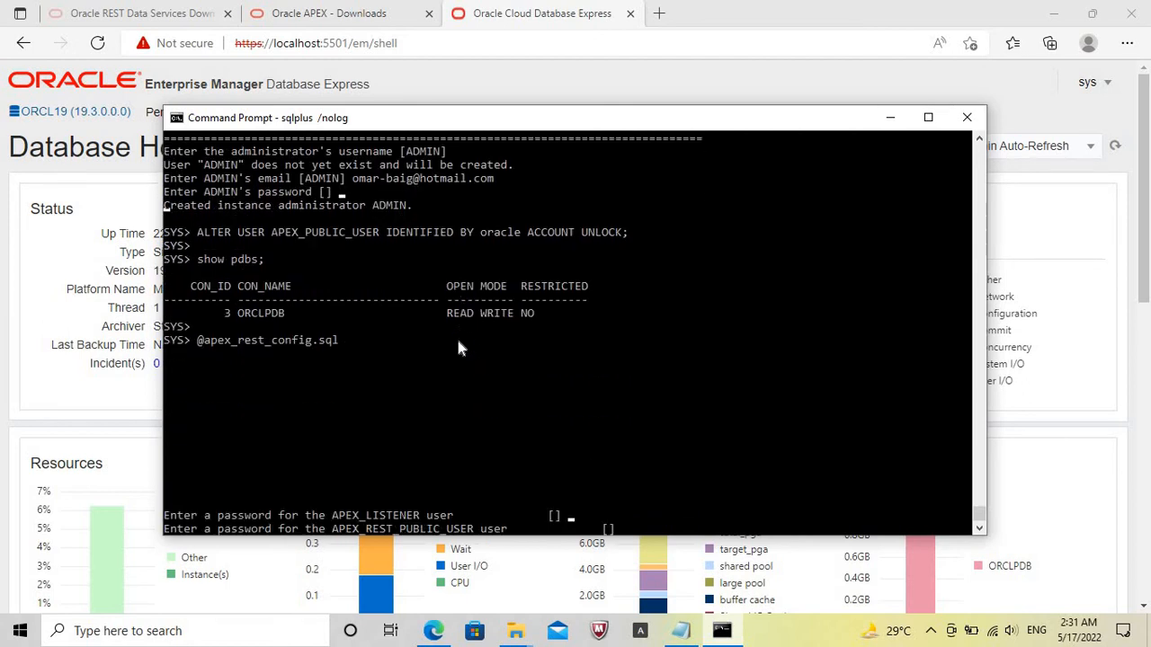
{"action": "key", "text": "Return"}
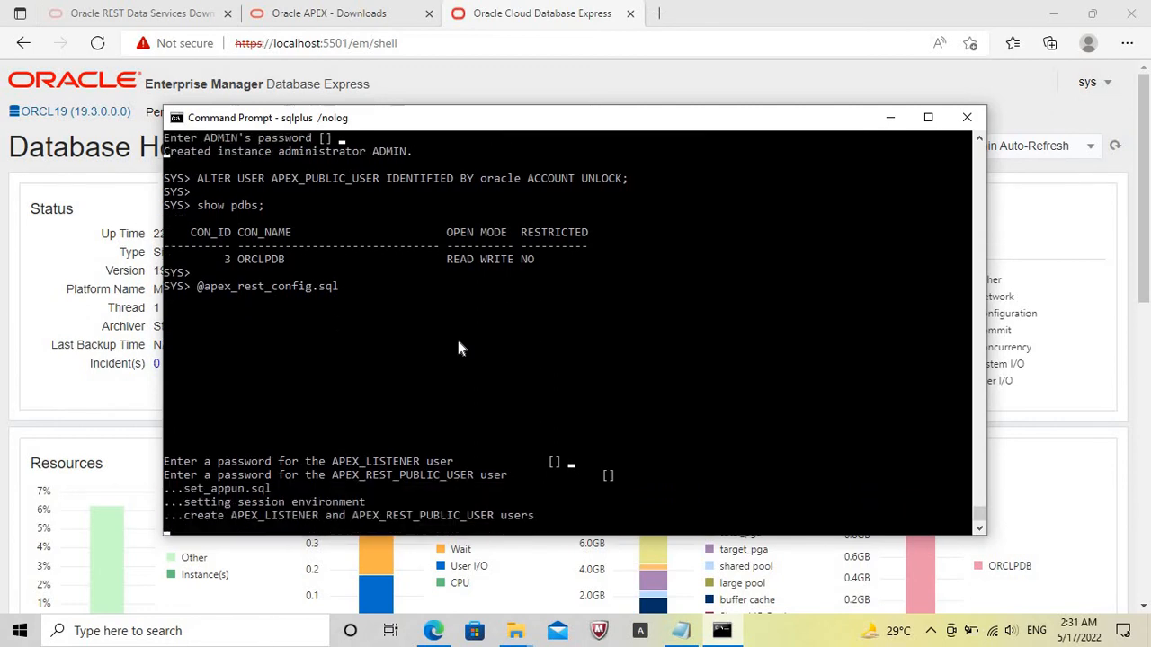
Exit the SQL*Plus session and close the Command Prompt window.
{"action": "type", "text": "ex"}
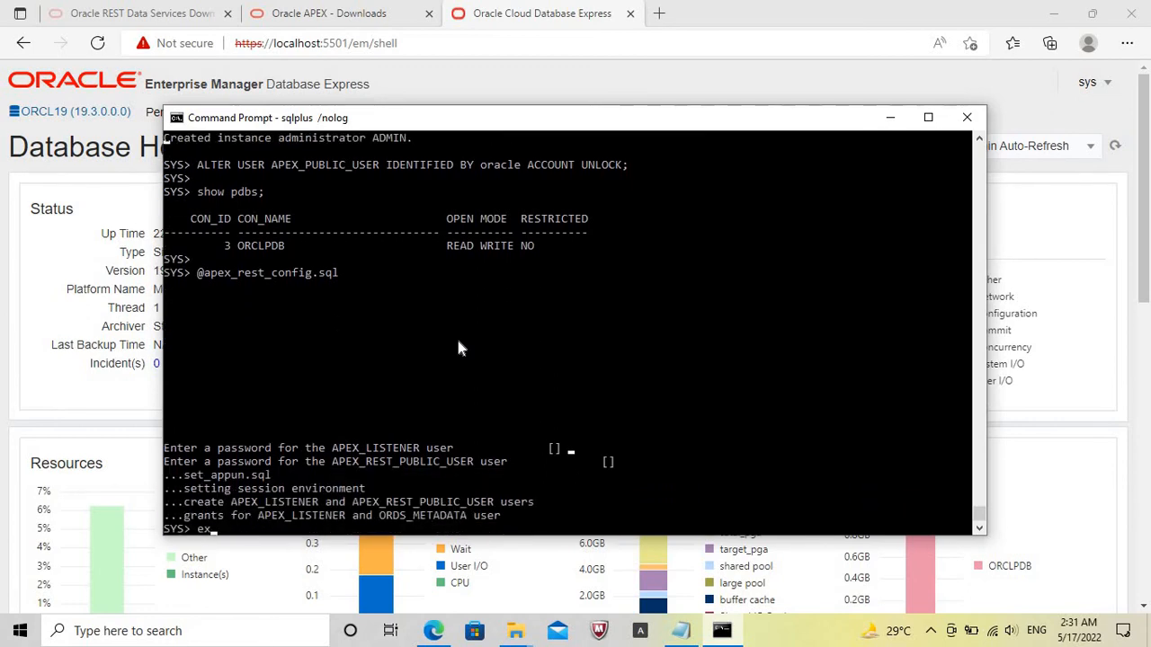
{"action": "type", "text": "it"}
{"action": "key", "text": "Return"}
{"action": "type", "text": "exi"}
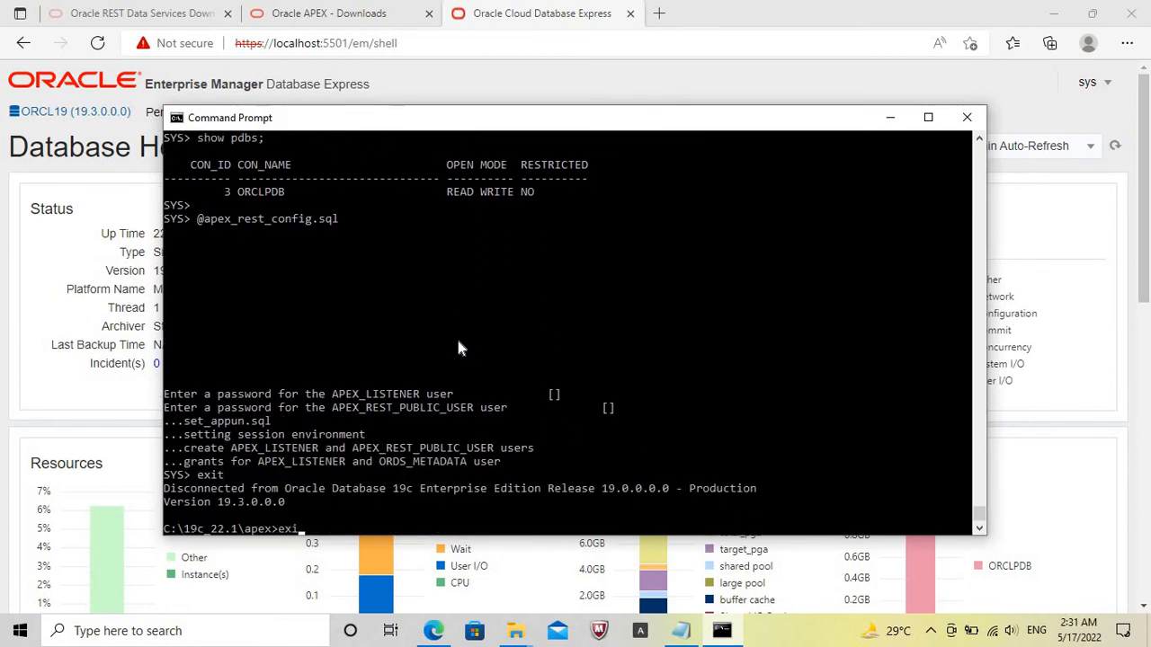
{"action": "type", "text": "t"}
{"action": "key", "text": "Return"}
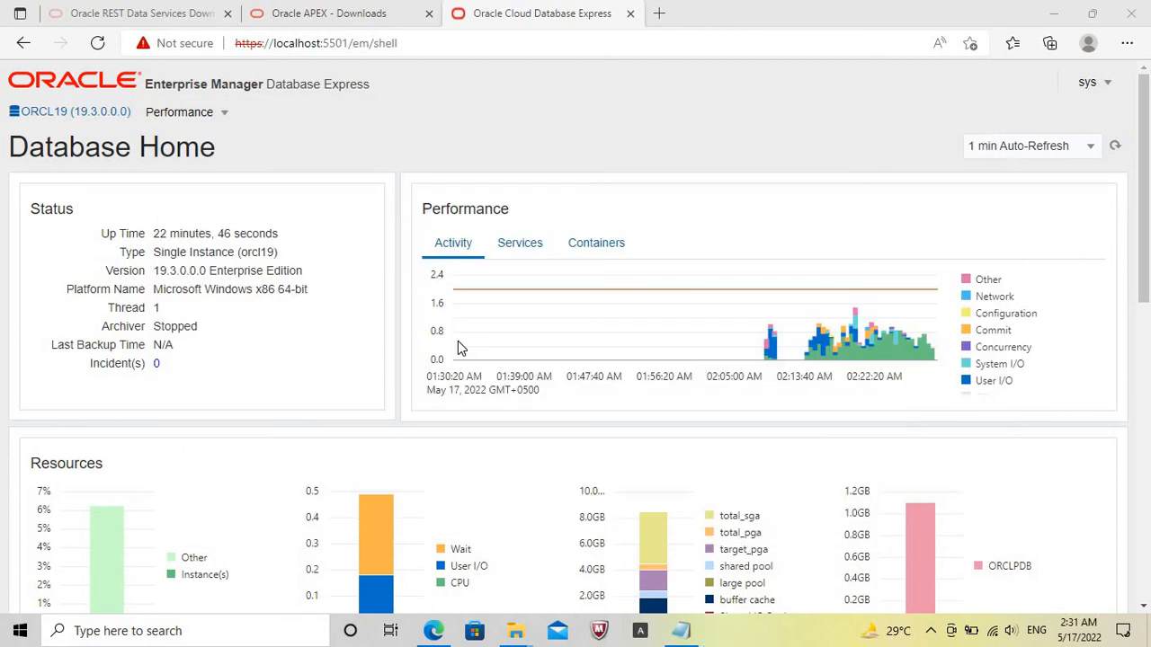
Search Windows for cmd and open Command Prompt as administrator.
{"action": "left_click", "coordinate": [207, 633]}
{"action": "type", "text": "cm"}
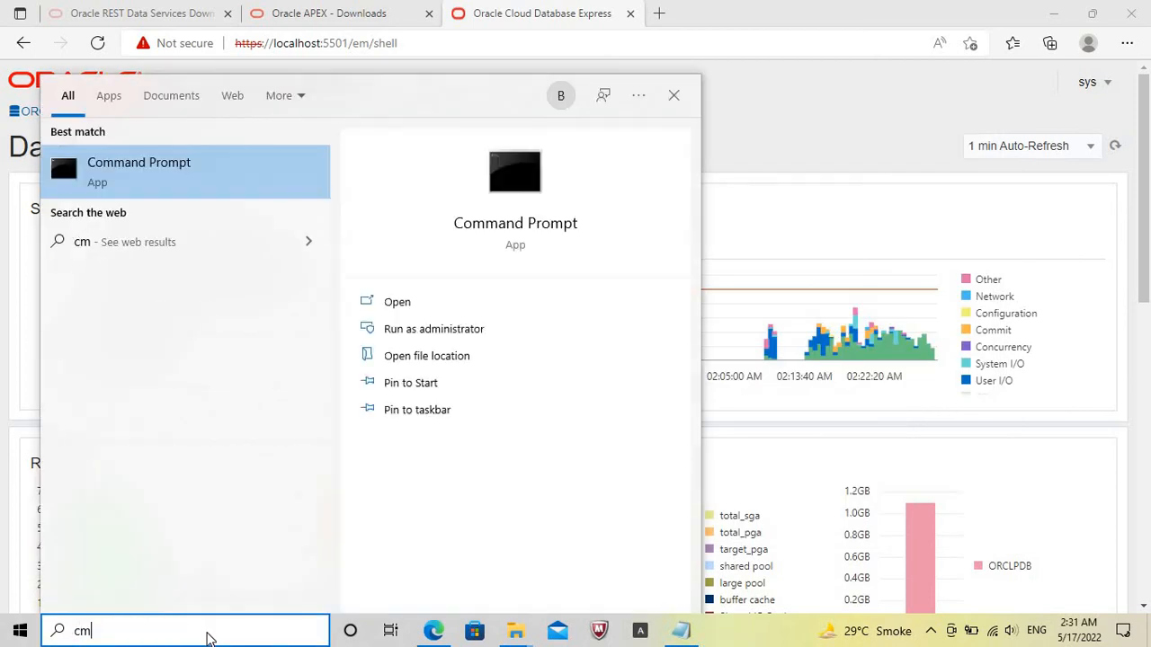
{"action": "type", "text": "d"}
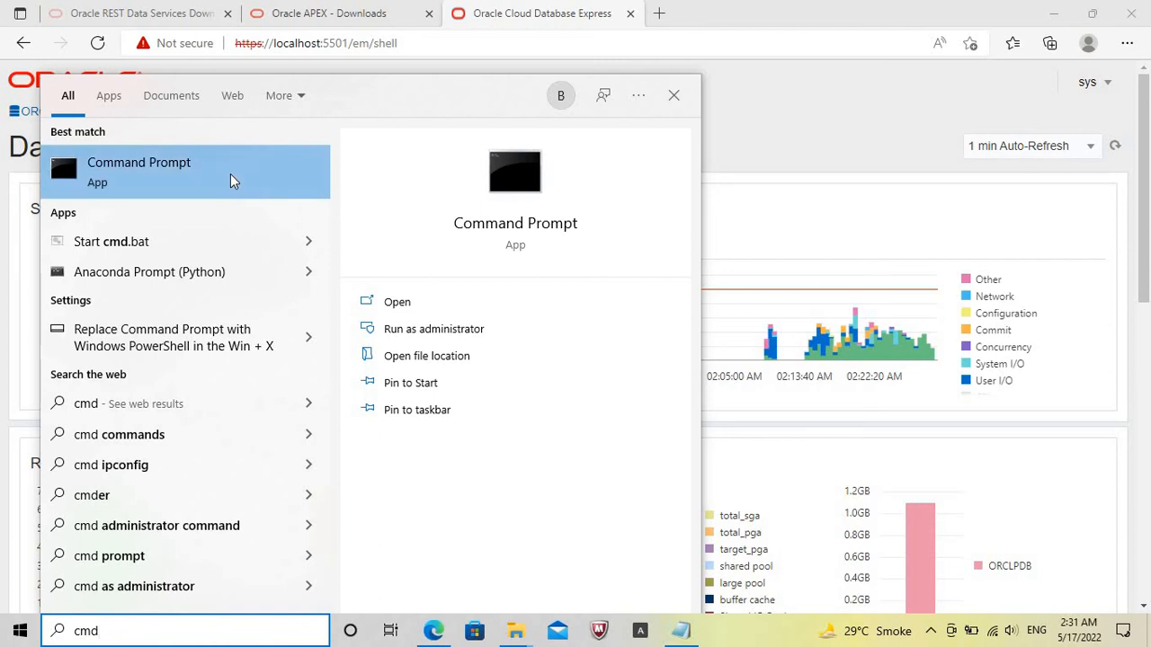
{"action": "right_click", "coordinate": [230, 181]}
{"action": "left_click", "coordinate": [266, 189]}
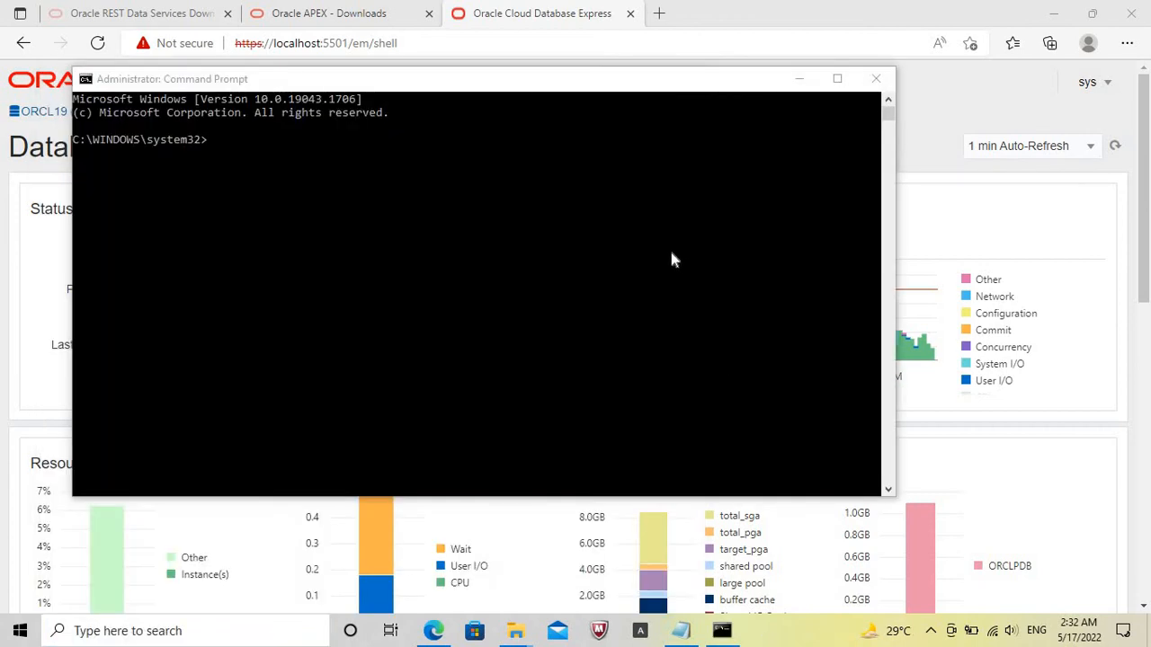
Change the working directory of the administrator Command Prompt to C:\19c_22.1\ords.
{"action": "left_click", "coordinate": [669, 248]}
{"action": "type", "text": "cd\\"}
{"action": "key", "text": "Return"}
{"action": "type", "text": "d"}
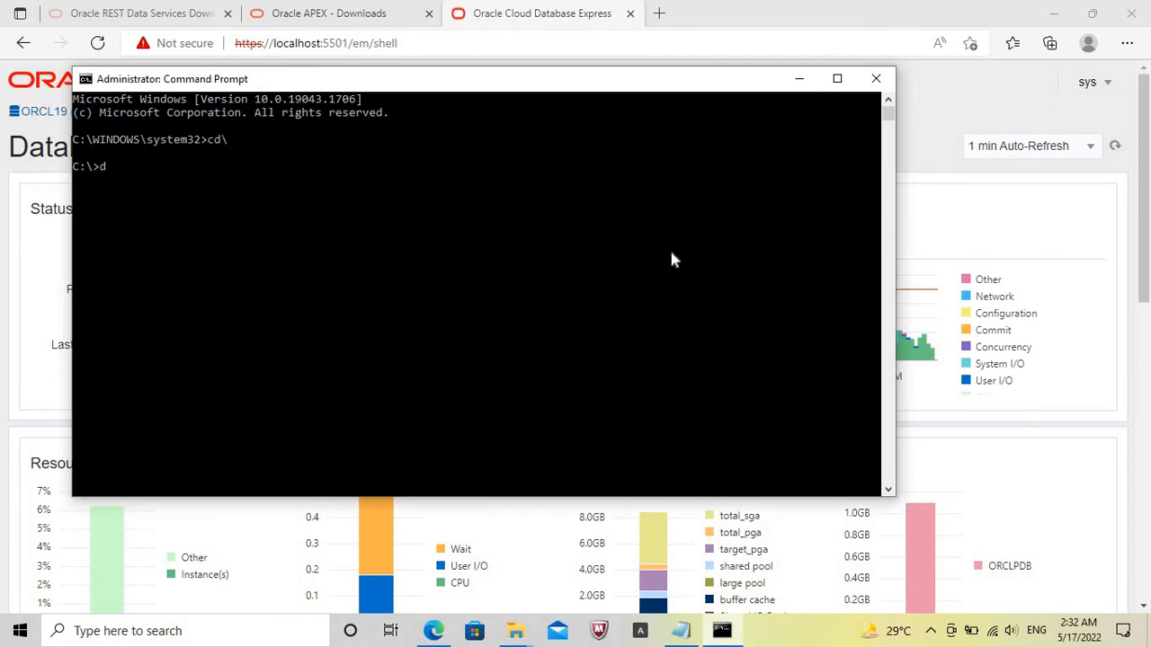
{"action": "key", "text": "BackSpace"}
{"action": "type", "text": "cd 12c_21.2"}
{"action": "key", "text": "Tab"}
{"action": "key", "text": "Return"}
{"action": "type", "text": "cd or"}
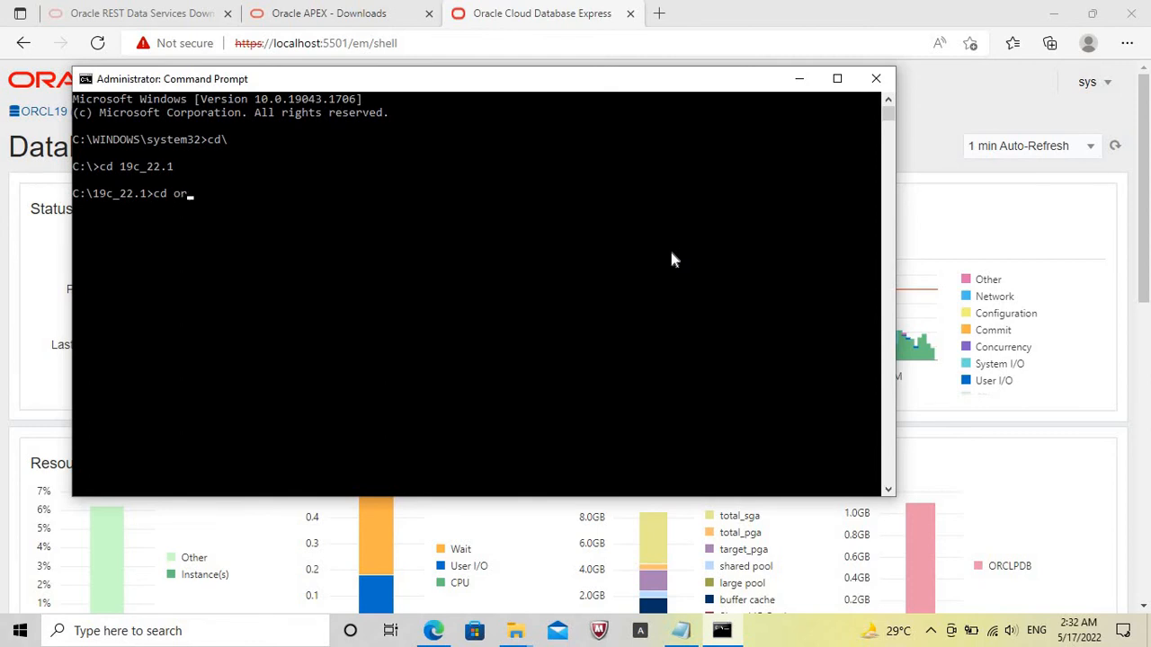
{"action": "type", "text": "ds"}
{"action": "key", "text": "Return"}
Start the advanced ORDS installation with java -jar ords.war install advanced.
{"action": "type", "text": "java -ja"}
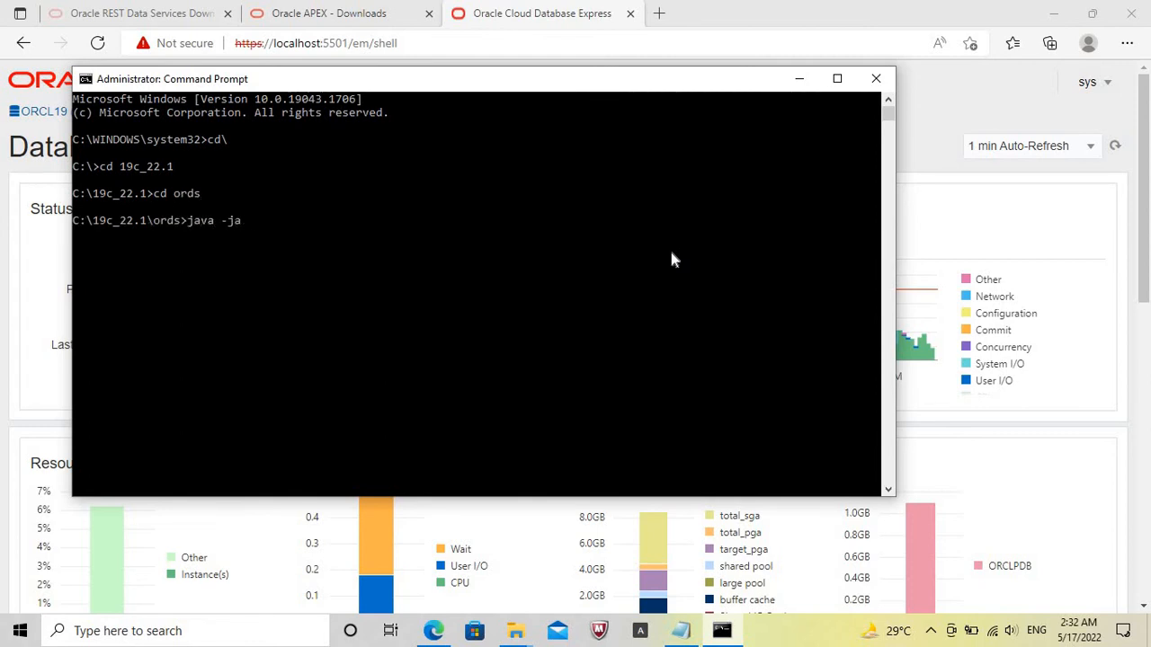
{"action": "type", "text": "r ords.wrar install ad"}
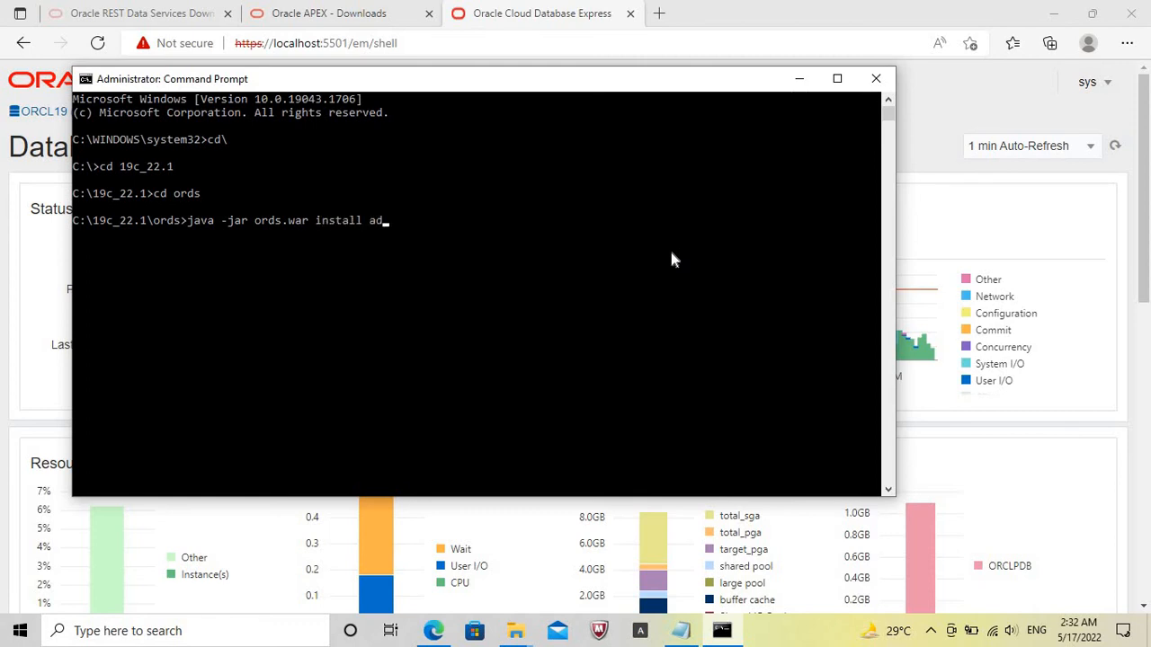
{"action": "type", "text": "vanced"}
{"action": "key", "text": "Return"}
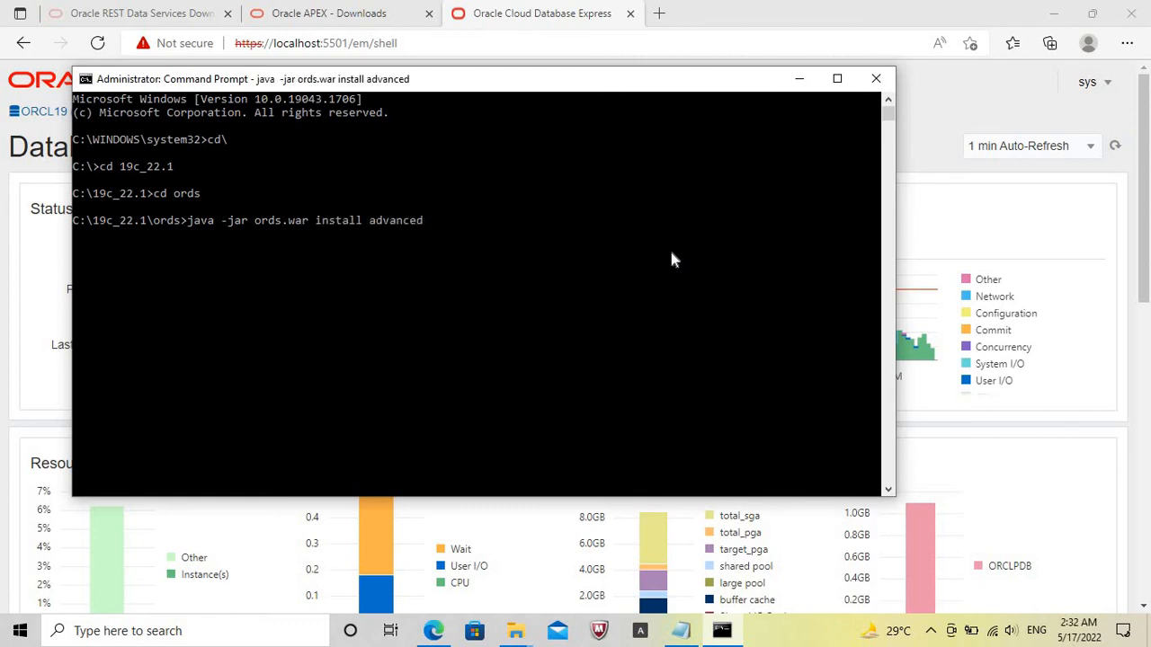
Switch to File Explorer, open the ords folder inside 19c_22.1, and select its full path C:\19c_22.1\ords.
{"action": "left_click", "coordinate": [515, 630]}
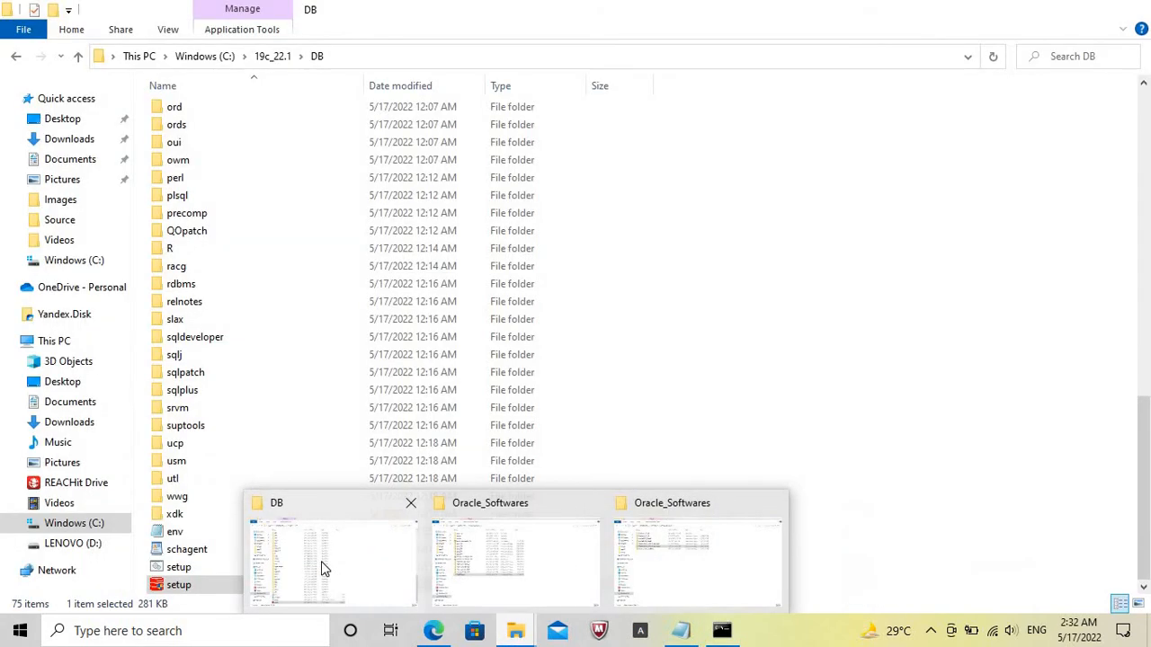
{"action": "left_click", "coordinate": [323, 568]}
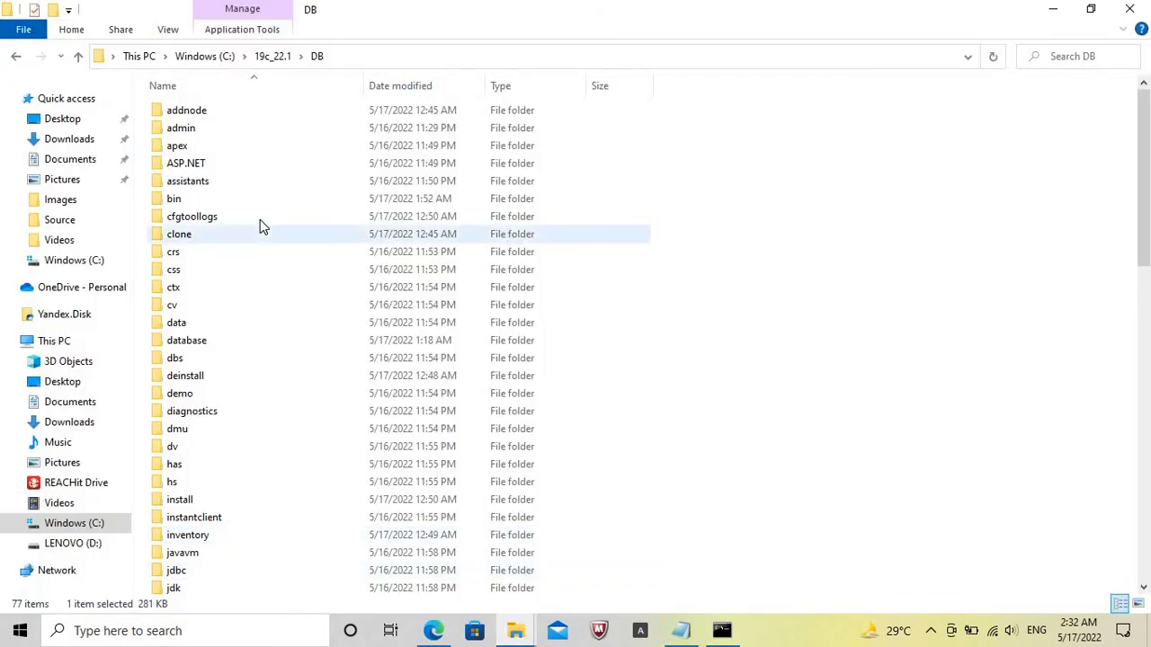
{"action": "left_click", "coordinate": [272, 57]}
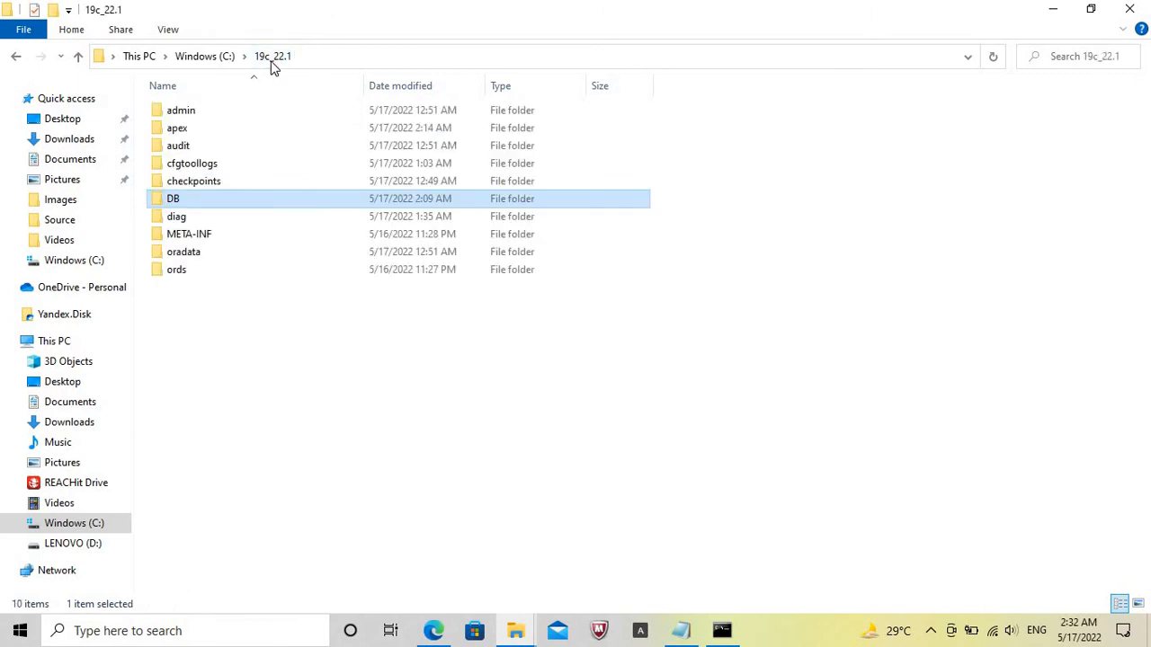
{"action": "double_click", "coordinate": [186, 272]}
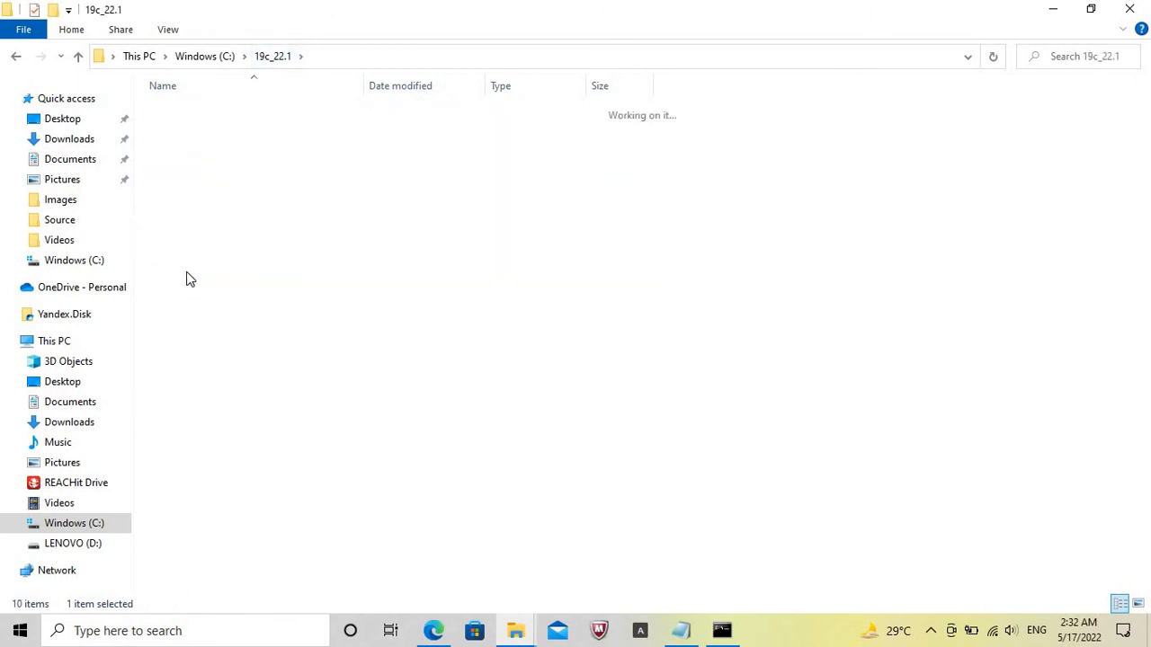
{"action": "left_click", "coordinate": [442, 57]}
{"action": "key", "text": "ctrl+c"}
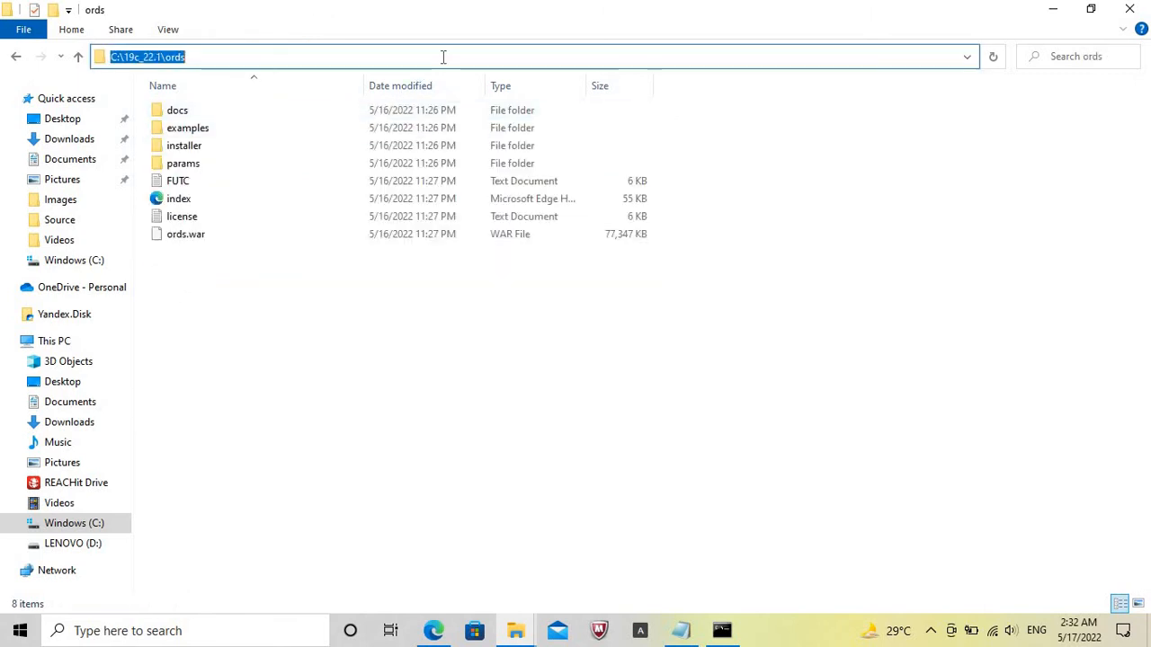
Switch to the administrator Command Prompt and set the ORDS configuration data location to C:\19c_22.1\ords.
{"action": "left_click", "coordinate": [725, 631]}
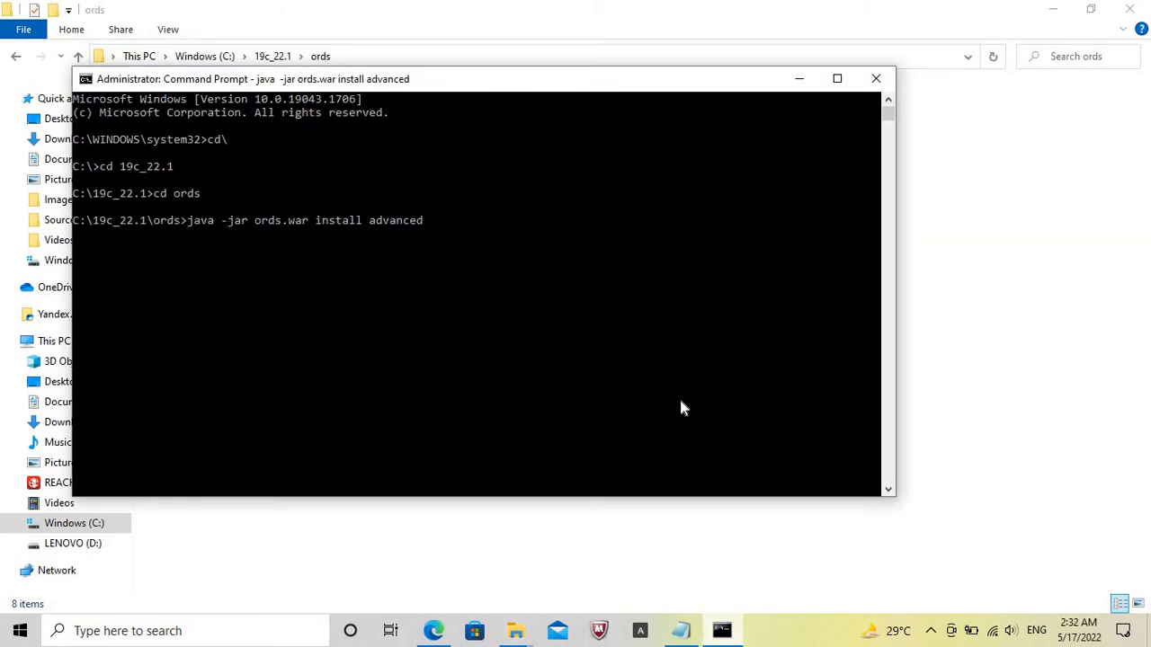
{"action": "left_click", "coordinate": [1053, 9]}
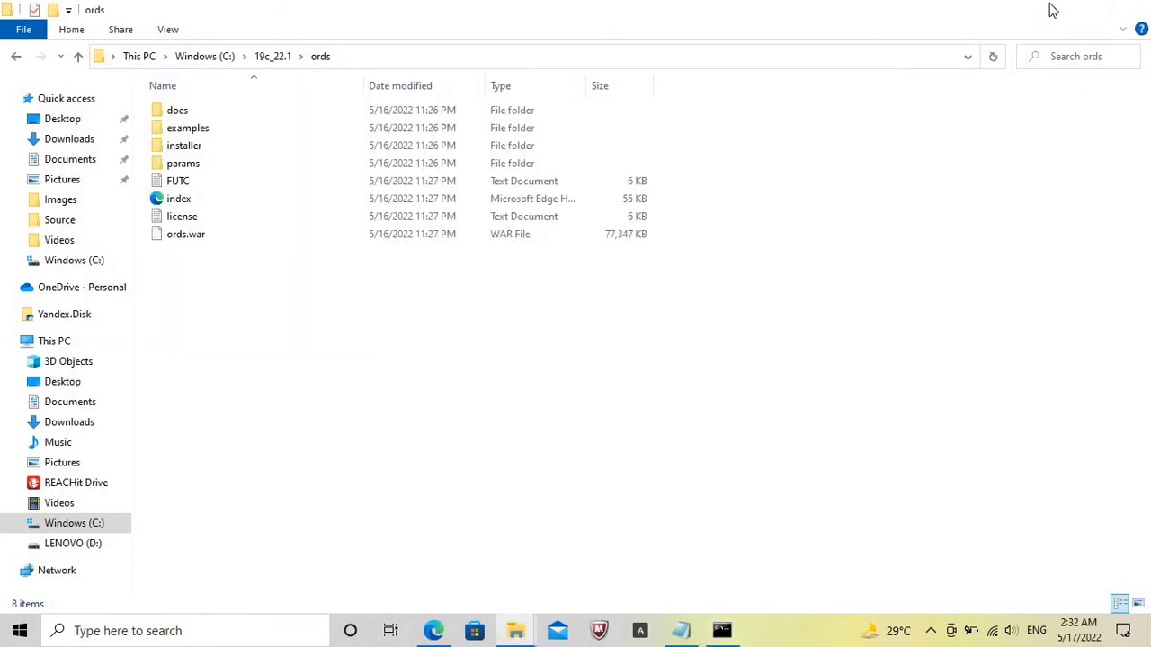
{"action": "left_click", "coordinate": [809, 640]}
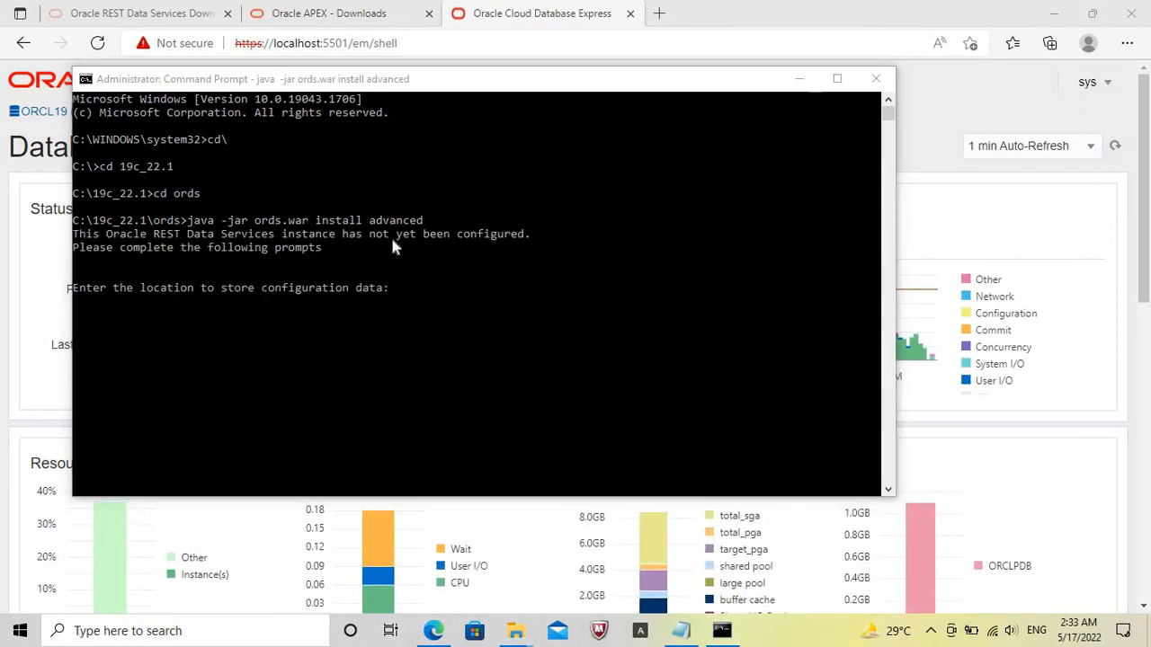
{"action": "left_click", "coordinate": [408, 289]}
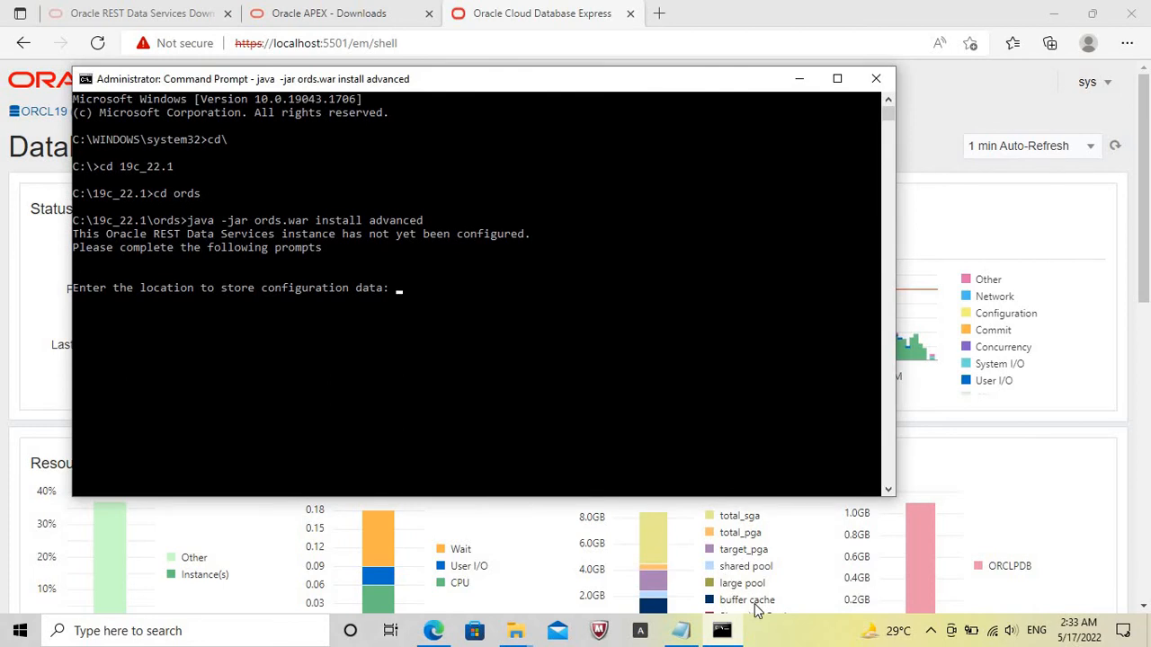
{"action": "left_click", "coordinate": [778, 640]}
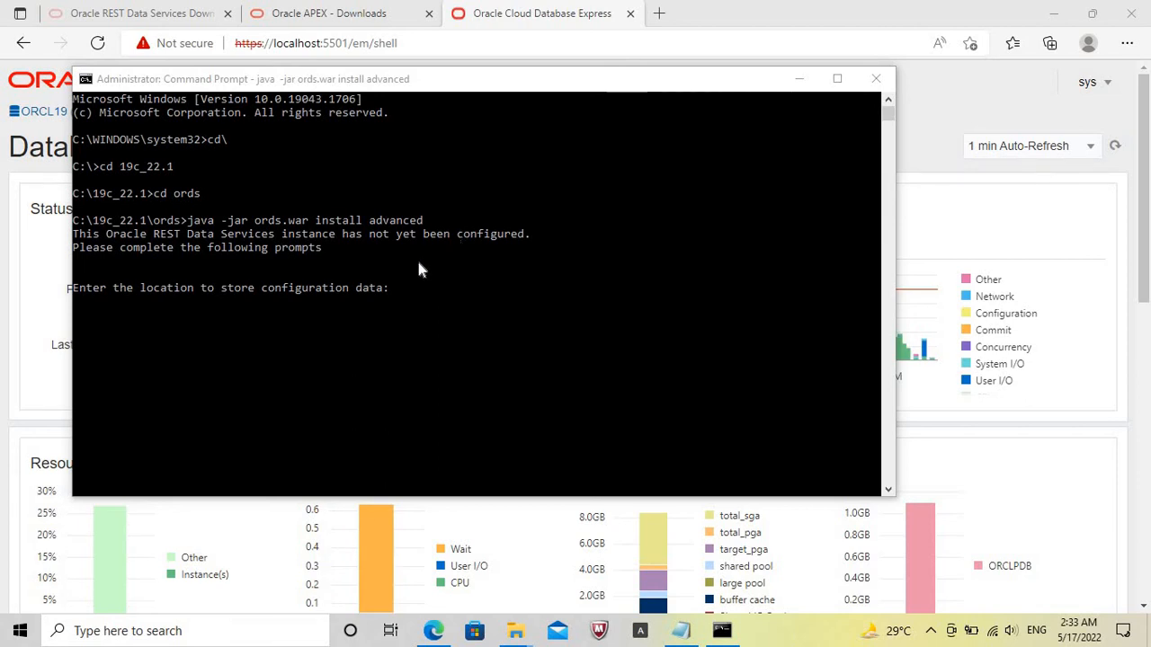
{"action": "left_click", "coordinate": [404, 288]}
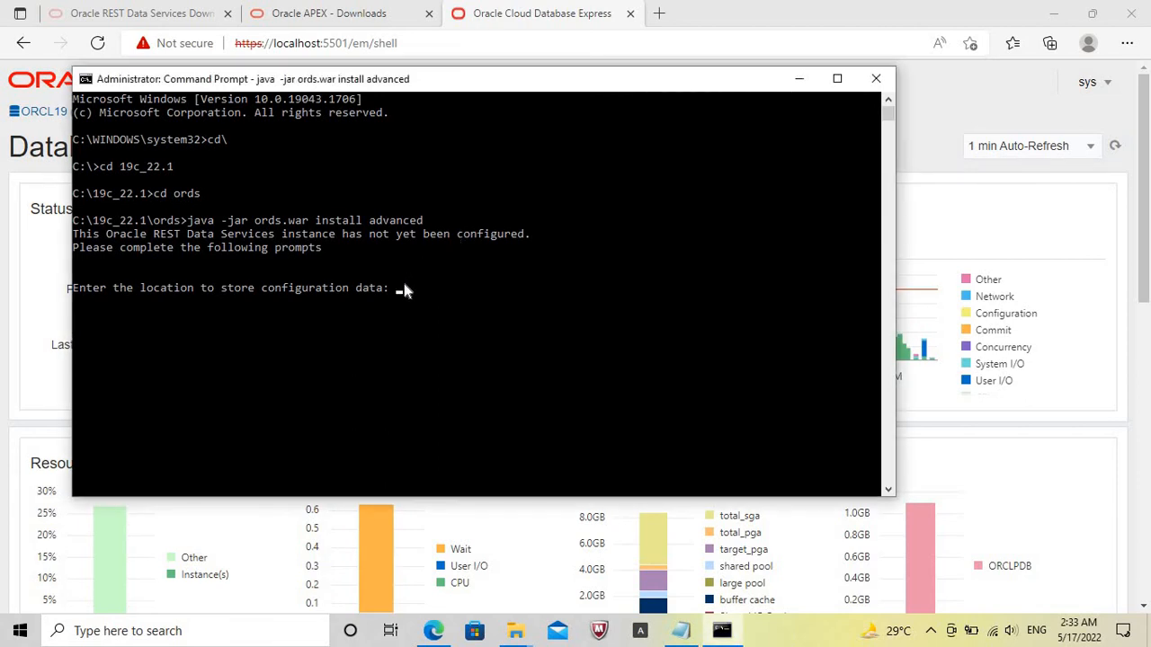
{"action": "key", "text": "ctrl+v"}
{"action": "key", "text": "Return"}
Accept the default Basic connection type and localhost as the database server in the ORDS installation.
{"action": "left_click", "coordinate": [790, 638]}
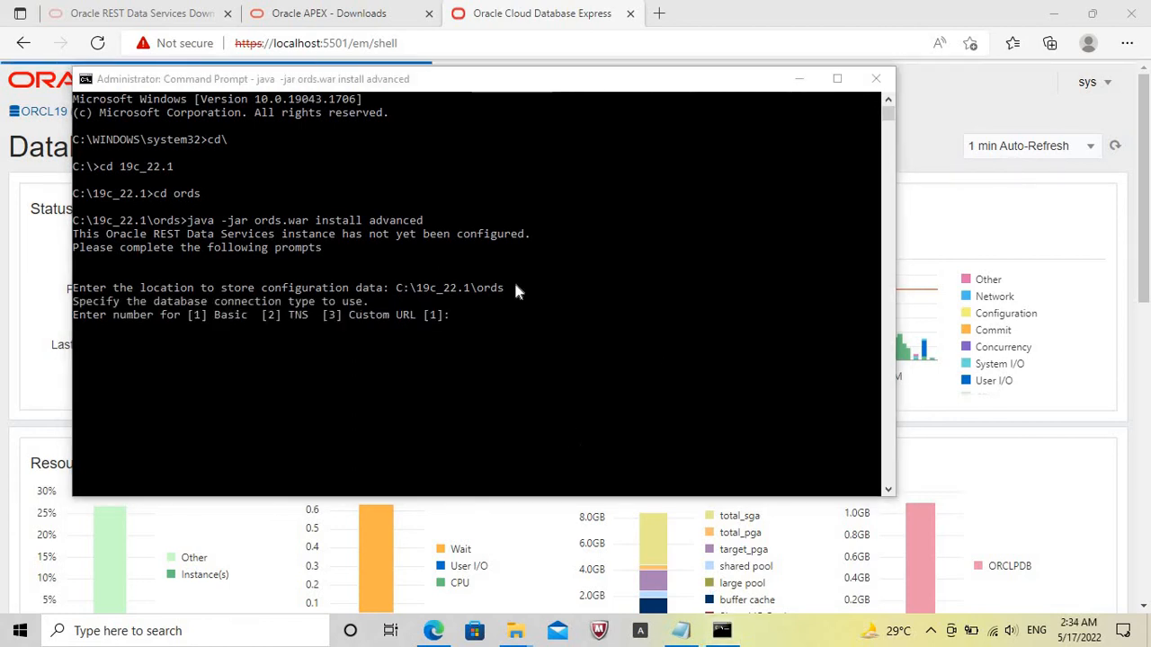
{"action": "left_click", "coordinate": [490, 322]}
{"action": "key", "text": "Return"}
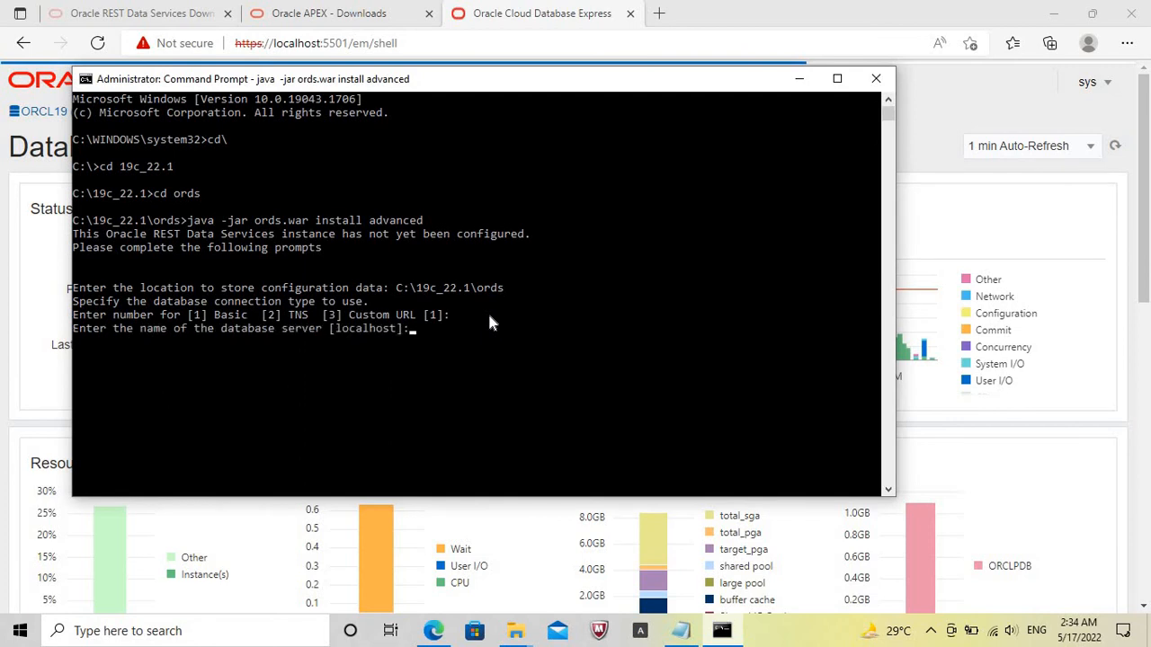
{"action": "key", "text": "Return"}
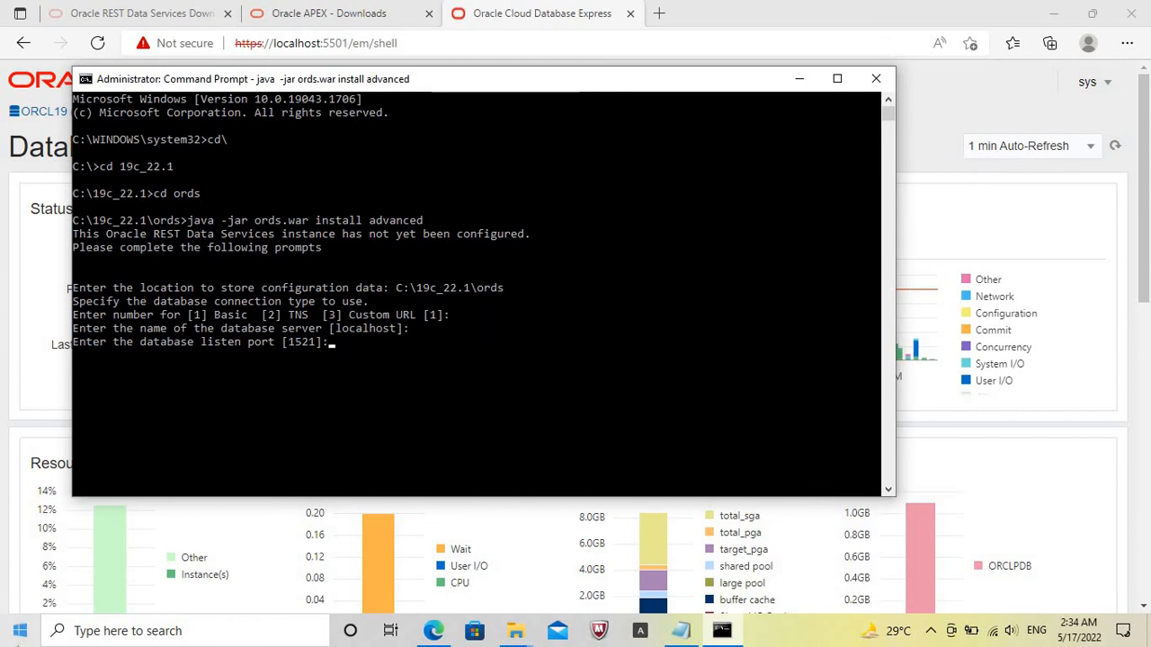
Launch Net Manager from the Oracle - OraDB19Home1 program group.
{"action": "left_click", "coordinate": [20, 634]}
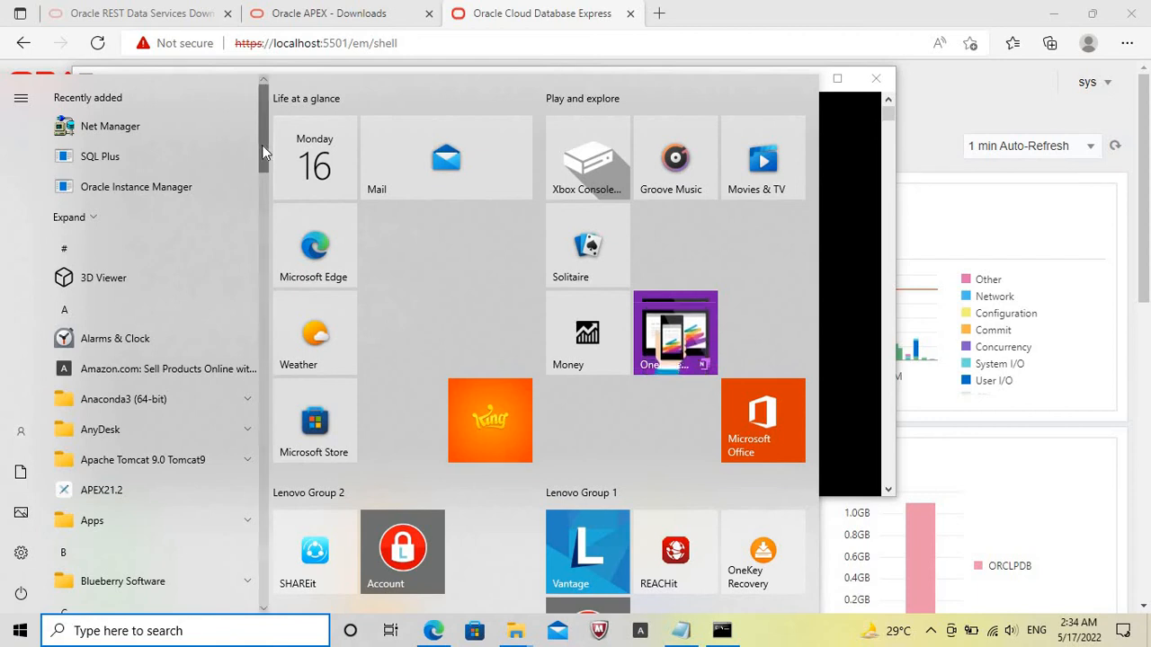
{"action": "left_click_drag", "start_coordinate": [262, 145], "coordinate": [267, 482]}
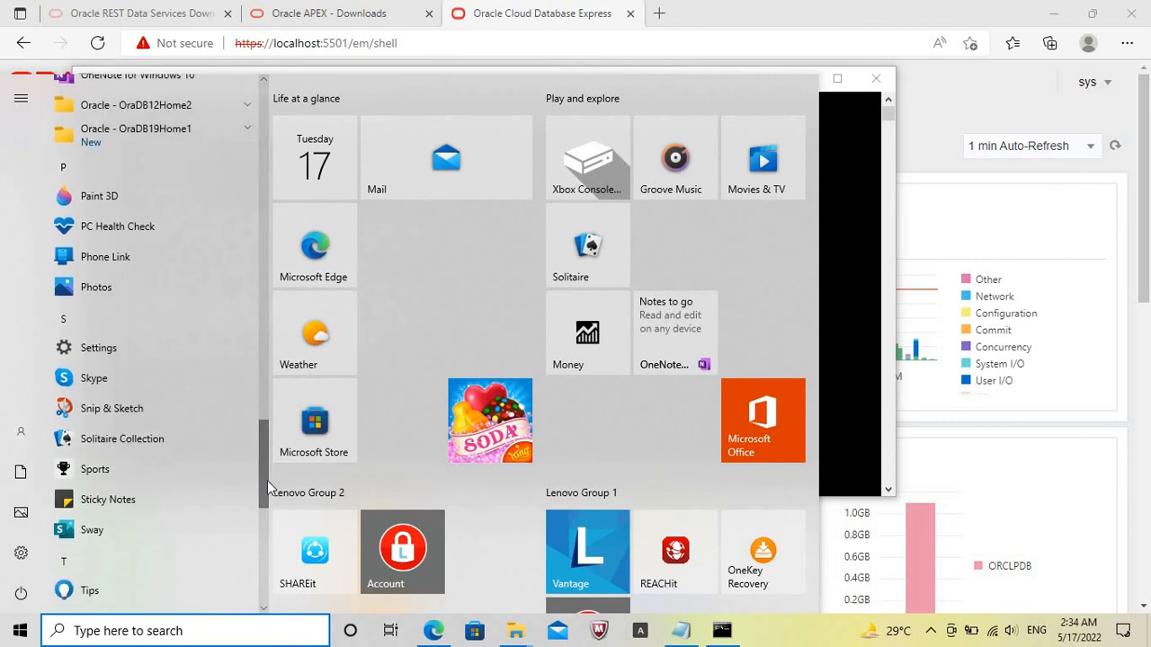
{"action": "left_click", "coordinate": [248, 130]}
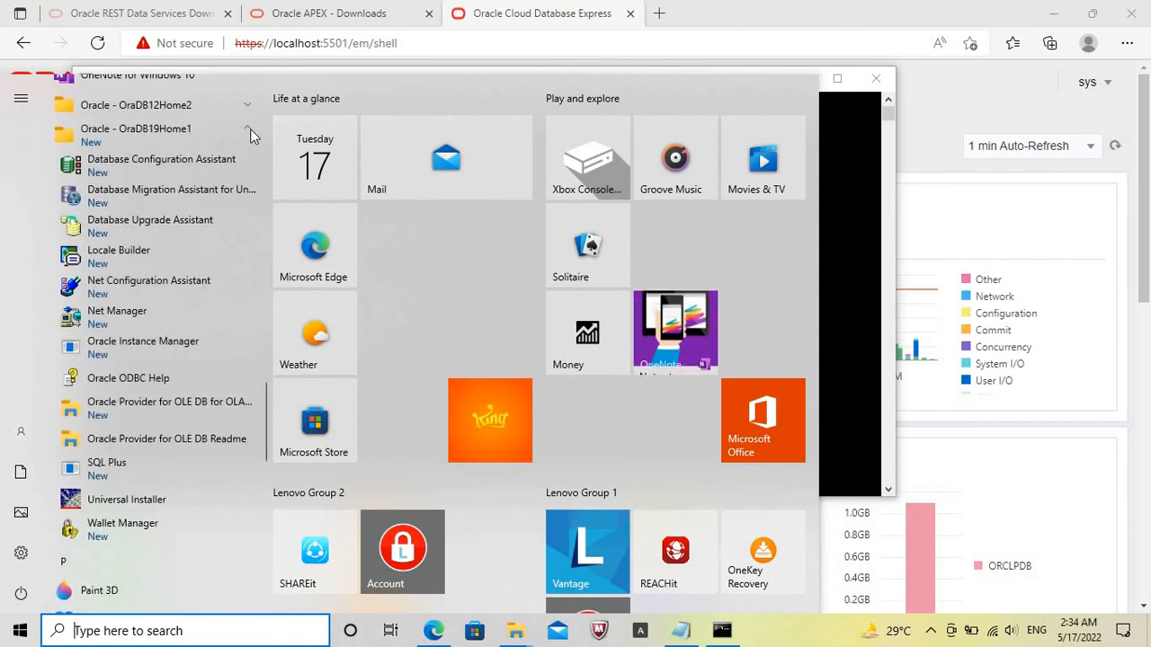
{"action": "left_click", "coordinate": [153, 317]}
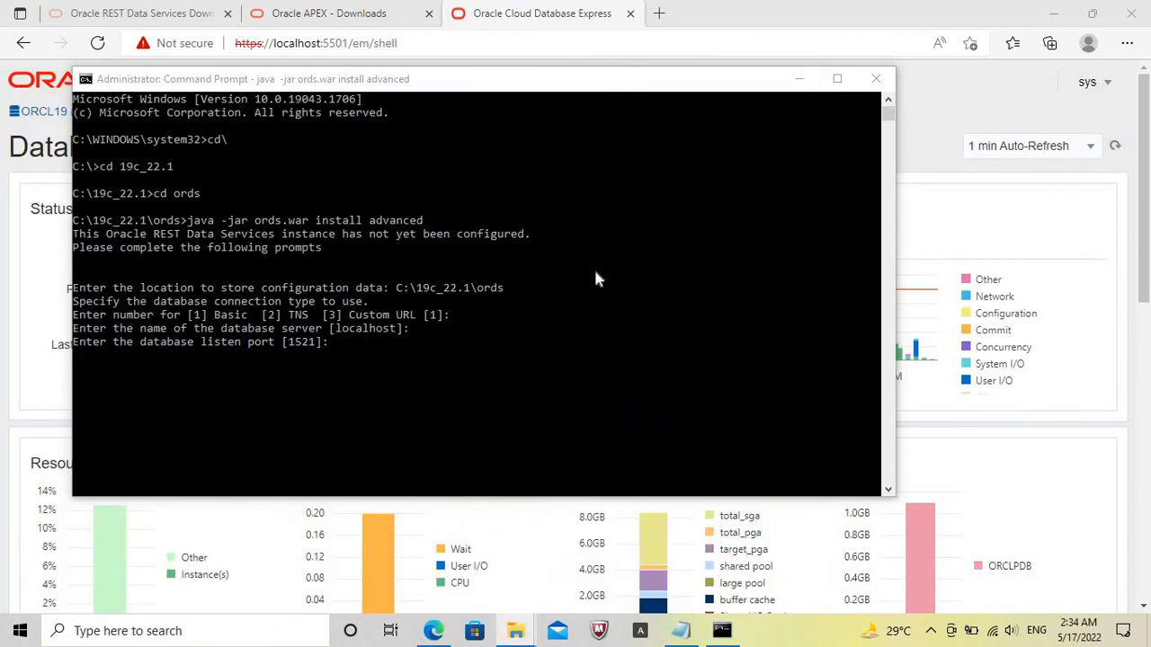
Return to the ORDS installation, accept listen port 1521, and specify the database by service name as orclpdb.
{"action": "left_click", "coordinate": [358, 354]}
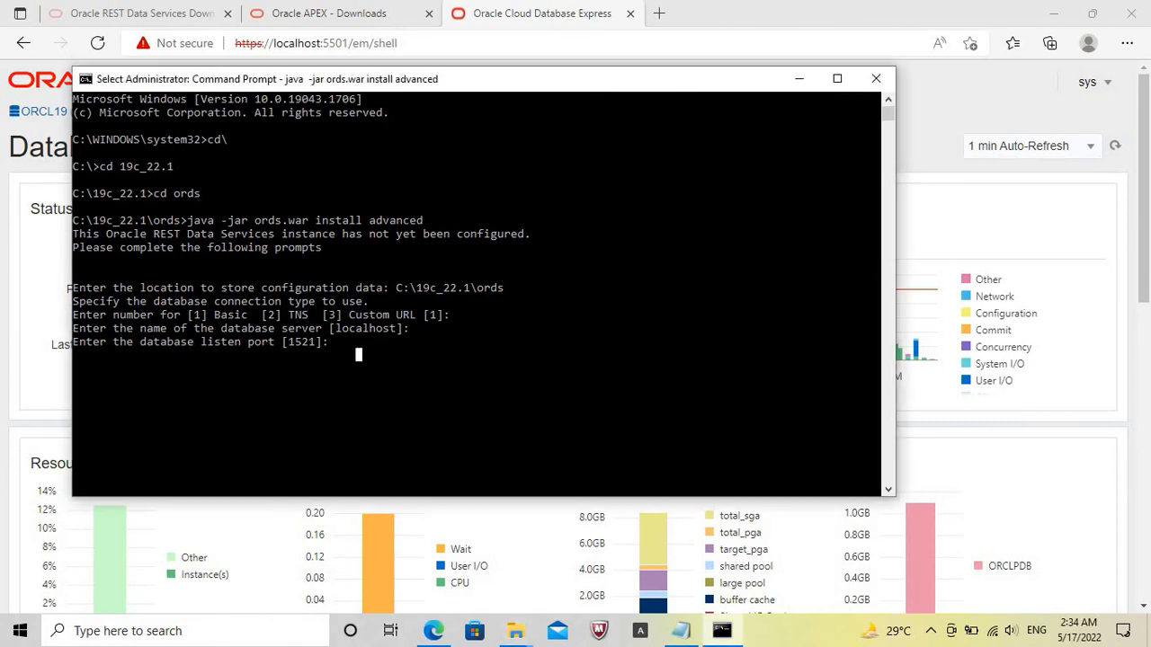
{"action": "left_click", "coordinate": [364, 345]}
{"action": "key", "text": "Return"}
{"action": "key", "text": "Return"}
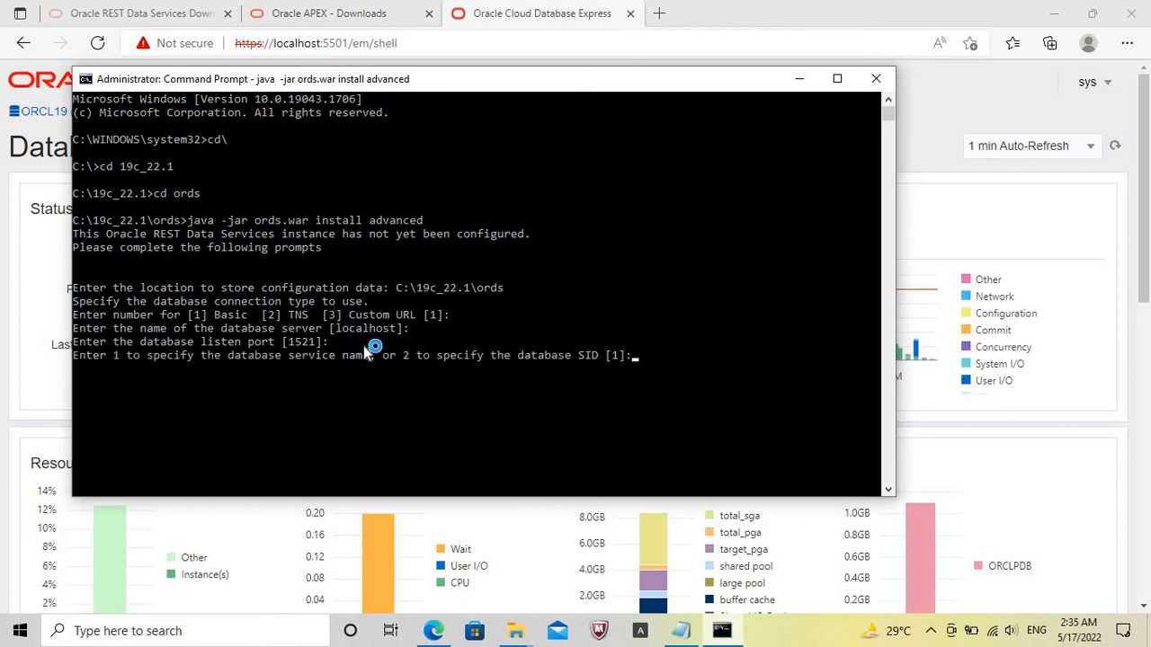
{"action": "key", "text": "Return"}
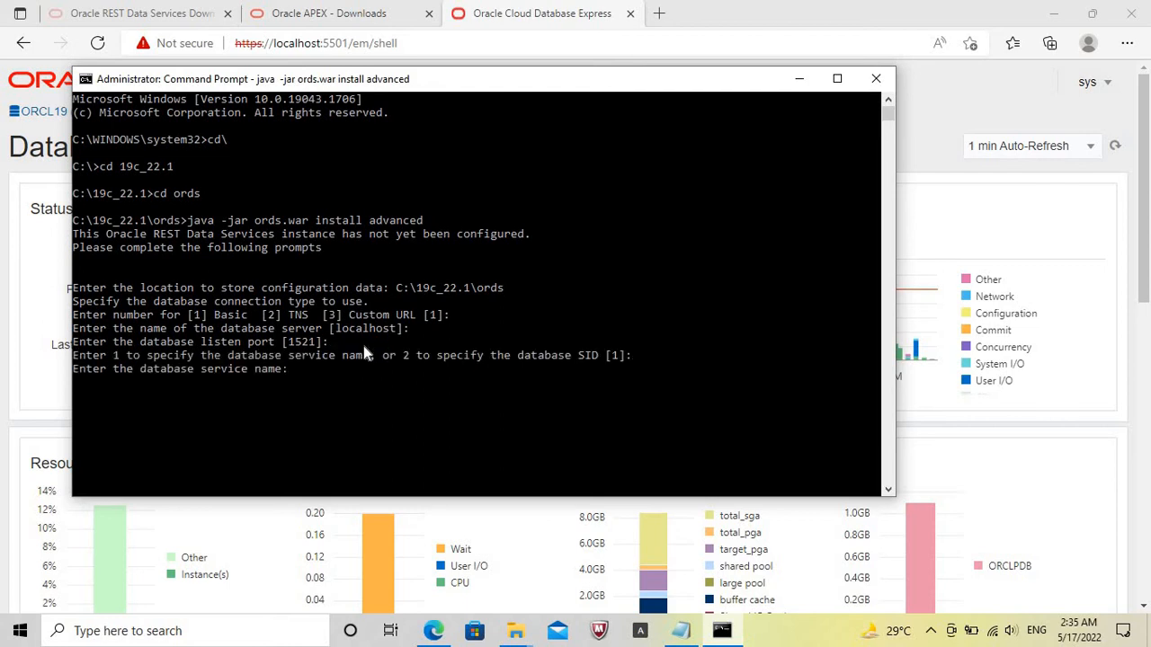
{"action": "type", "text": "orclpdb"}
Accept option 1 to verify/install the ORDS schema, and enter and confirm the ORDS_PUBLIC_USER database password.
{"action": "key", "text": "Return"}
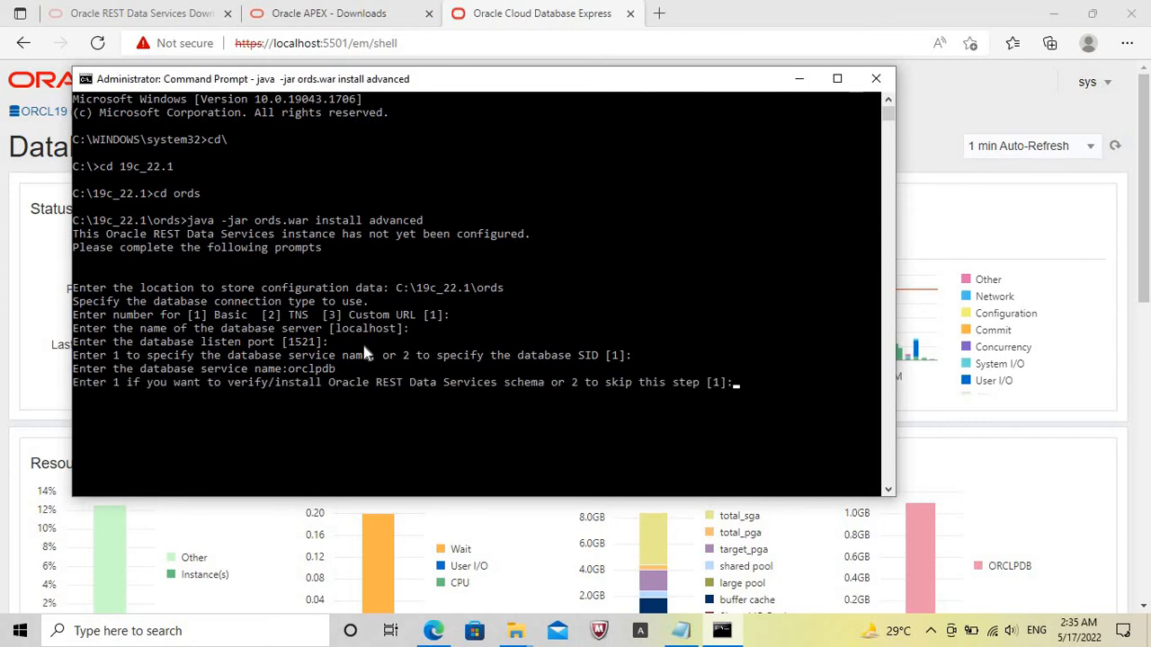
{"action": "key", "text": "Return"}
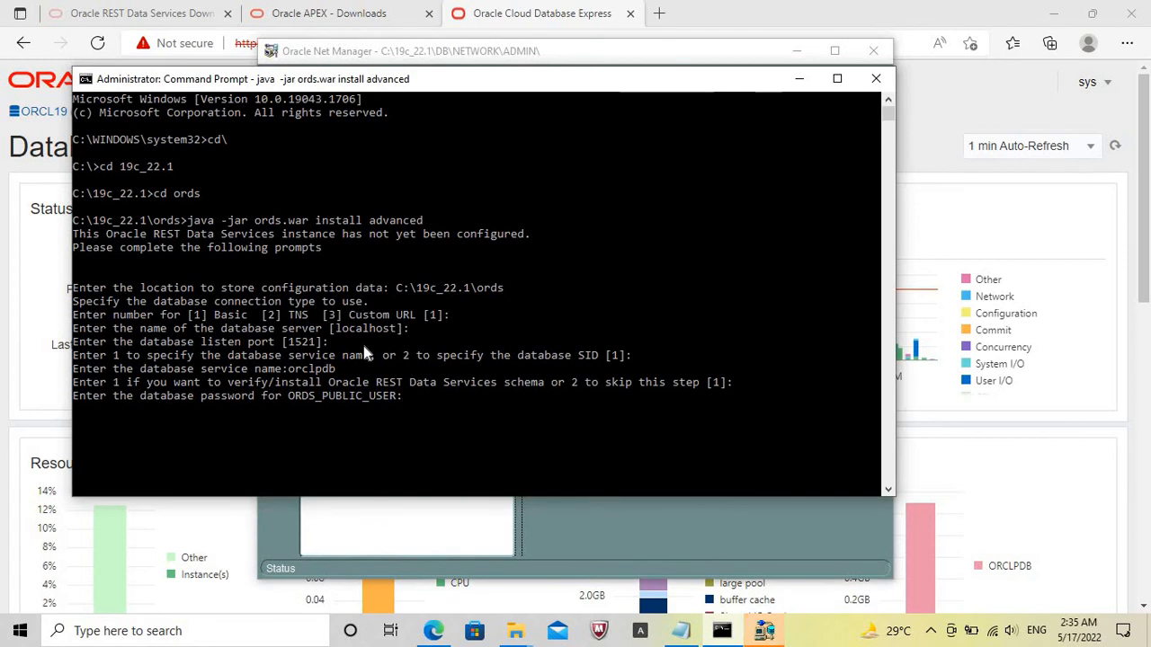
{"action": "key", "text": "Return"}
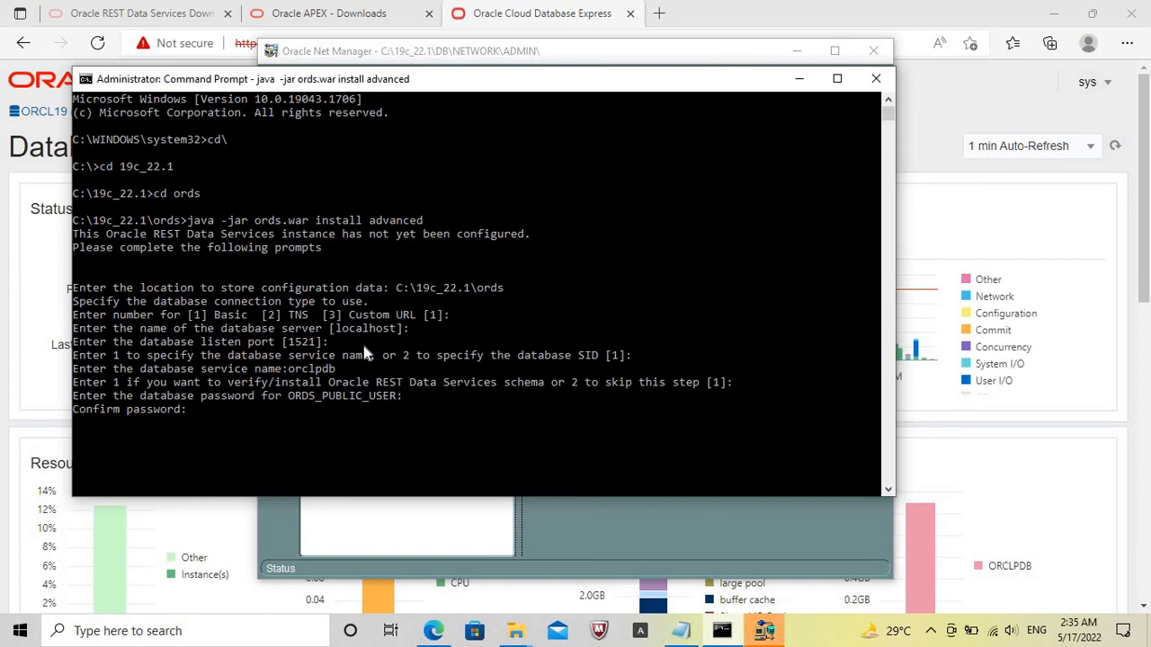
{"action": "key", "text": "Return"}
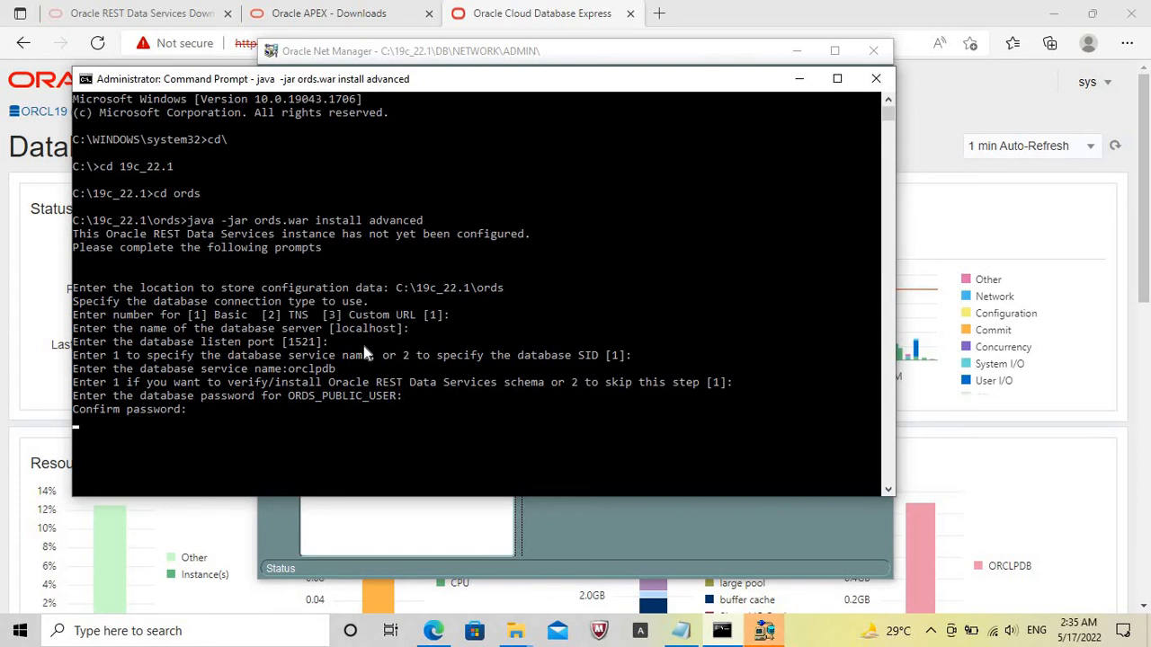
Check the port number of the local orcl19 service in Oracle Net Manager and close the program.
{"action": "left_click", "coordinate": [580, 514]}
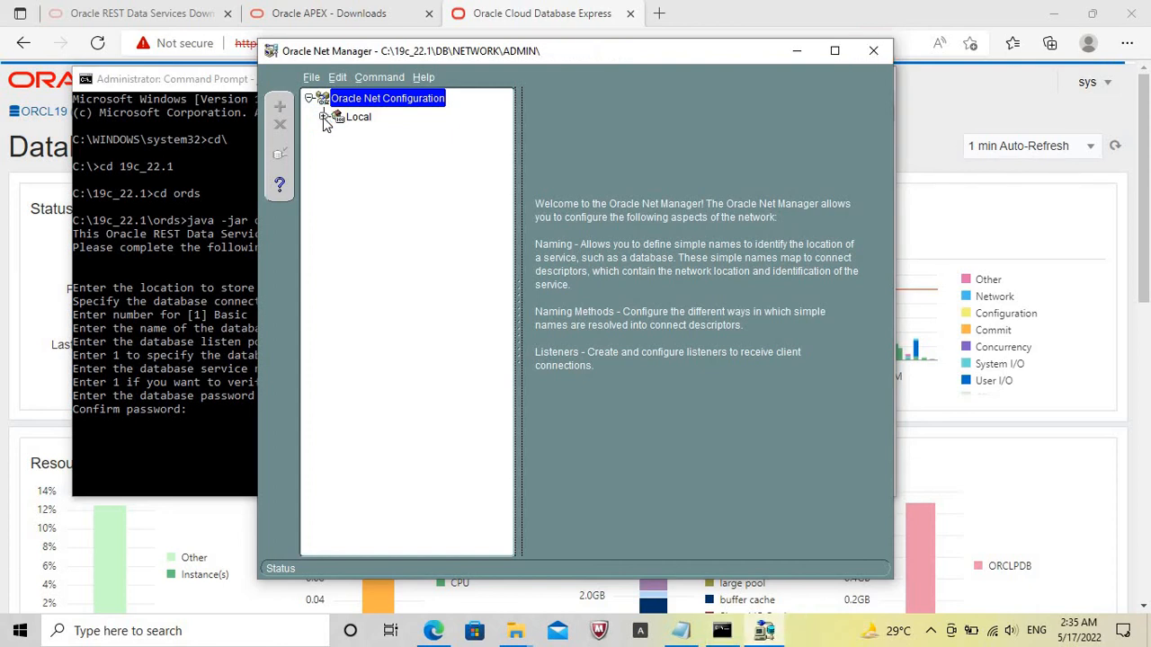
{"action": "left_click", "coordinate": [323, 118]}
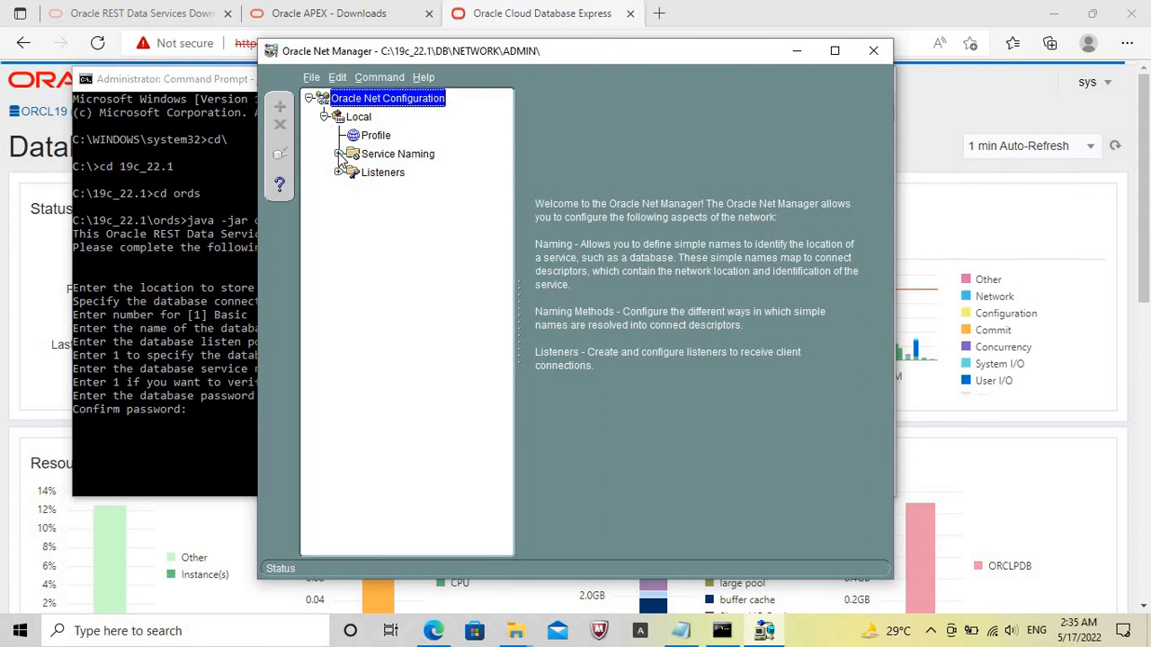
{"action": "left_click", "coordinate": [338, 154]}
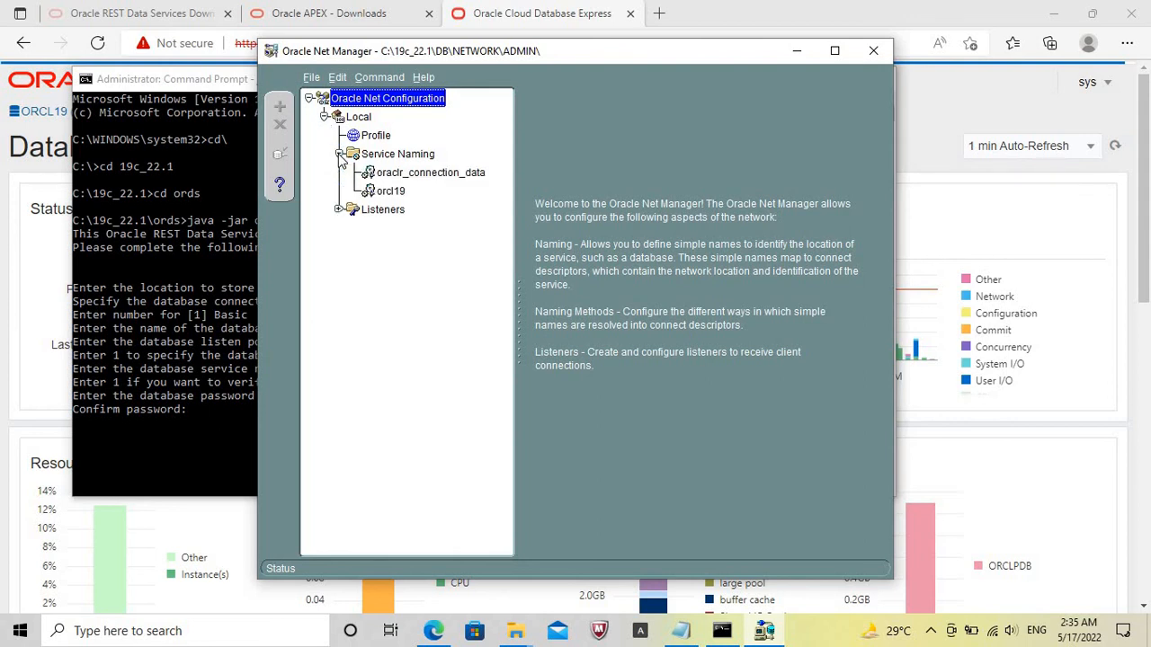
{"action": "left_click", "coordinate": [392, 192]}
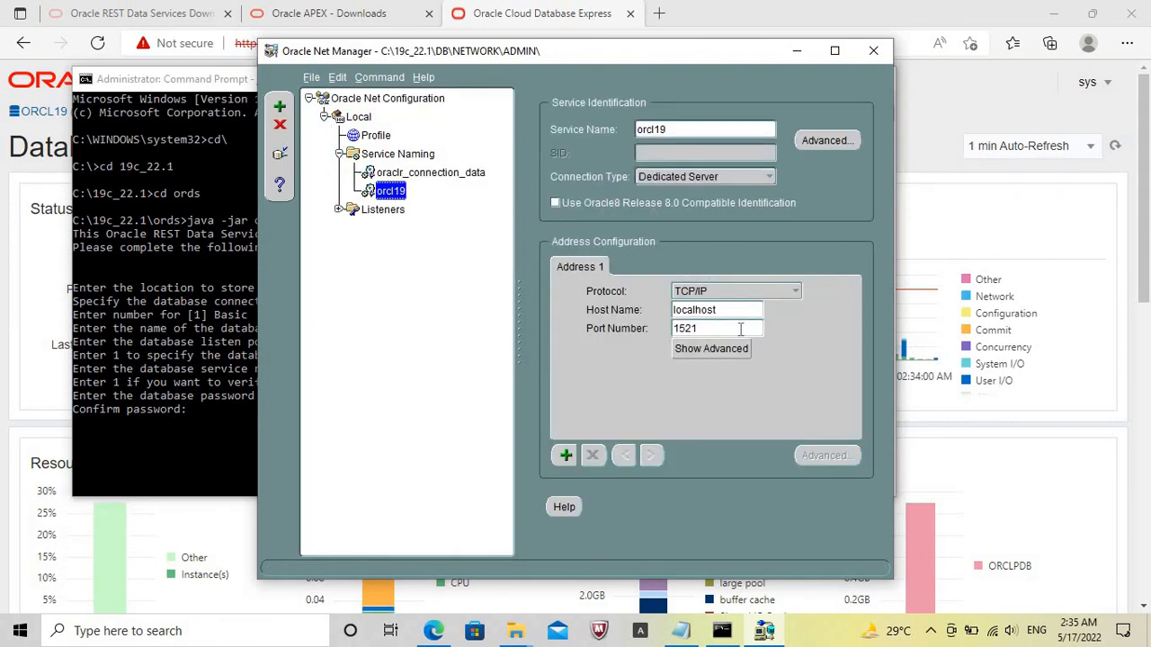
{"action": "left_click_drag", "start_coordinate": [699, 329], "coordinate": [668, 330]}
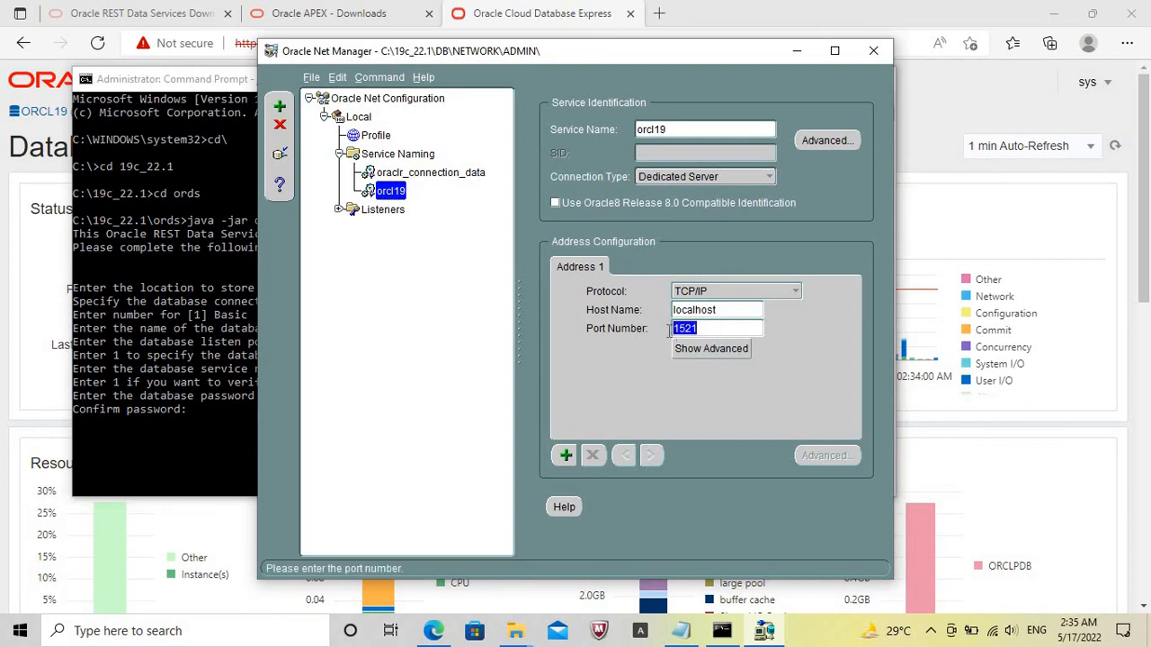
{"action": "left_click", "coordinate": [872, 51]}
Enter sys as the administrator username, and enter and confirm the SYS AS SYSDBA database password.
{"action": "type", "text": "sys"}
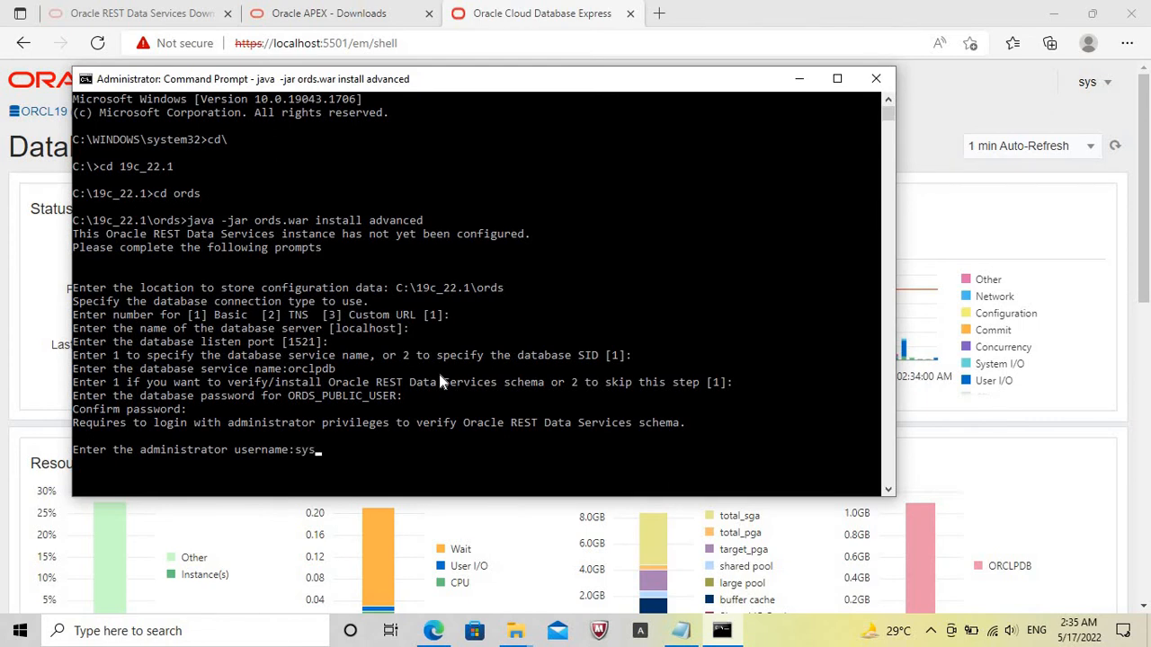
{"action": "key", "text": "Return"}
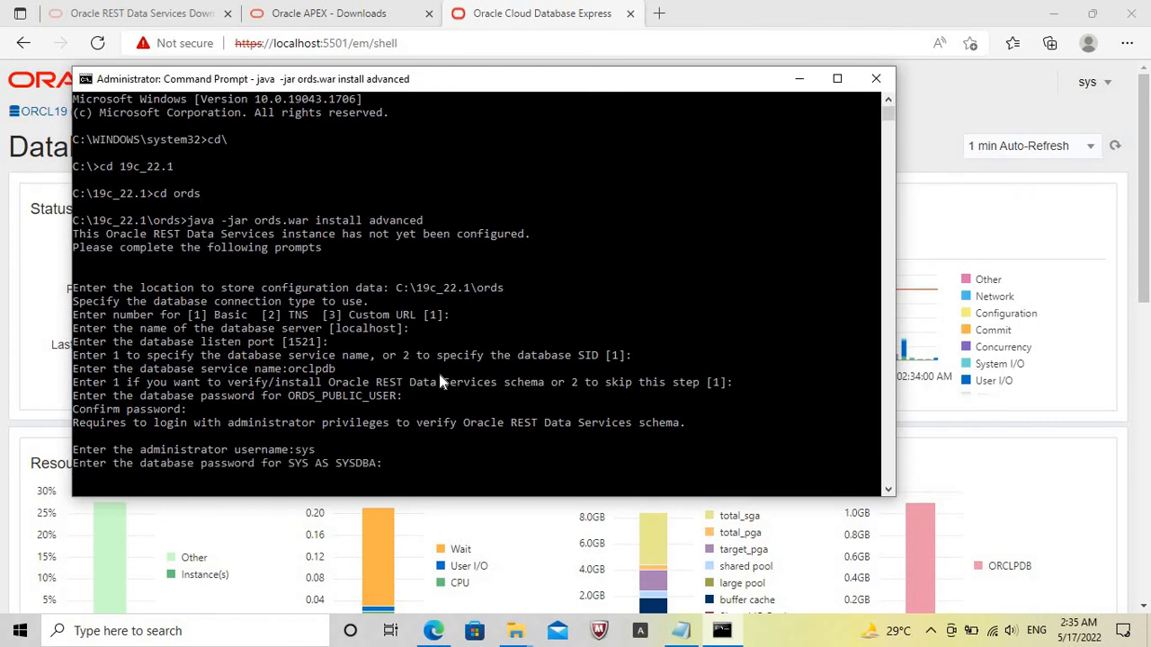
{"action": "key", "text": "Return"}
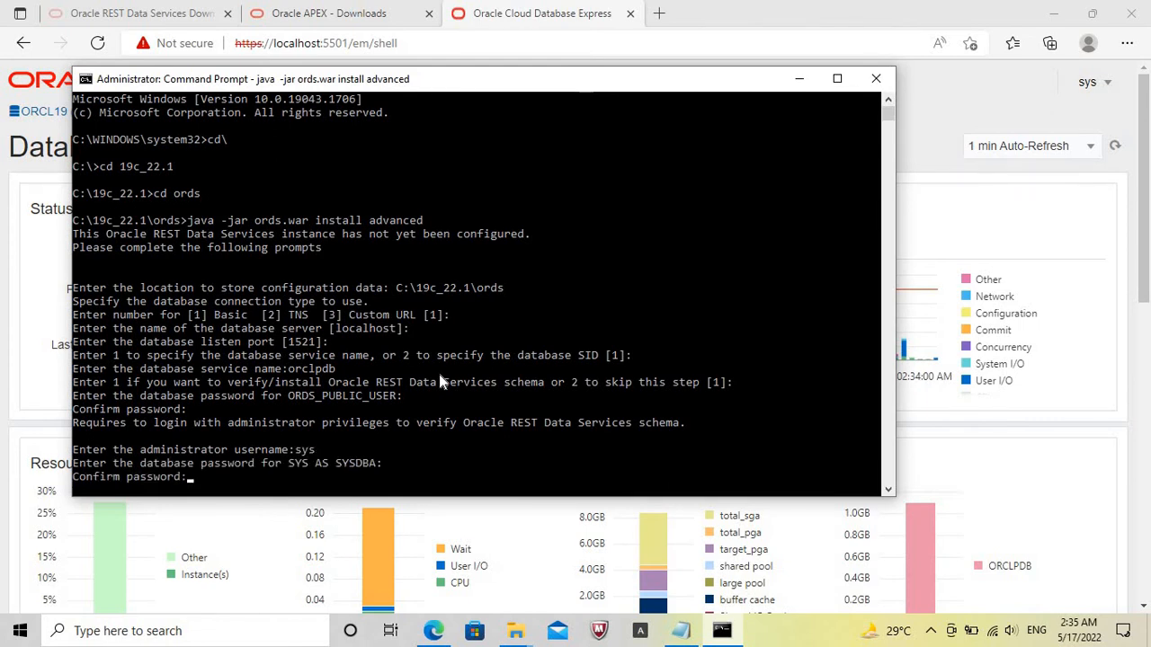
{"action": "key", "text": "Return"}
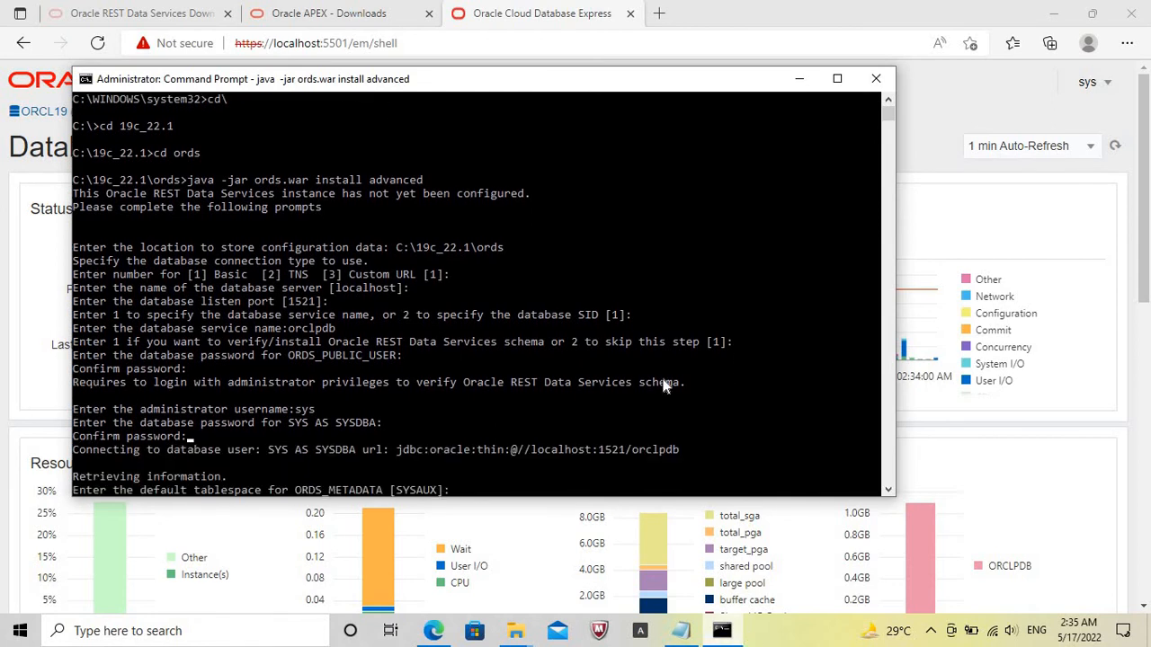
Accept SYSAUX as default and TEMP as temporary tablespace for both ORDS_METADATA and ORDS_PUBLIC_USER.
{"action": "key", "text": "Return"}
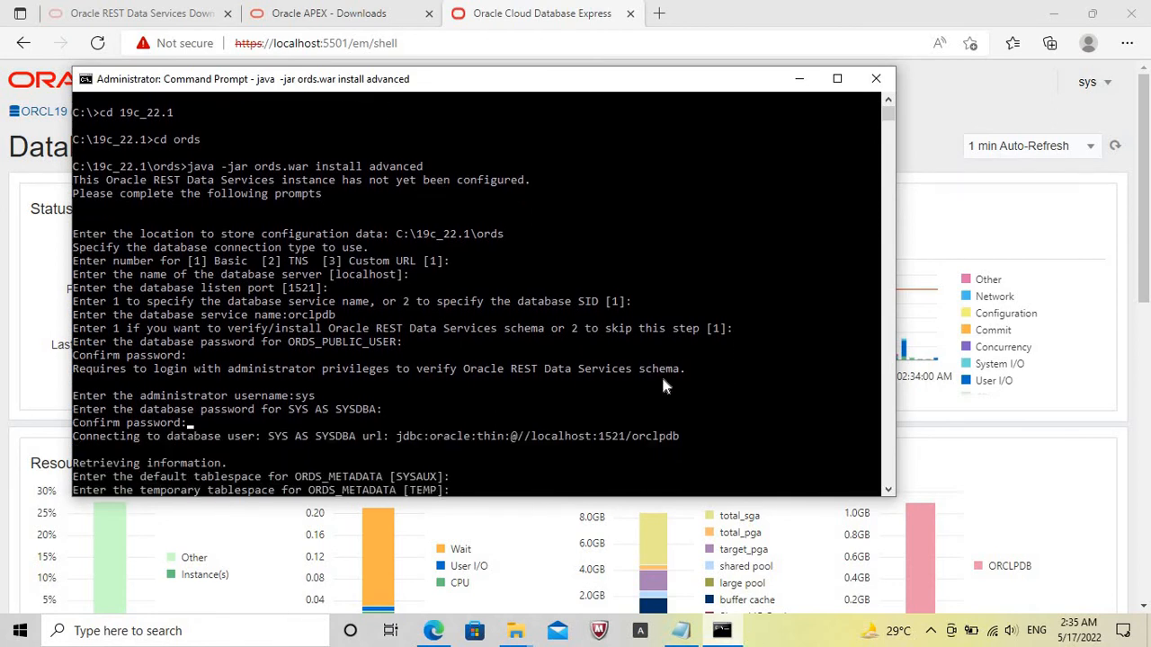
{"action": "key", "text": "Return"}
{"action": "key", "text": "Return"}
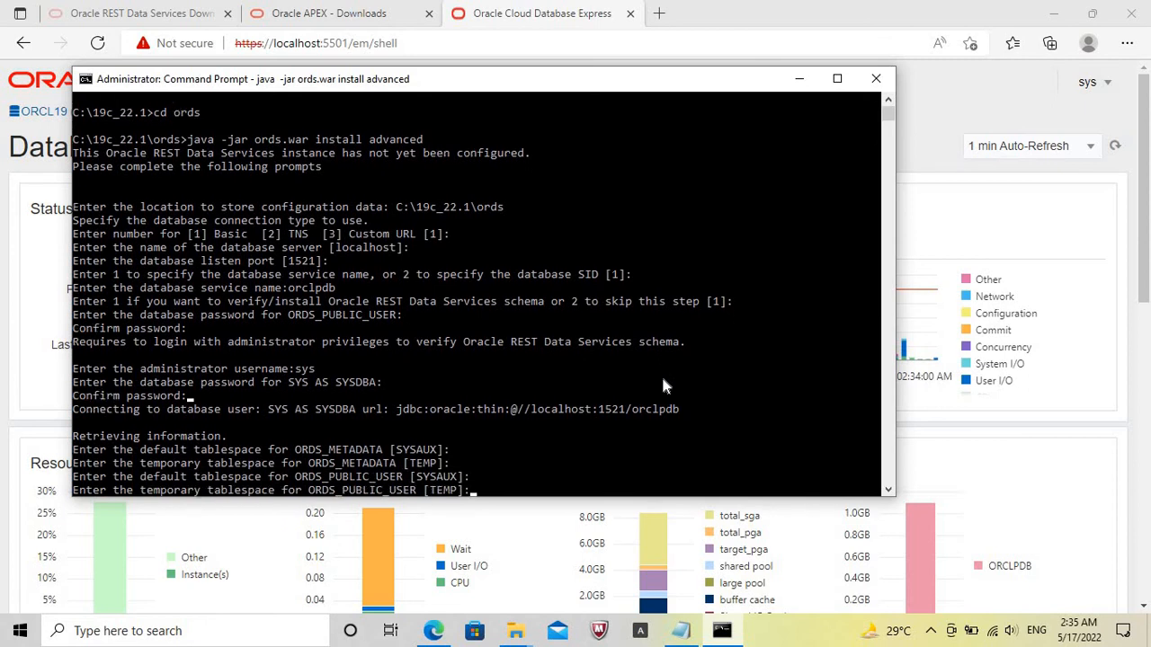
Accept option 1 to use the PL/SQL Gateway with APEX_PUBLIC_USER as its database user, and enter and confirm that user's password.
{"action": "key", "text": "Return"}
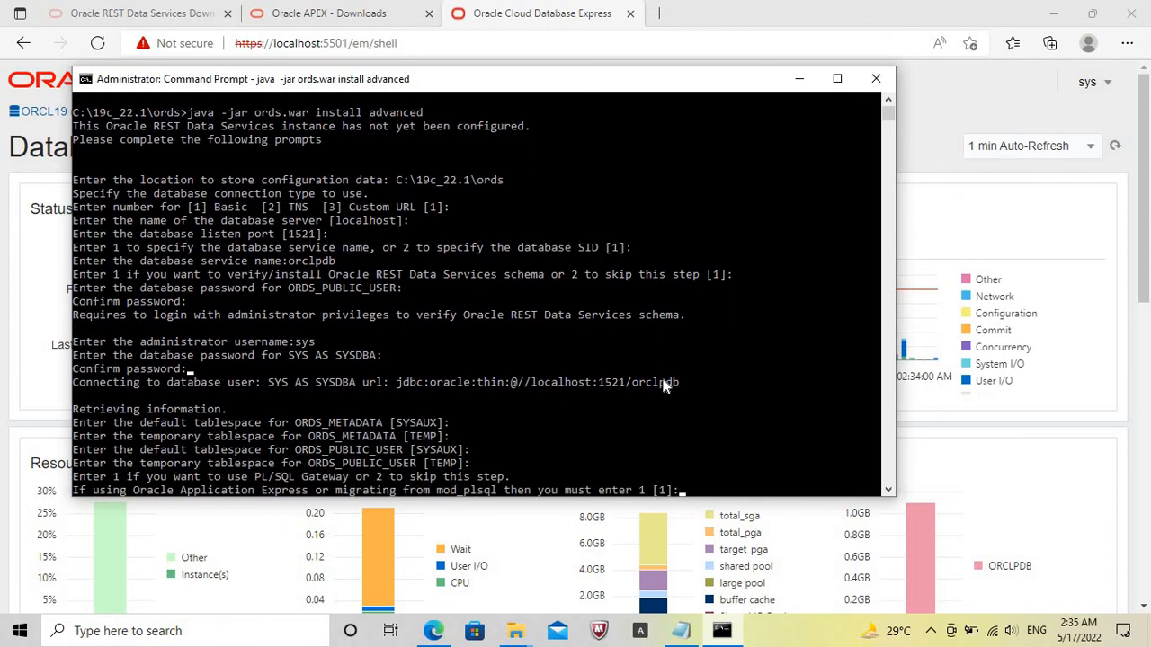
{"action": "key", "text": "Return"}
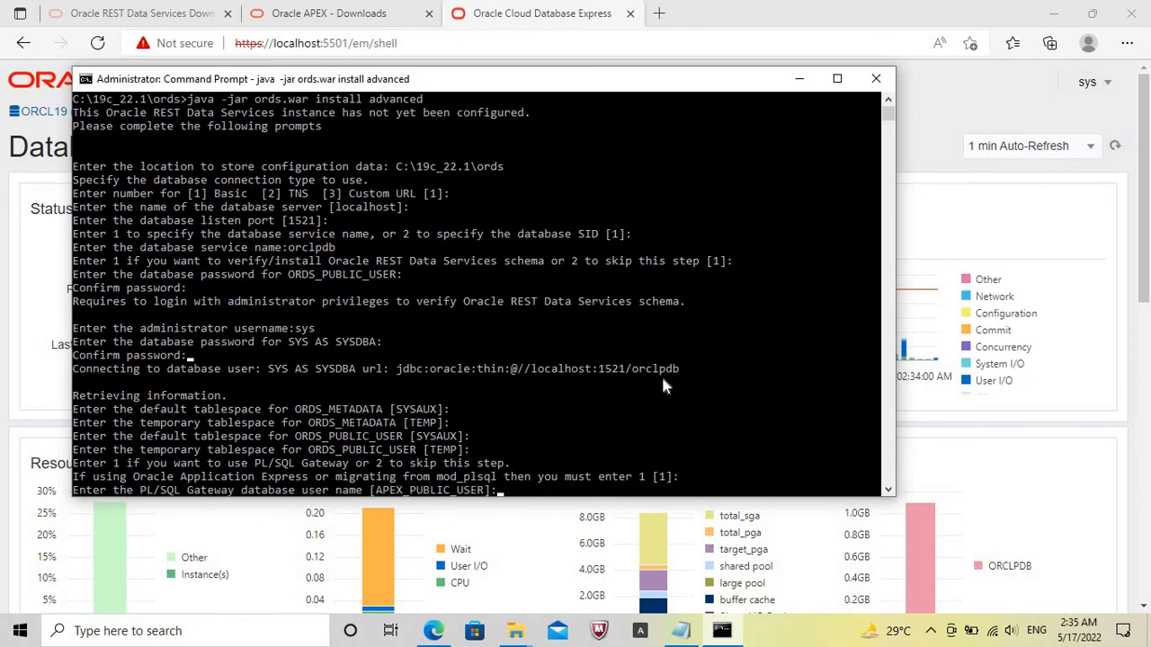
{"action": "key", "text": "Return"}
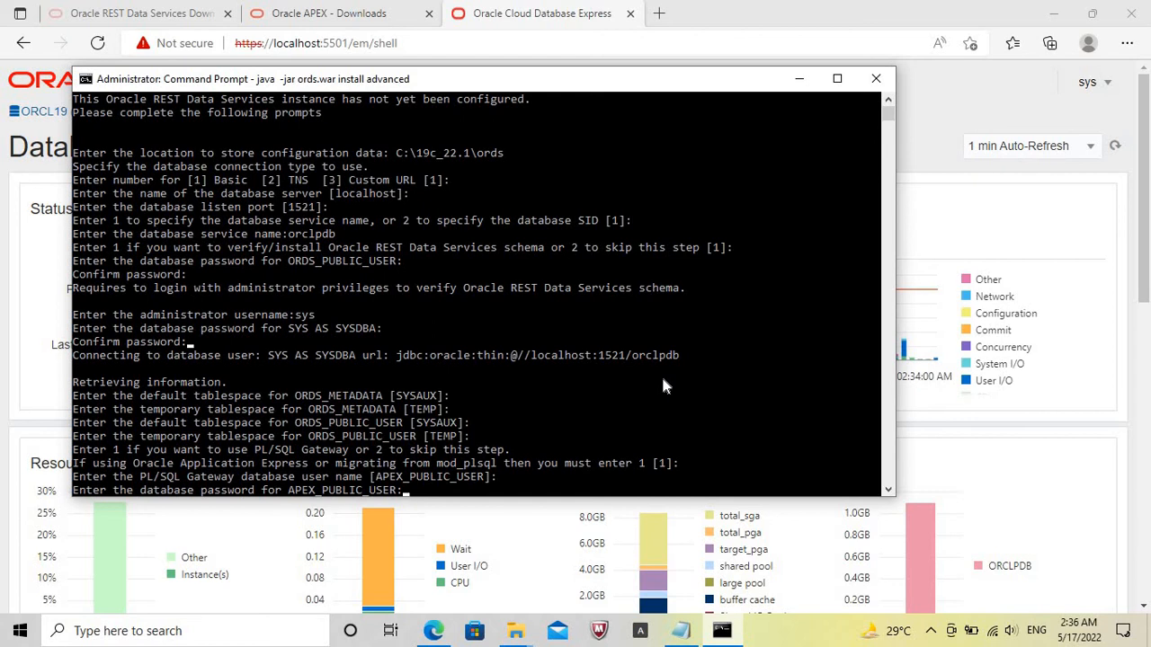
{"action": "key", "text": "Return"}
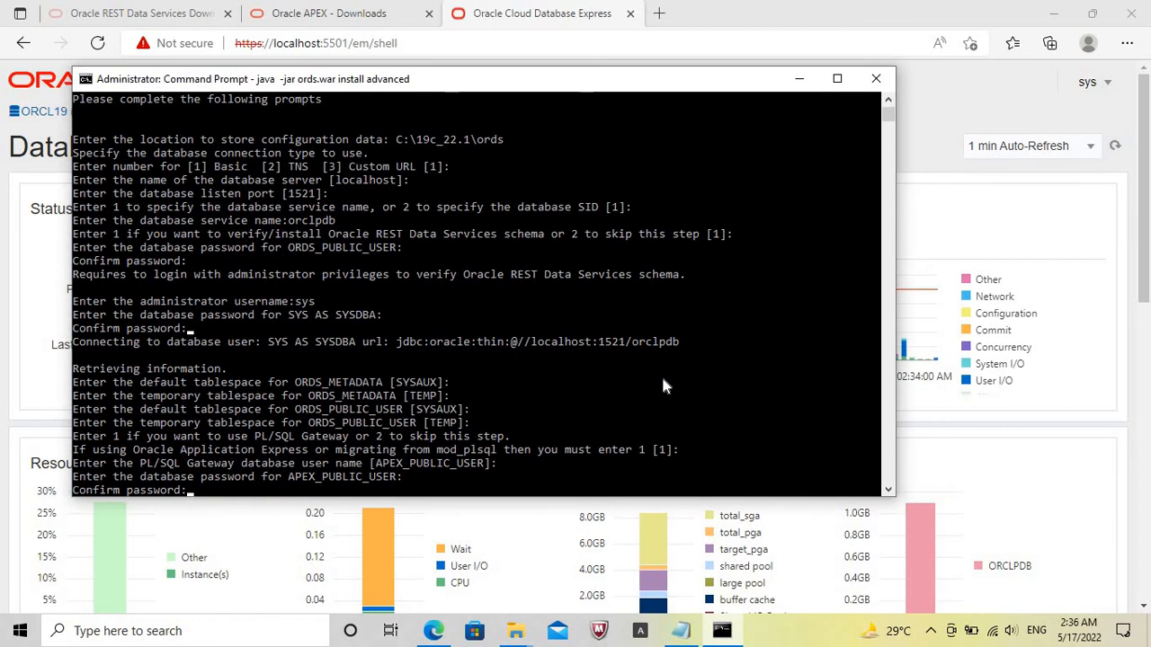
{"action": "key", "text": "Return"}
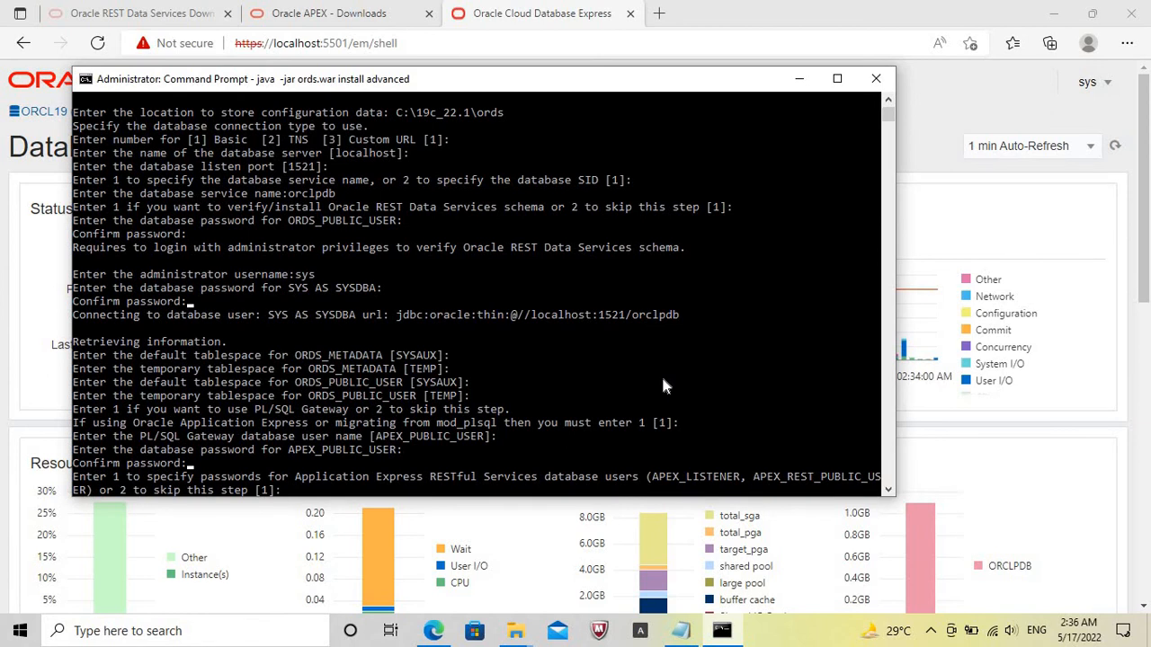
Accept option 1 for RESTful Services users, enter and confirm the APEX_LISTENER and APEX_REST_PUBLIC_USER passwords, and enable SQL Developer Web with option 1.
{"action": "key", "text": "Return"}
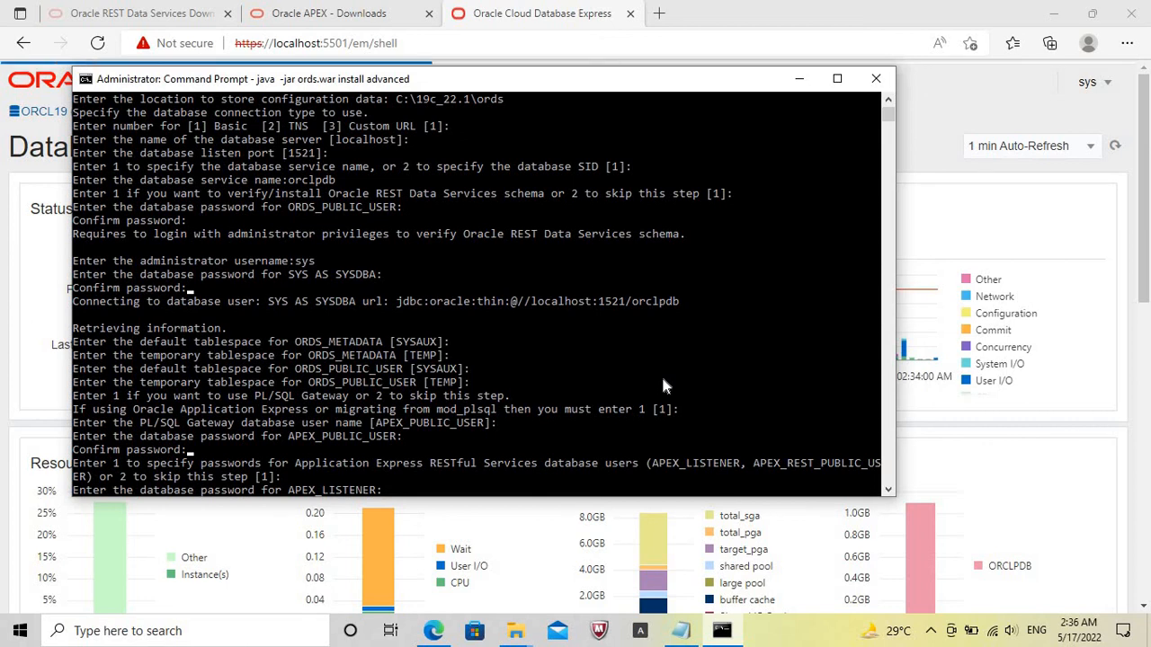
{"action": "key", "text": "Return"}
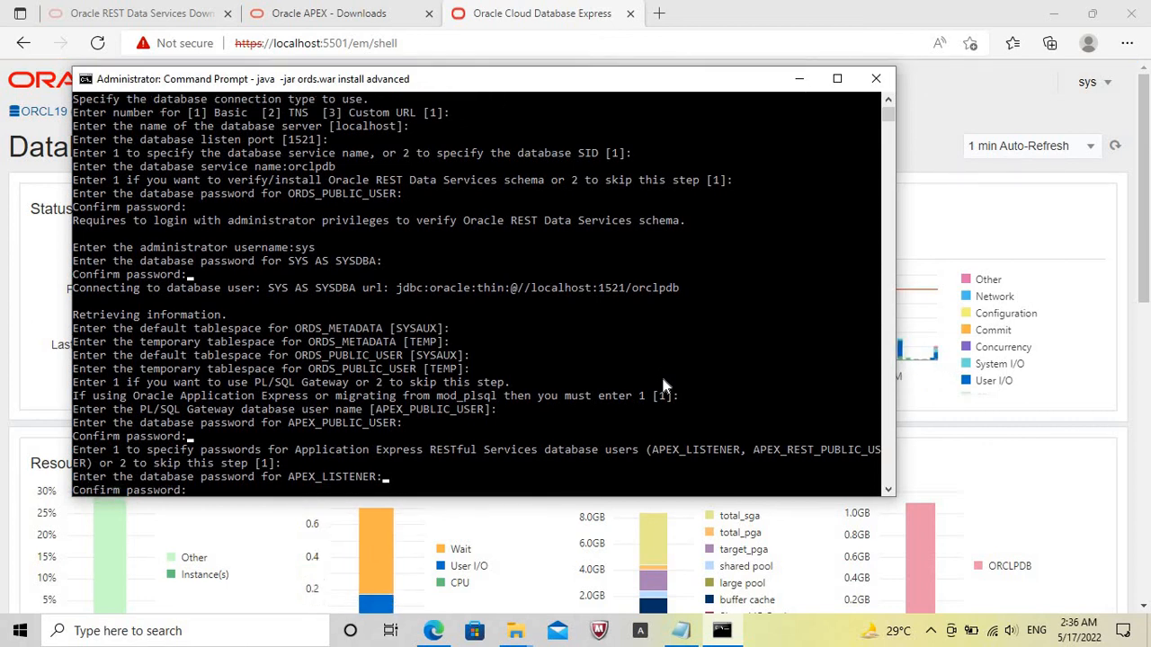
{"action": "key", "text": "Return"}
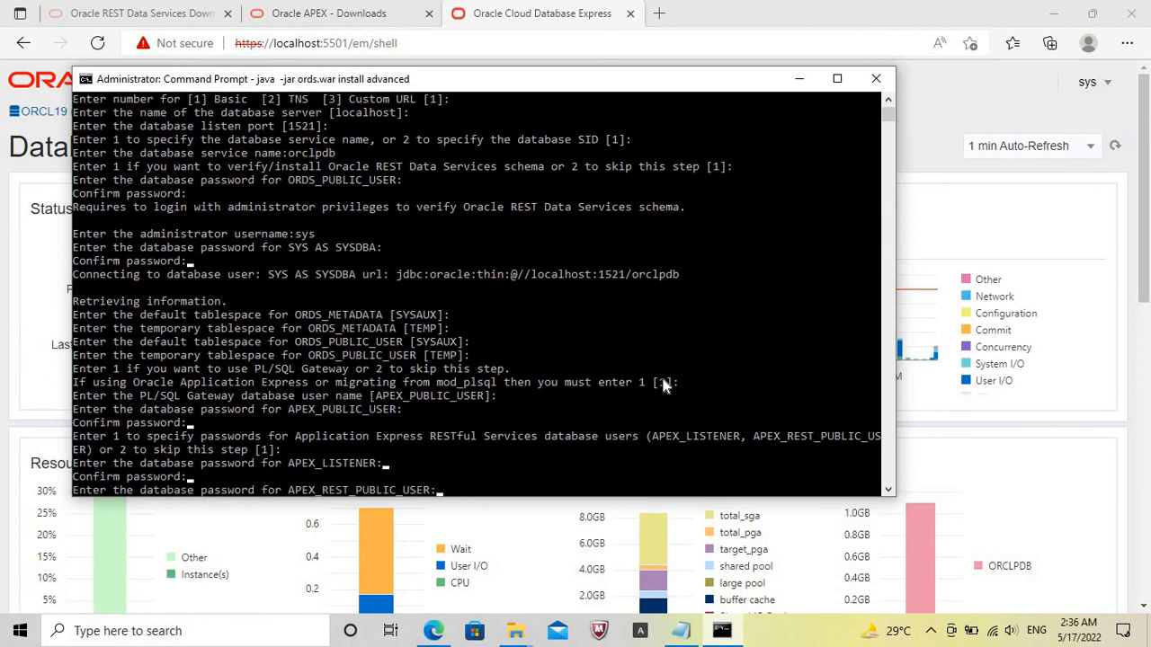
{"action": "key", "text": "Return"}
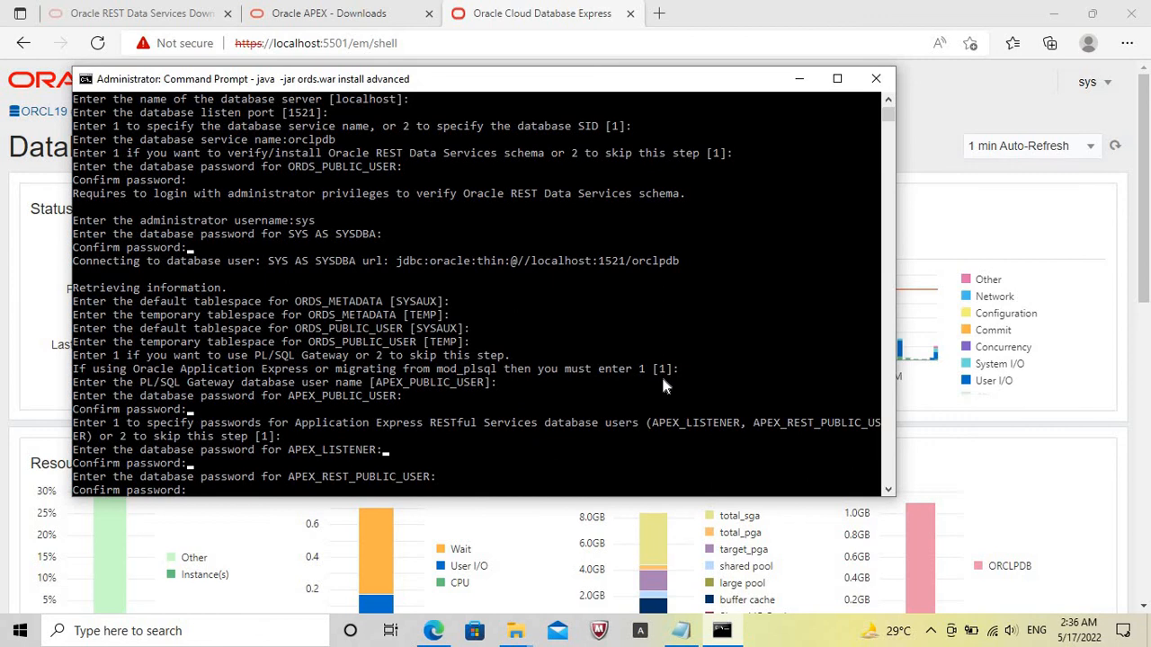
{"action": "key", "text": "Return"}
{"action": "key", "text": "Return"}
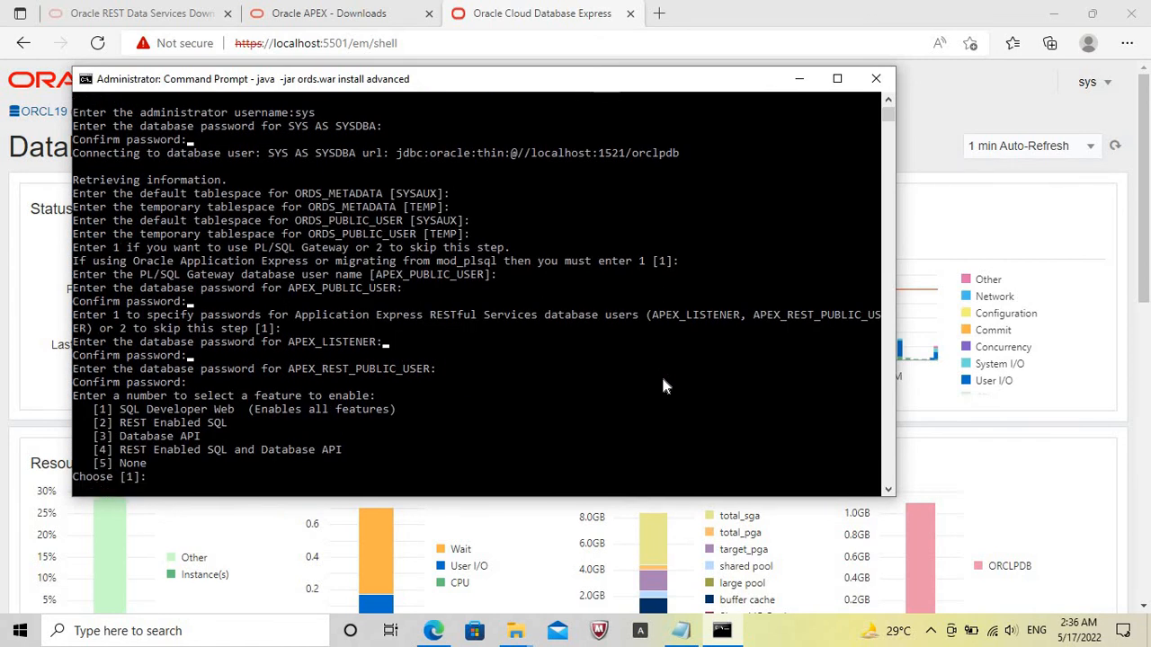
Copy the images folder from C:\19c_22.1\apex into the C:\19c_22.1\ords folder in File Explorer.
{"action": "left_click", "coordinate": [517, 632]}
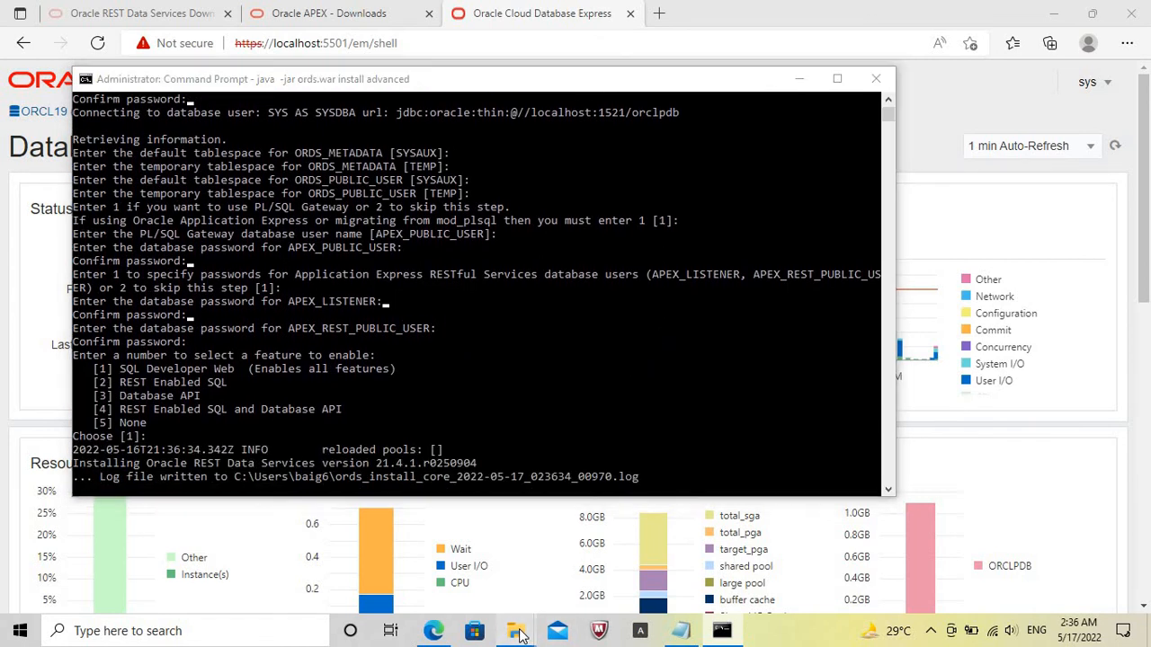
{"action": "left_click", "coordinate": [376, 566]}
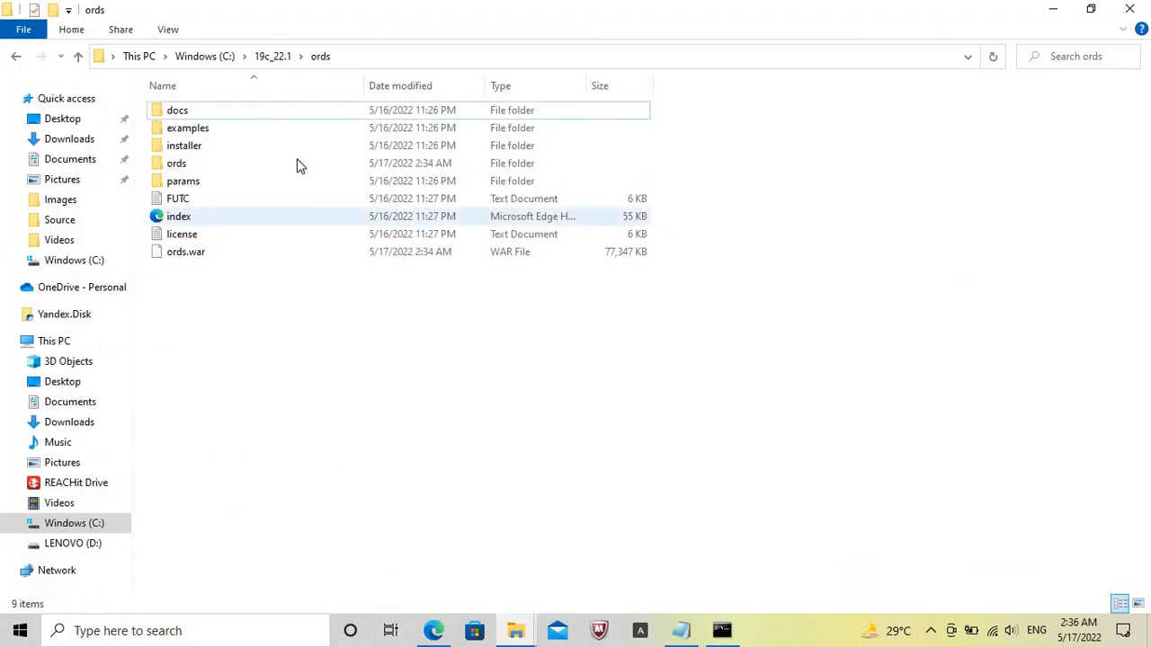
{"action": "left_click", "coordinate": [280, 61]}
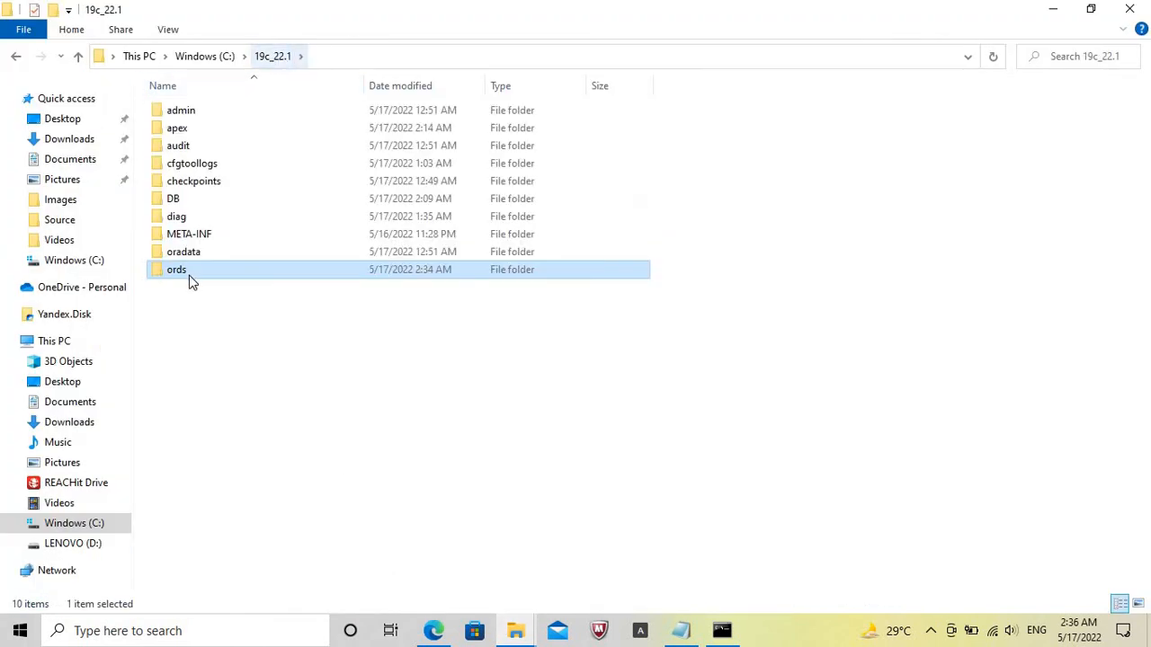
{"action": "left_click", "coordinate": [180, 129]}
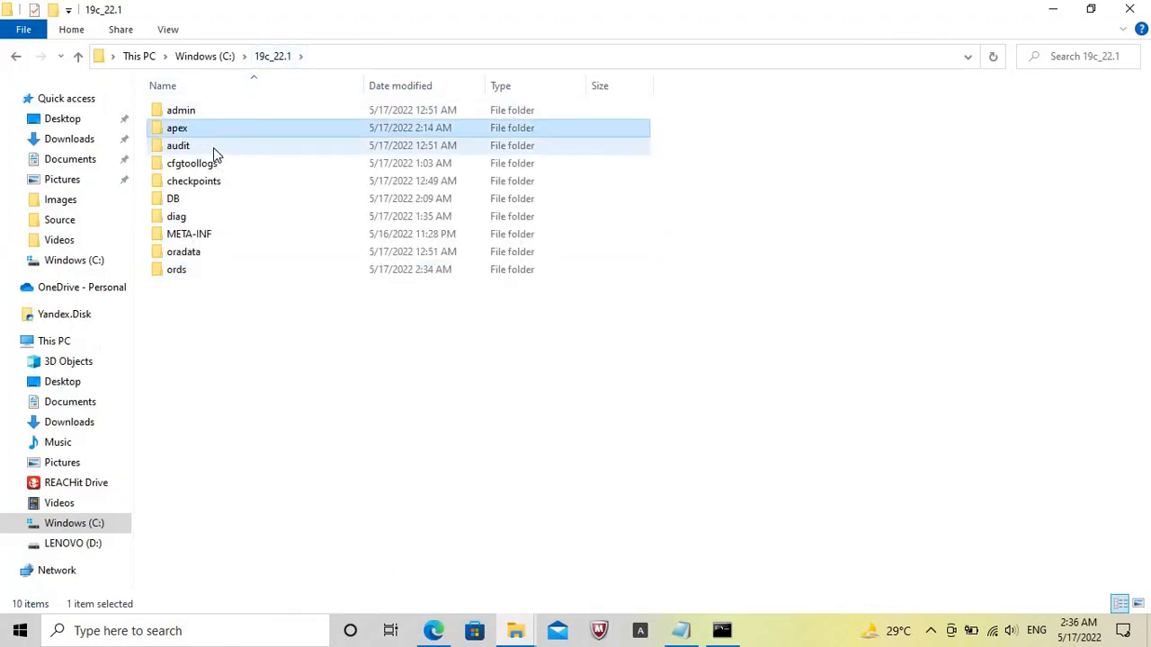
{"action": "double_click", "coordinate": [213, 129]}
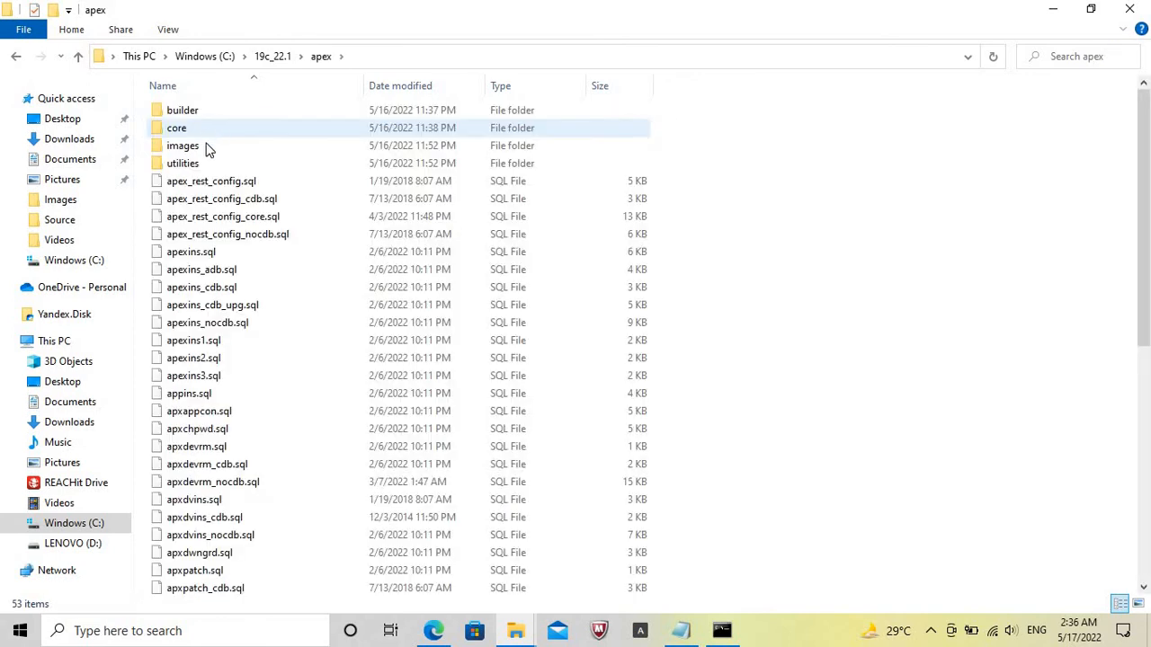
{"action": "left_click", "coordinate": [201, 149]}
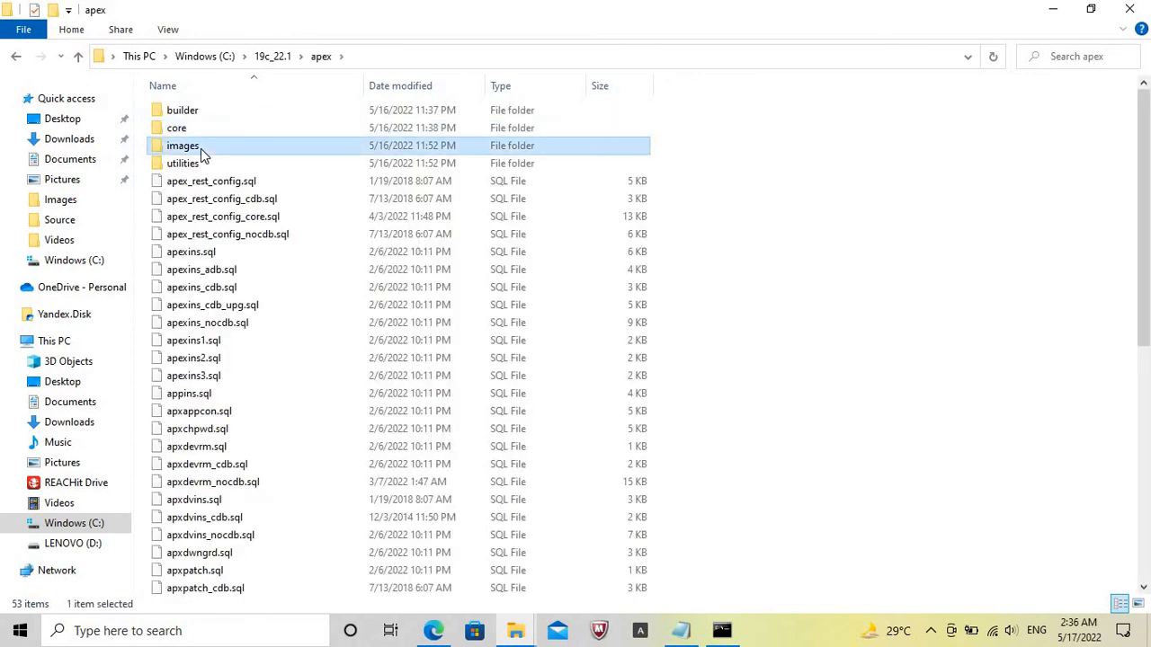
{"action": "left_click", "coordinate": [275, 57]}
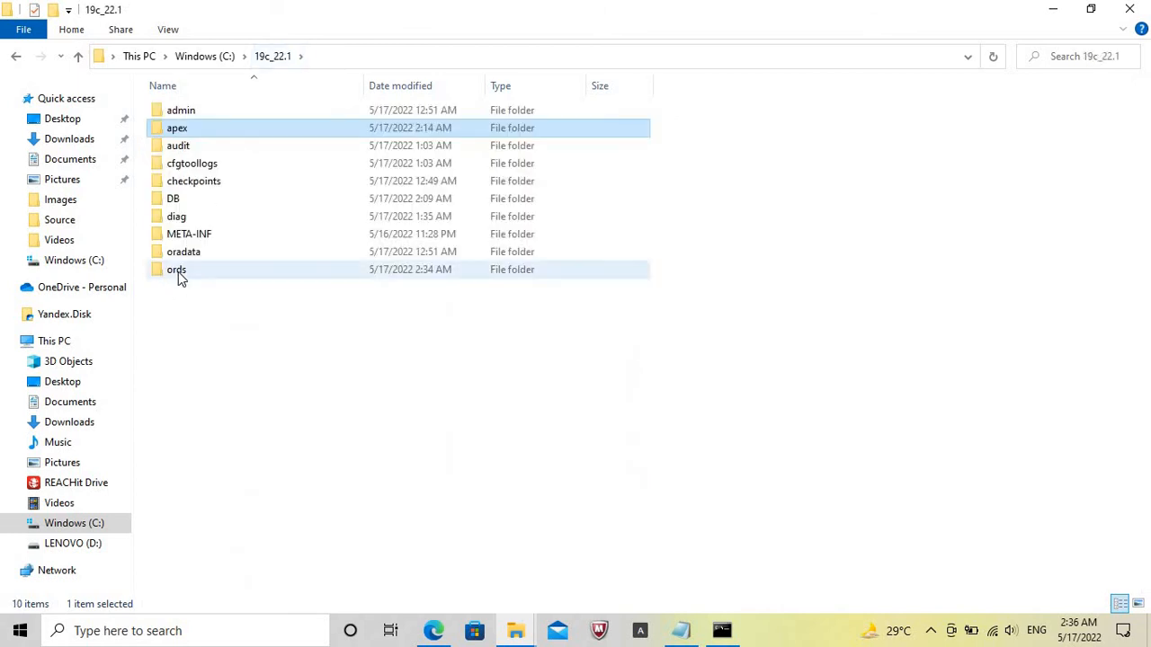
{"action": "double_click", "coordinate": [178, 272]}
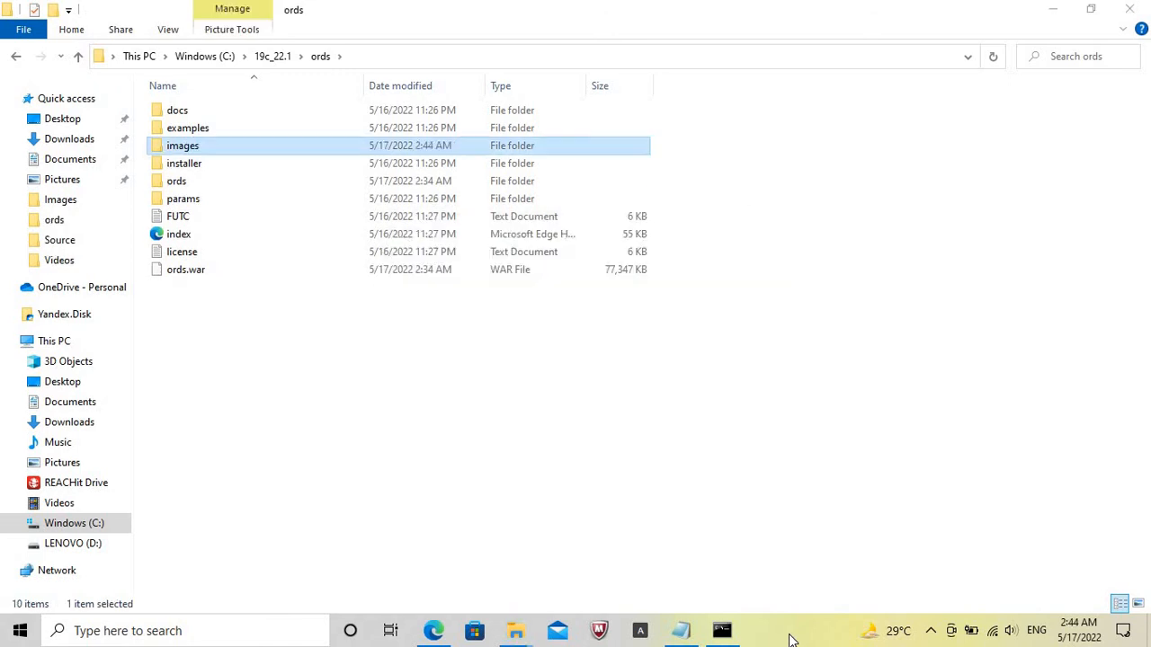
Accept option 1 to start ORDS in standalone mode and set the APEX static resources location to C:\19c_22.1\ords\images.
{"action": "left_click", "coordinate": [722, 630]}
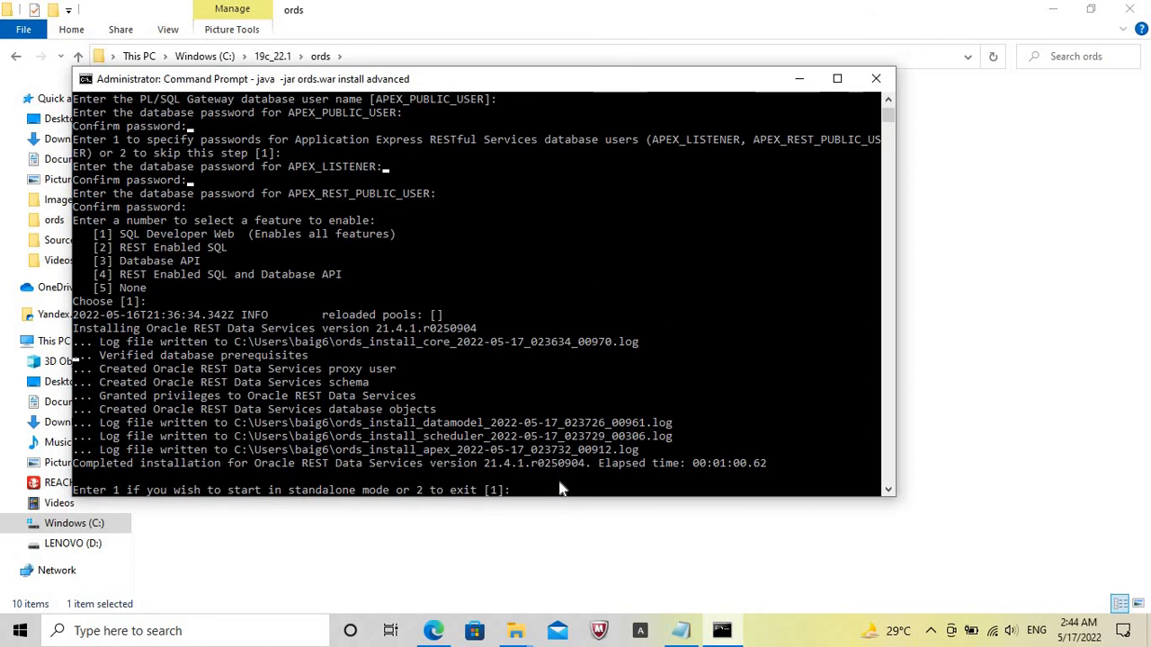
{"action": "key", "text": "Return"}
{"action": "left_click", "coordinate": [531, 528]}
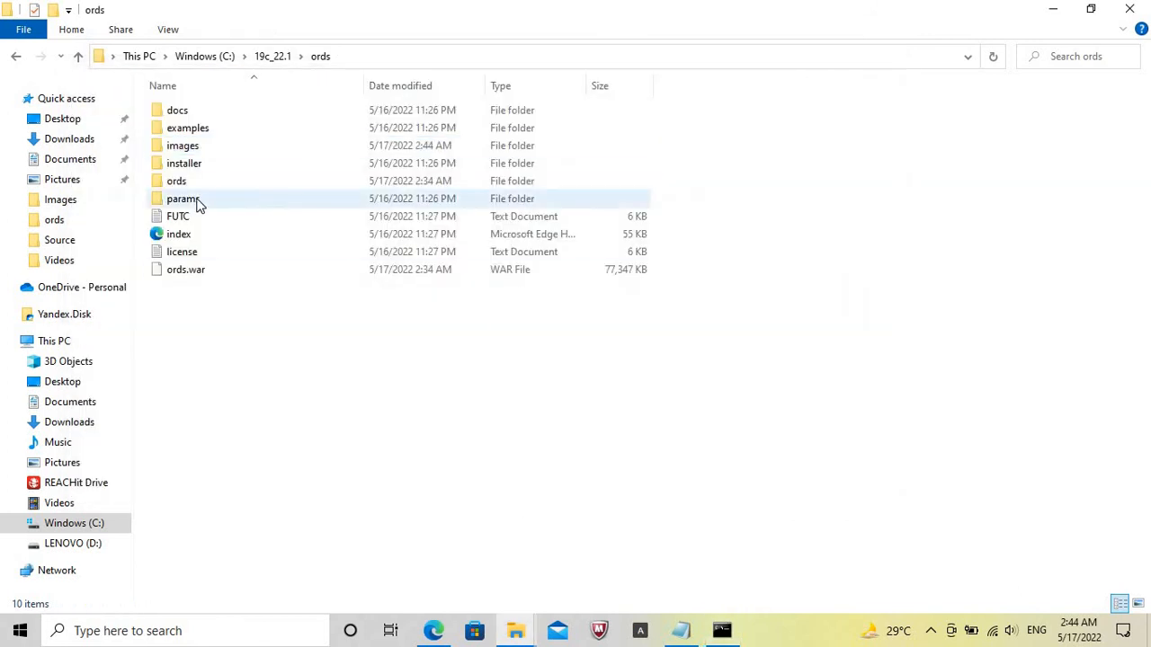
{"action": "left_click", "coordinate": [205, 146]}
{"action": "double_click", "coordinate": [205, 145]}
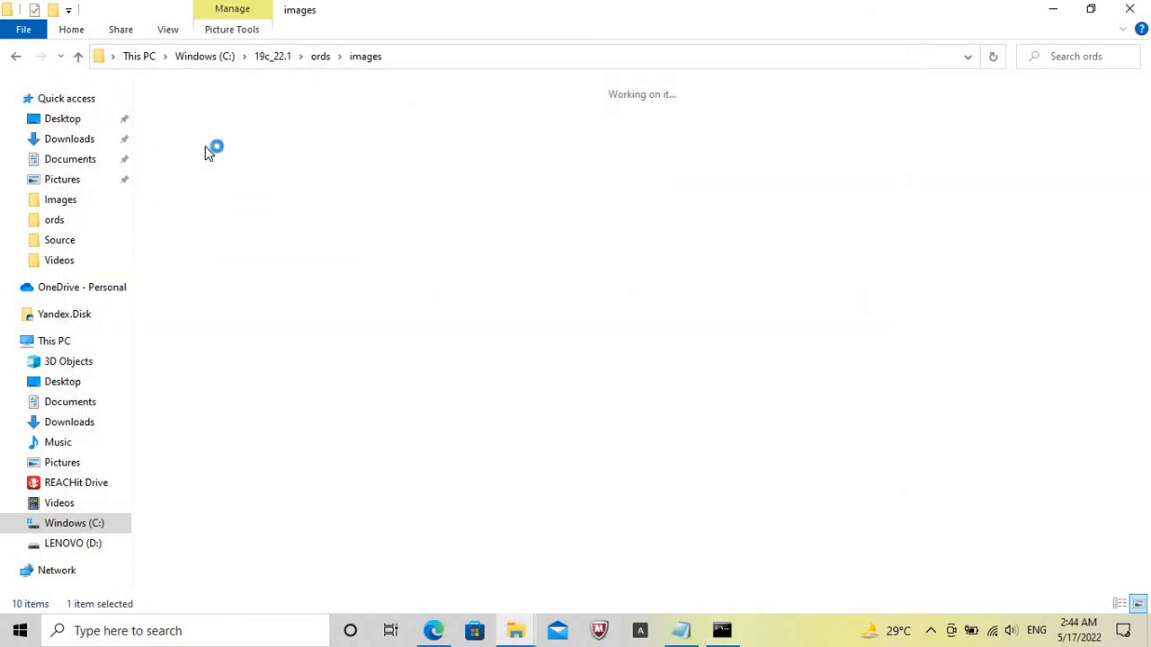
{"action": "left_click", "coordinate": [486, 54]}
{"action": "key", "text": "ctrl+c"}
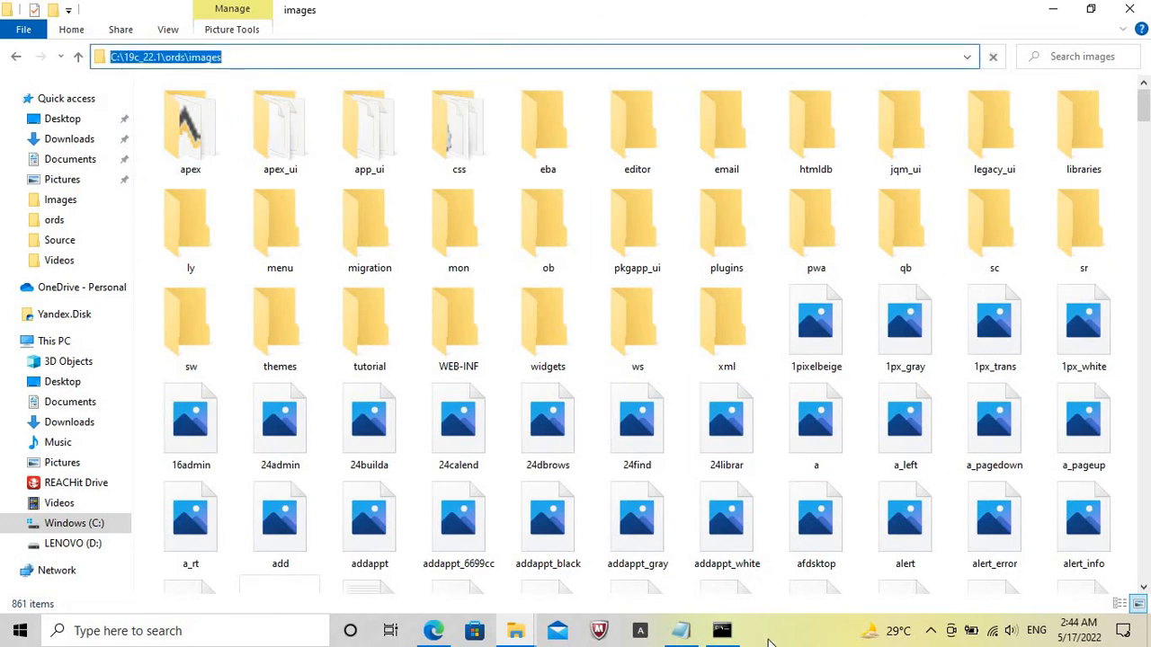
{"action": "left_click", "coordinate": [722, 630]}
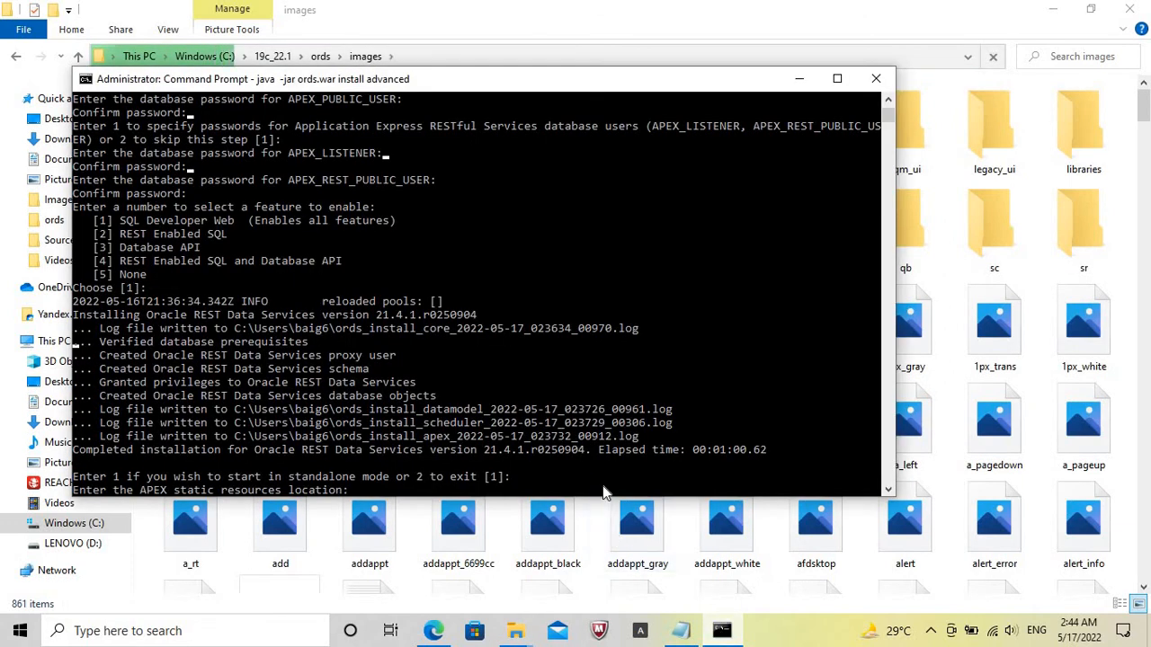
{"action": "right_click", "coordinate": [604, 493]}
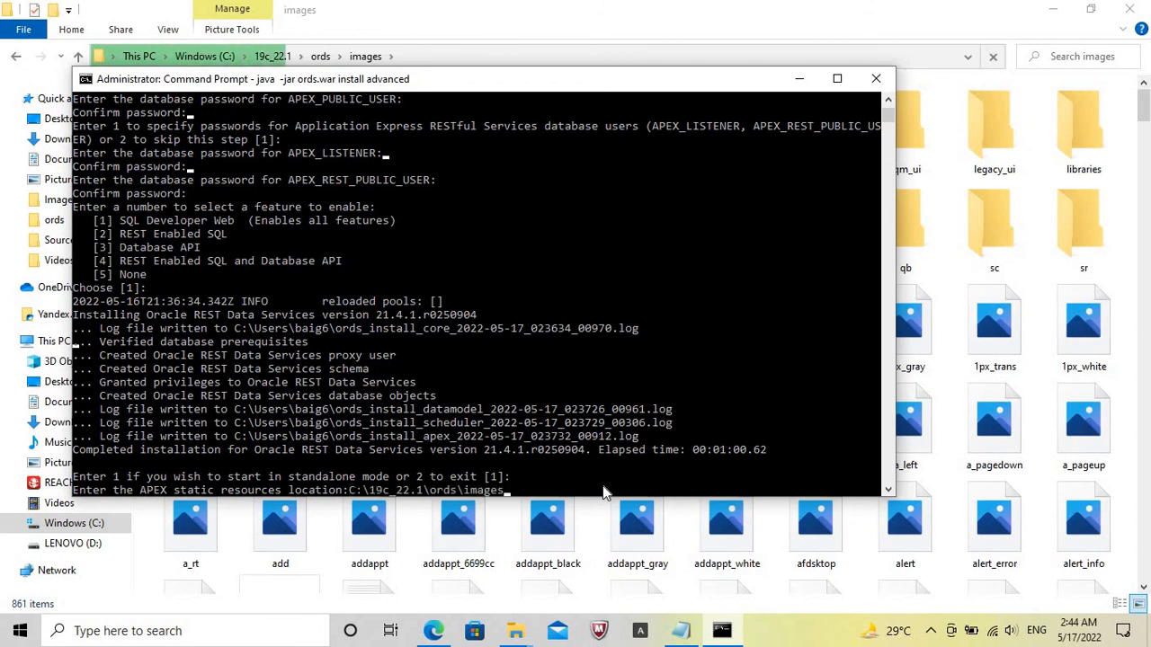
{"action": "key", "text": "Return"}
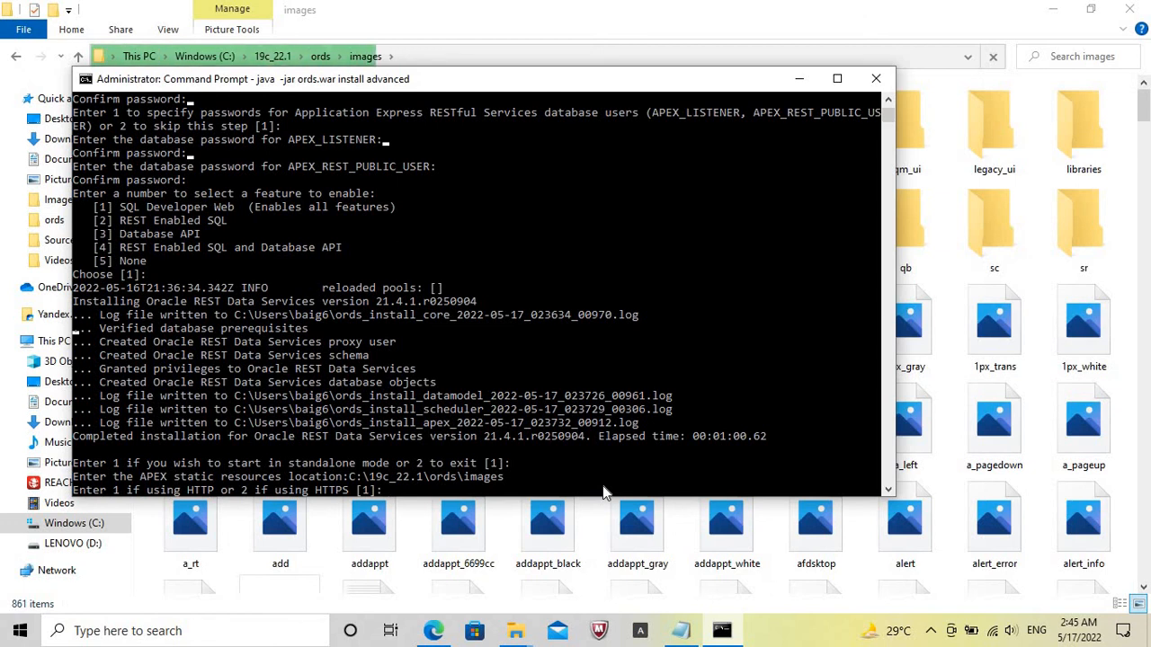
Accept option 1 for HTTP and 8080 as the HTTP port, and minimize the File Explorer window.
{"action": "key", "text": "Return"}
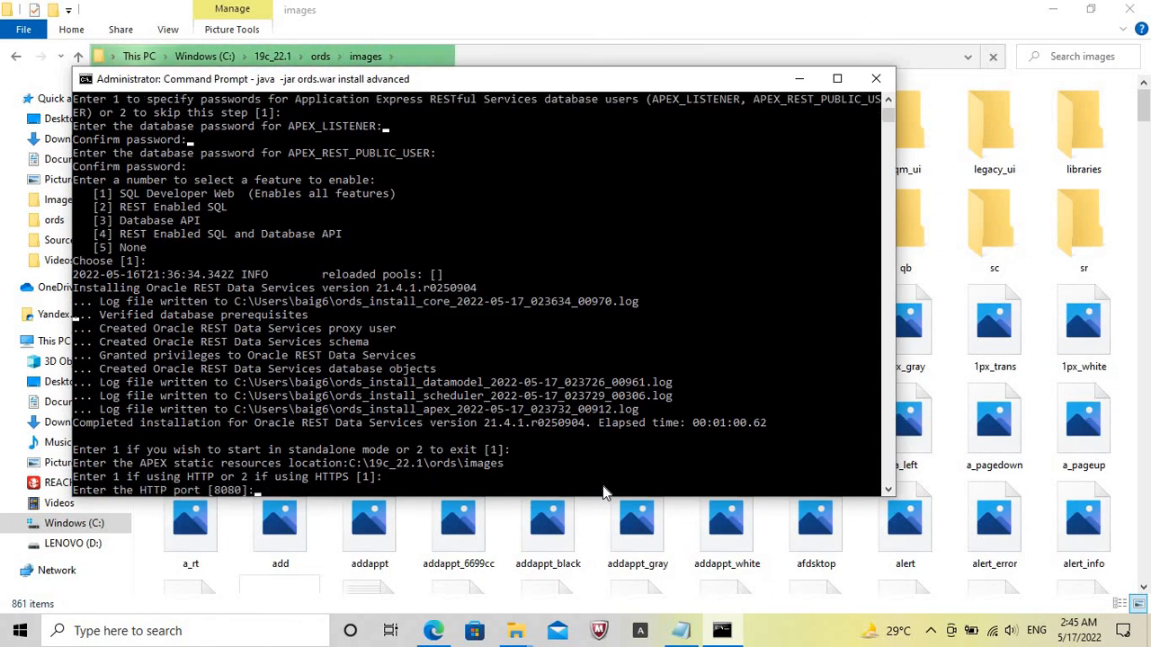
{"action": "key", "text": "Return"}
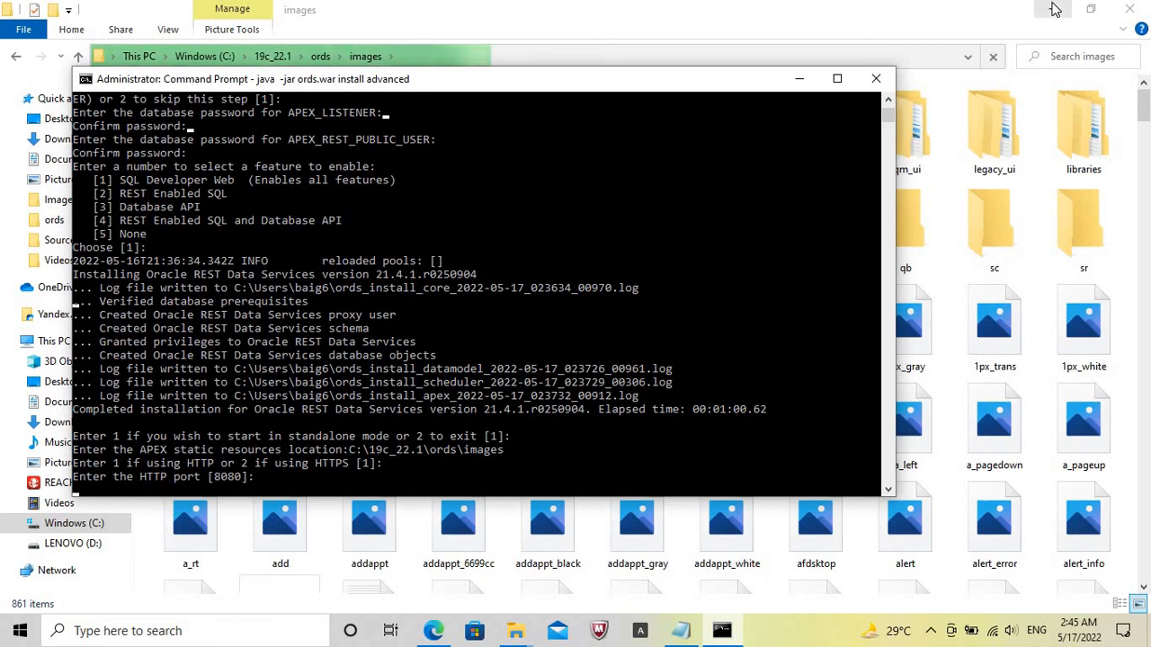
{"action": "left_click", "coordinate": [1050, 8]}
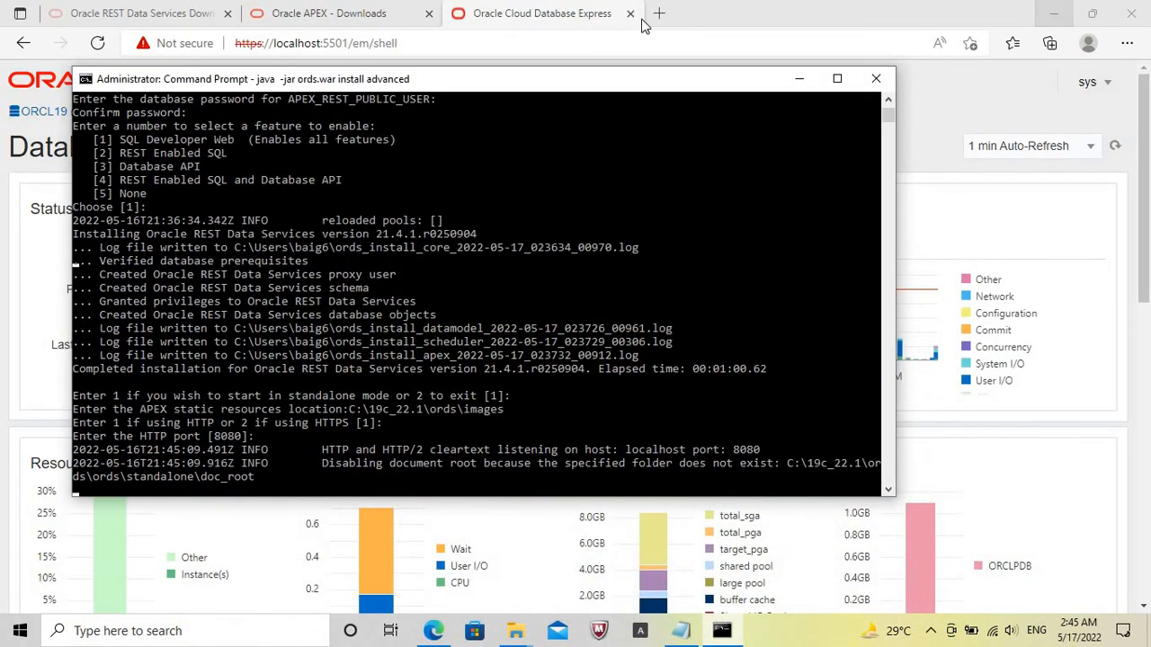
Enter localhost:8080/ords as the address in a new Edge tab and check the ORDS startup output in the Command Prompt.
{"action": "left_click", "coordinate": [660, 14]}
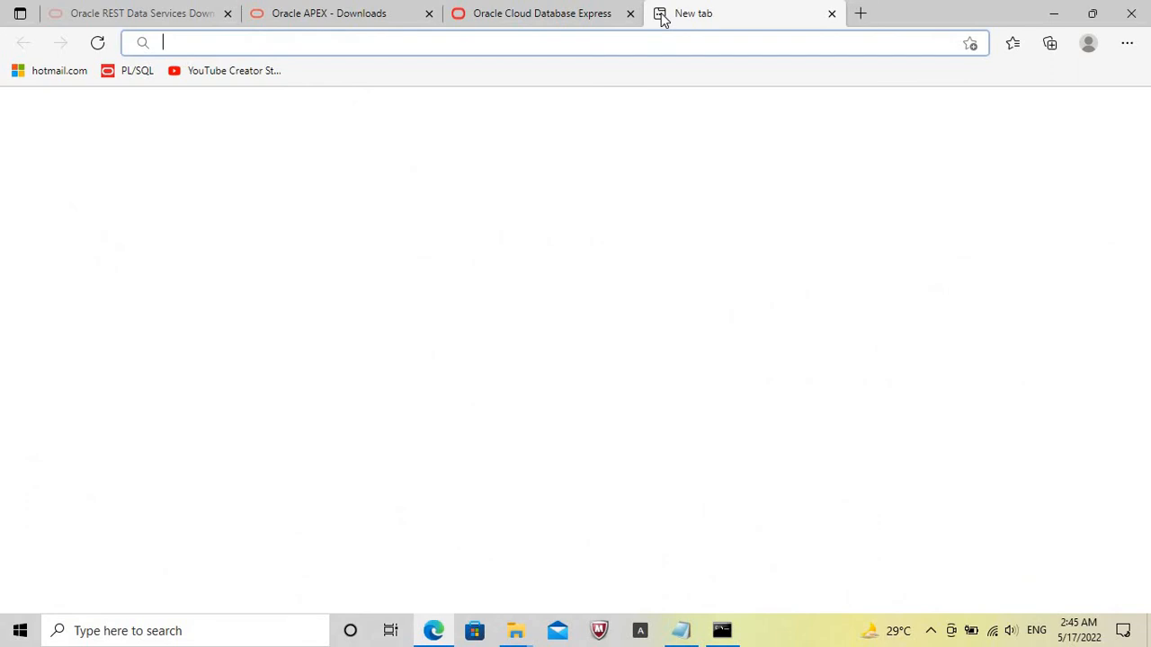
{"action": "type", "text": "localhost"}
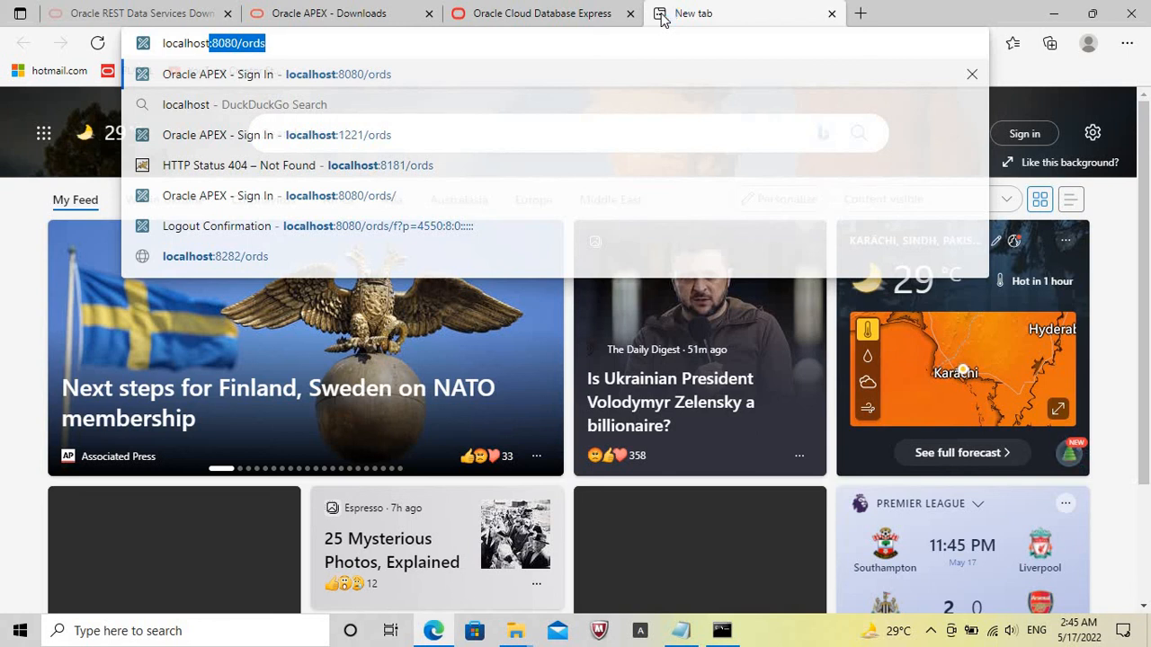
{"action": "key", "text": "Right"}
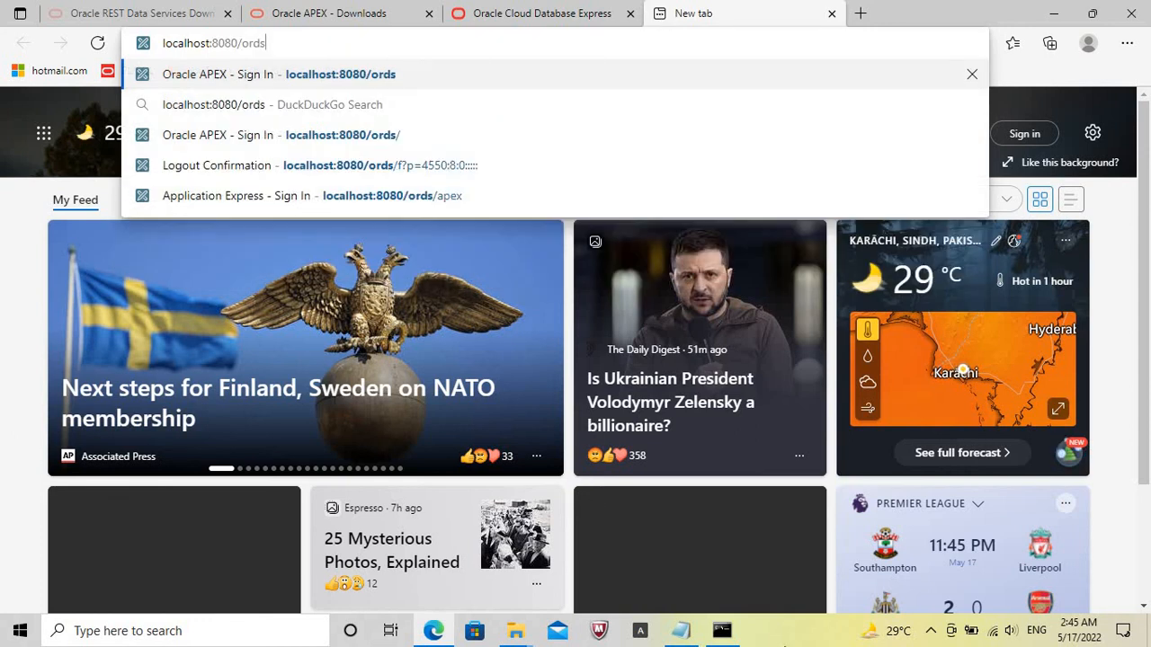
{"action": "mouse_move", "coordinate": [718, 635]}
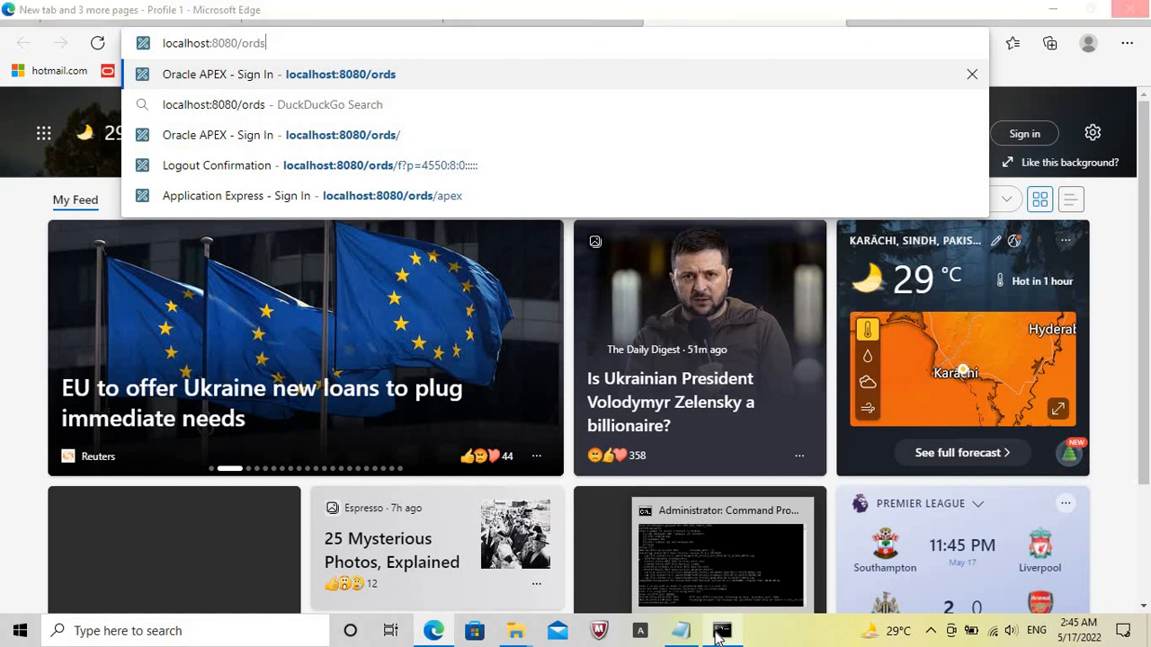
{"action": "left_click", "coordinate": [718, 635]}
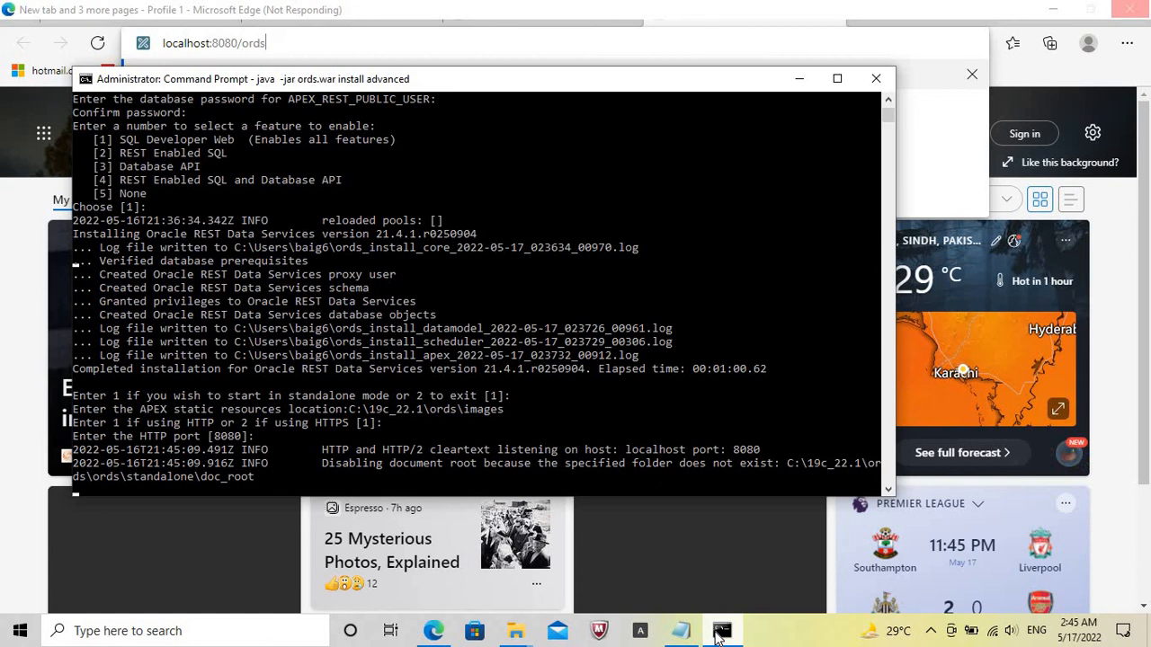
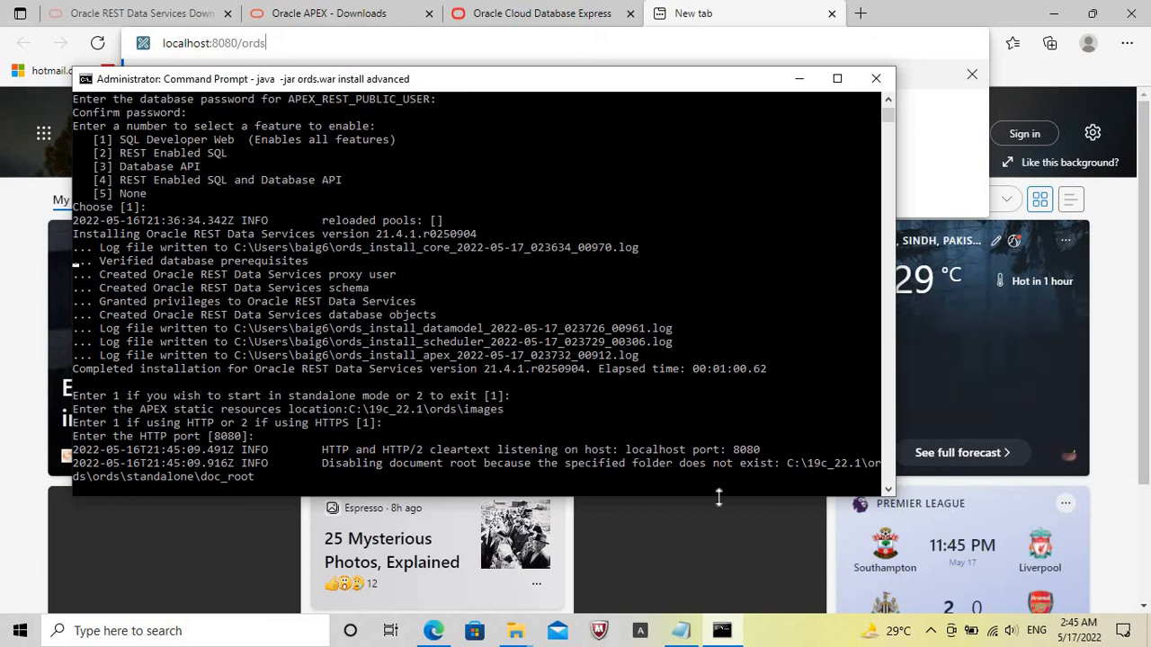
Sign in to the INTERNAL workspace at localhost:8080/ords as ADMIN with the account password, and highlight the APEX version in the page footer.
{"action": "key", "text": "Return"}
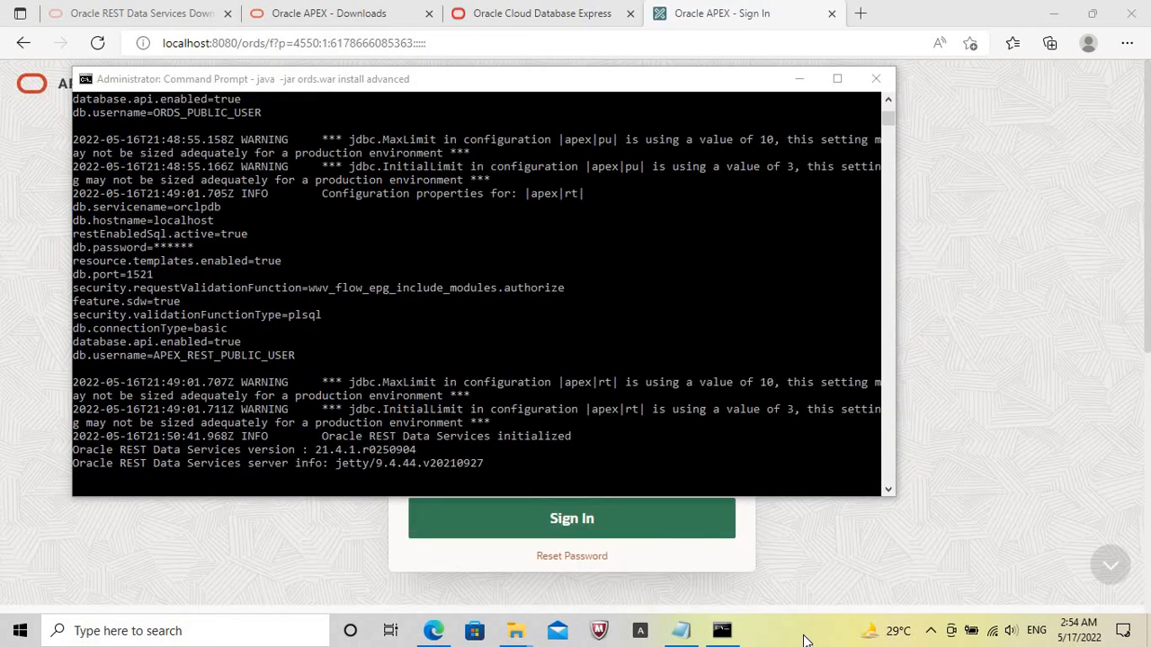
{"action": "left_click", "coordinate": [961, 377]}
{"action": "left_click", "coordinate": [528, 440]}
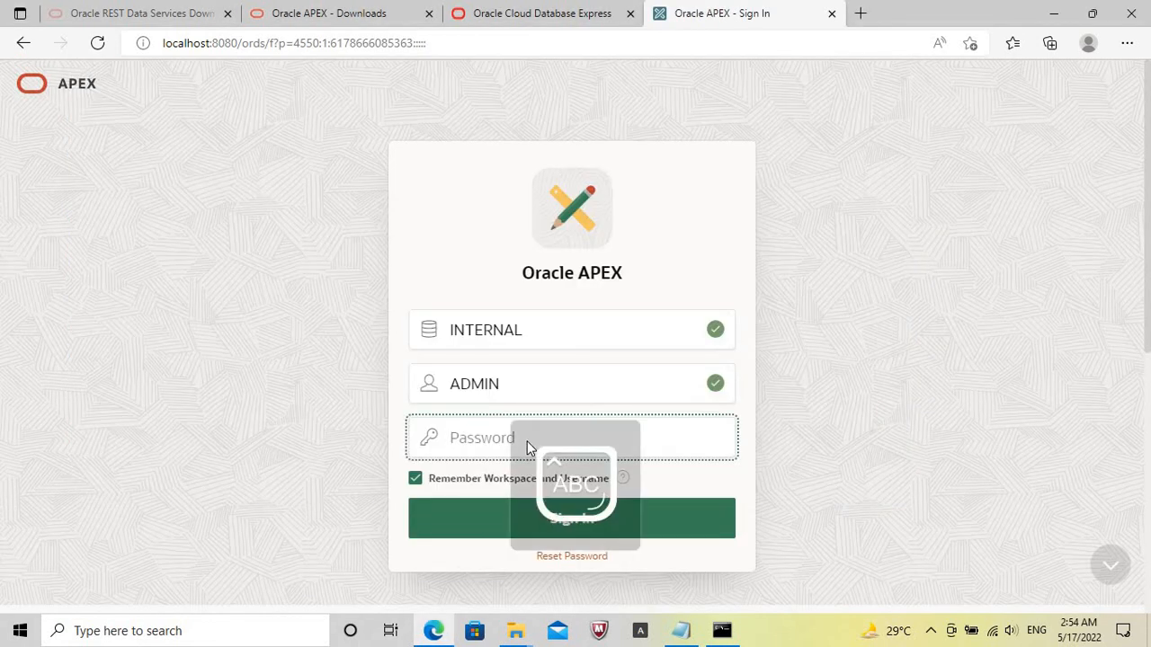
{"action": "type", "text": "•••••••••"}
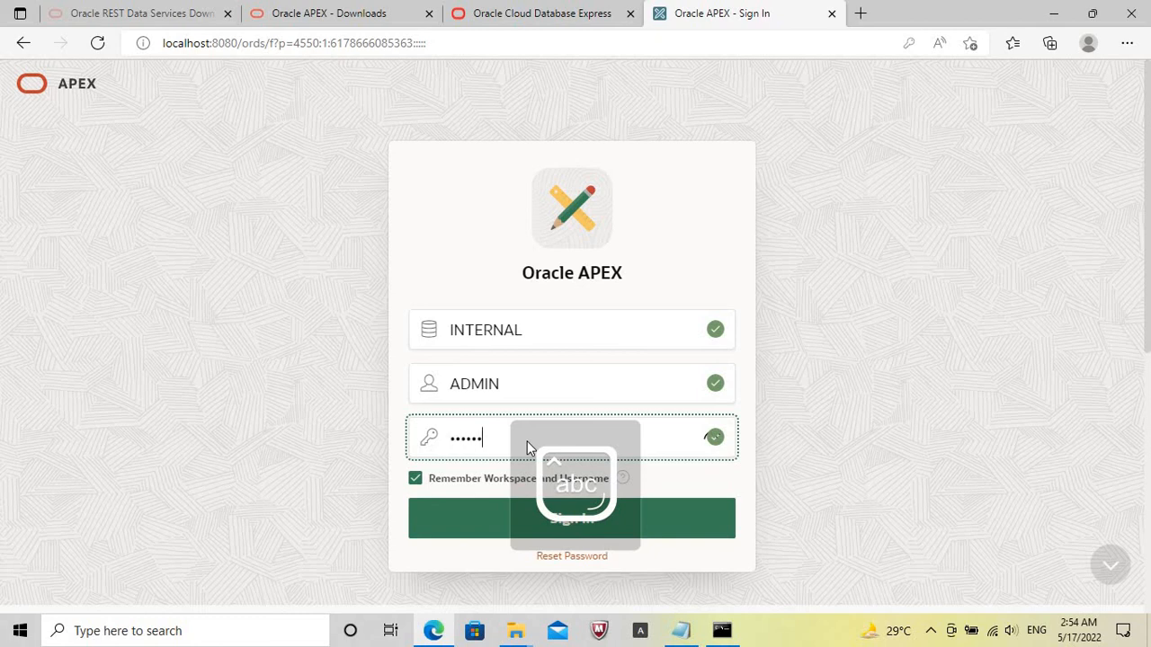
{"action": "type", "text": "•"}
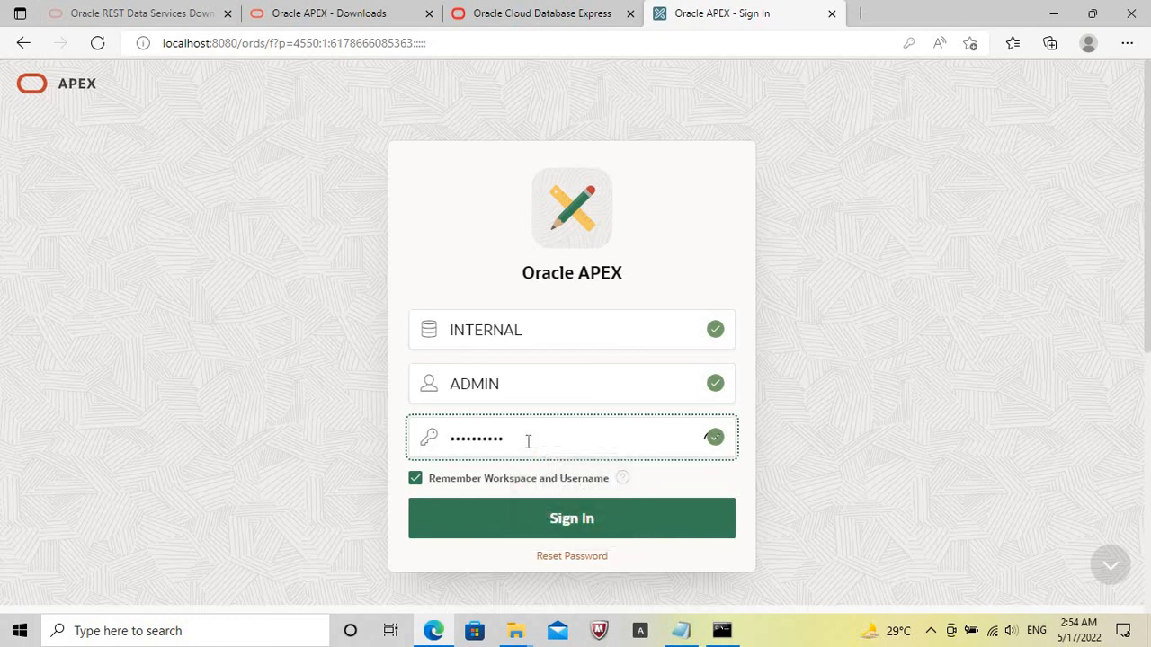
{"action": "key", "text": "Return"}
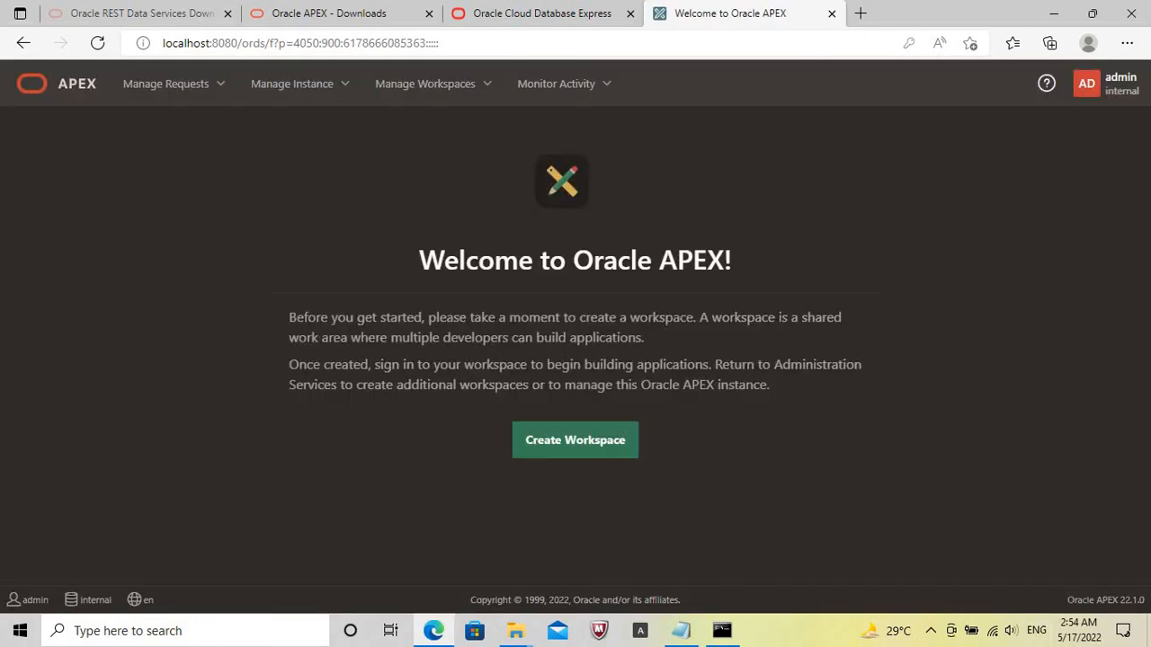
{"action": "left_click_drag", "start_coordinate": [1066, 599], "coordinate": [1146, 601]}
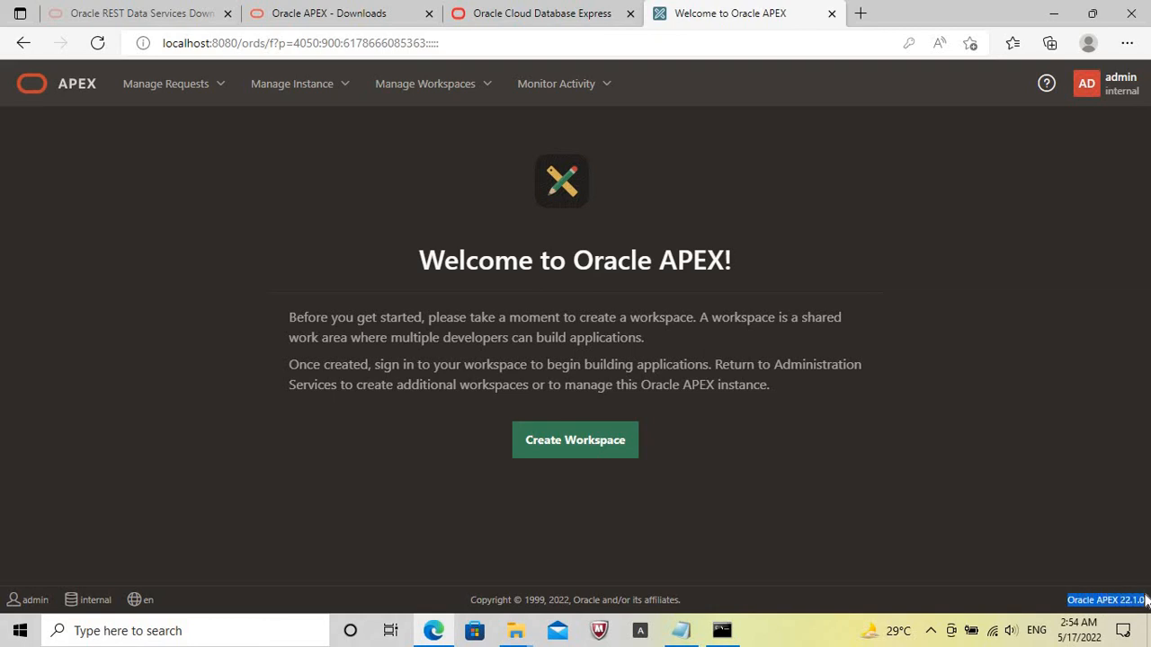